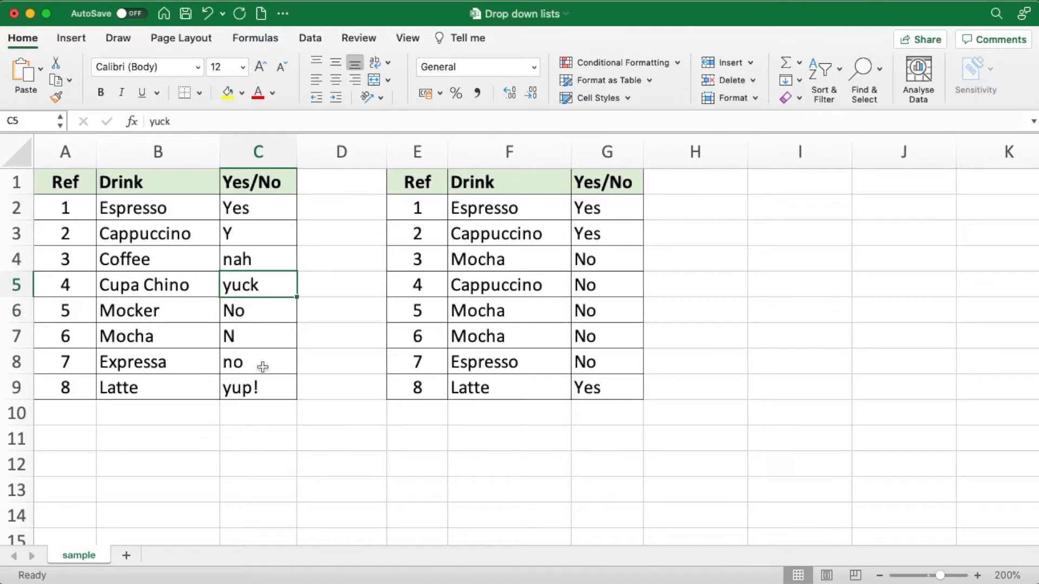
click(154, 293)
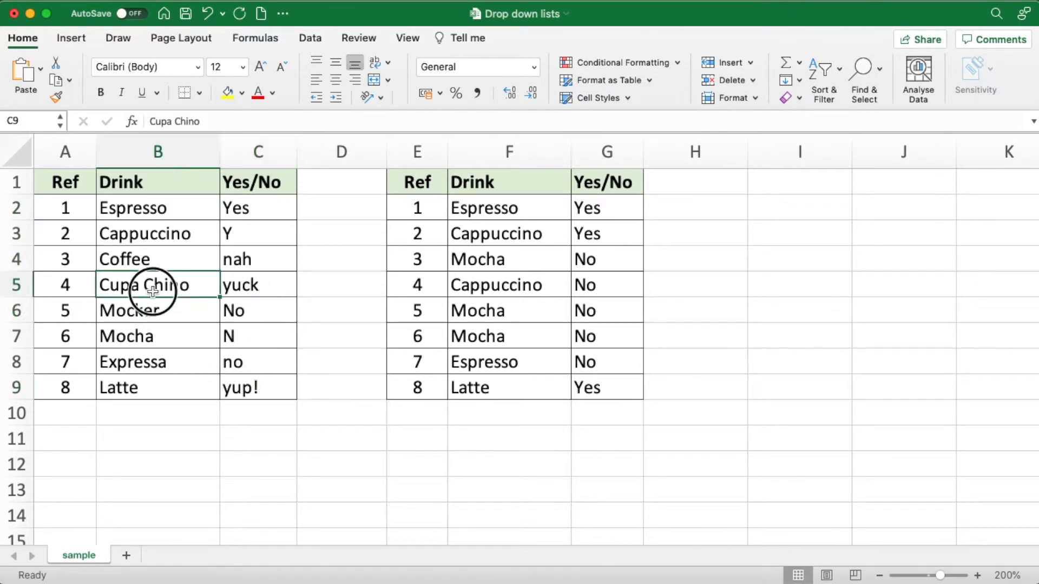
click(153, 231)
drag(146, 309, 147, 332)
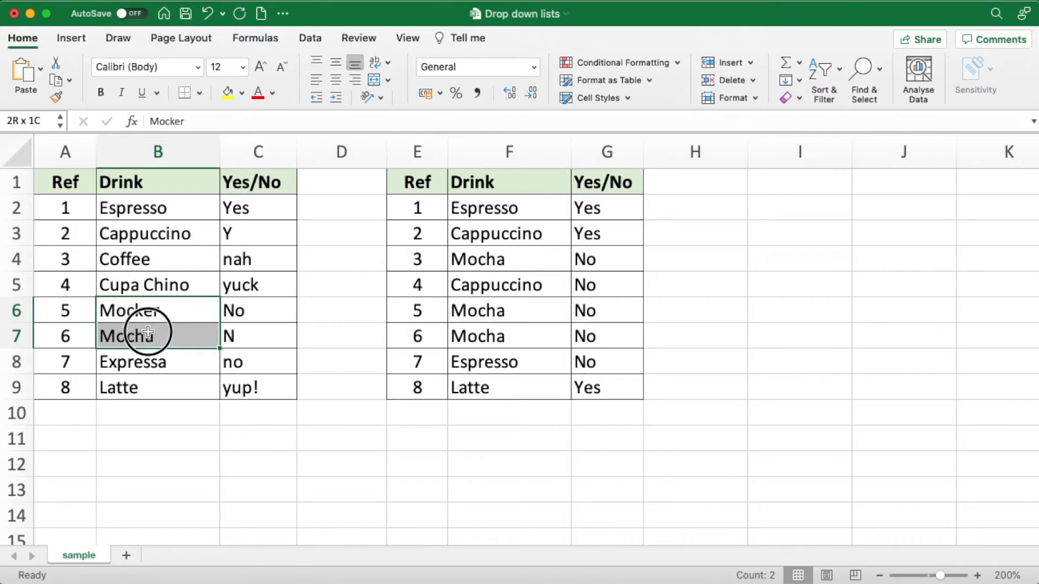
click(147, 364)
click(154, 208)
- In the second table's Ref 2 row, choose No for Yes/No and Iced Coffee for Drink from the cells' drop-down lists
click(588, 233)
click(649, 240)
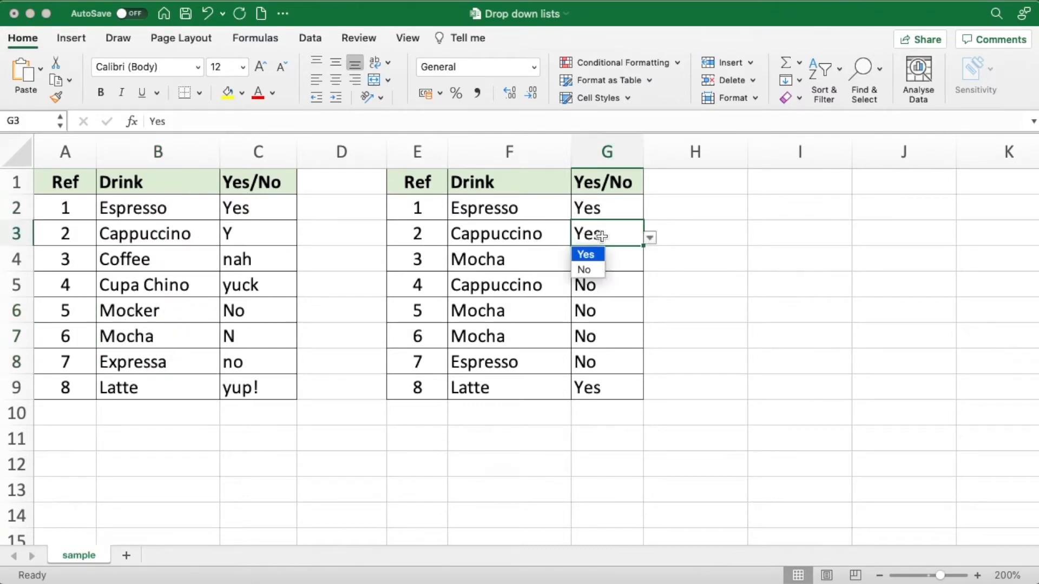
click(585, 269)
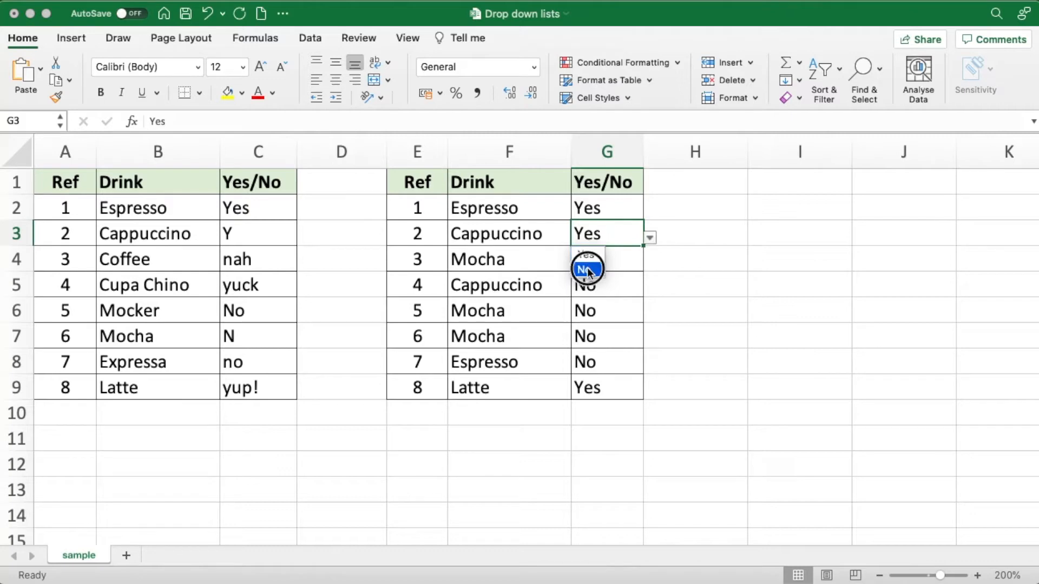
click(517, 238)
click(578, 236)
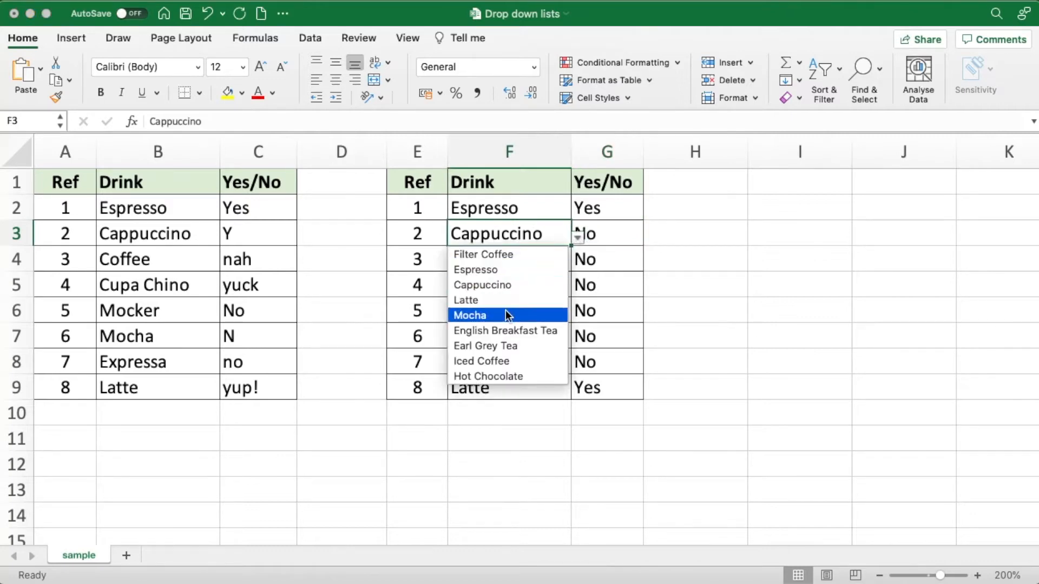
click(499, 361)
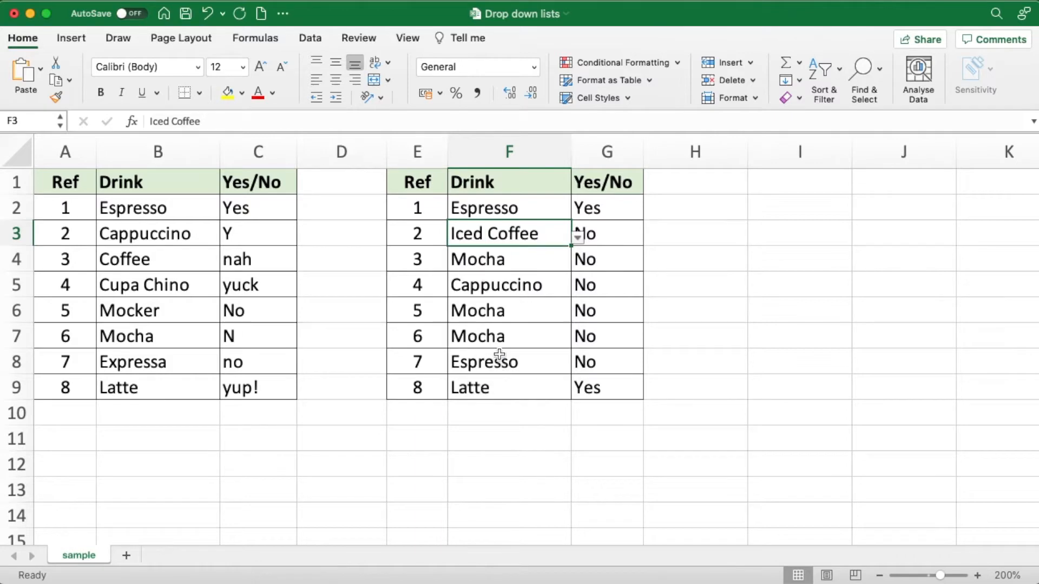
- Try to enter Dunno in the Yes/No cell G5 of the second table, and cancel the entry
click(501, 261)
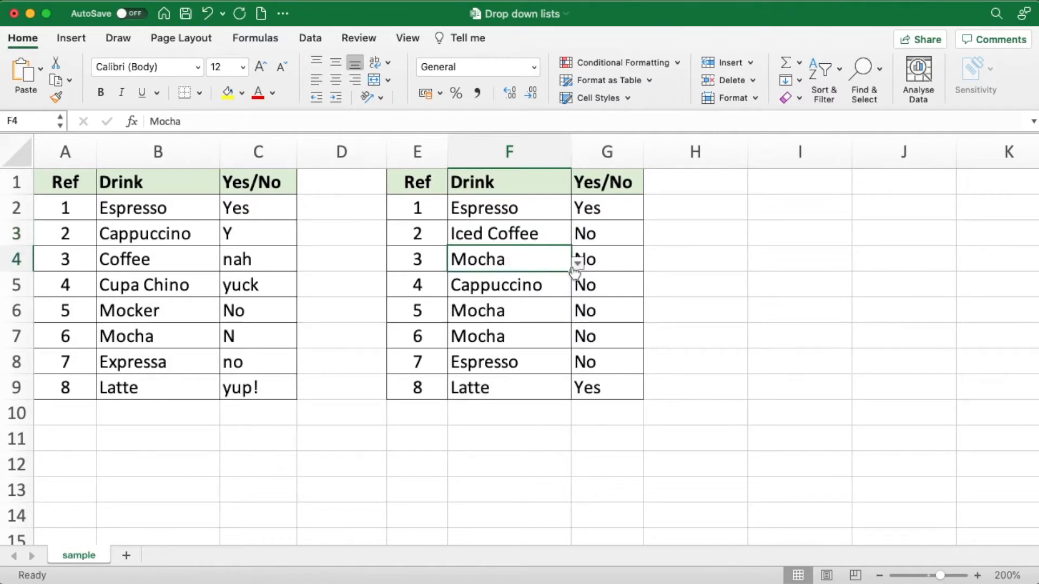
click(599, 289)
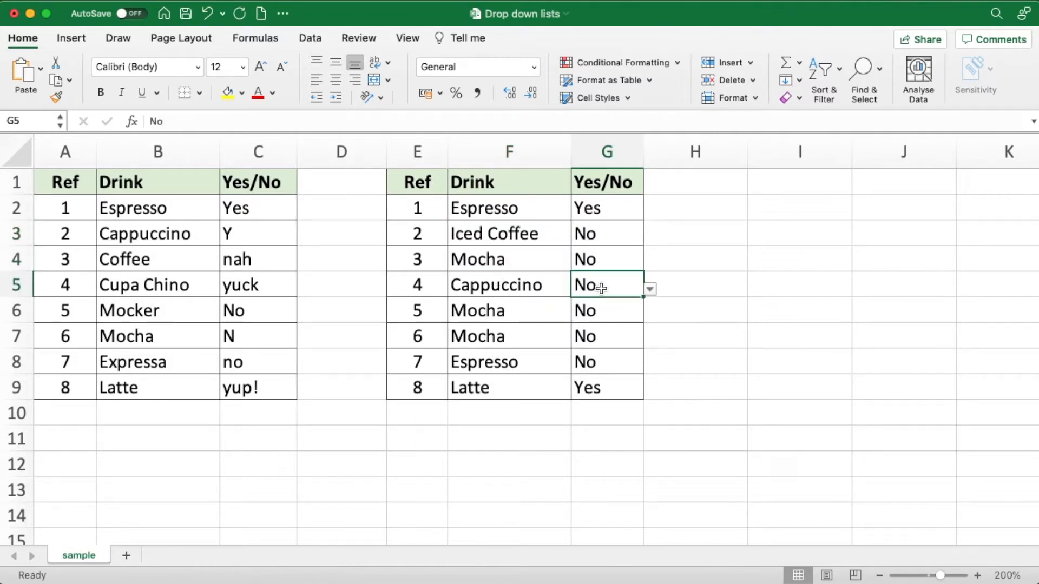
text(D)
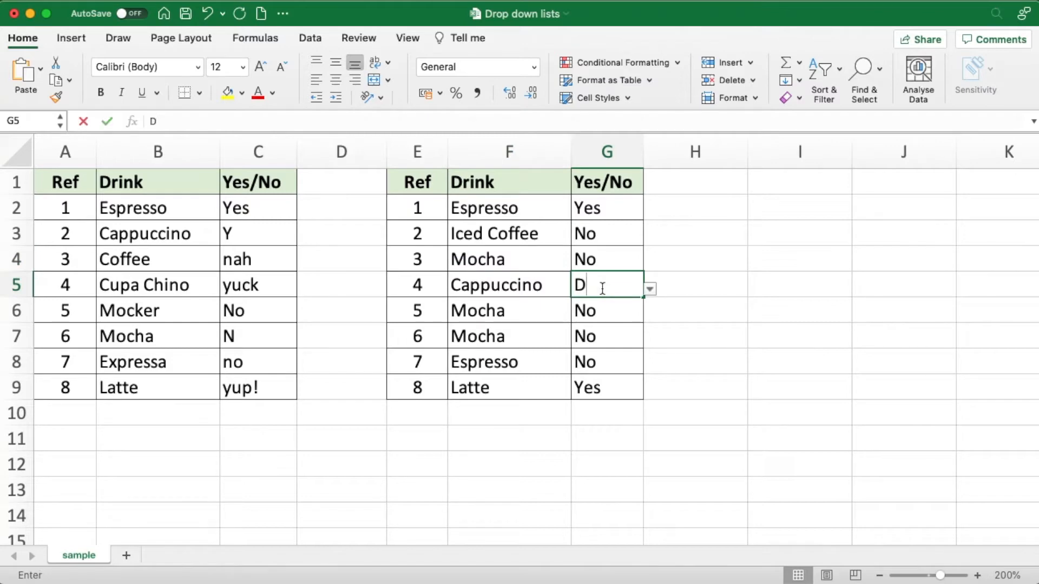
text(unno)
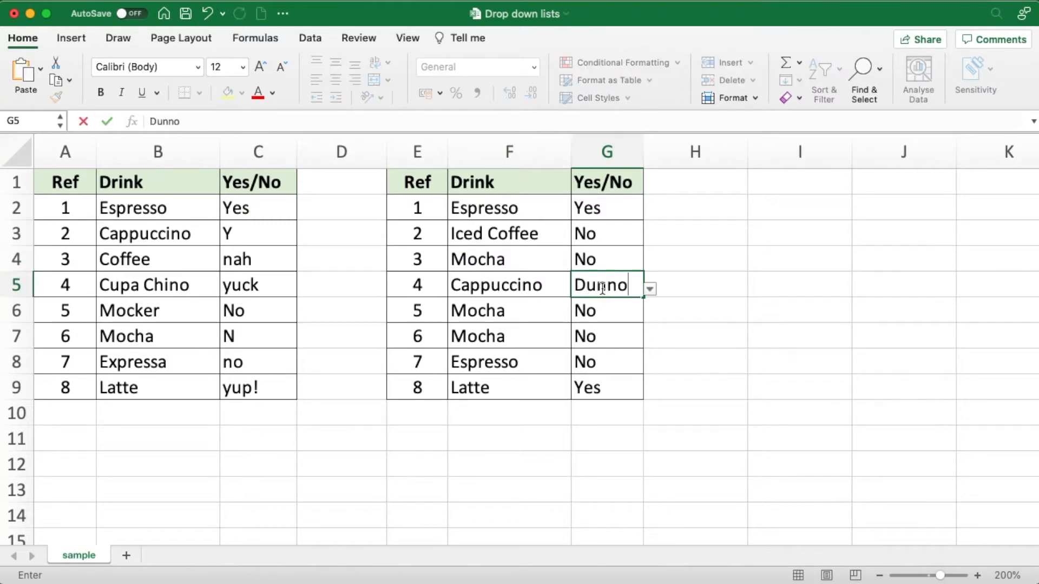
key(Return)
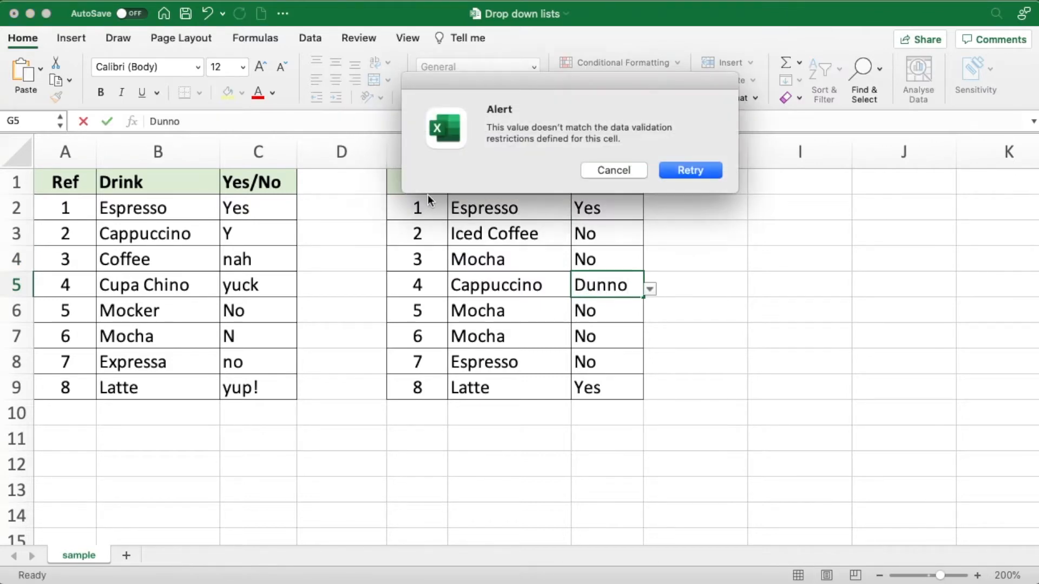
drag(579, 85, 567, 145)
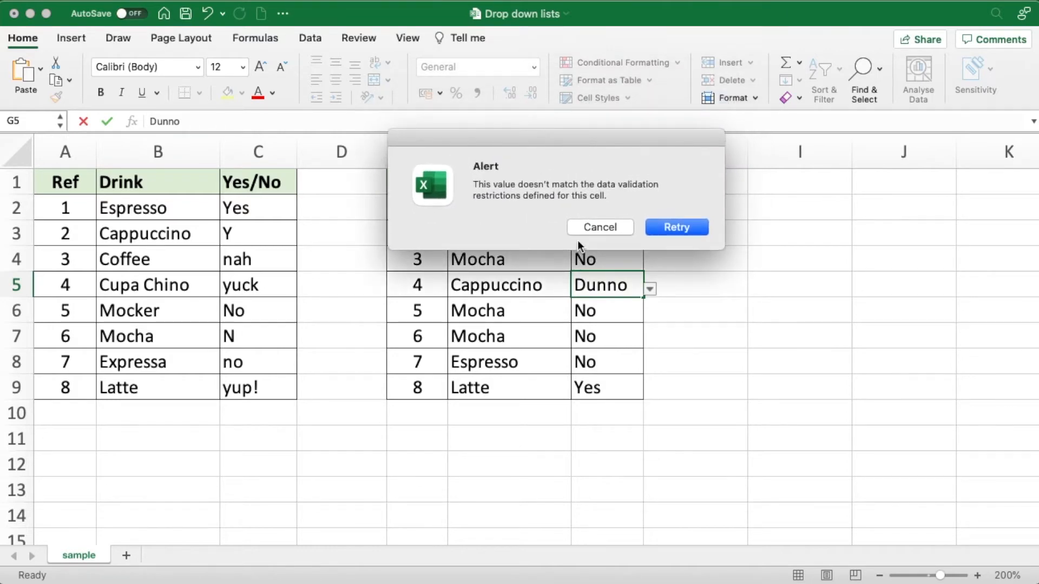
click(589, 232)
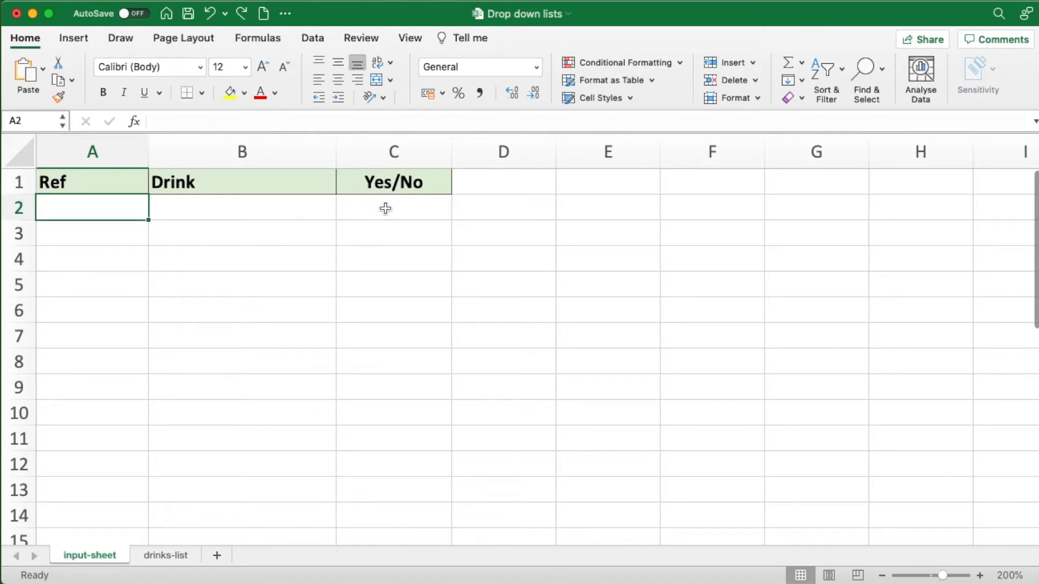
- Examine the column headings and empty entry cells on input-sheet and the list of drinks in A2:A10 on drinks-list
click(130, 180)
drag(166, 180, 353, 180)
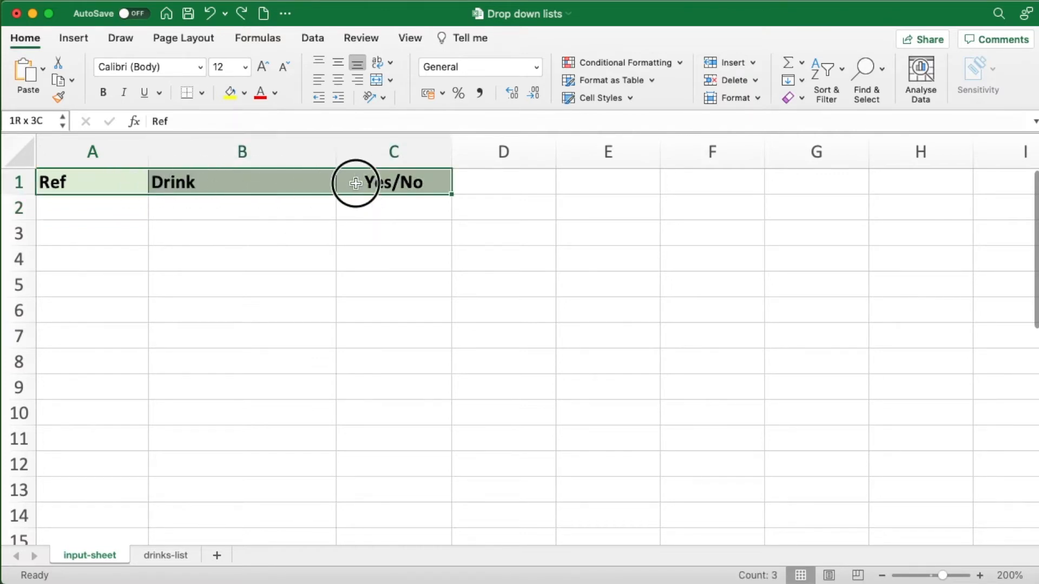
click(373, 213)
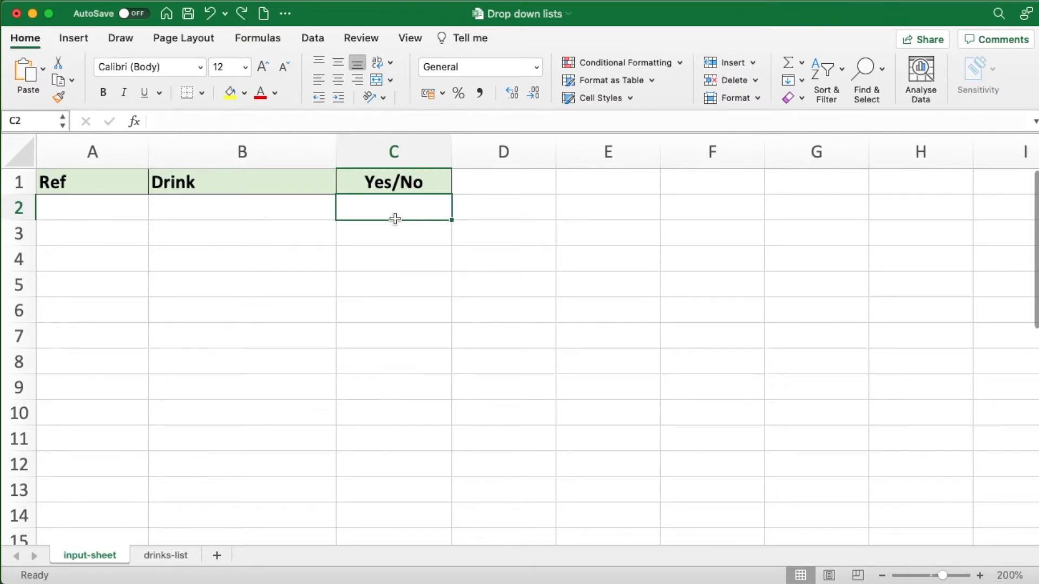
click(266, 207)
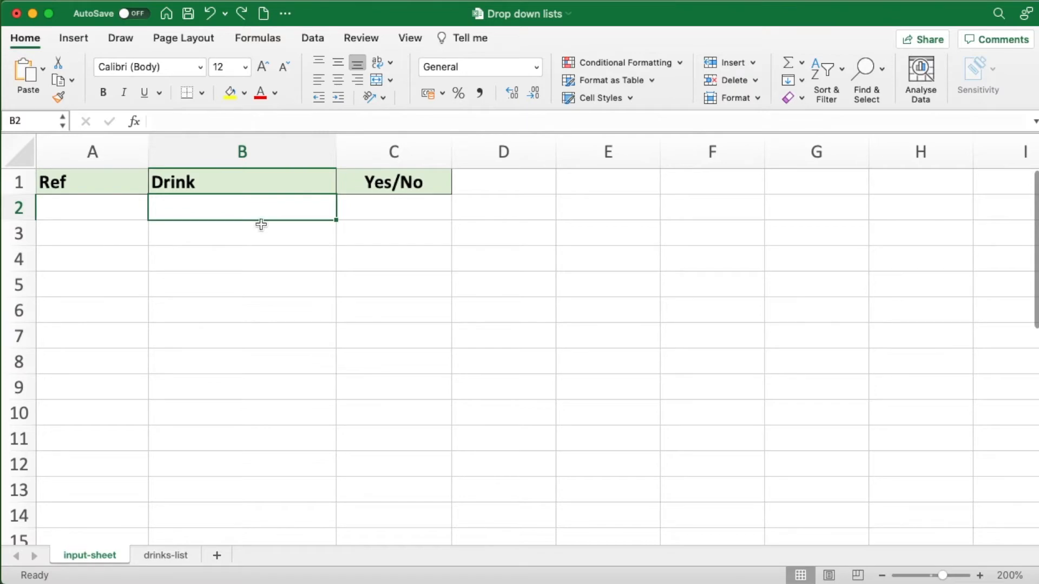
click(172, 556)
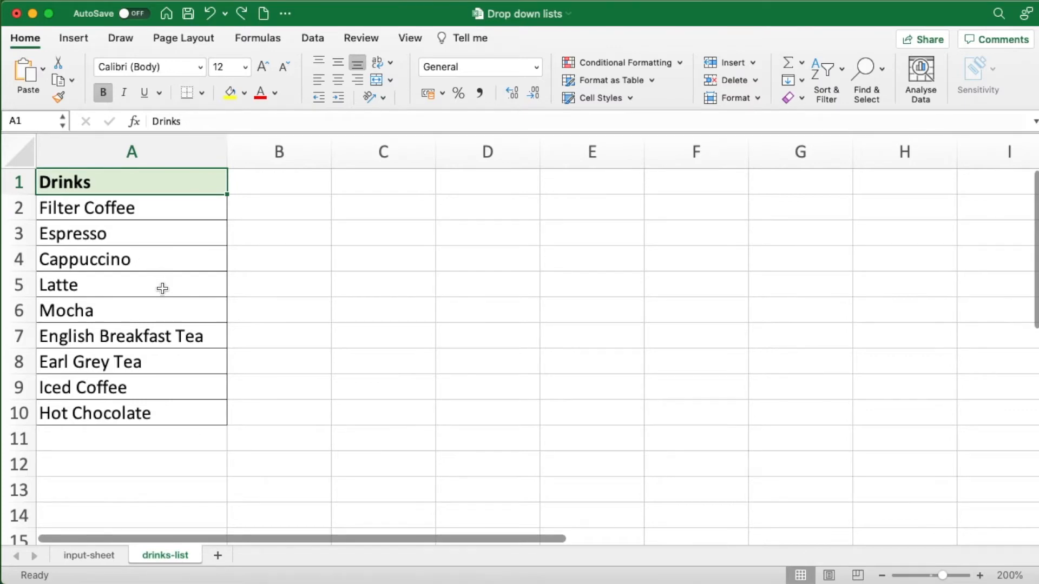
drag(132, 210, 142, 409)
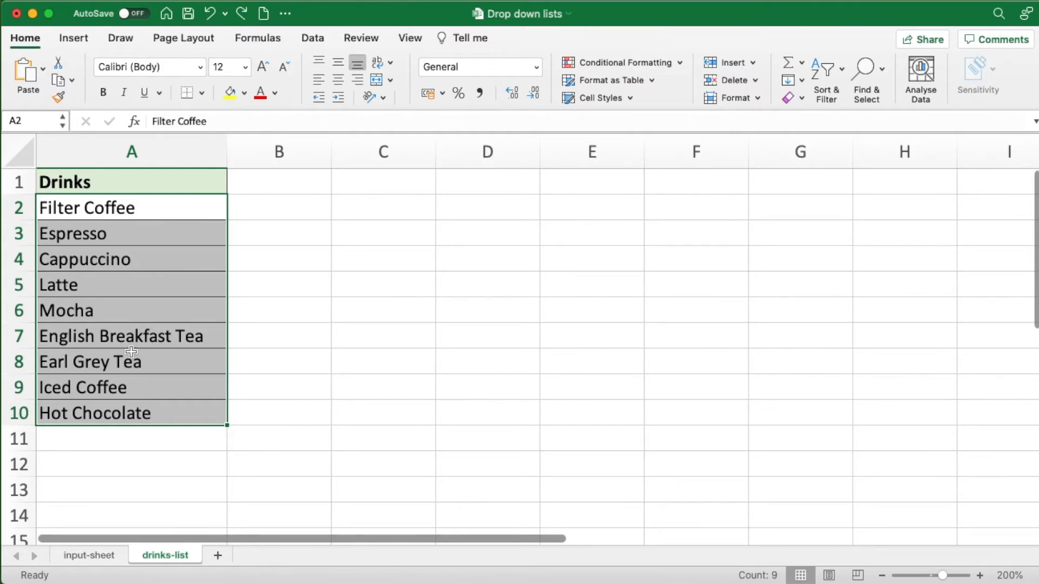
click(150, 206)
click(149, 234)
click(146, 260)
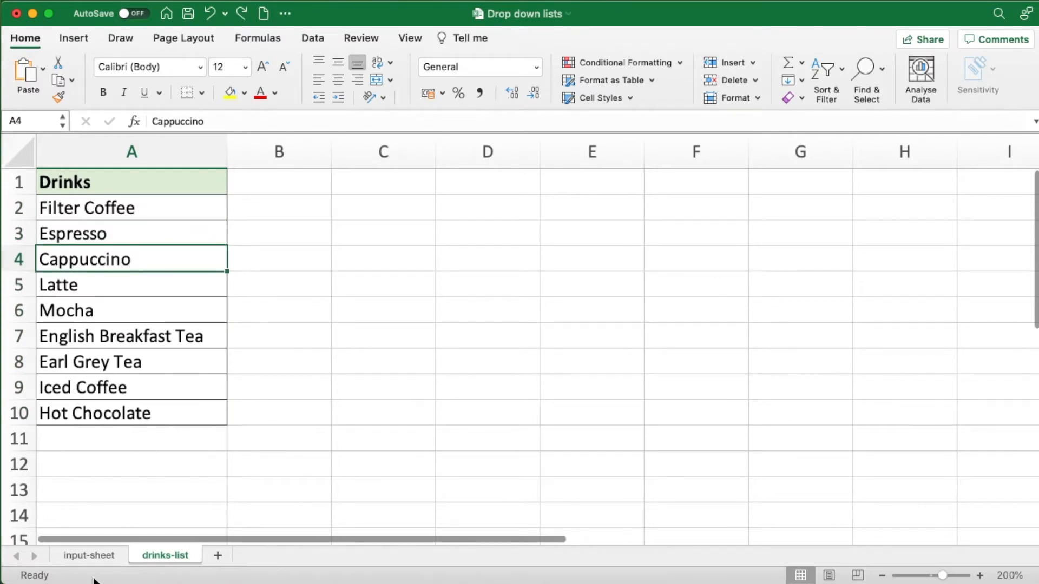
- Apply data validation to cell C2 on input-sheet, allowing a List with the source Yes,No
click(92, 556)
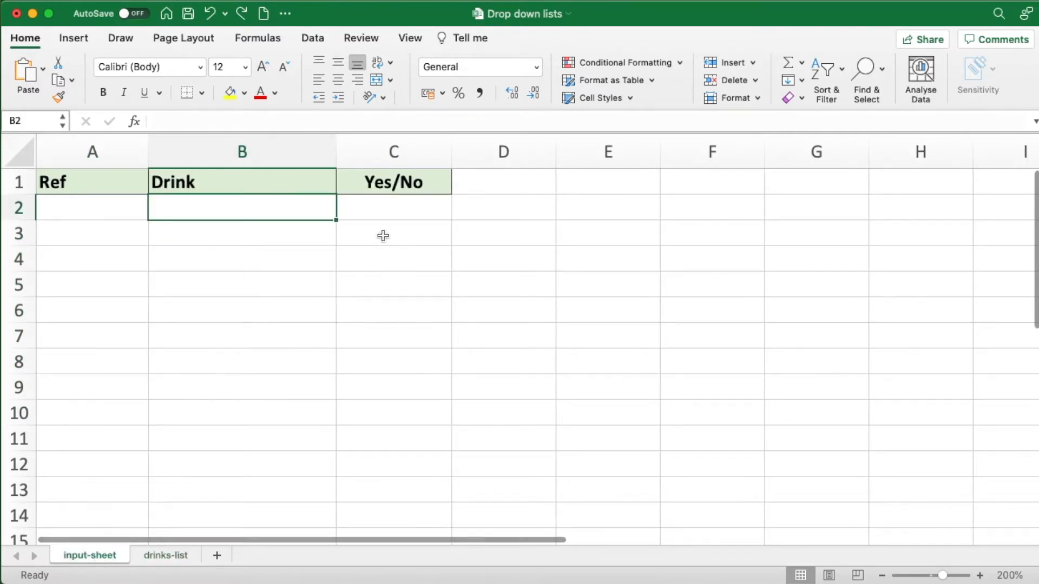
click(394, 209)
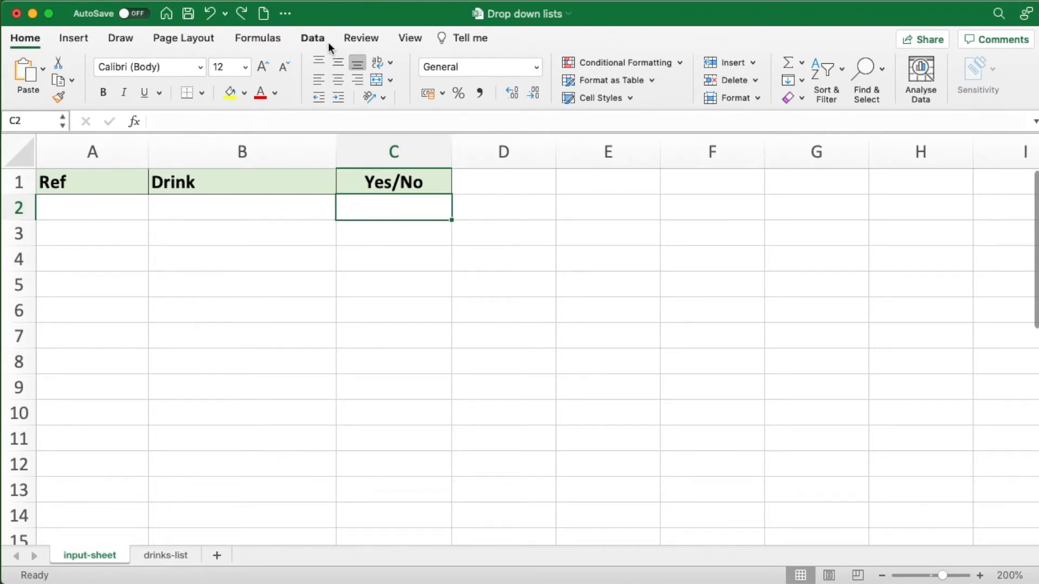
click(314, 37)
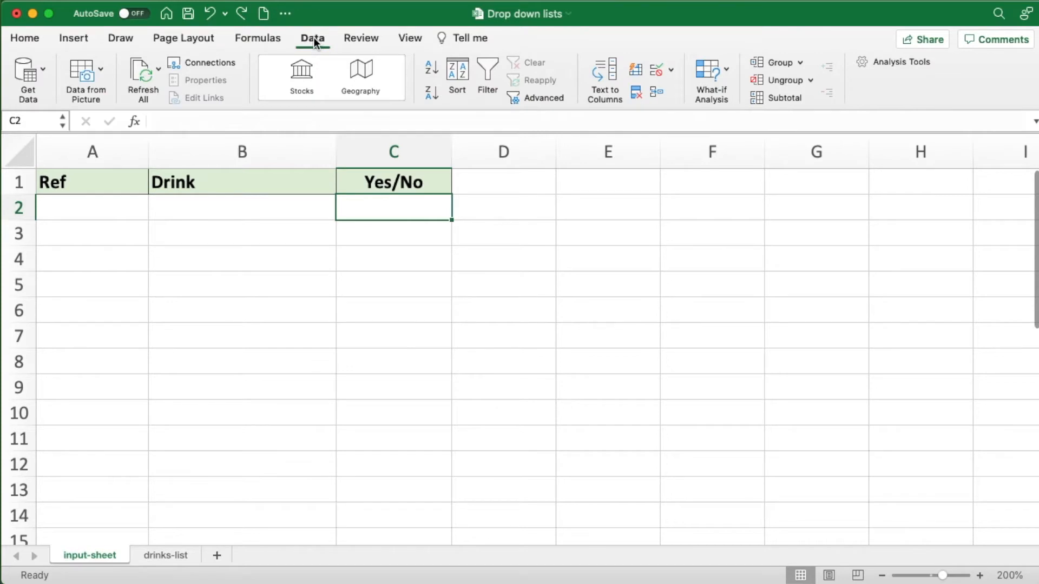
click(657, 69)
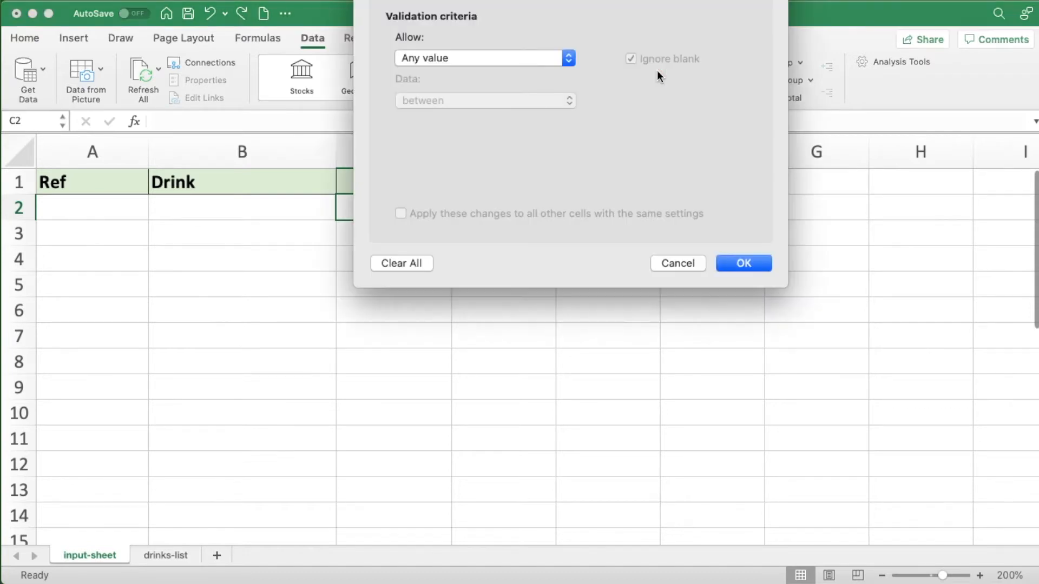
drag(477, 1, 604, 179)
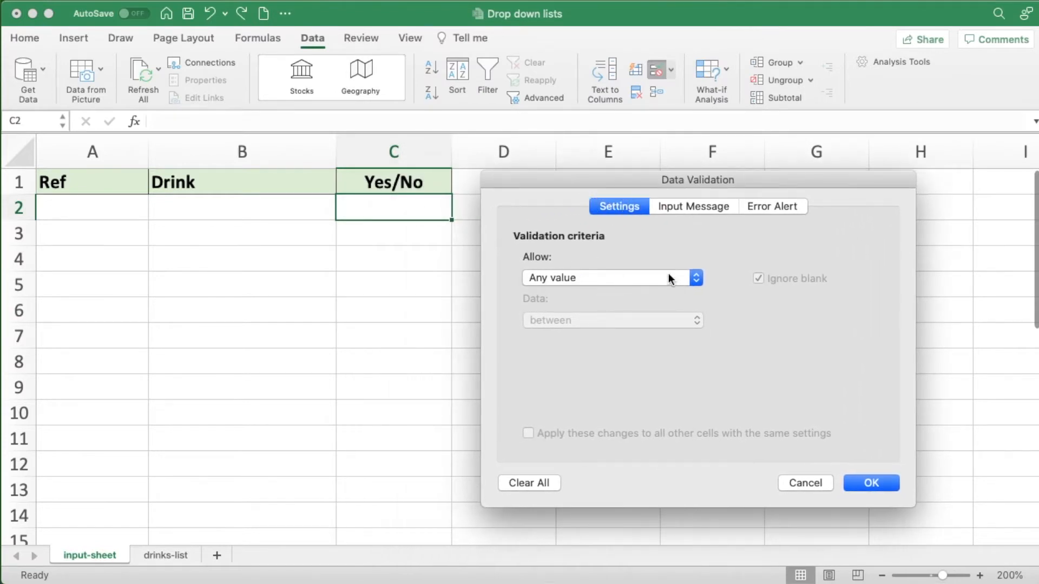
click(699, 278)
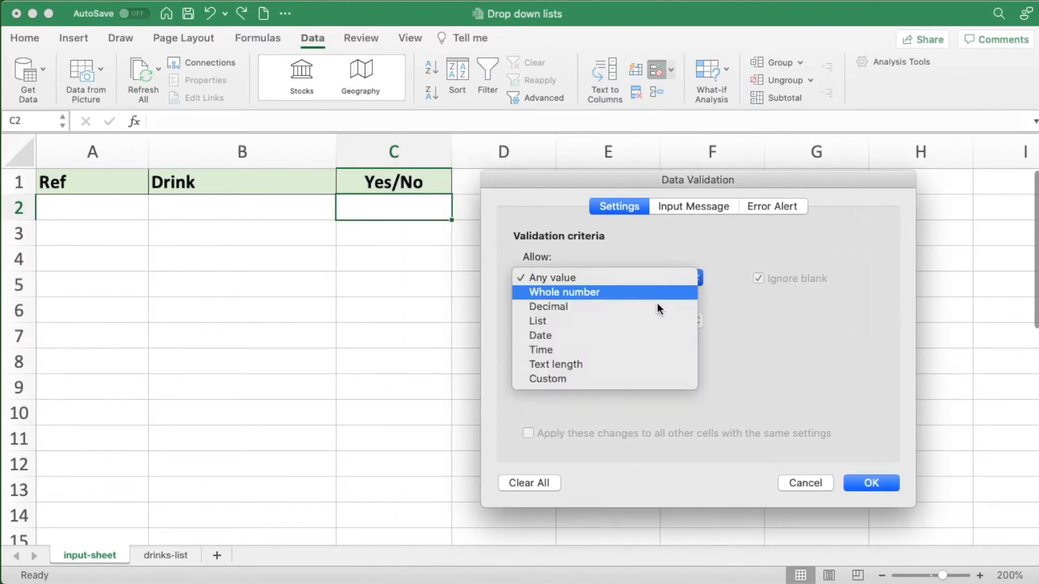
click(557, 321)
click(557, 362)
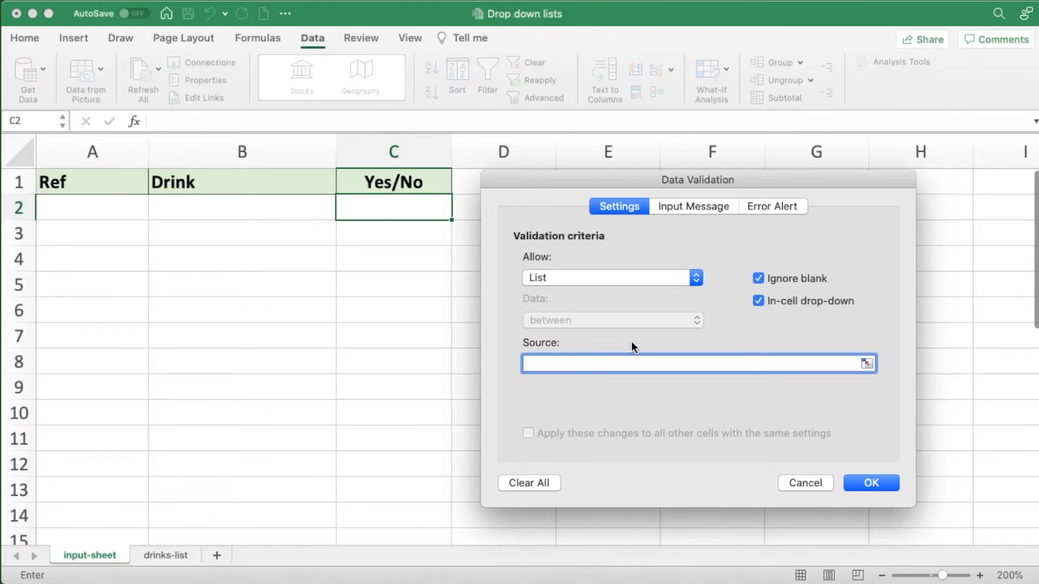
text(Yes,No)
click(858, 482)
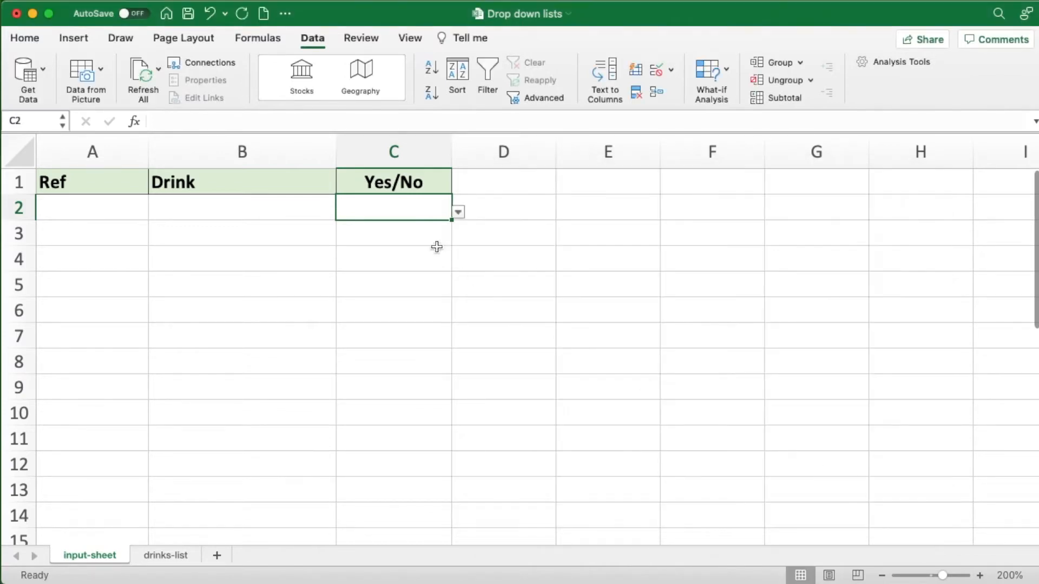
- Test the drop-down list in C2 by choosing No, Yes and No again
click(458, 213)
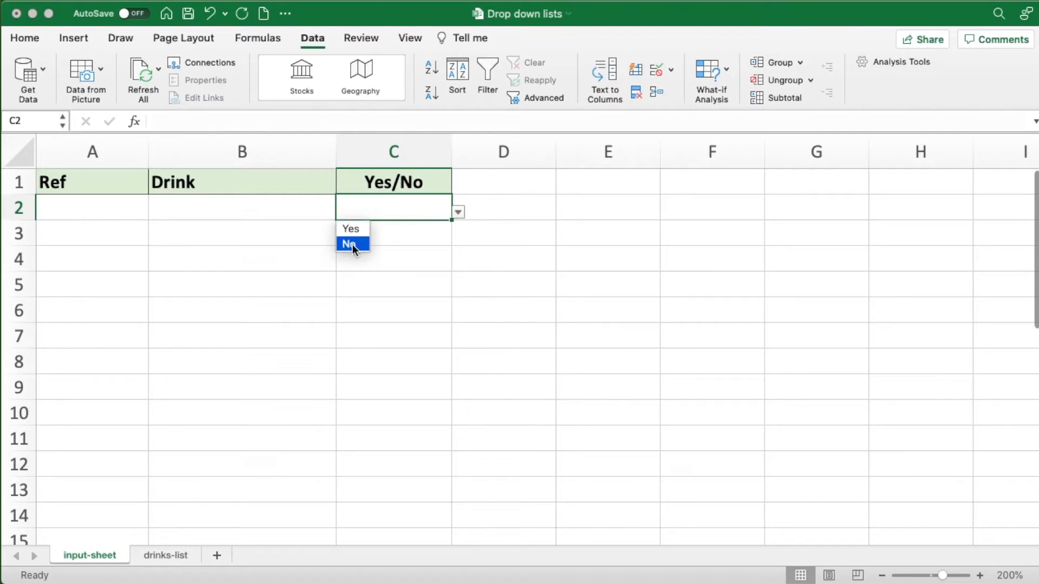
click(352, 245)
click(457, 216)
click(360, 230)
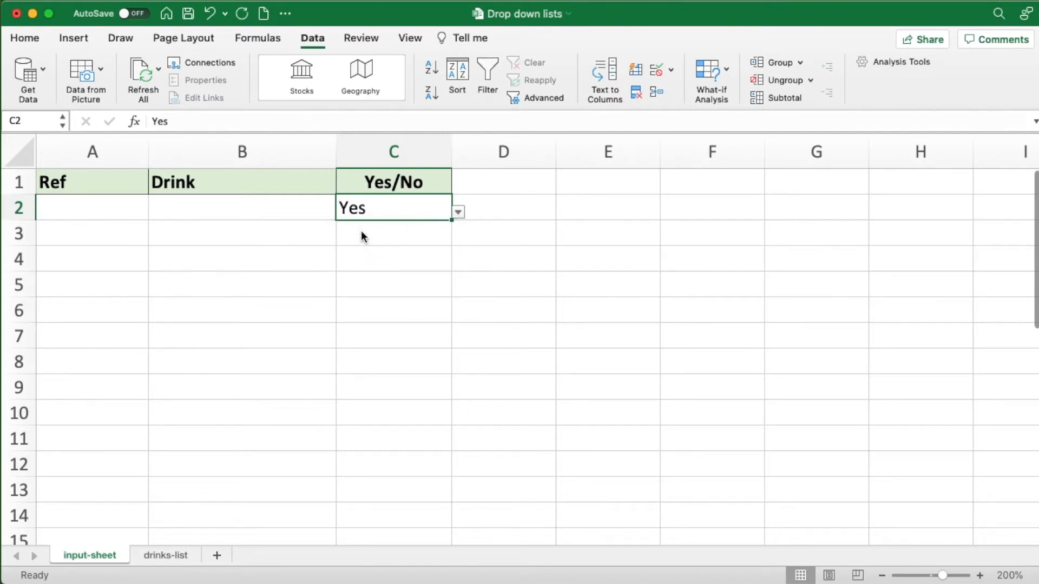
click(458, 214)
click(357, 244)
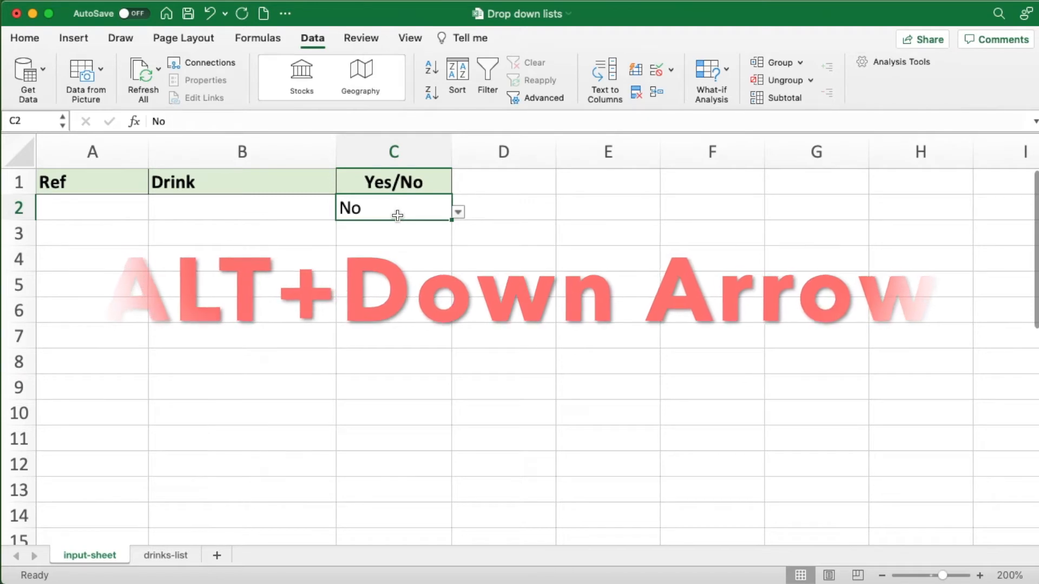
- Reopen the drop-down list in C2, move between its options and select Yes
key(alt+Down)
key(Up)
key(Down)
key(Up)
key(Down)
key(Up)
key(Return)
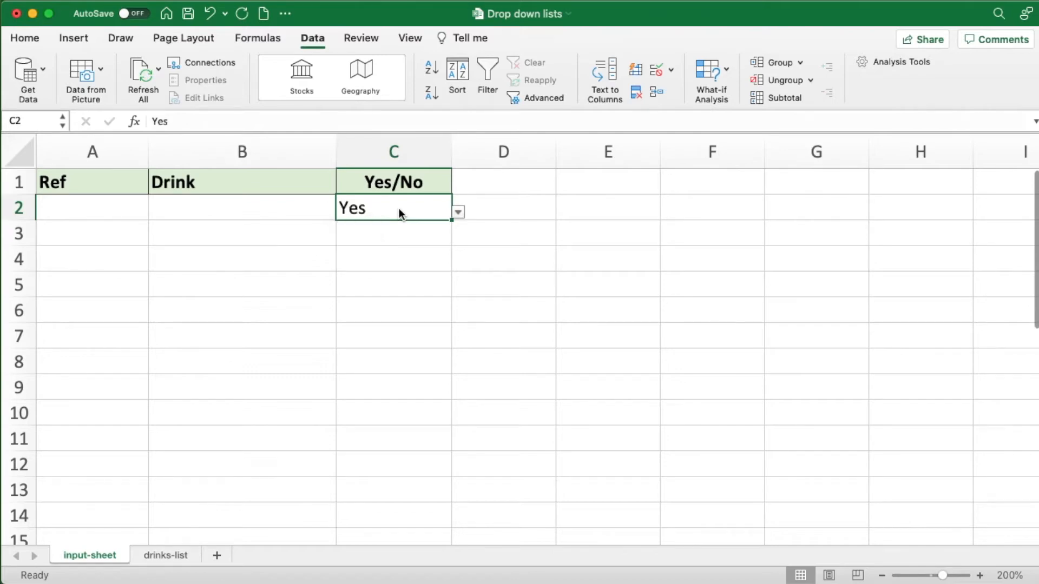
- Replace the entry in C2 with No
text(No)
key(Return)
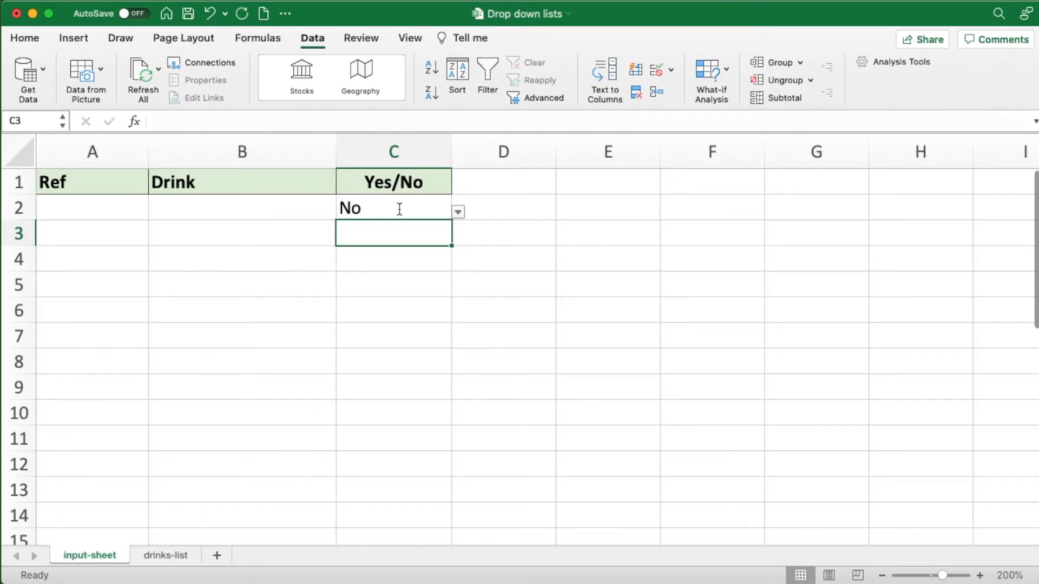
- Try to enter Y in C2 to test the validation, and cancel the entry
click(399, 209)
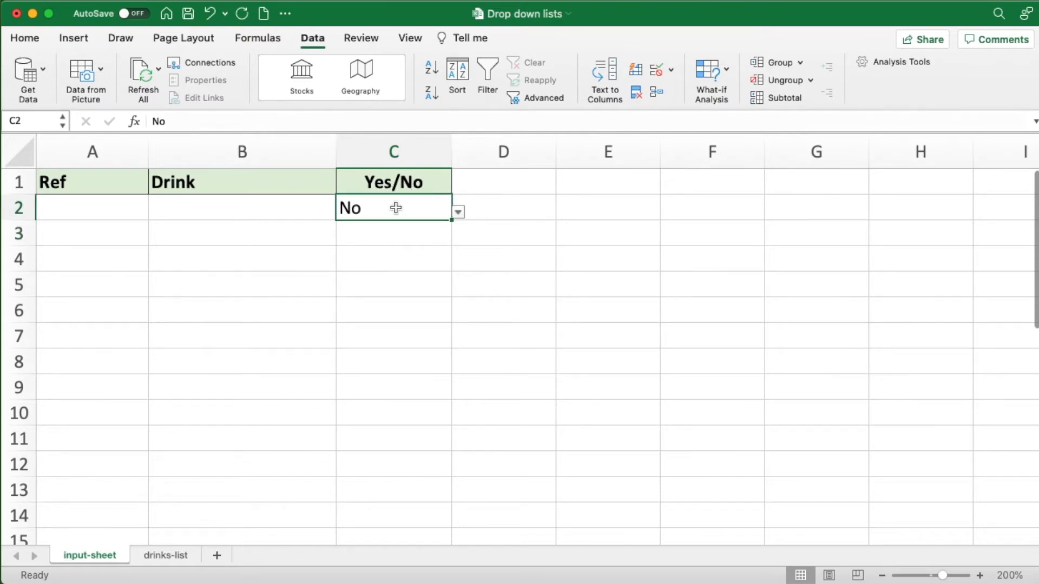
text(Y)
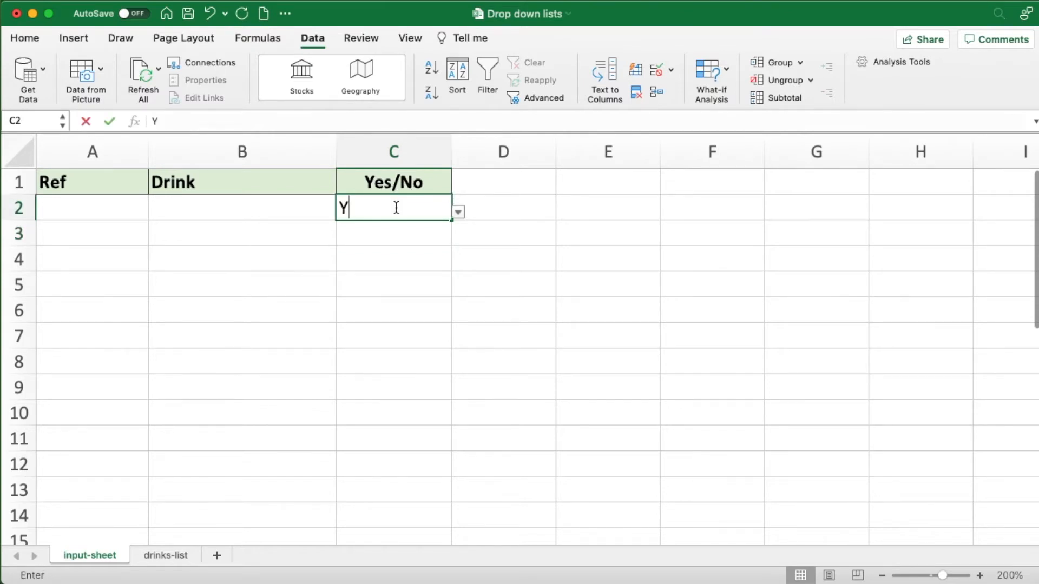
key(Return)
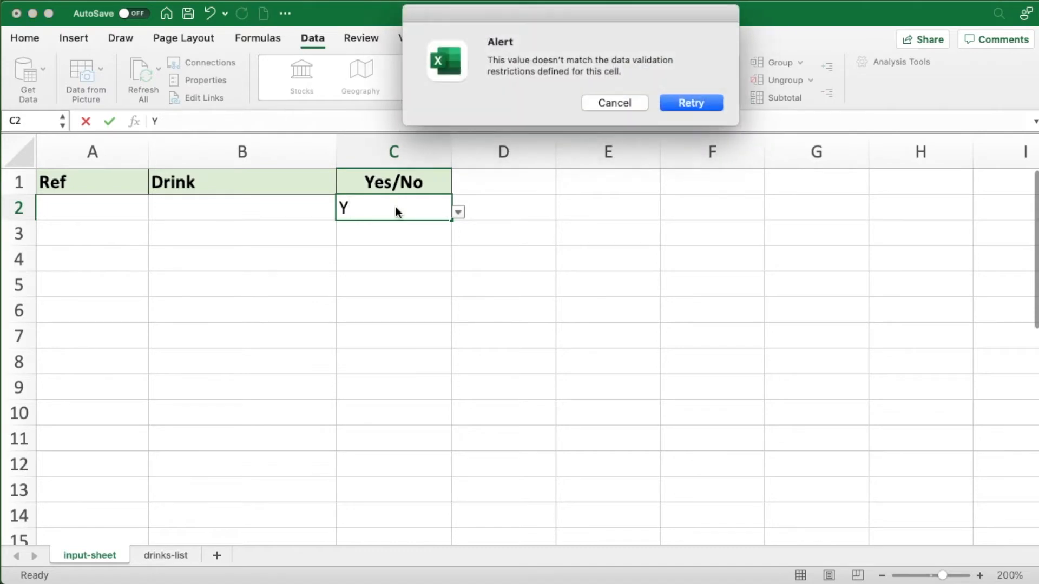
drag(539, 12, 627, 221)
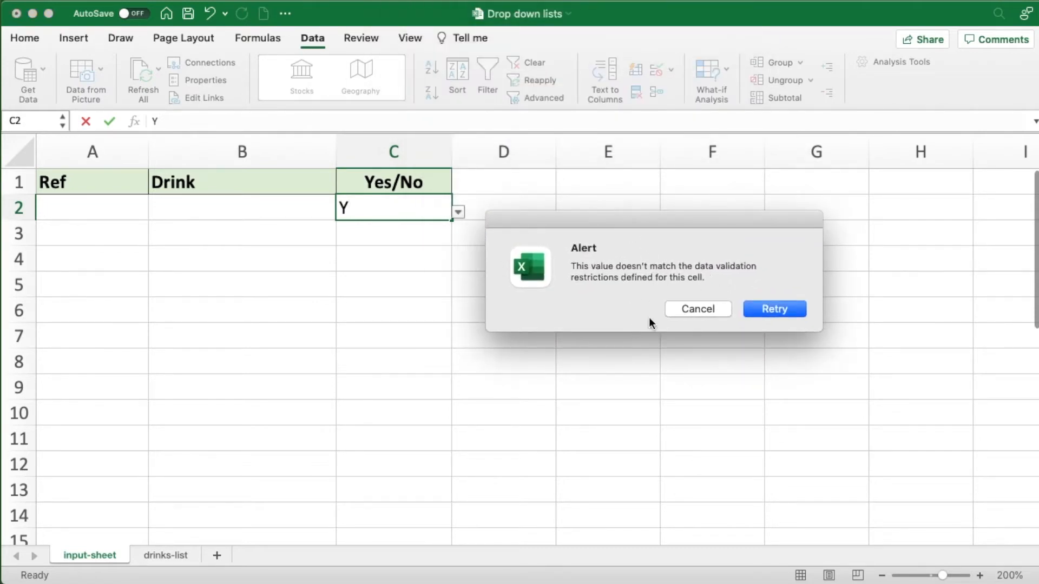
click(697, 309)
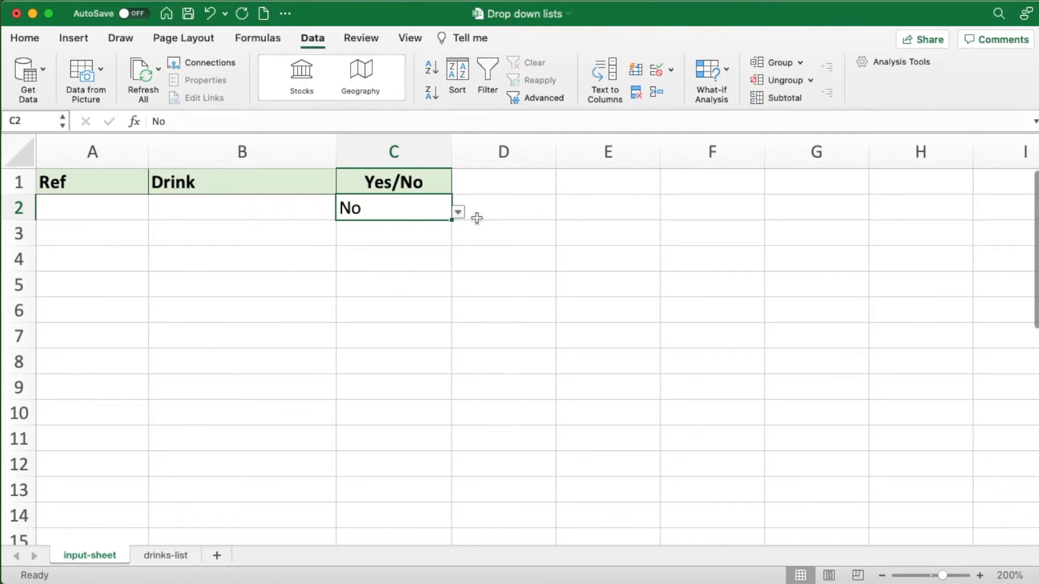
- Add the input message "Press ALT+Down Arrow to show list." to the data validation of C2 and reselect the cell to check it
click(655, 68)
drag(496, 1, 541, 162)
click(600, 189)
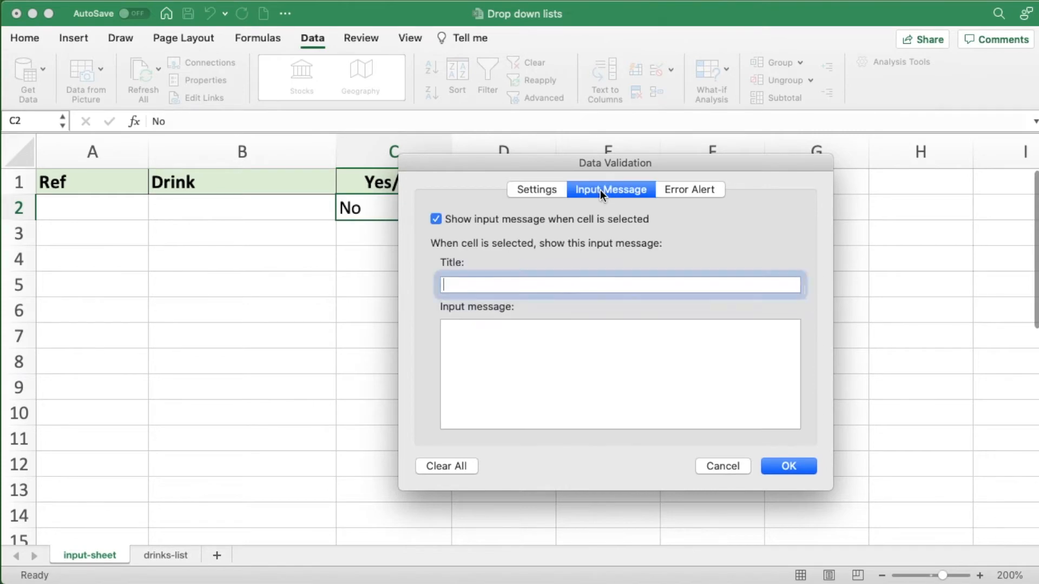
click(465, 335)
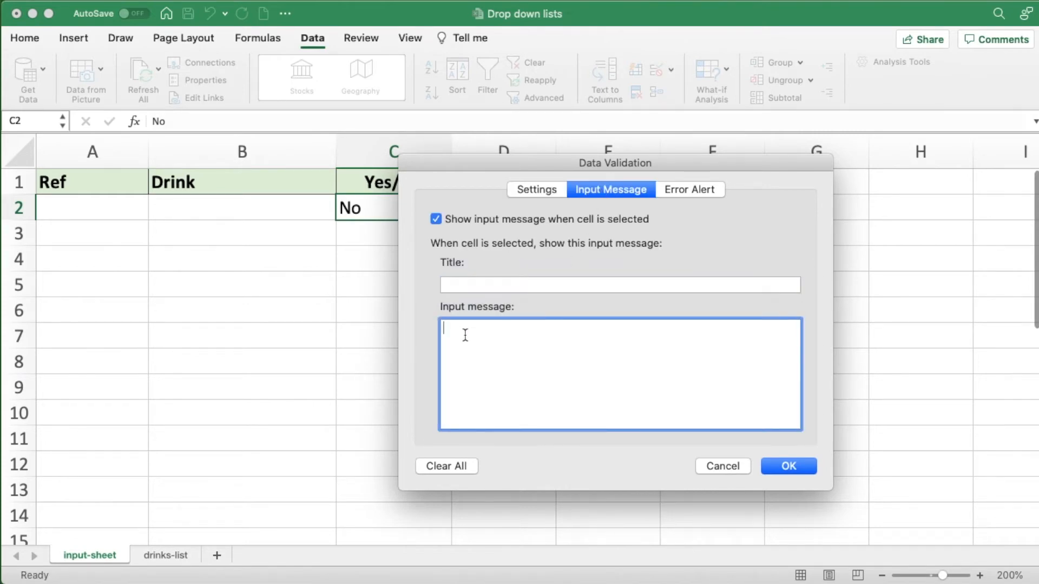
text(Press ALT+Down Arrow to show list.)
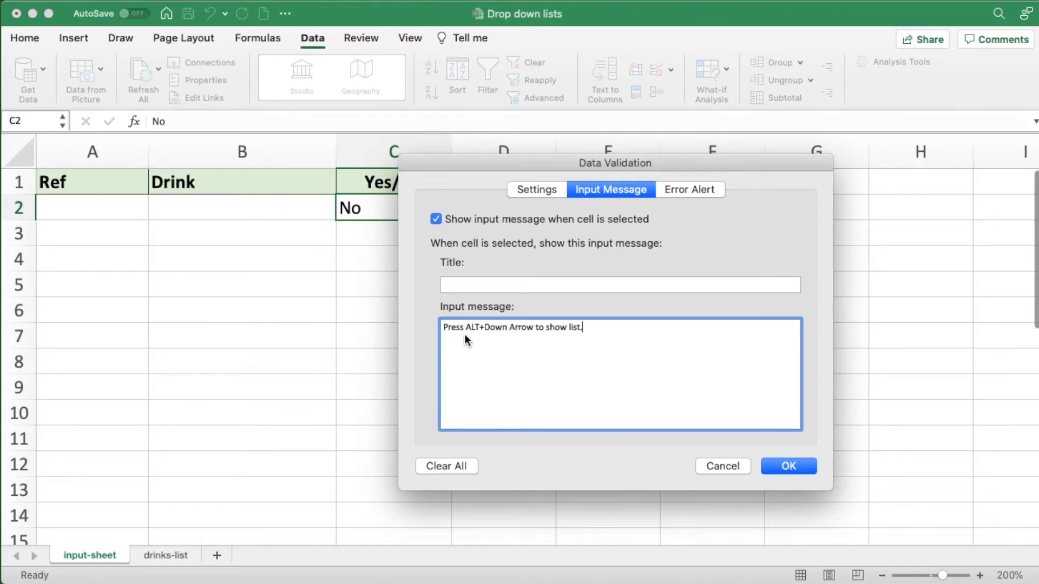
click(768, 465)
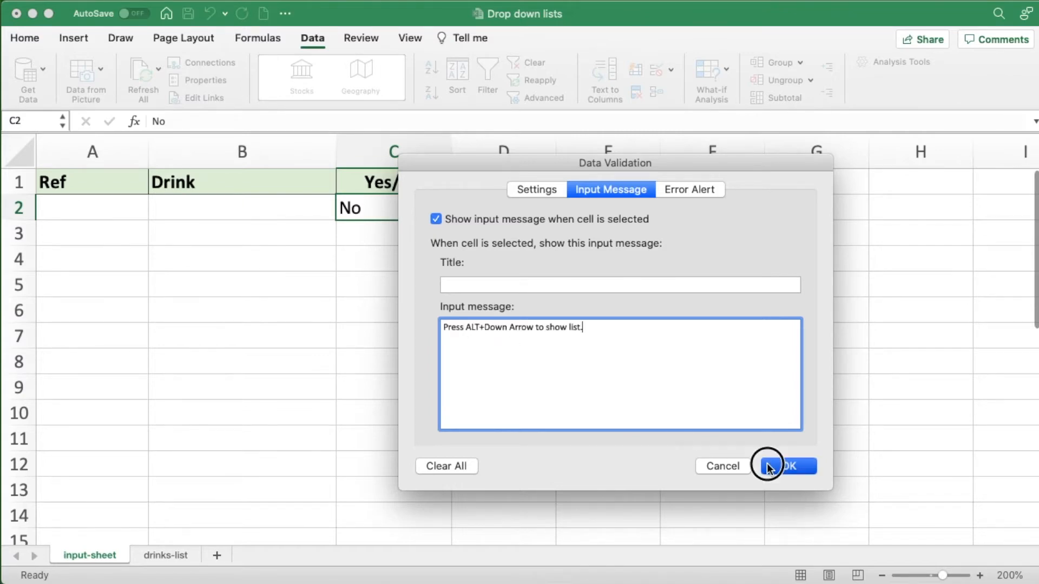
click(318, 211)
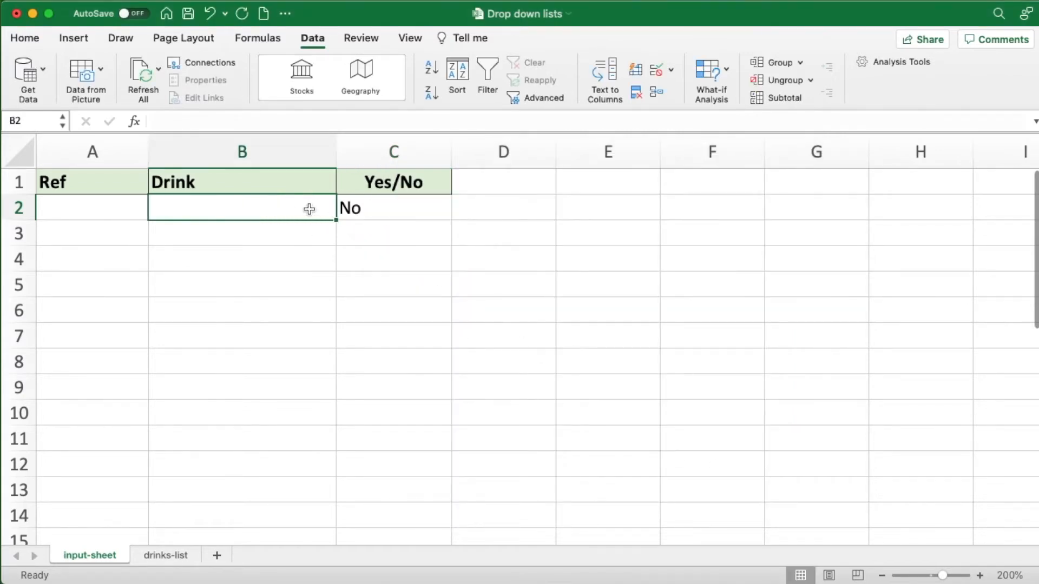
click(413, 211)
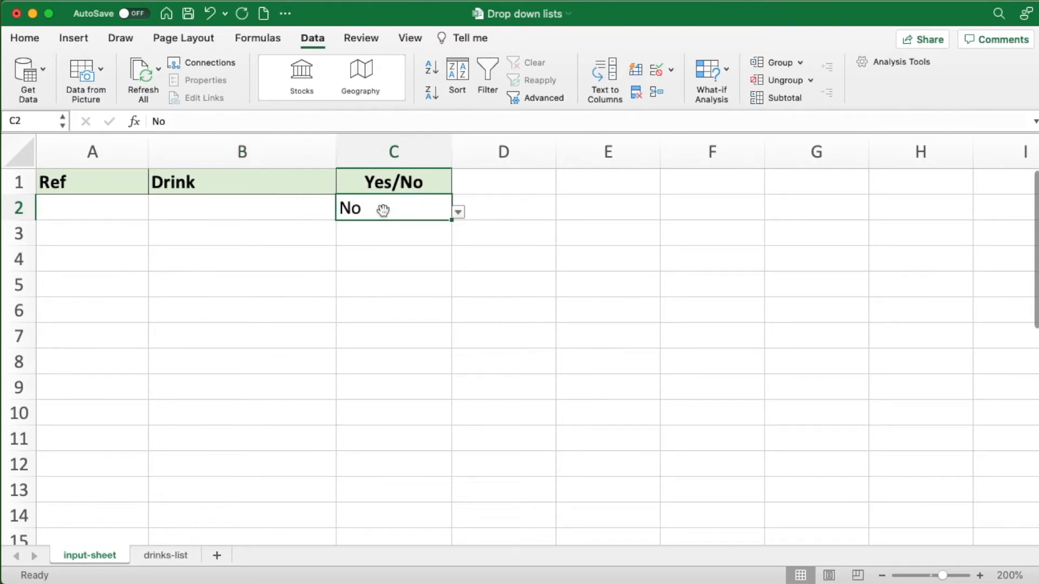
- Apply data validation to cell B2 on input-sheet, allowing a List with the source ='drinks-list'!$A$2:$A$10
click(264, 210)
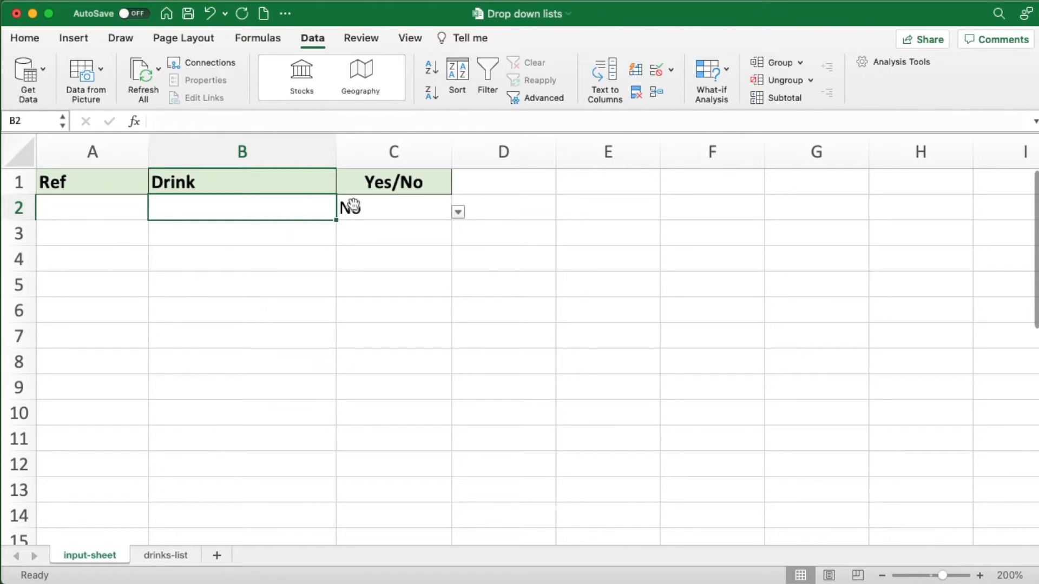
click(658, 69)
click(645, 76)
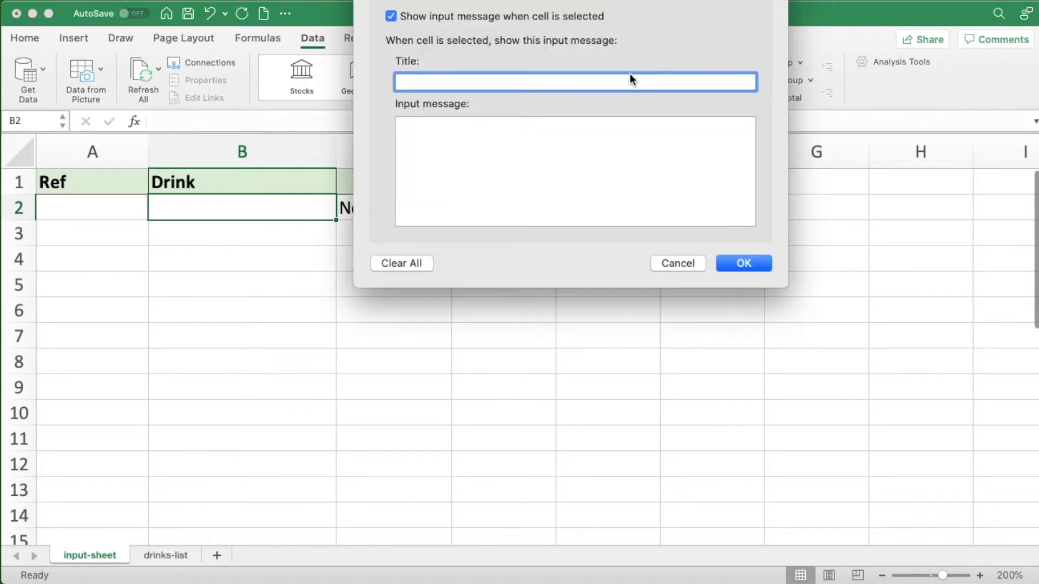
drag(518, 0, 566, 163)
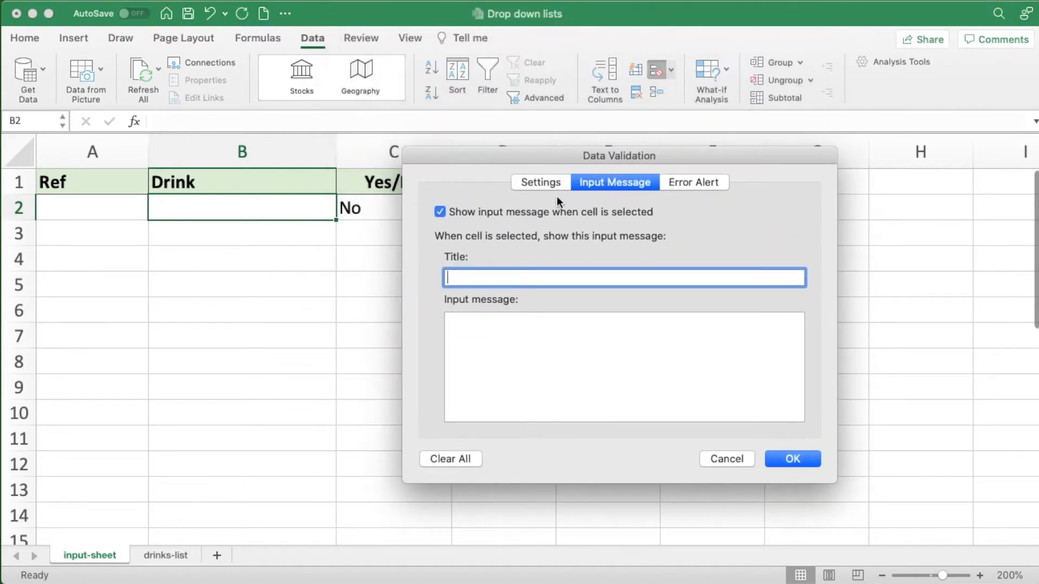
click(543, 183)
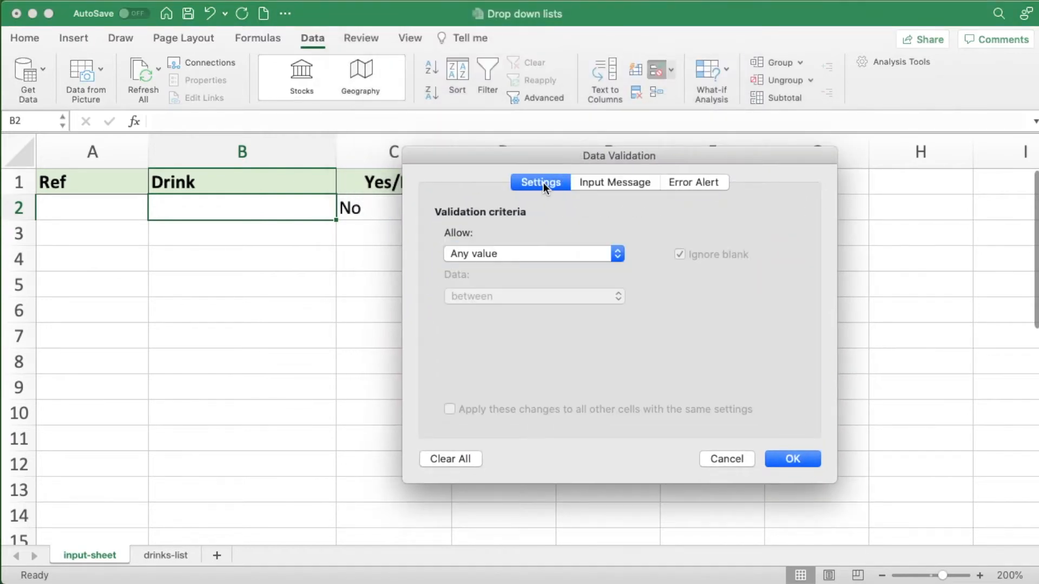
click(616, 255)
click(491, 296)
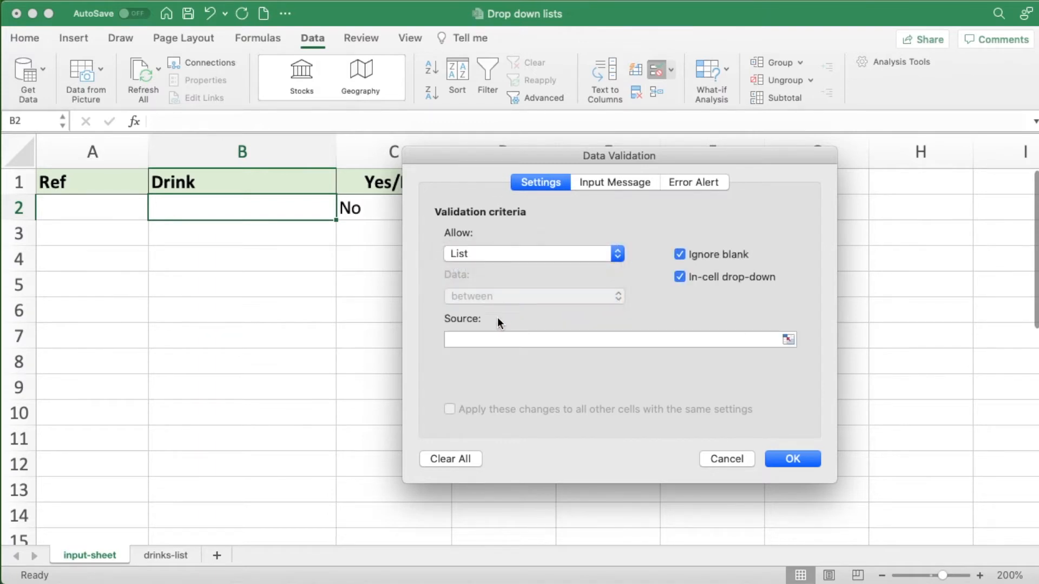
click(460, 340)
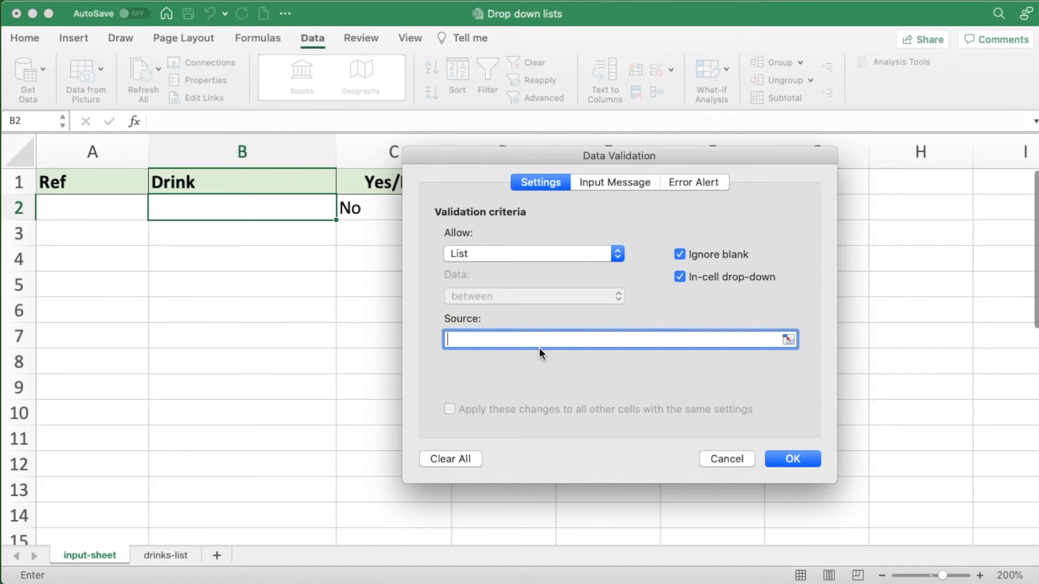
click(789, 339)
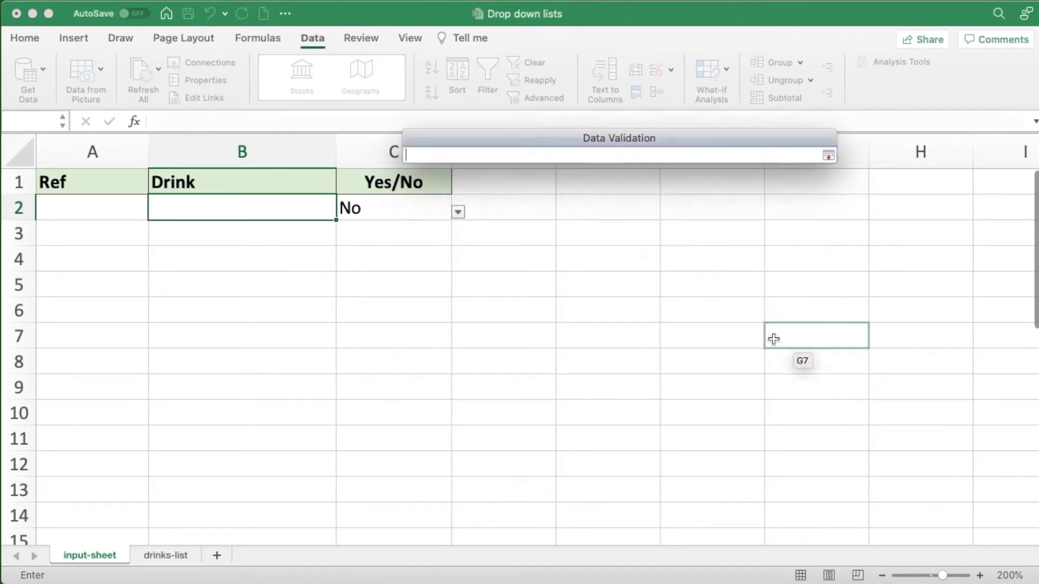
click(173, 556)
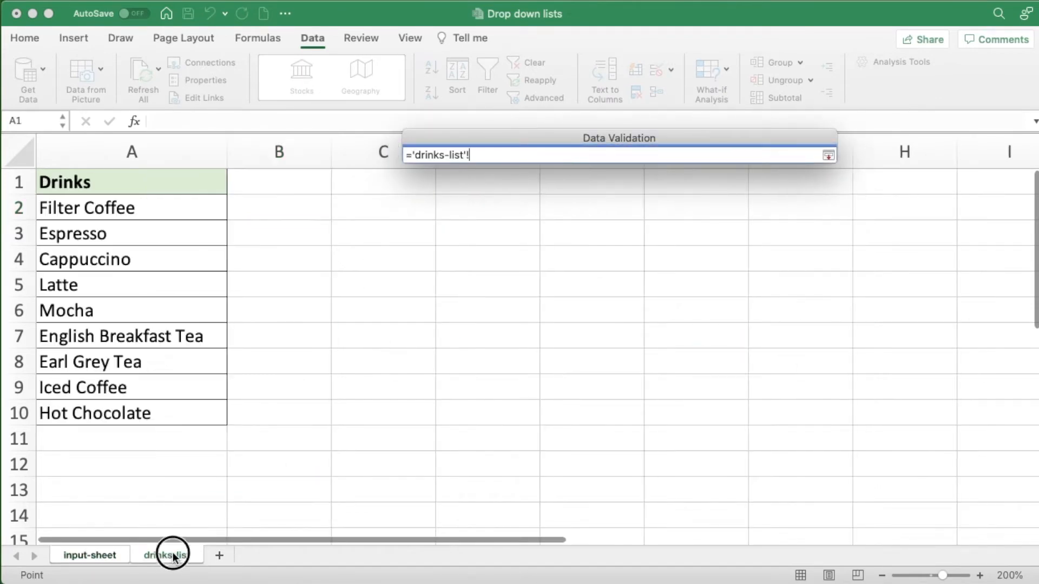
drag(131, 205, 121, 402)
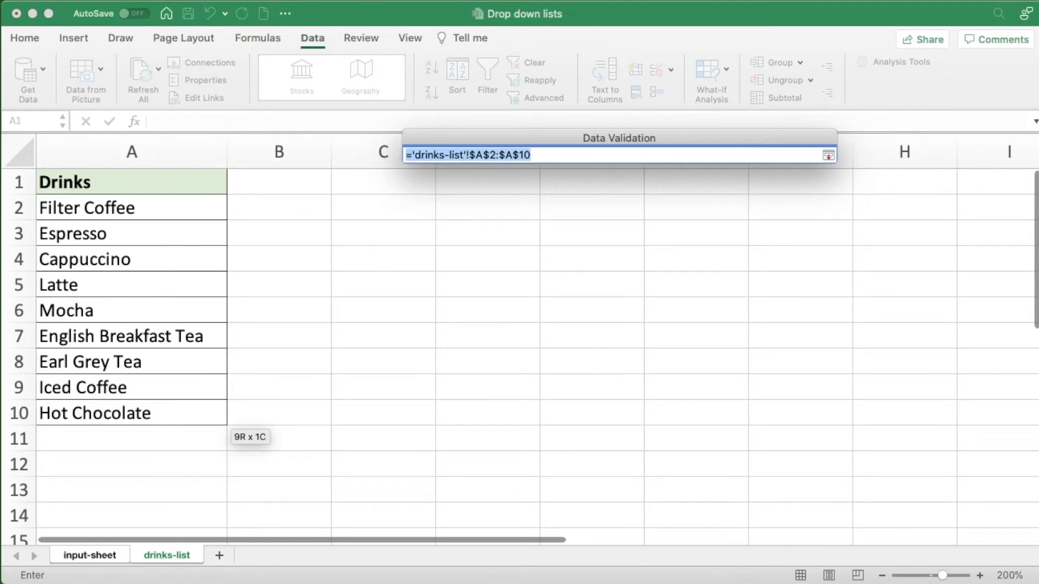
click(779, 462)
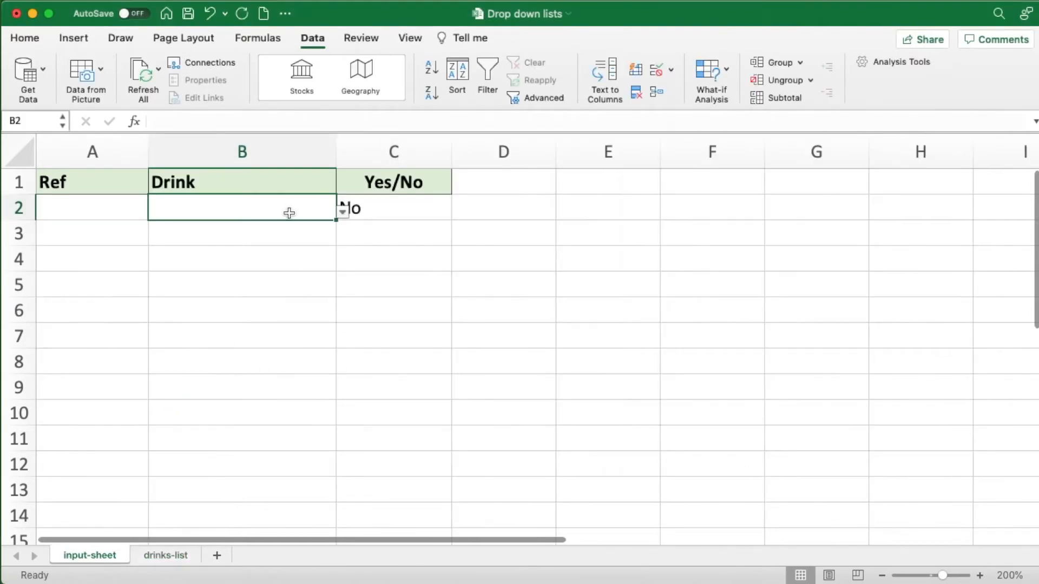
- Test the drop-down list in B2 by choosing English Breakfast Tea, Earl Grey Tea and Espresso in turn
click(344, 213)
click(189, 304)
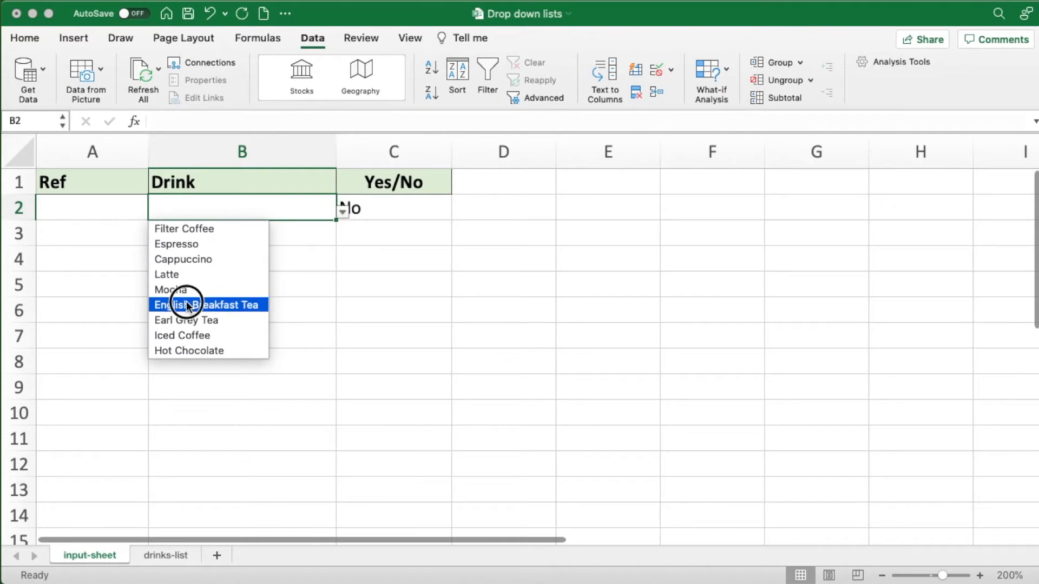
click(343, 212)
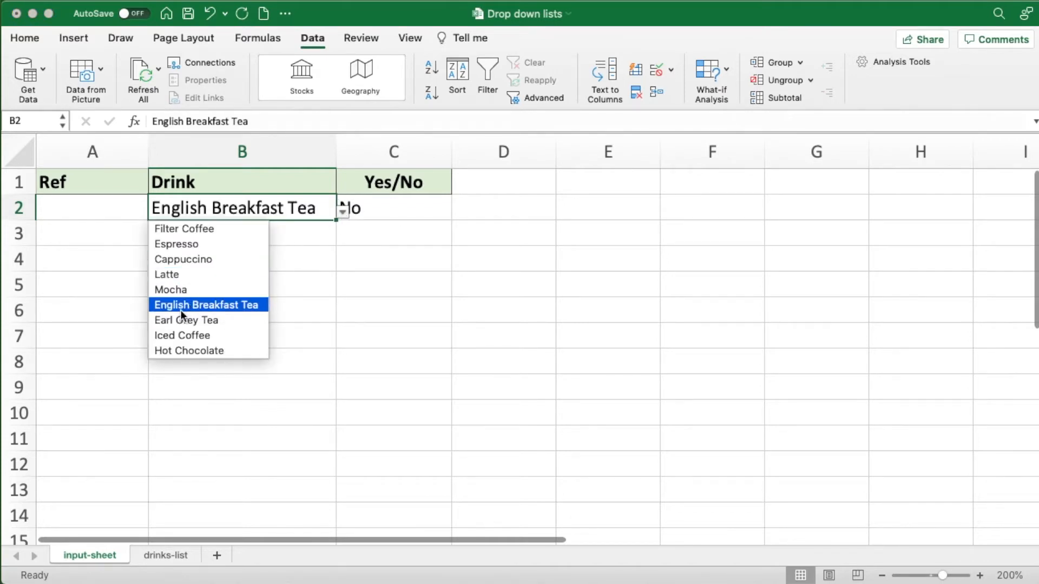
click(179, 320)
click(345, 213)
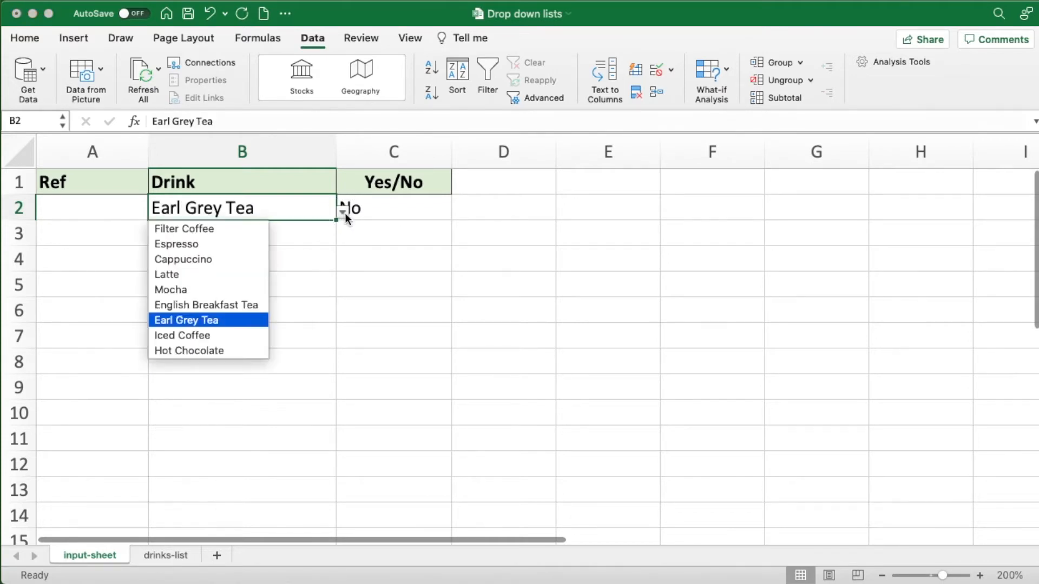
click(190, 244)
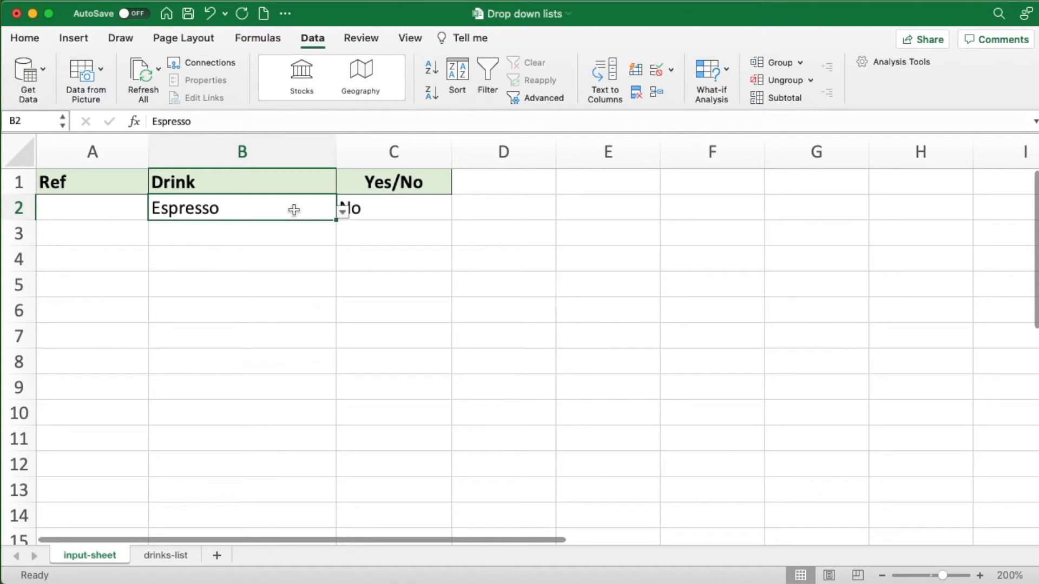
- Reopen the drop-down list in B2, move through the drinks and select Iced Coffee
key(alt+Down)
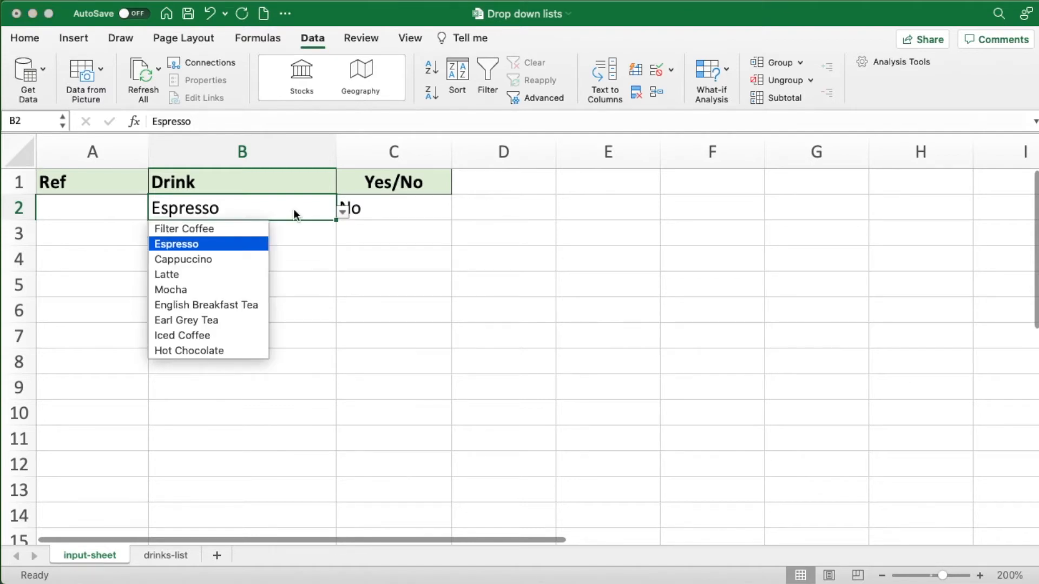
key(Down)
key(Down)
key(Down)
key(Down)
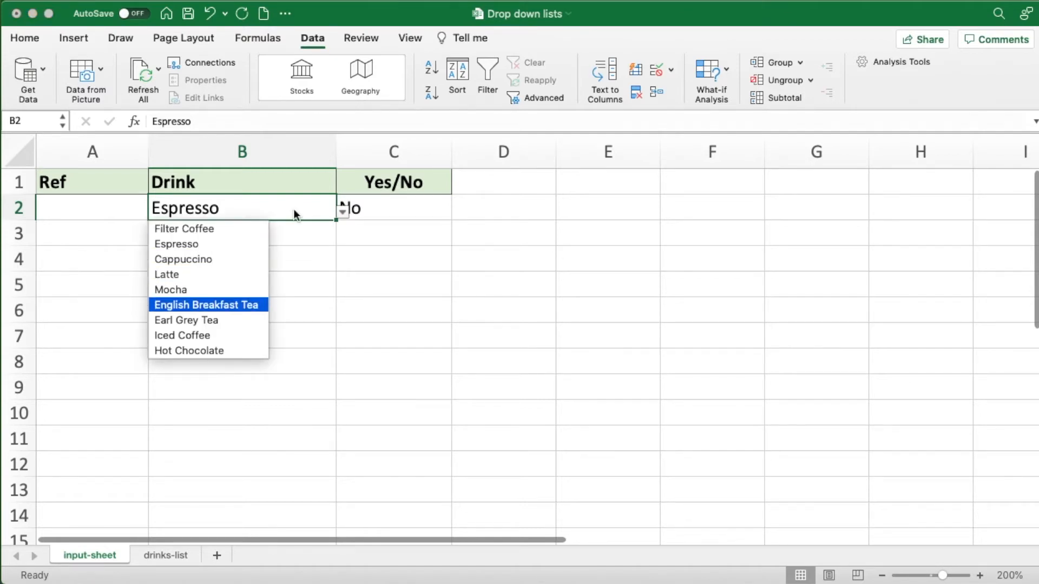
key(Up)
key(Up)
key(Down)
key(Down)
key(Down)
key(Down)
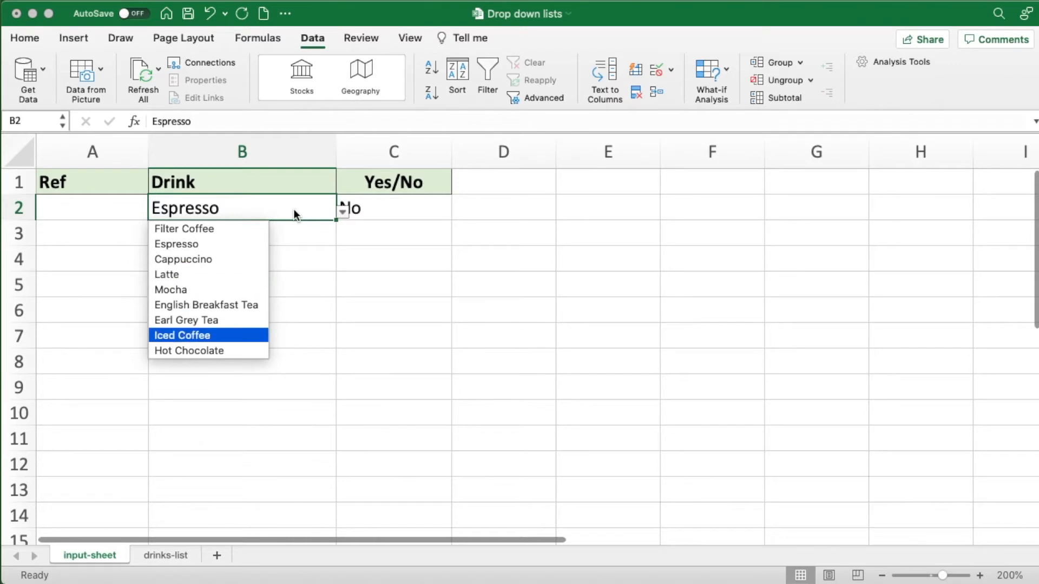
key(Return)
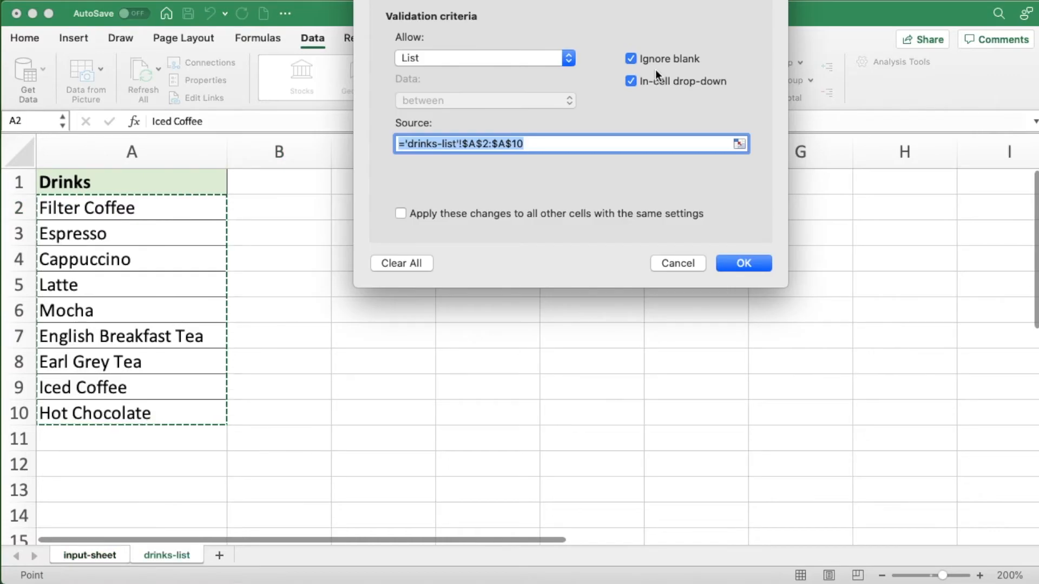
- Add the input message "Press ALT+Down Arrow to show list." to the data validation of B2 and reselect the cell to check it
drag(519, 0, 505, 187)
click(541, 205)
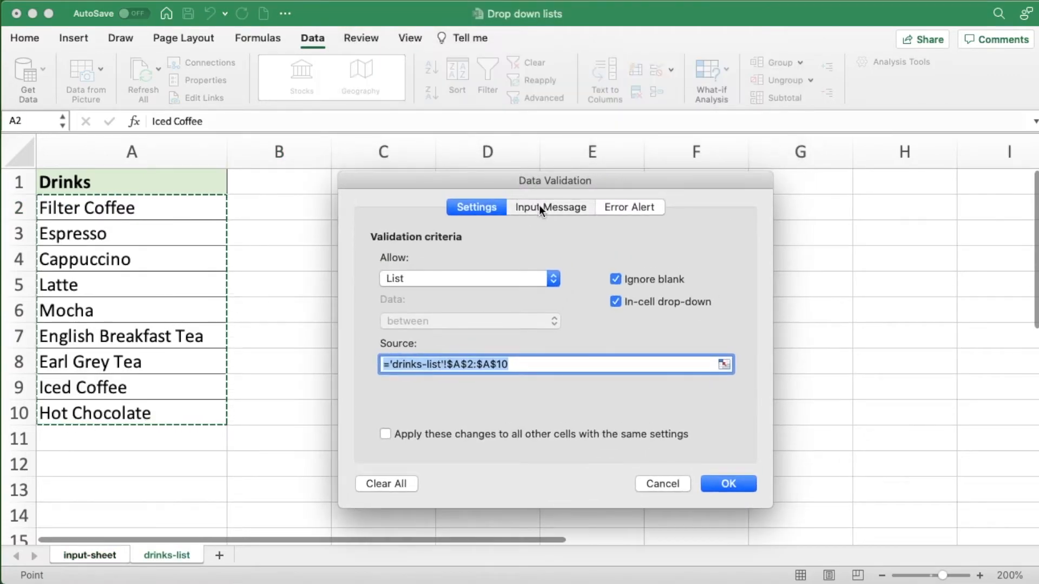
click(403, 355)
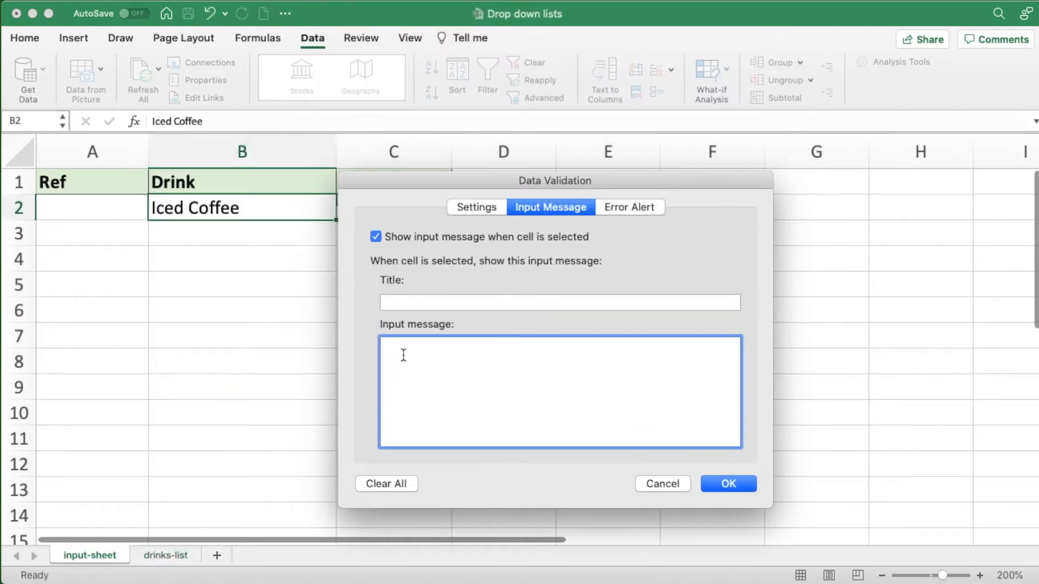
text(Press ALT+Down Arrow to show list.)
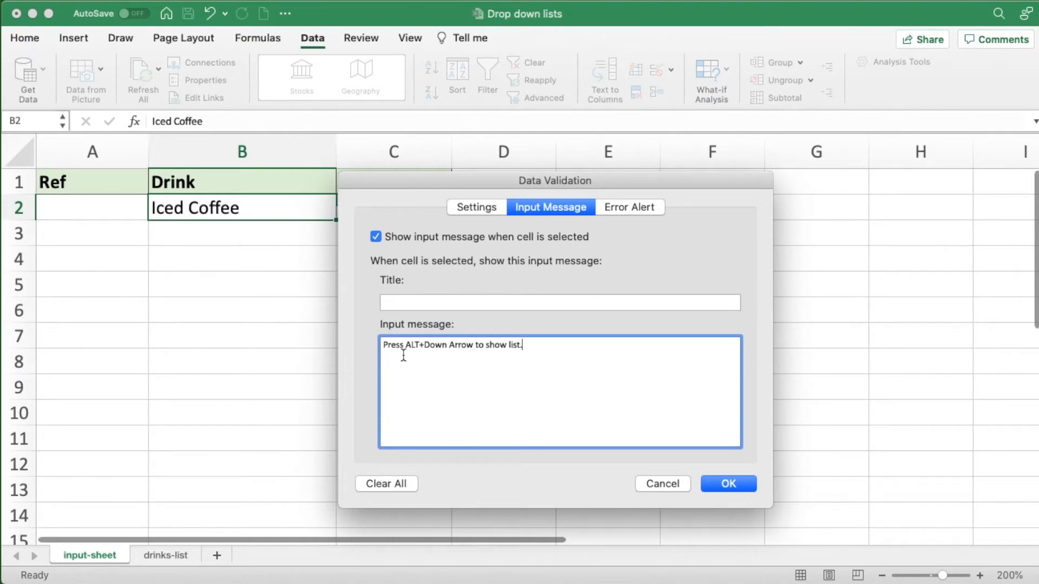
click(723, 484)
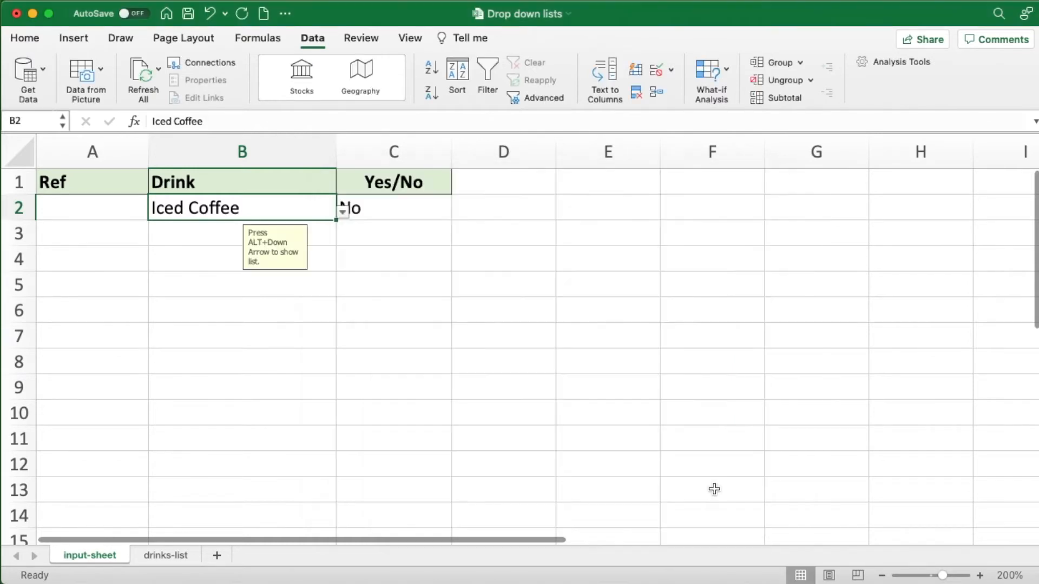
click(396, 212)
click(298, 207)
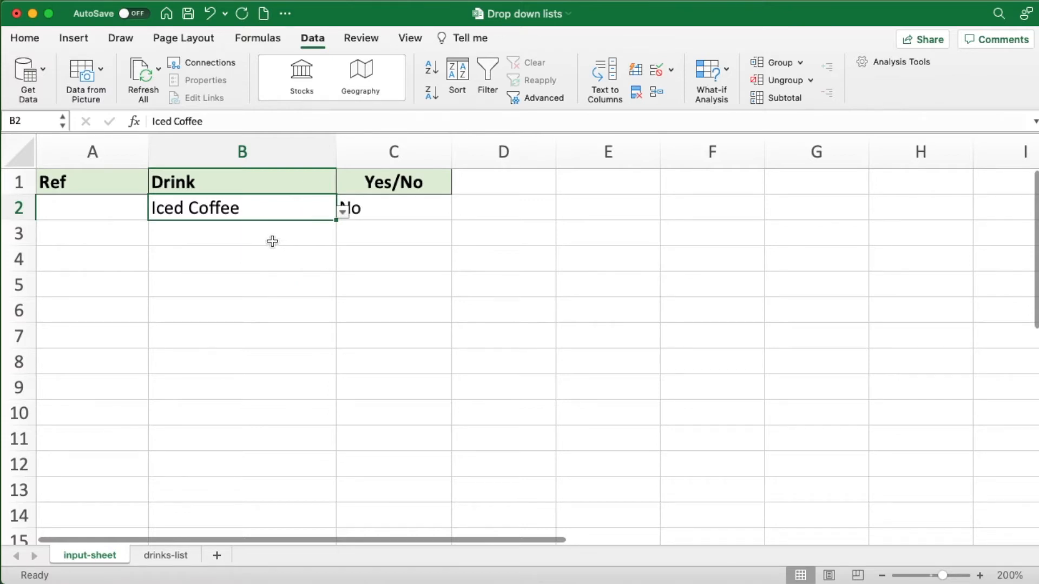
- Check cells B3, C2, C3 and B2 to see which of them carry a drop-down list and input message
click(260, 240)
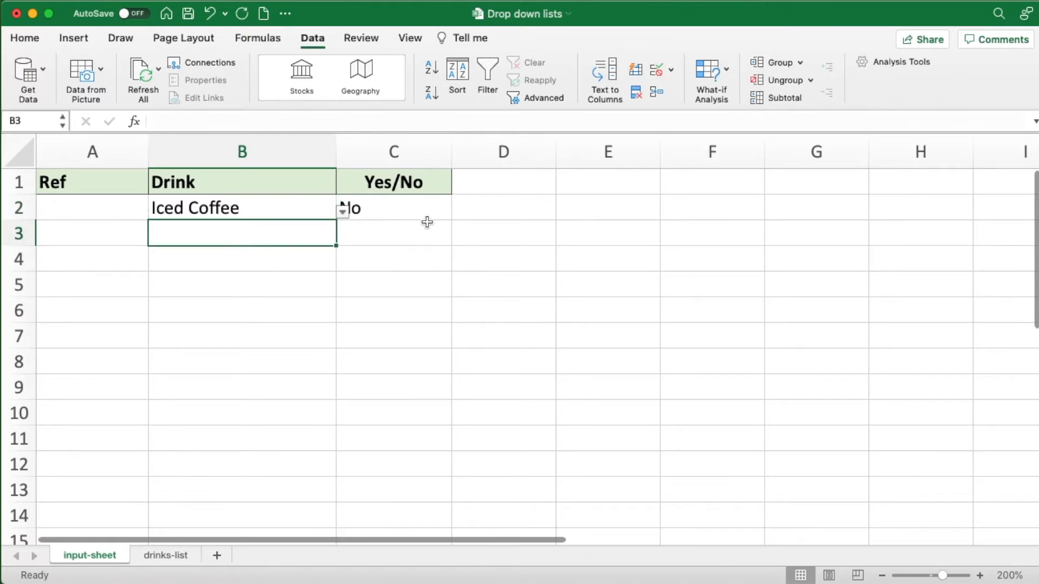
click(420, 205)
click(353, 255)
click(377, 236)
click(253, 209)
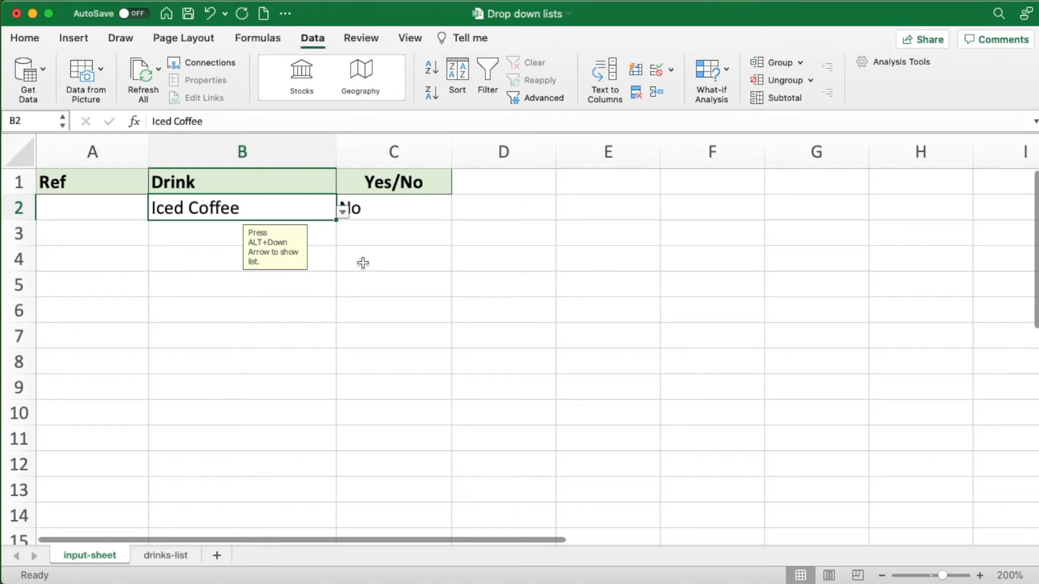
- Fill B2:C2 down into row 3 and clear the copied entries from B3:C3, keeping the data validation
drag(282, 207, 448, 242)
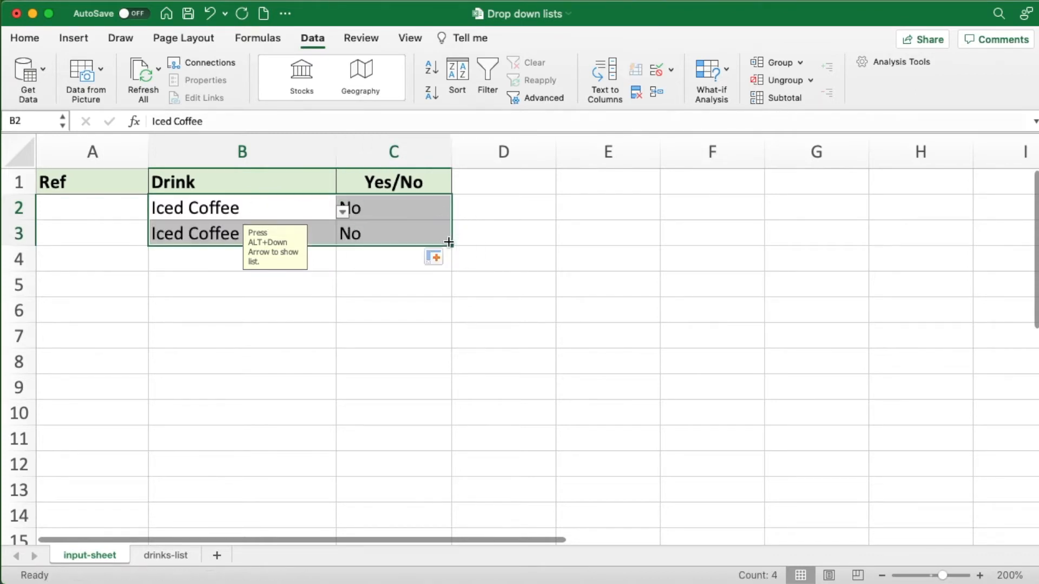
click(315, 238)
click(398, 237)
drag(288, 234, 413, 234)
key(Delete)
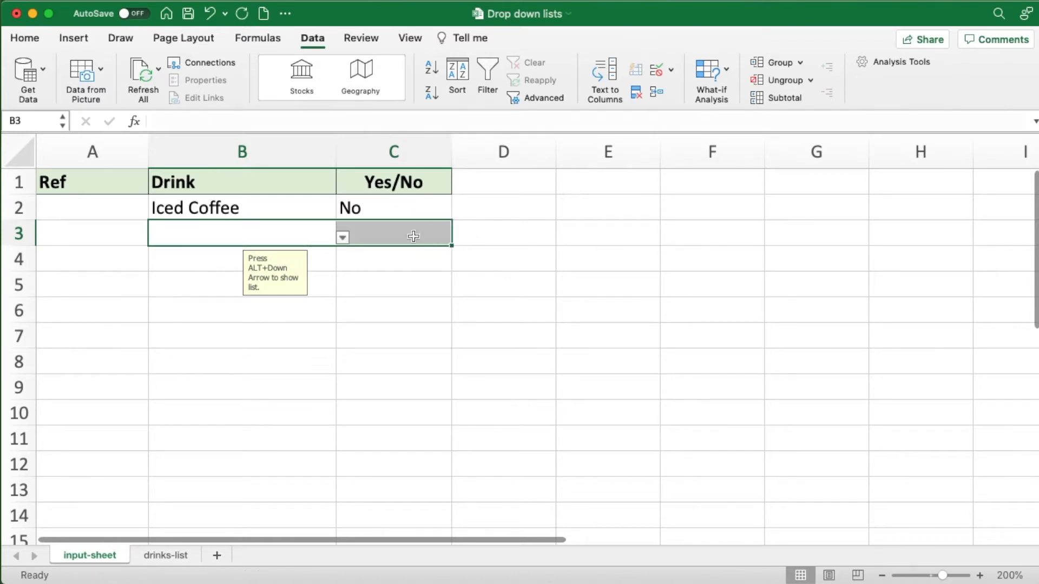
- Fill the empty validated cells B3:C3 down to row 12
click(301, 232)
click(376, 231)
drag(294, 235, 370, 238)
drag(452, 247, 447, 470)
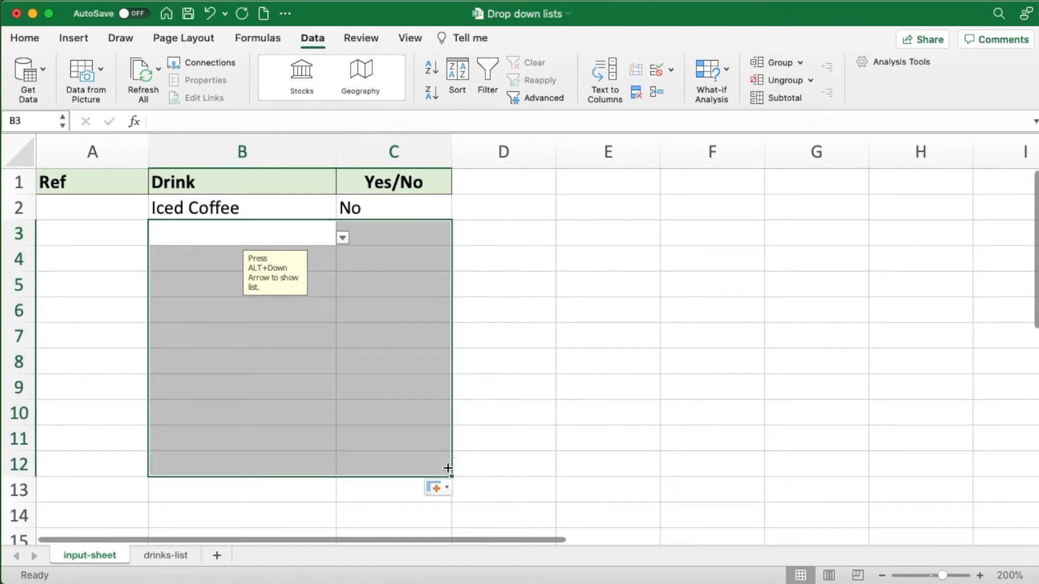
- Check the copied validation in B9, C9, B7 and B5, opening the drinks list in B7 without choosing an entry
click(278, 379)
click(392, 382)
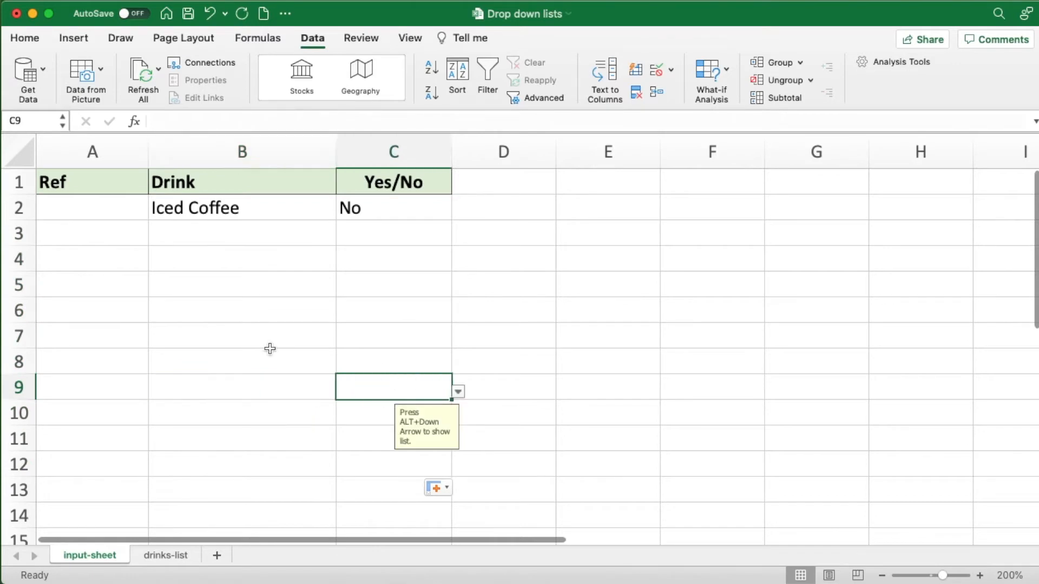
click(272, 346)
click(343, 341)
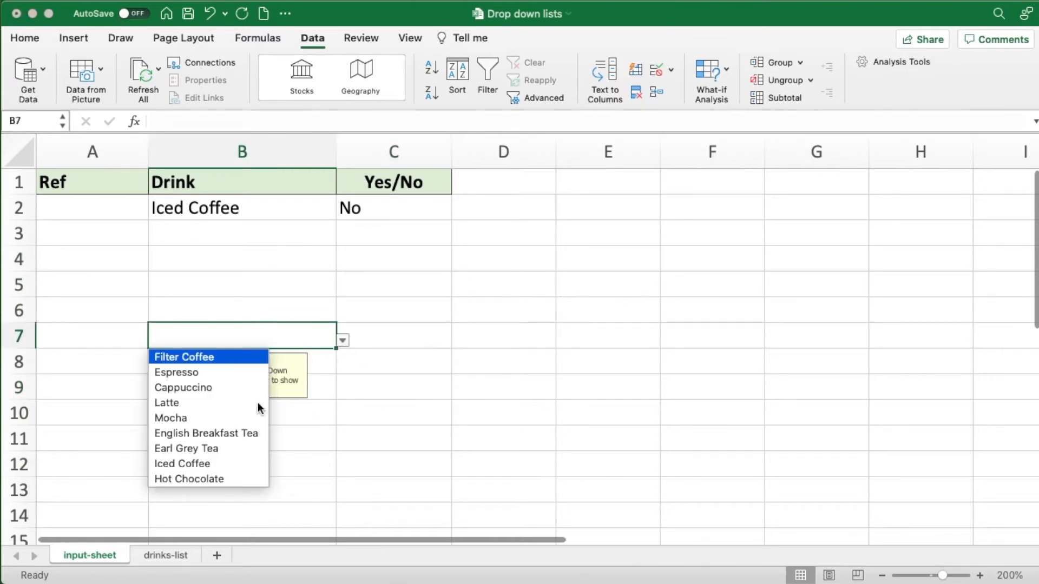
key(Escape)
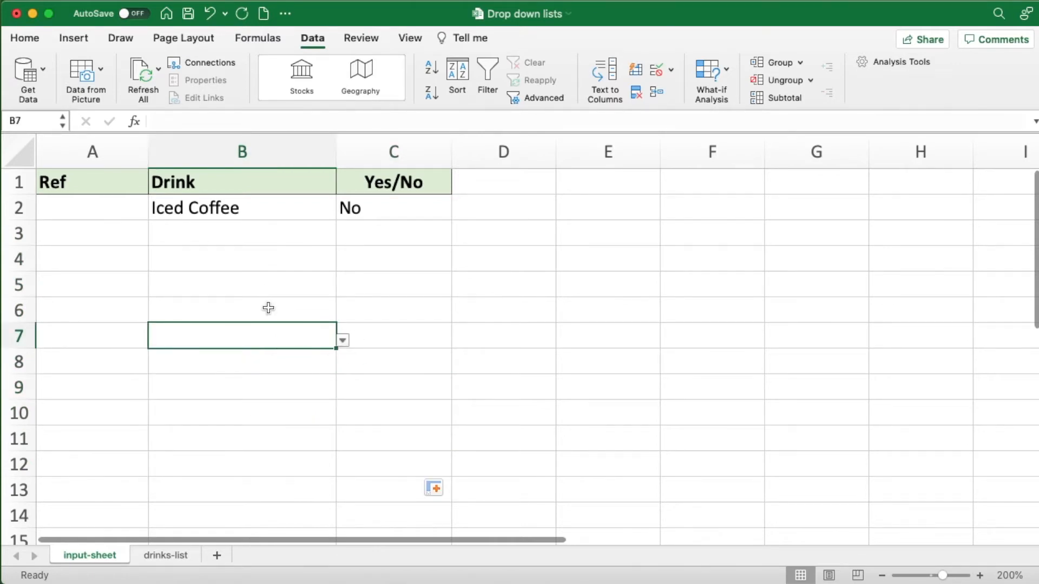
click(254, 280)
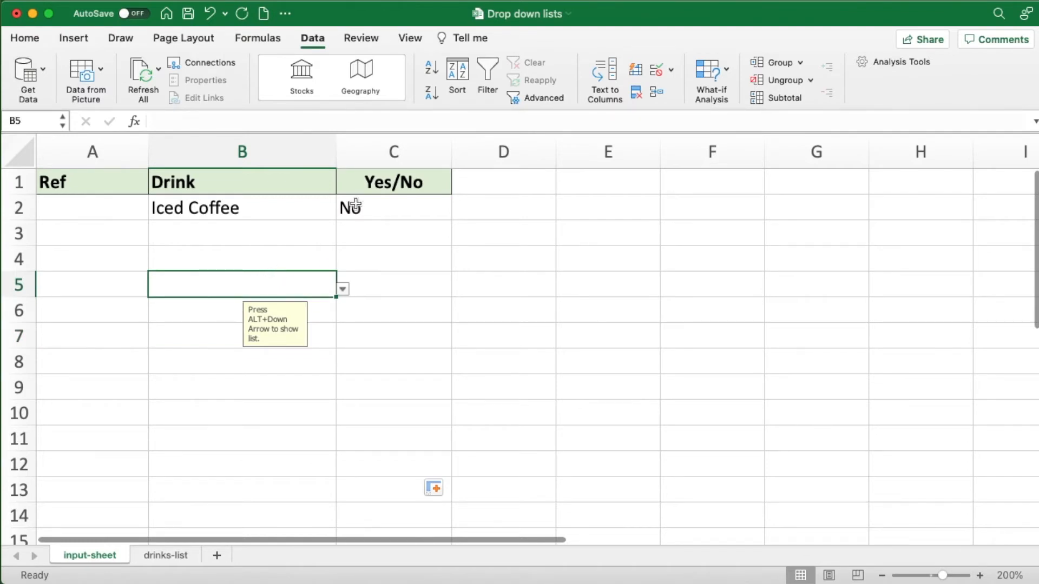
- Extend the data validation to all of column C, keeping the List criteria with source Yes,No
click(394, 151)
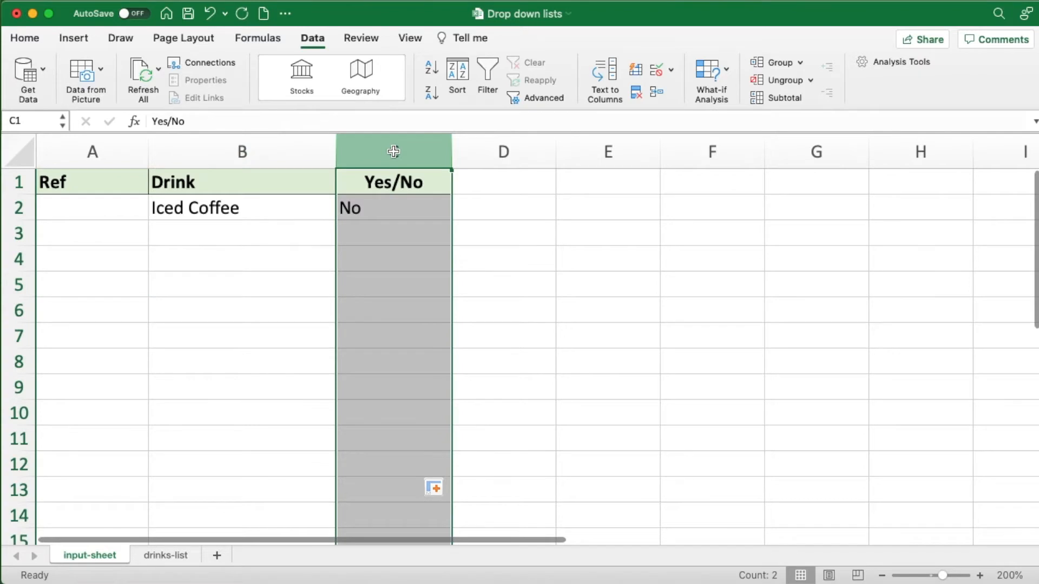
click(654, 72)
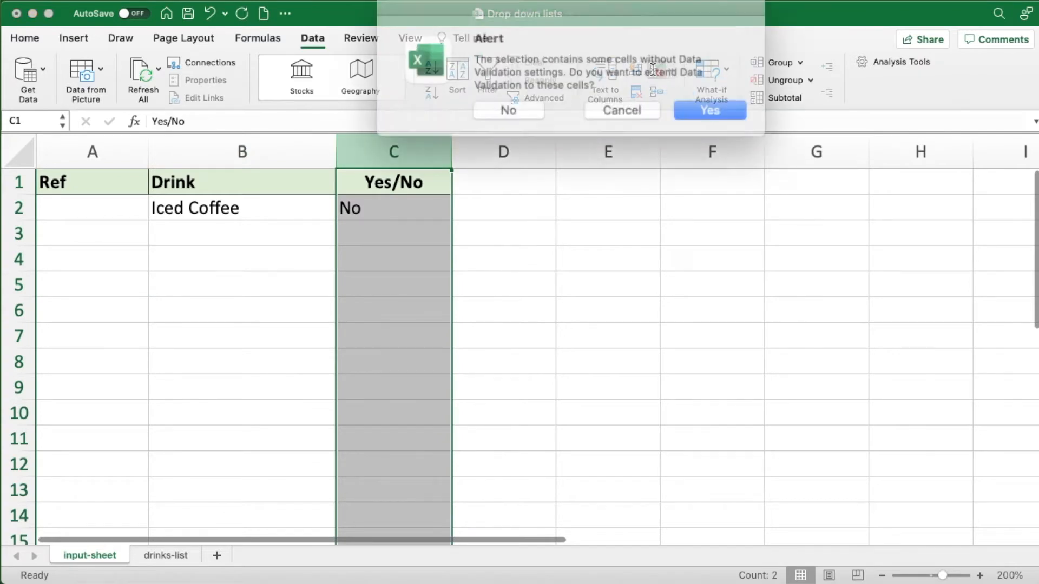
drag(598, 12, 621, 204)
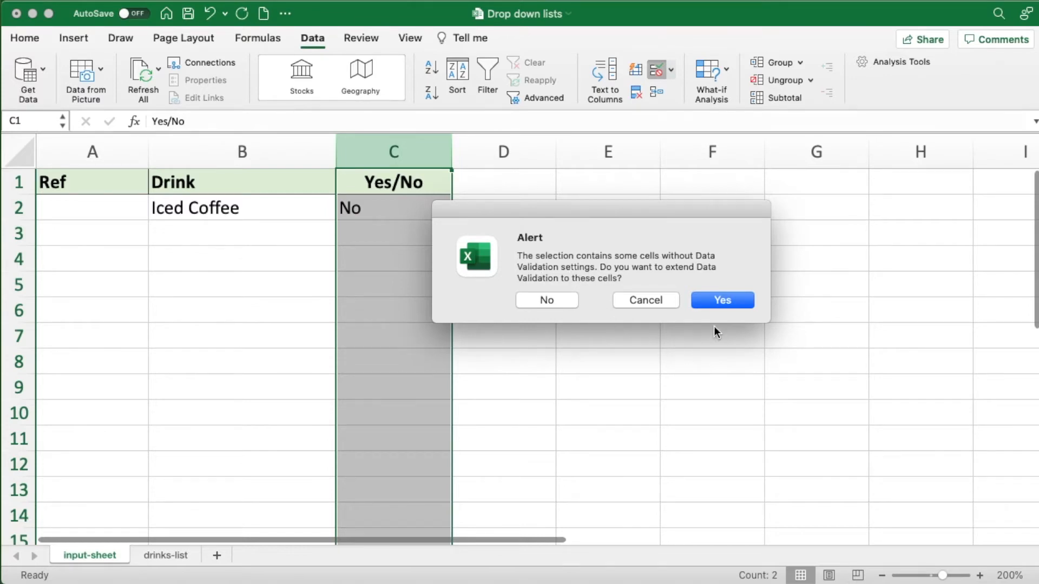
click(709, 300)
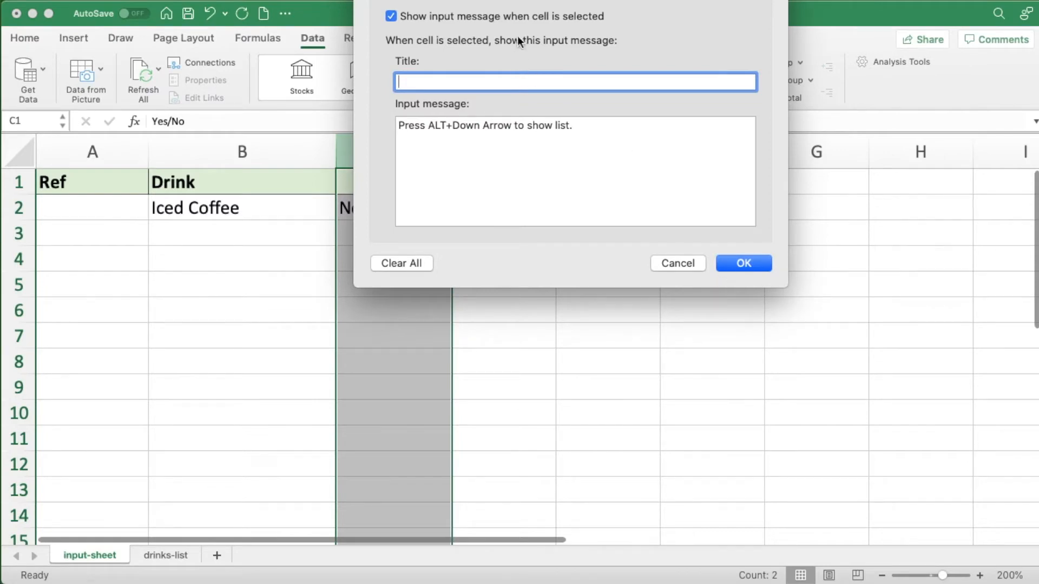
click(504, 1)
drag(505, 1, 586, 163)
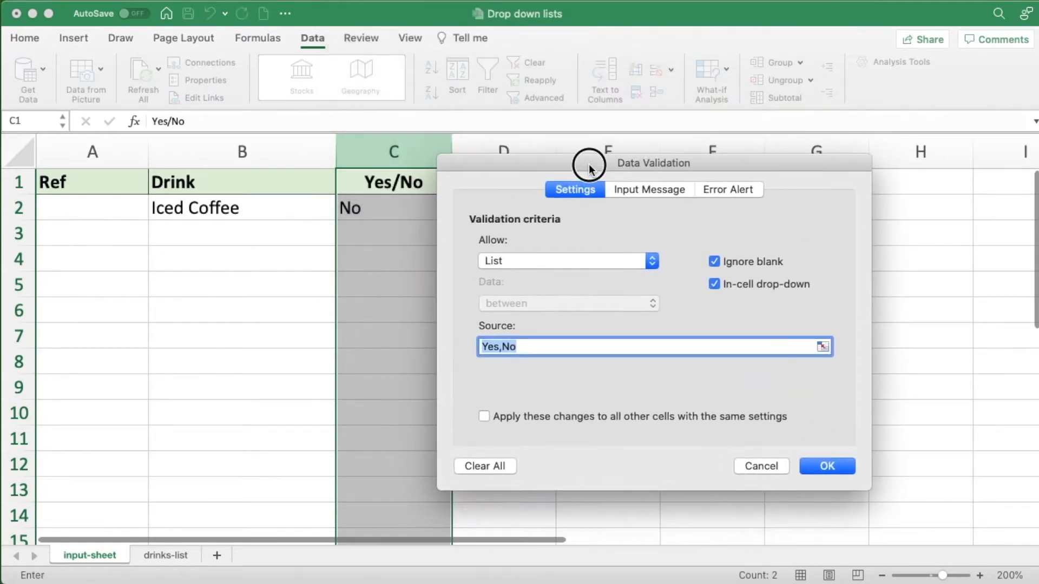
click(827, 466)
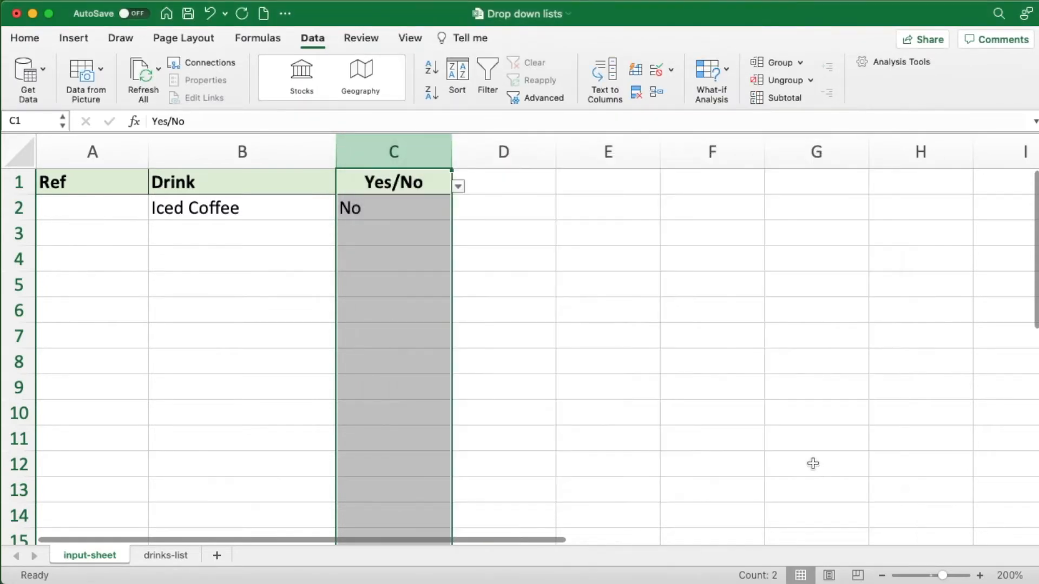
- Check several cells further down column C and open the Yes/No drop-down lists in C12 and C9
click(401, 284)
click(395, 387)
click(392, 461)
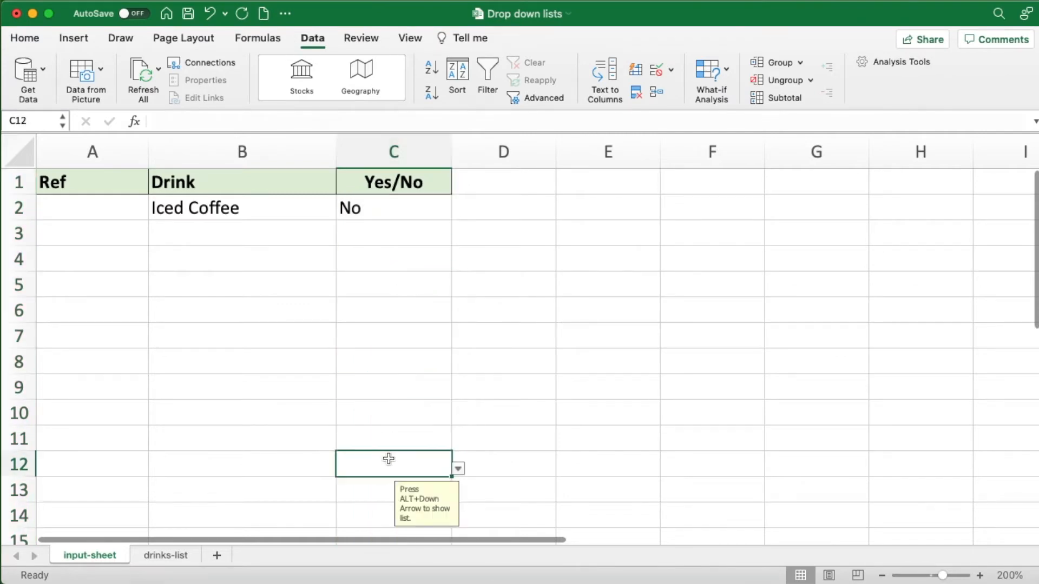
click(458, 471)
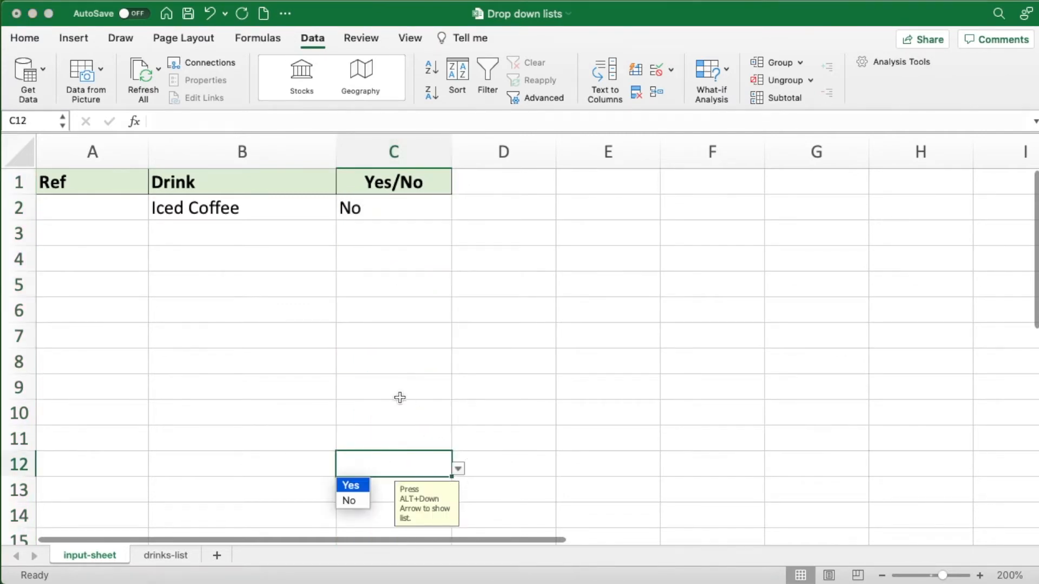
click(398, 397)
scroll(399, 357, down, 3)
click(395, 306)
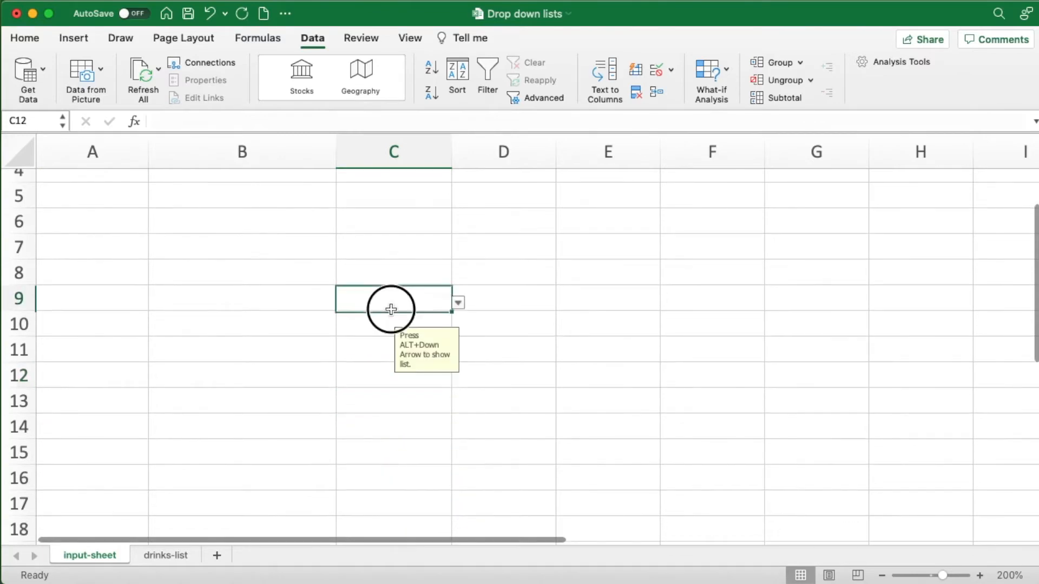
click(458, 303)
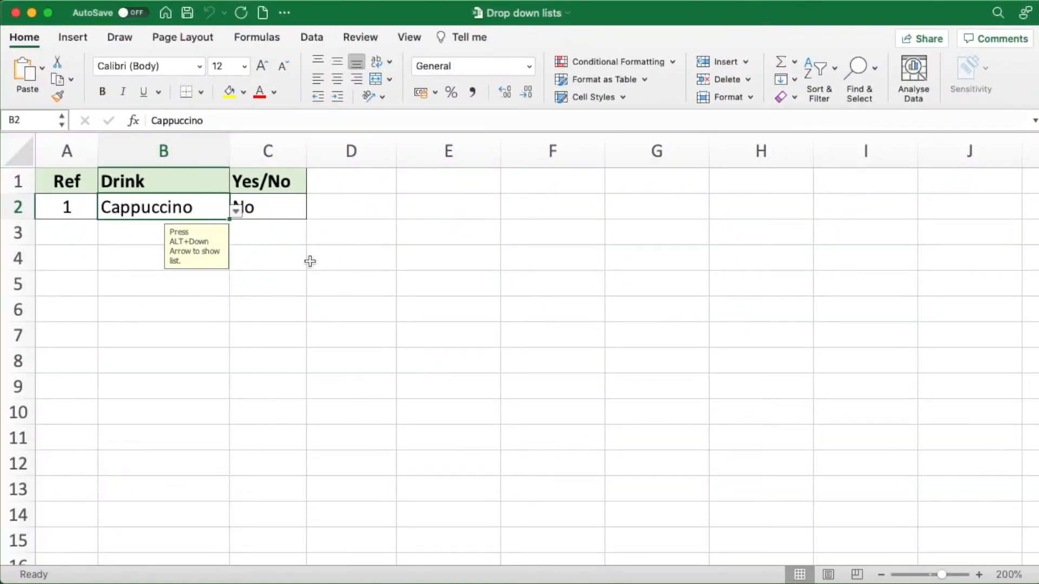
- Inspect the drop-down lists and input messages of B2 and C2 in the Ref 1 row
click(236, 210)
click(235, 210)
click(274, 211)
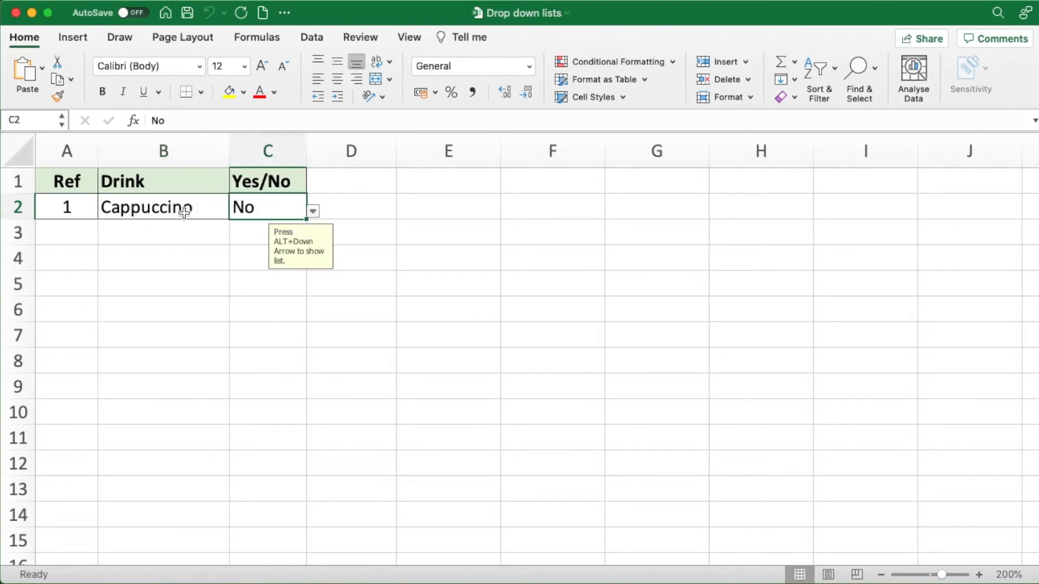
click(166, 207)
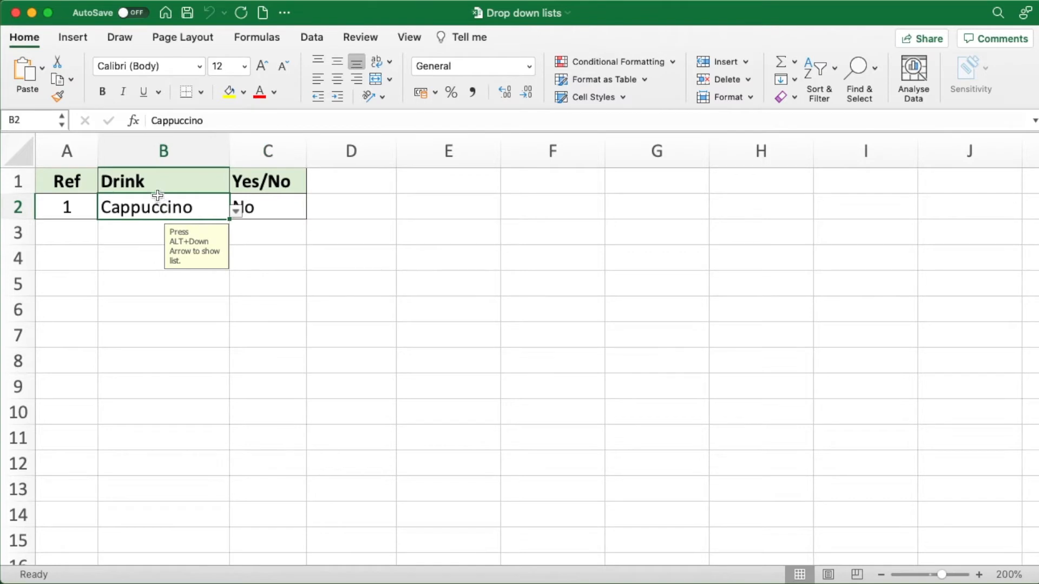
- Create a table from the range $A$1:$C$2 with the option My table has headers
click(76, 39)
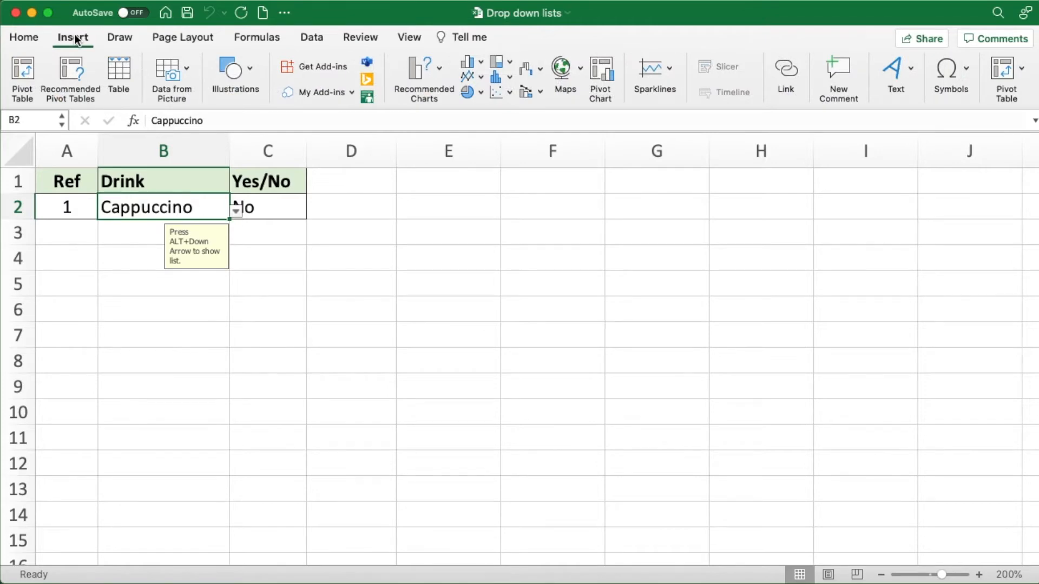
click(123, 75)
drag(477, 116, 454, 154)
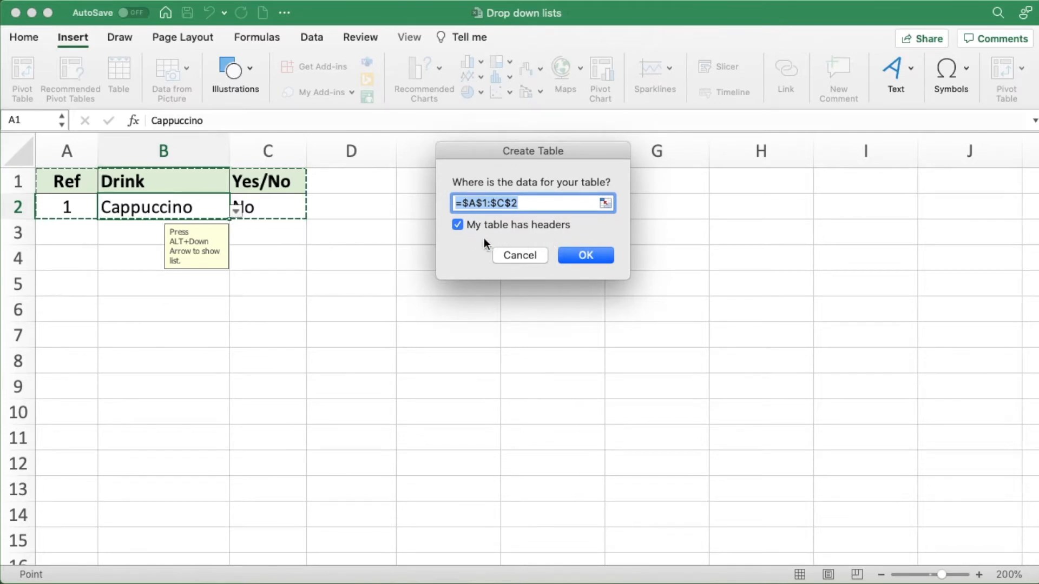
click(570, 253)
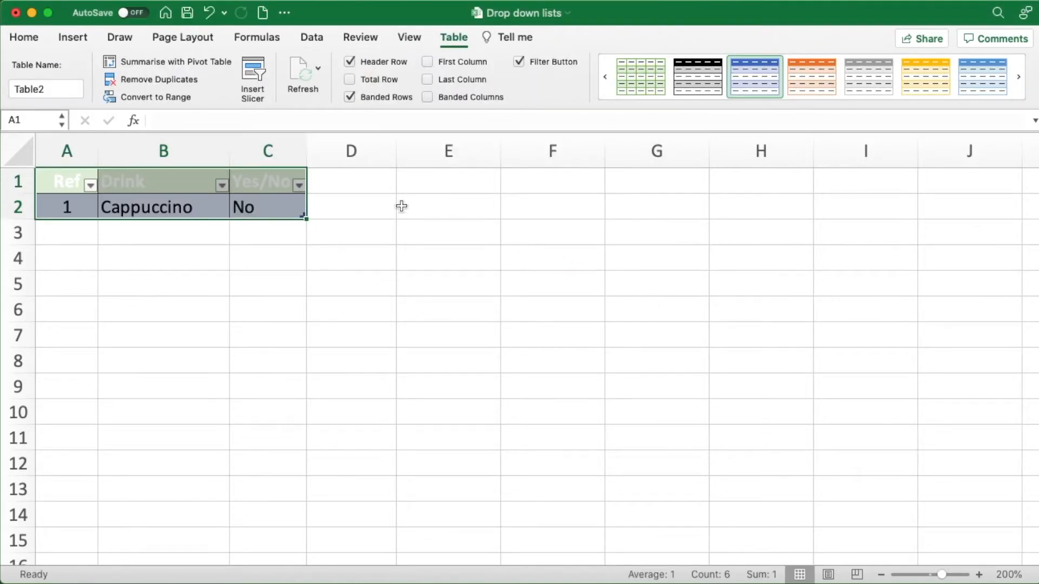
- Apply the light grey banded style from the Light group to the table
click(252, 182)
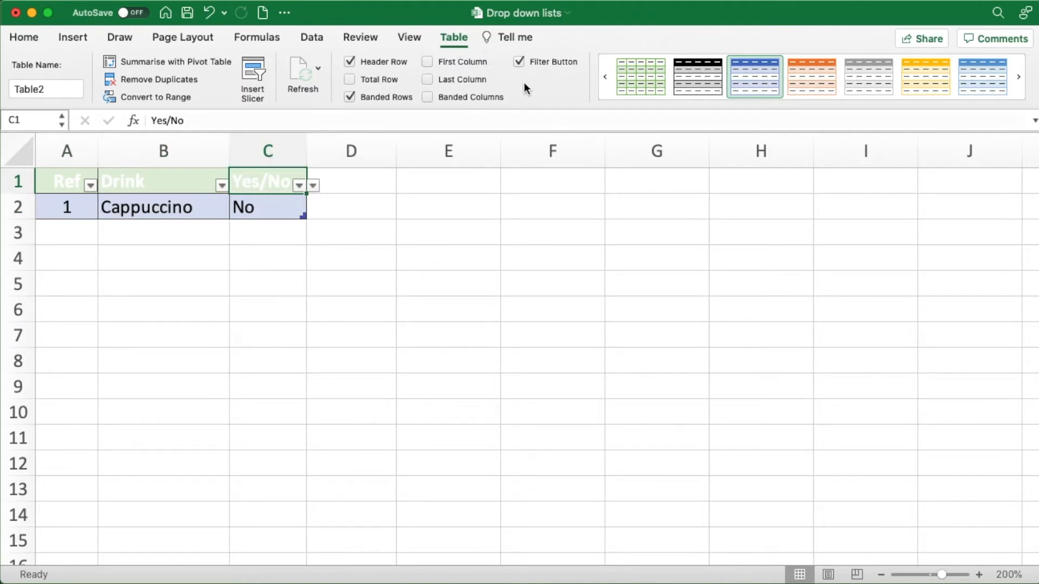
mouse_move(815, 104)
click(816, 105)
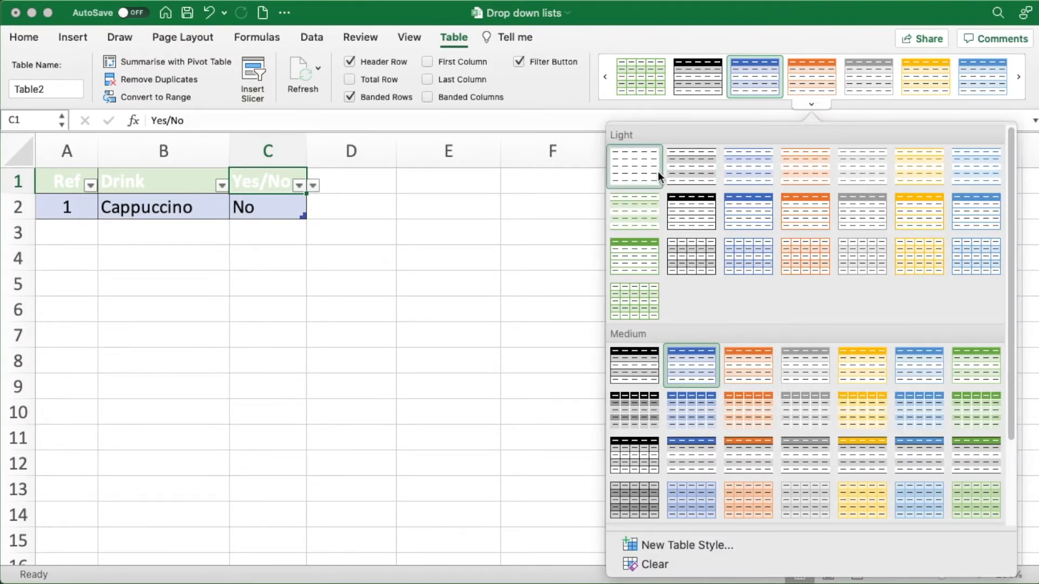
click(690, 164)
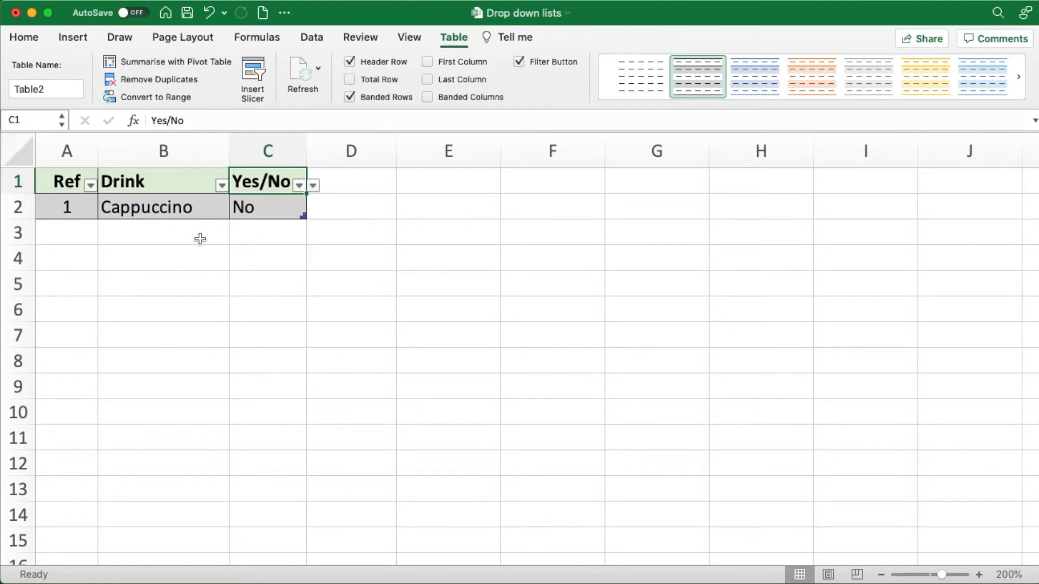
- Compare the blank cells B3 and C3 below the table with B2 to check for drop-down lists
click(156, 236)
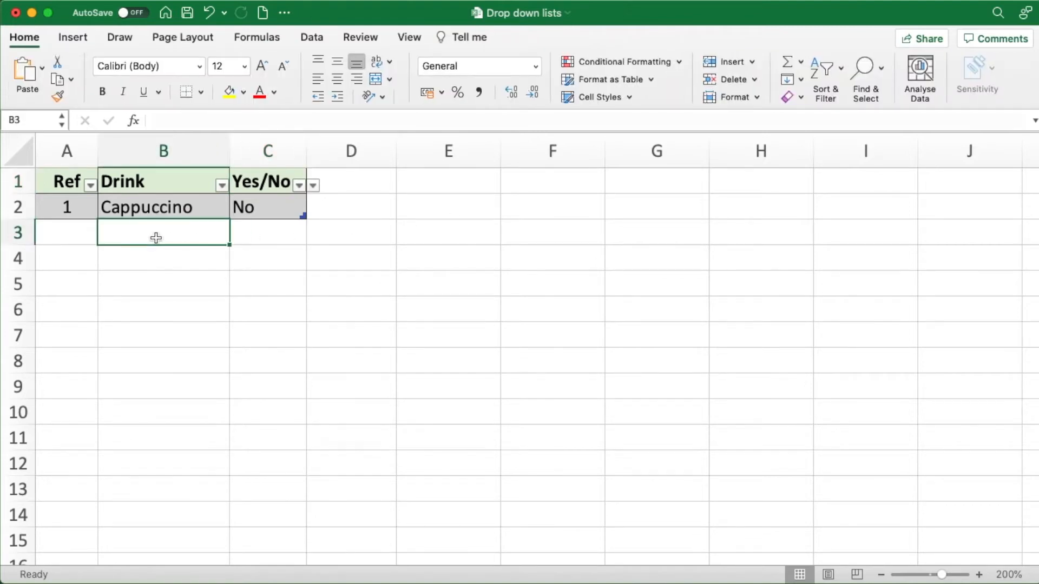
click(283, 242)
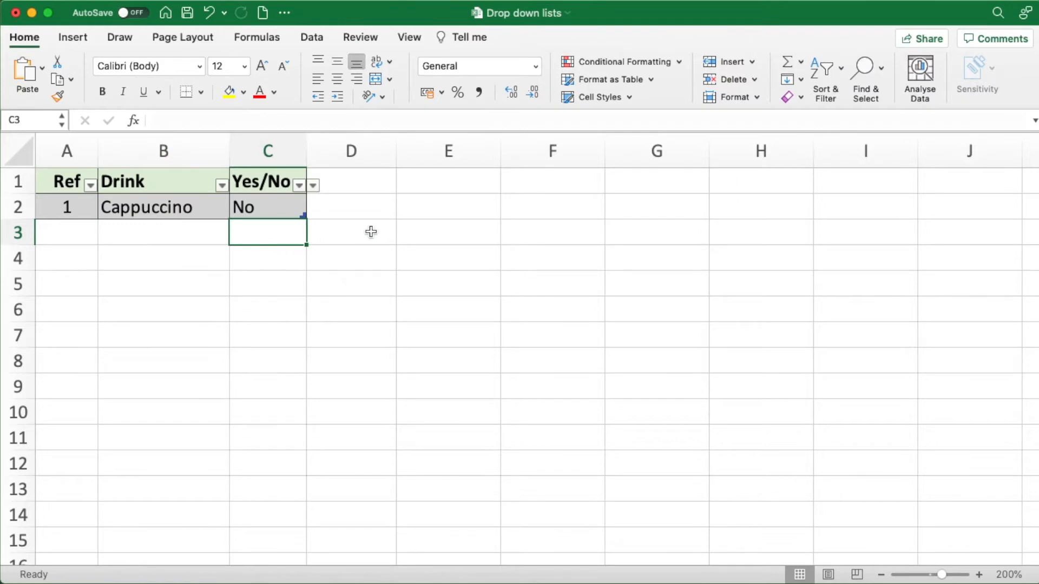
click(181, 231)
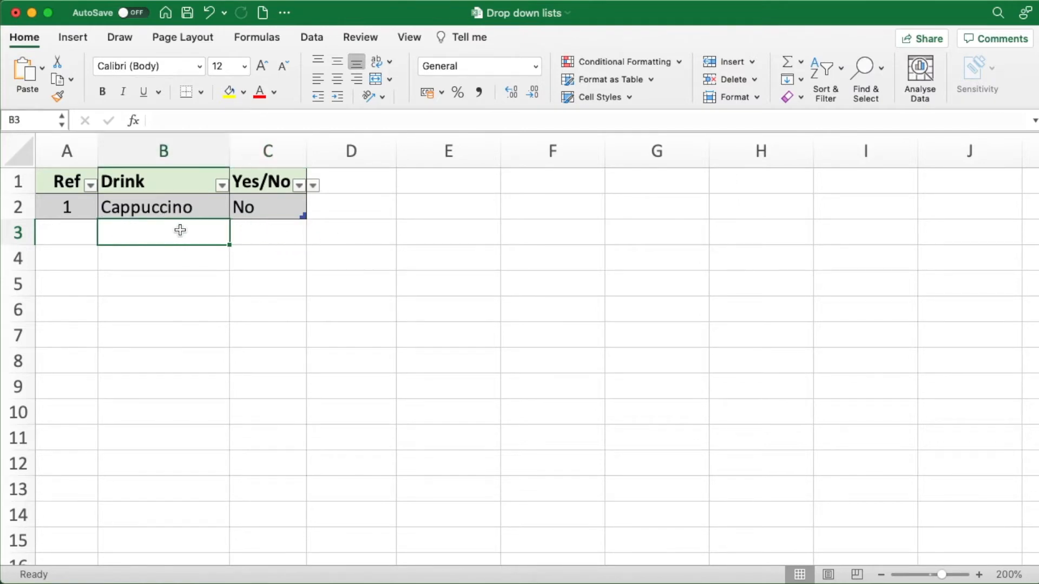
click(170, 208)
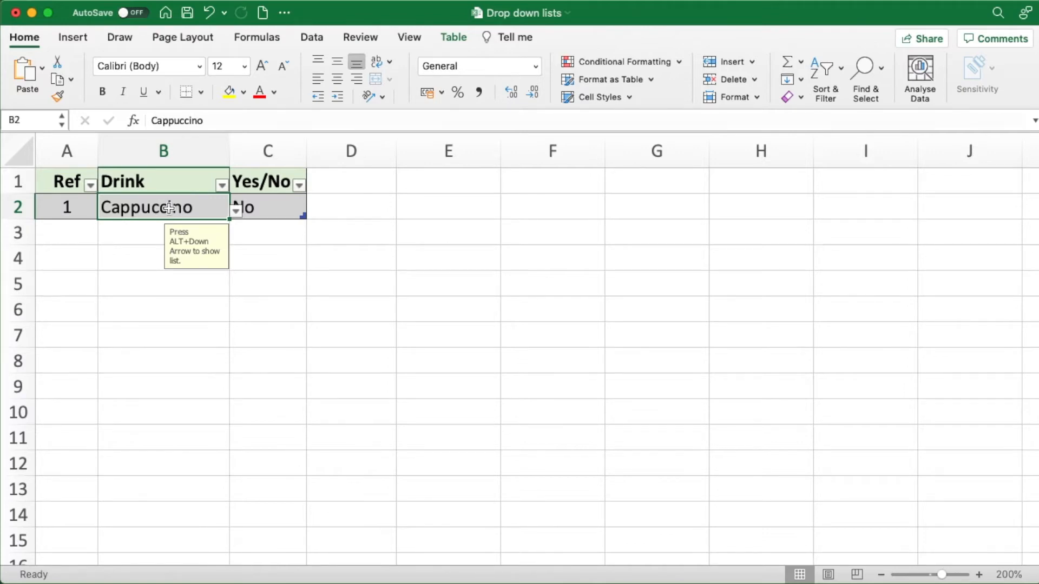
- Add a new table row by entering 2 in A3, and check B3 for the drop-down list
click(72, 234)
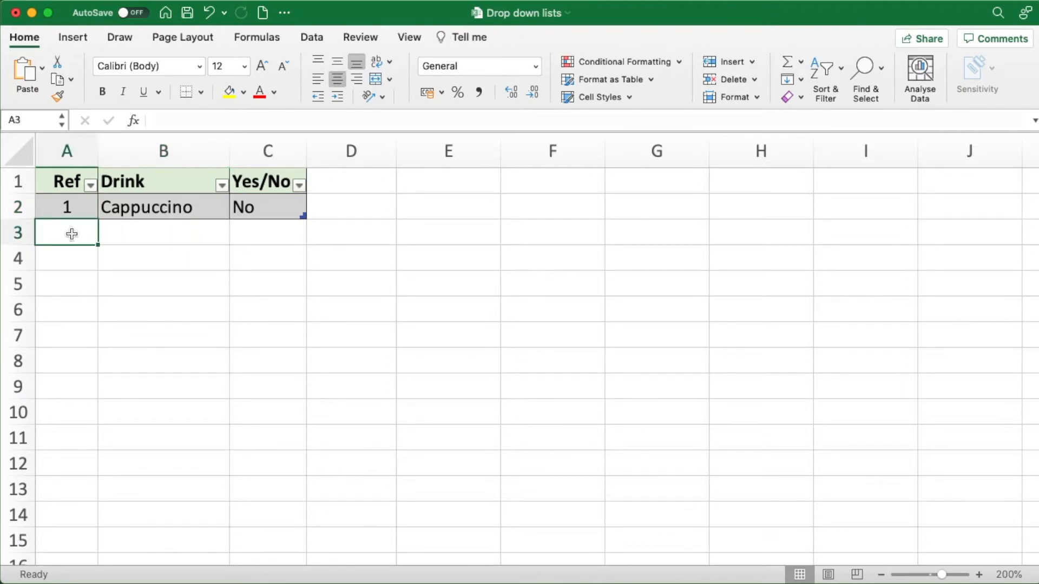
text(2)
key(Return)
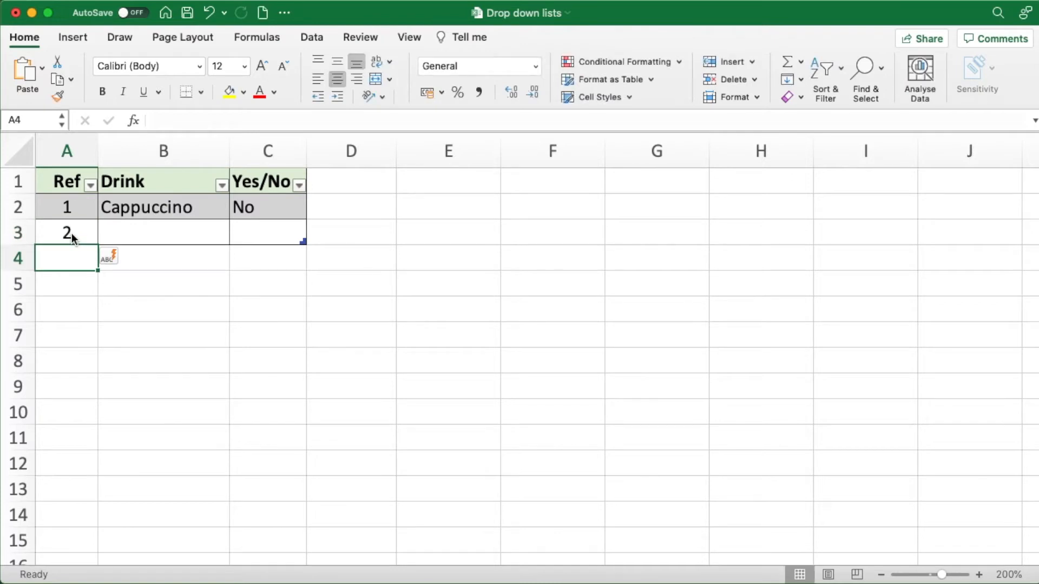
click(146, 230)
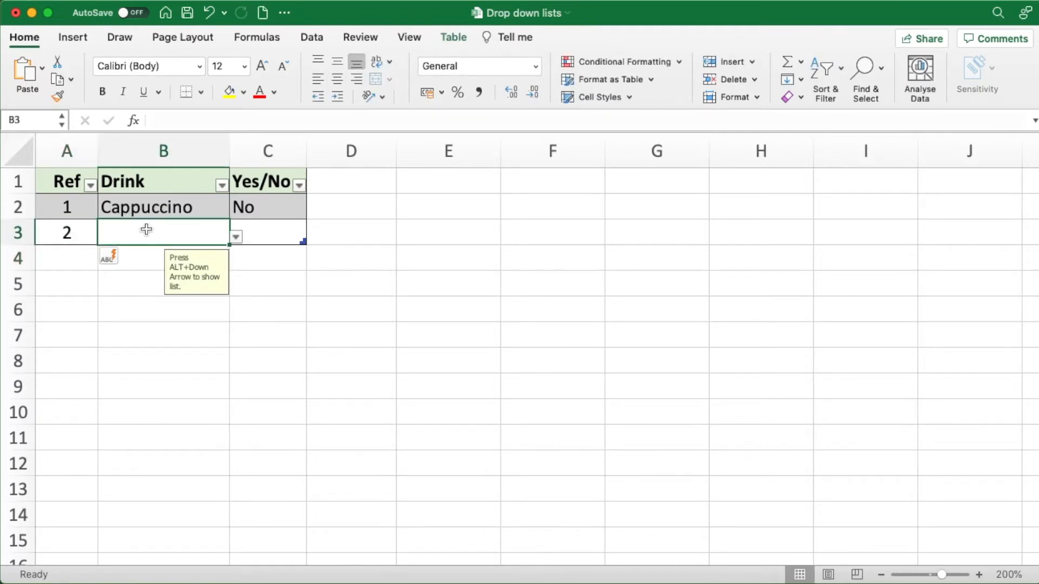
- Check the drop-down lists in C3 and B3, and extend the table with blank rows down to row 8
click(267, 237)
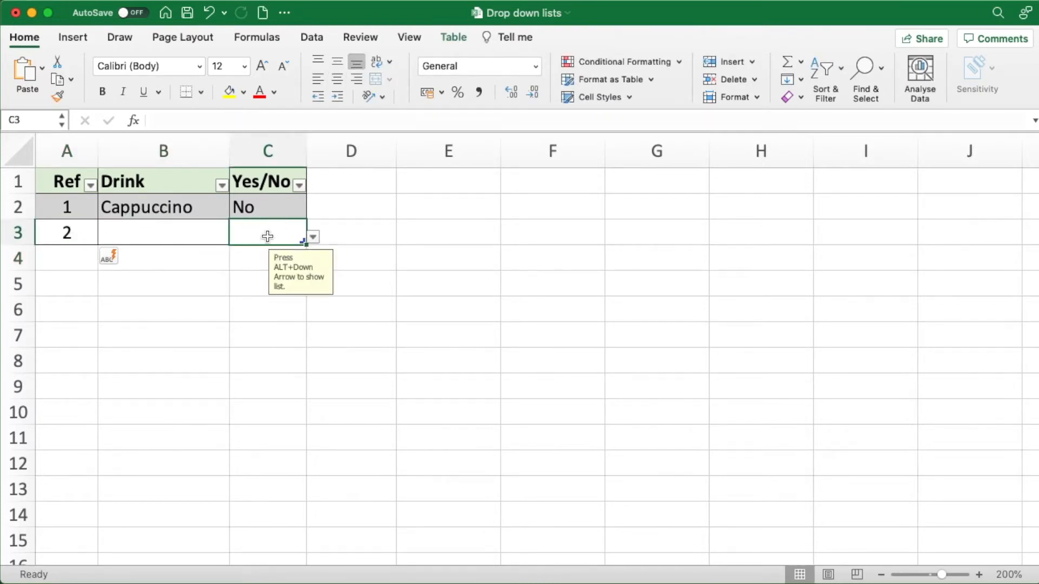
click(148, 231)
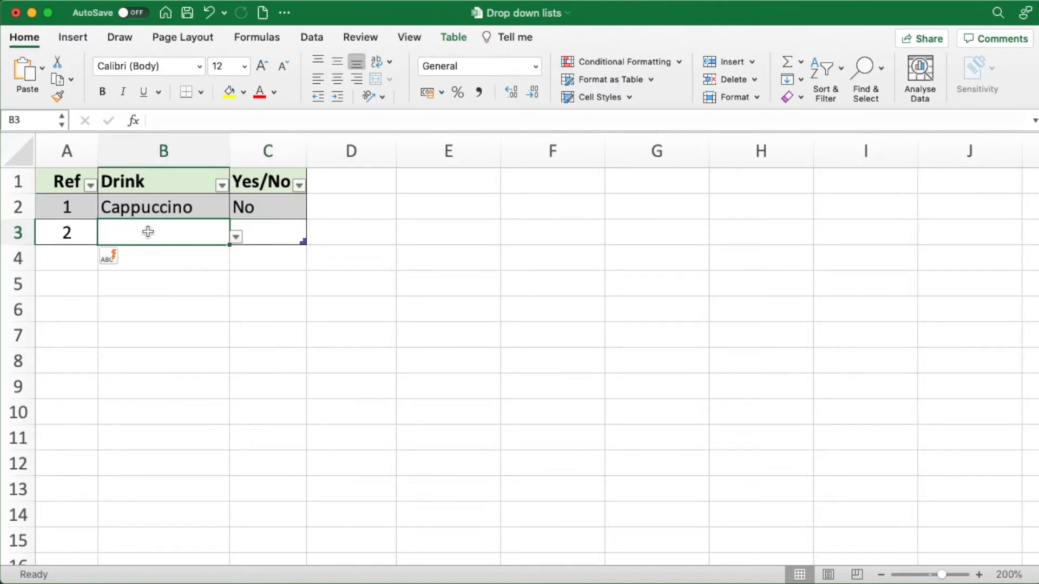
key(Tab)
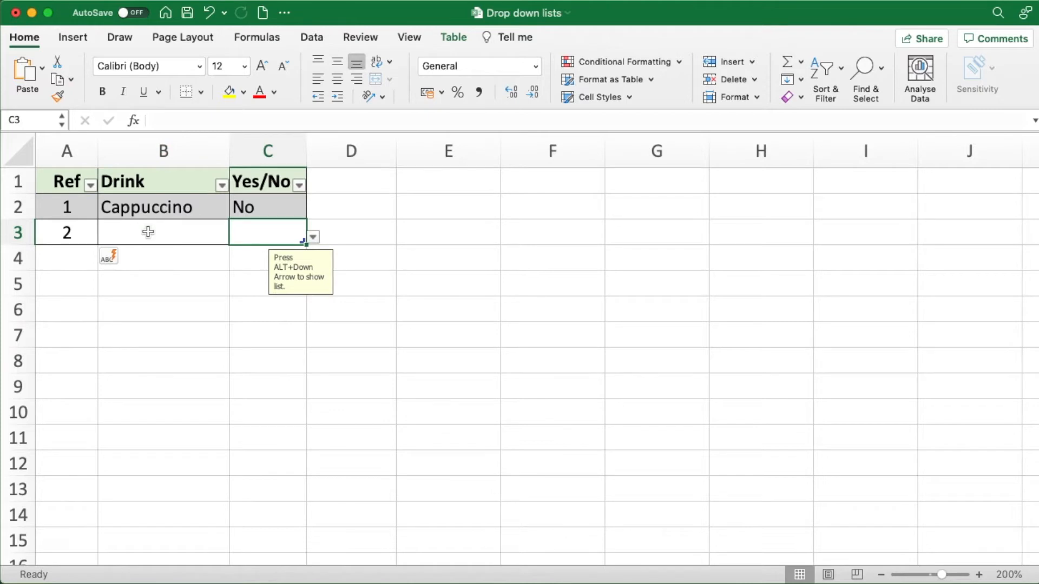
key(Tab)
key(Tab)
key(Tab)
key(Tab)
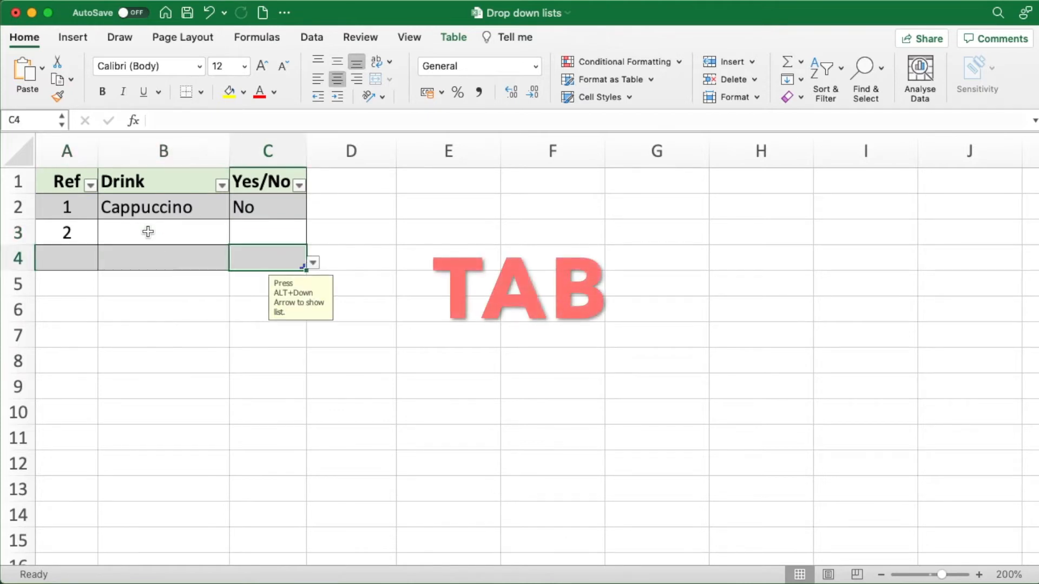
key(Tab)
key(Tab)
key(Tab)
key(Tab)
key(Tab)
key(Tab)
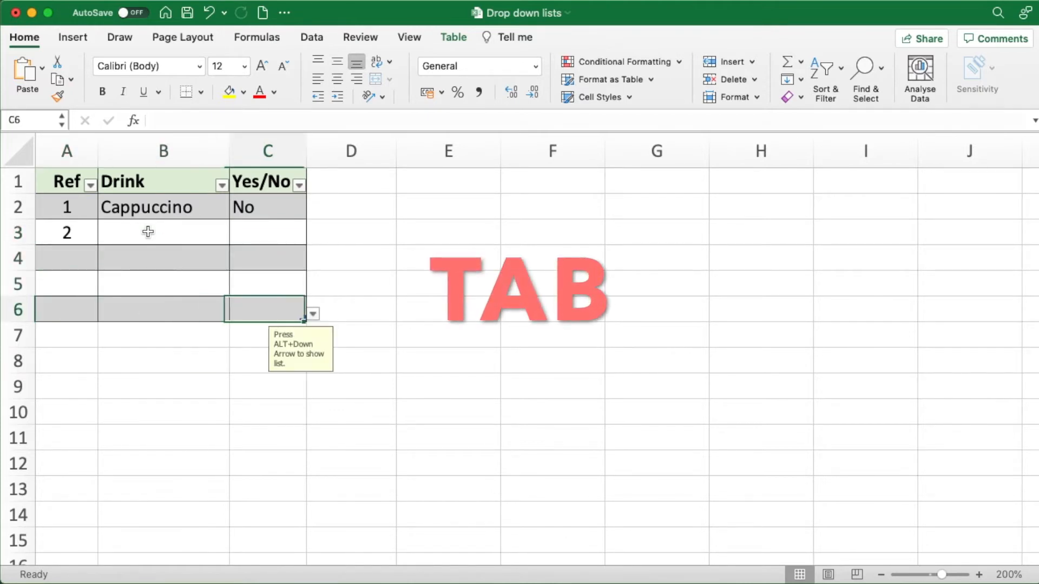
key(Tab)
key(Tab)
key(Tab)
key(Tab)
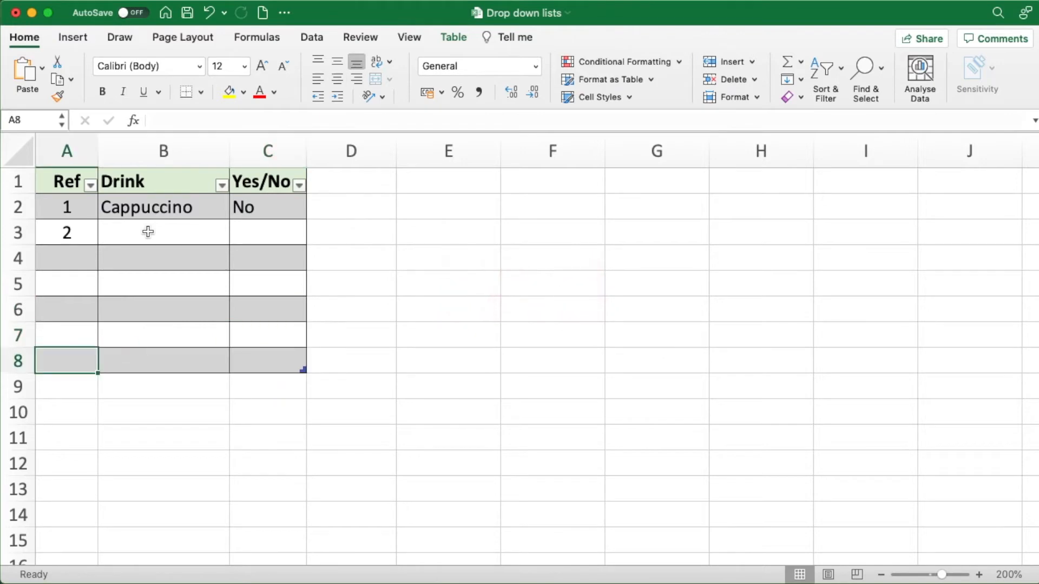
key(Tab)
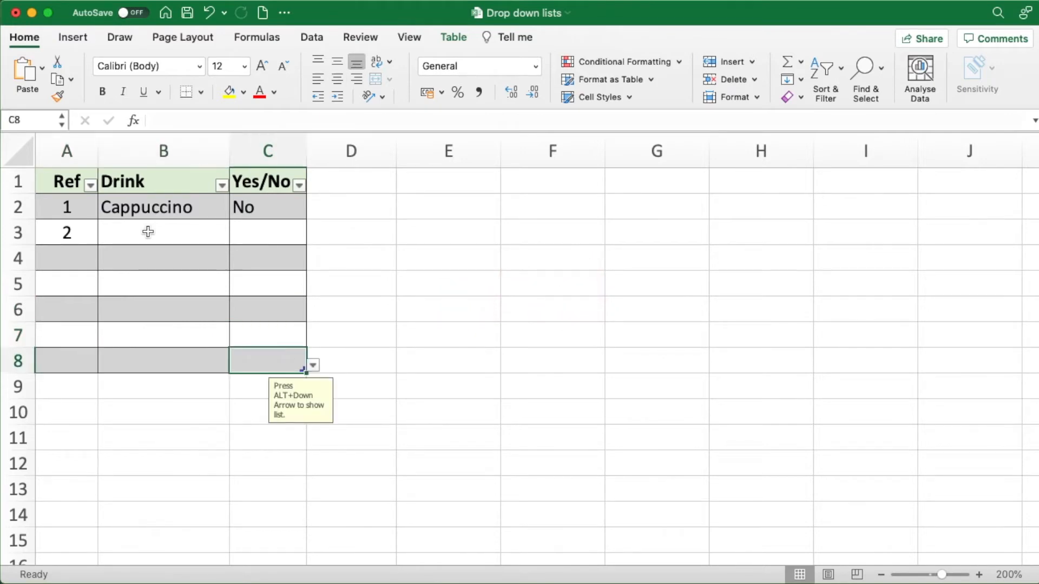
- Move the selection backward through the table cells from C8 to A4
key(shift+Tab)
key(shift+Tab)
key(shift+Tab)
key(shift+Tab)
key(shift+Tab)
key(shift+Tab)
key(shift+Tab)
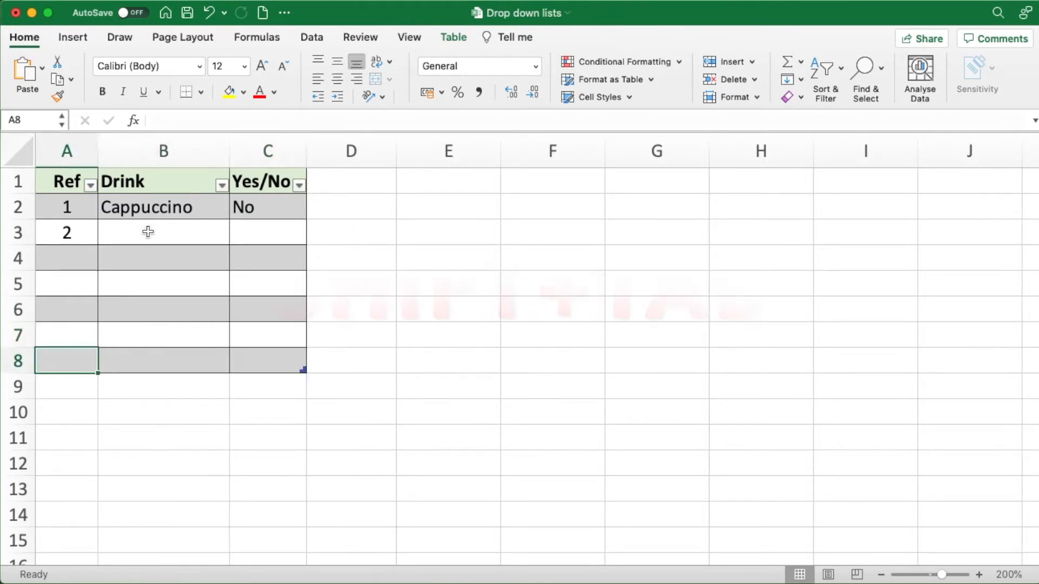
key(shift+Tab)
key(shift+Tab)
key(shift+Tab)
key(shift+Tab)
key(shift+Tab)
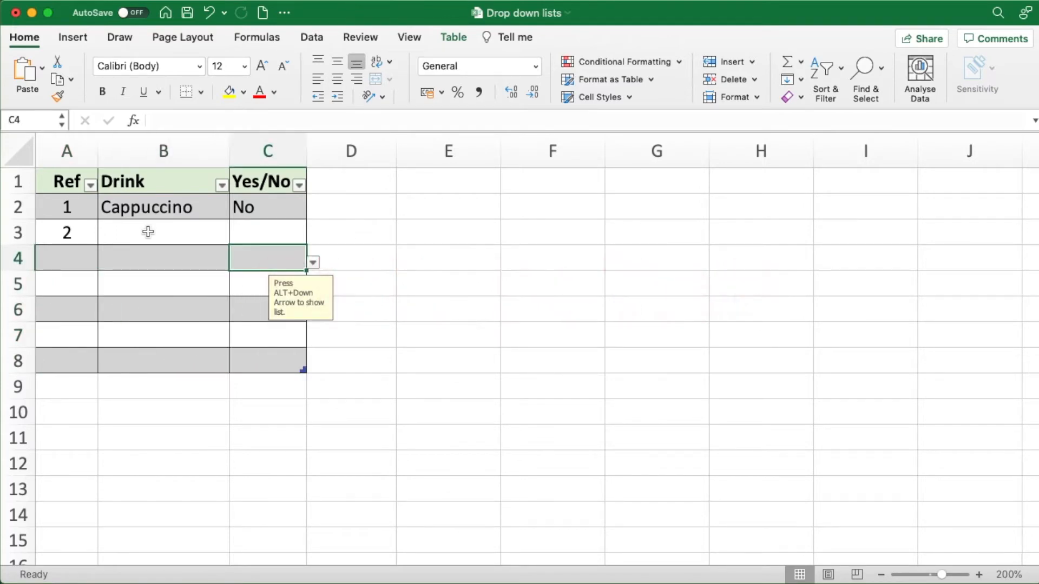
key(shift+Tab)
key(shift+Tab)
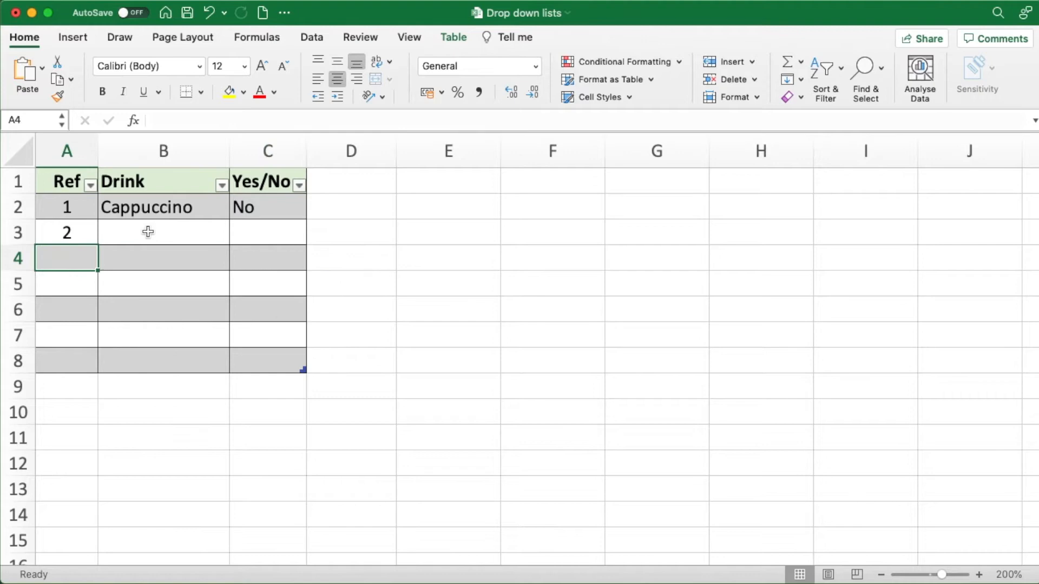
- Choose Earl Grey Tea from the drop-down list in B3
key(Tab)
key(Up)
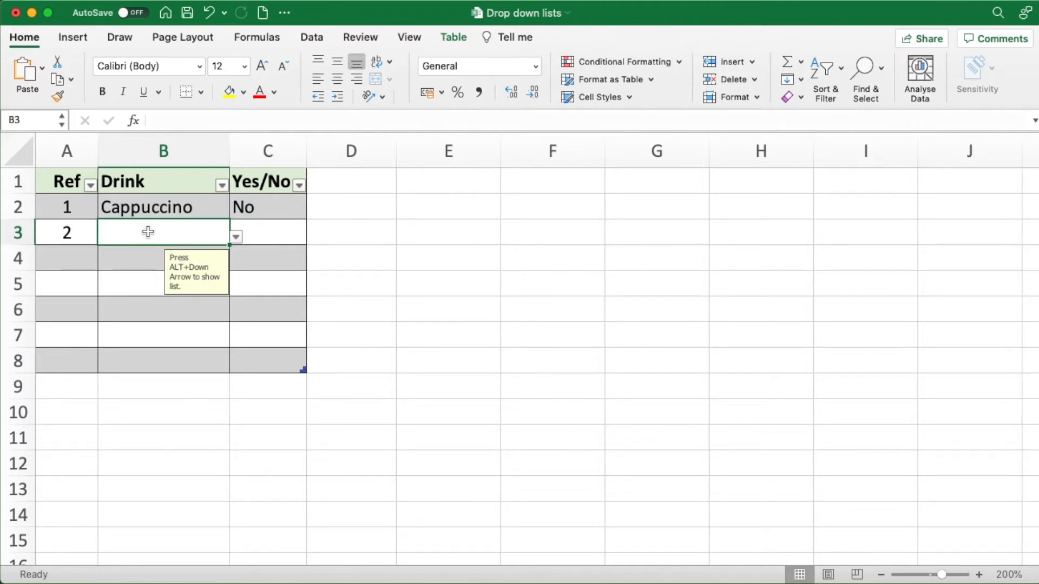
key(alt+Down)
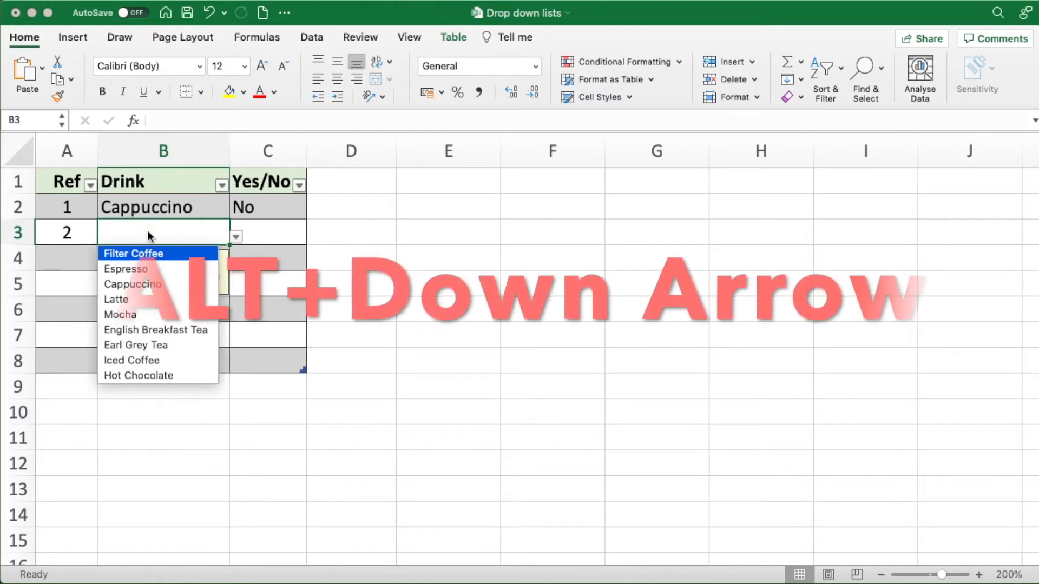
key(Down)
key(Down)
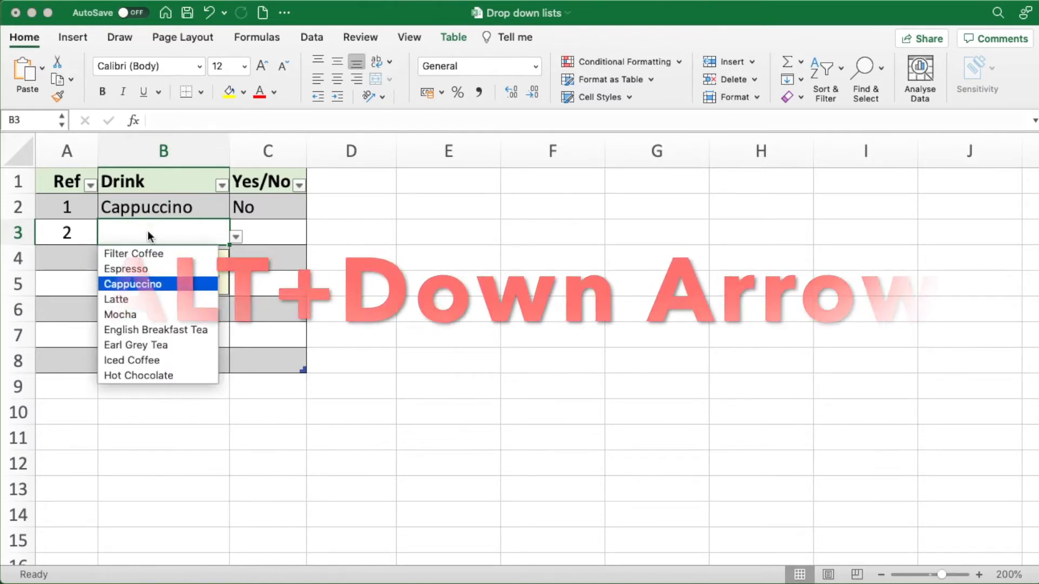
key(Down)
key(Down)
key(Down)
key(Down)
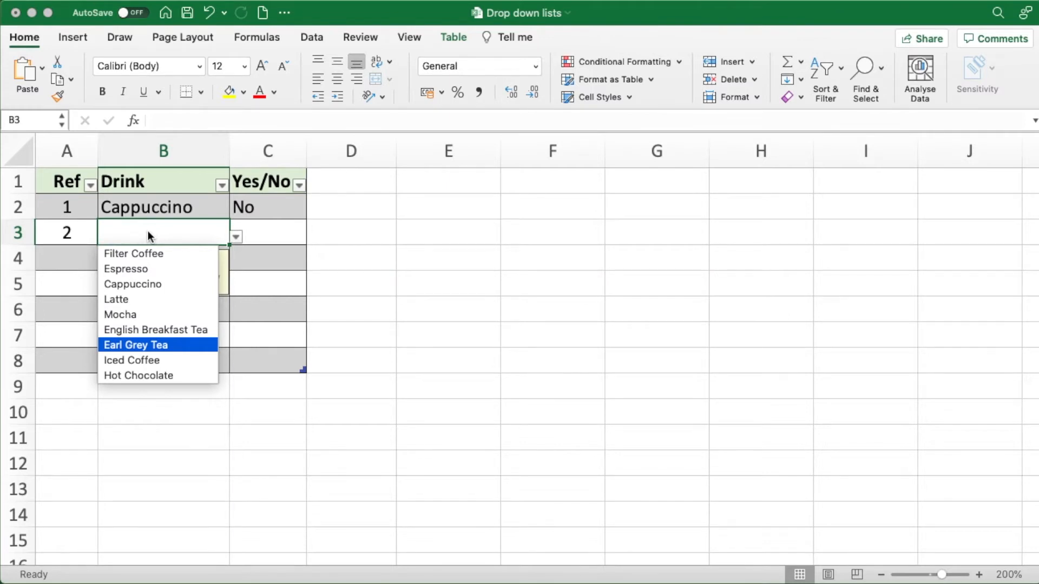
key(Return)
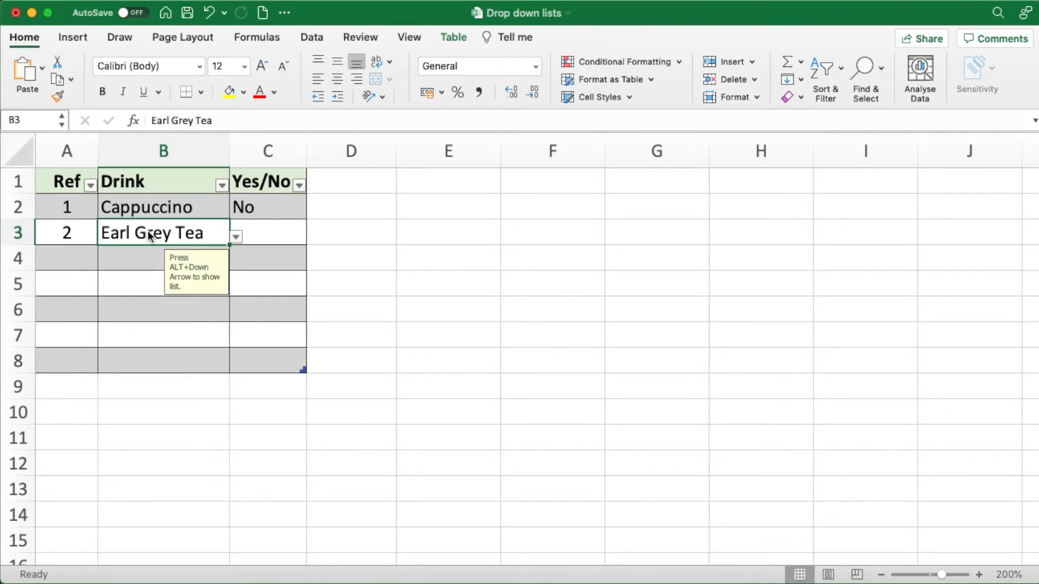
- Choose No from the Yes/No drop-down list in C3
key(Tab)
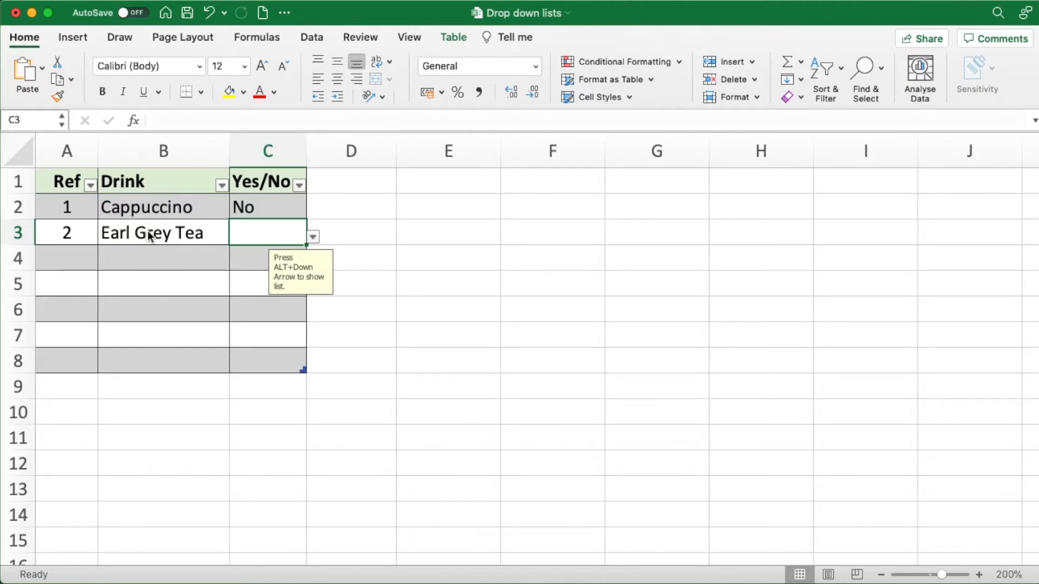
key(alt+Down)
key(Down)
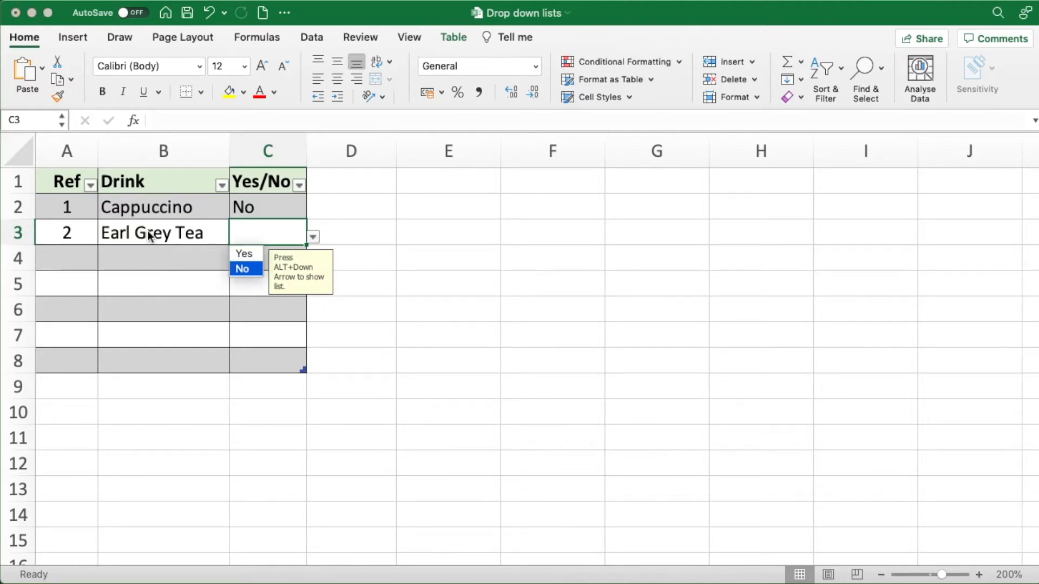
key(Return)
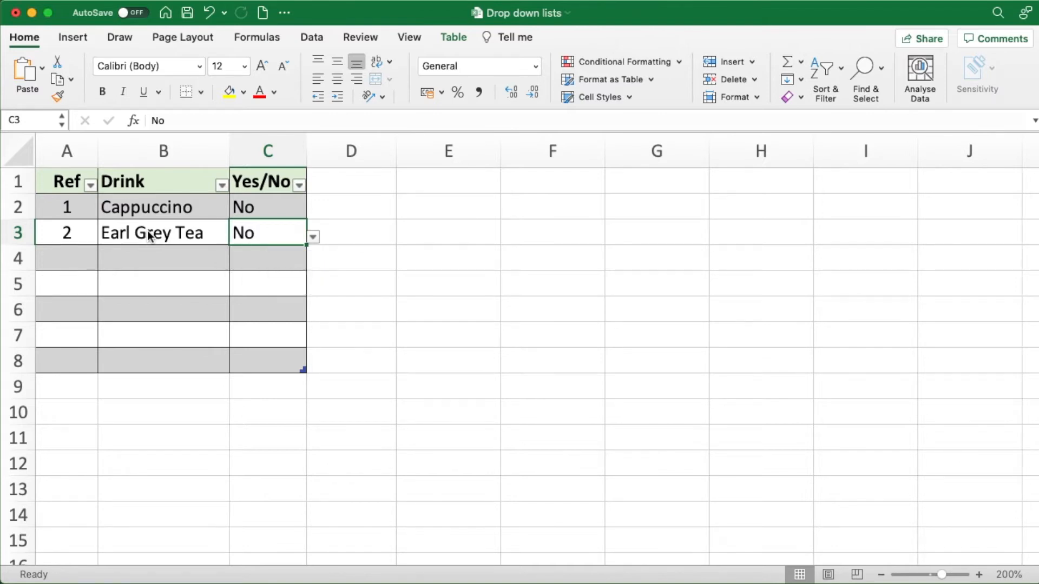
- Delete the blank table rows 6 to 8 from the sheet
click(25, 308)
drag(25, 309, 19, 362)
right_click(18, 323)
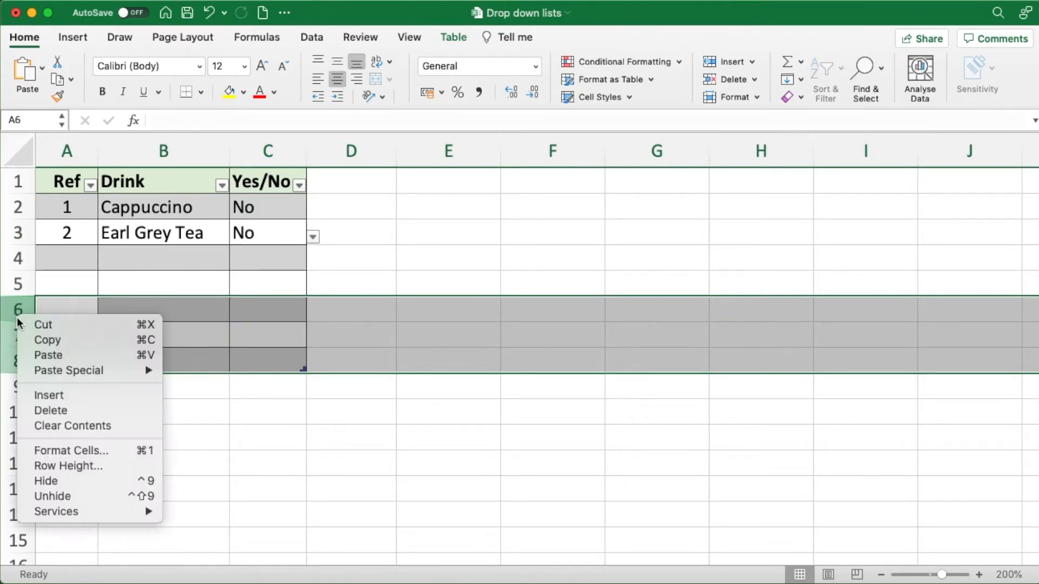
click(51, 410)
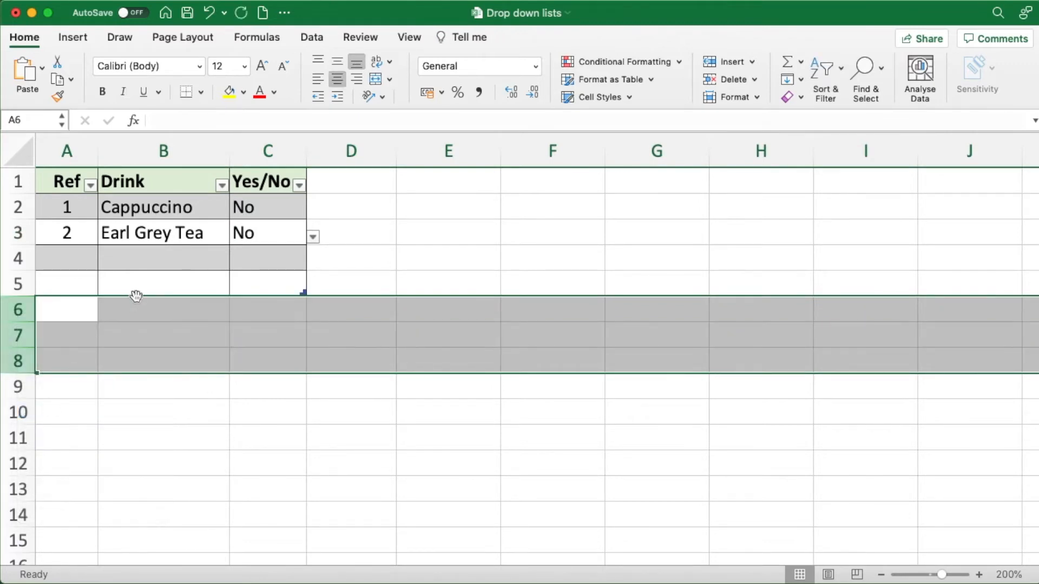
click(154, 261)
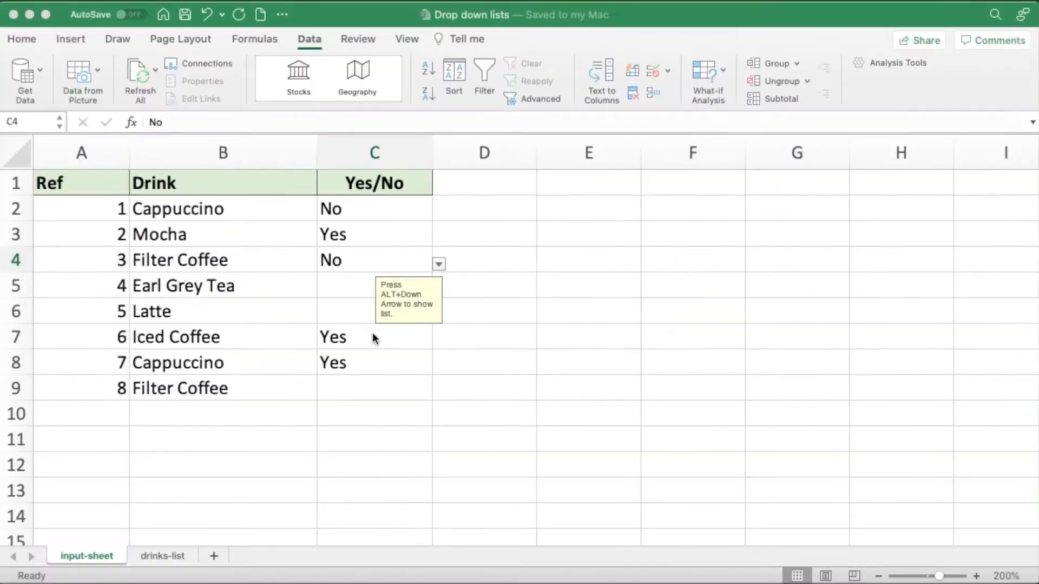
- Examine the drop-down list options in the Yes/No column, checking cells C4, C5, C2 and C9
click(438, 264)
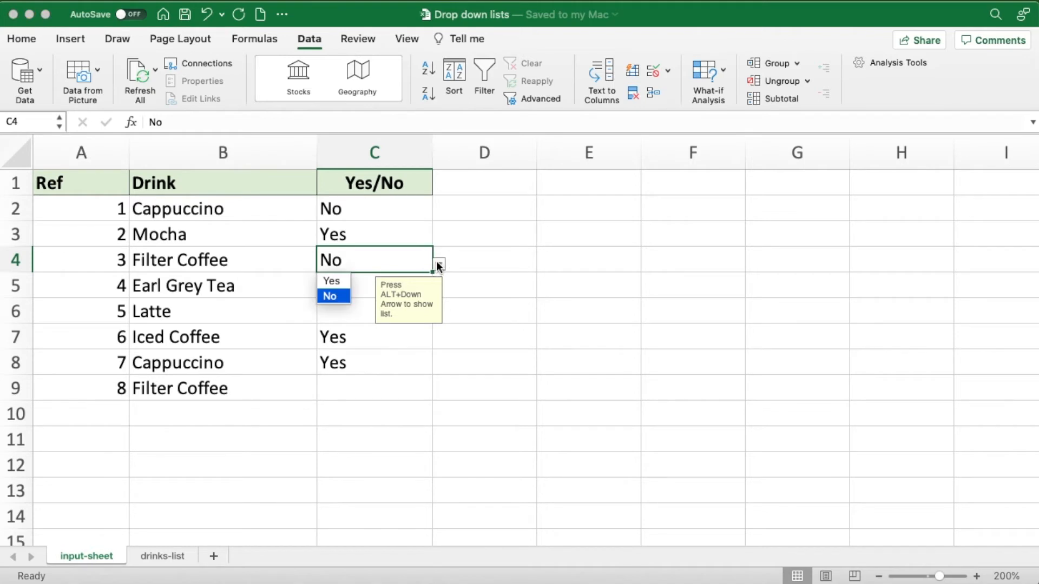
click(359, 290)
click(355, 287)
click(439, 289)
click(370, 290)
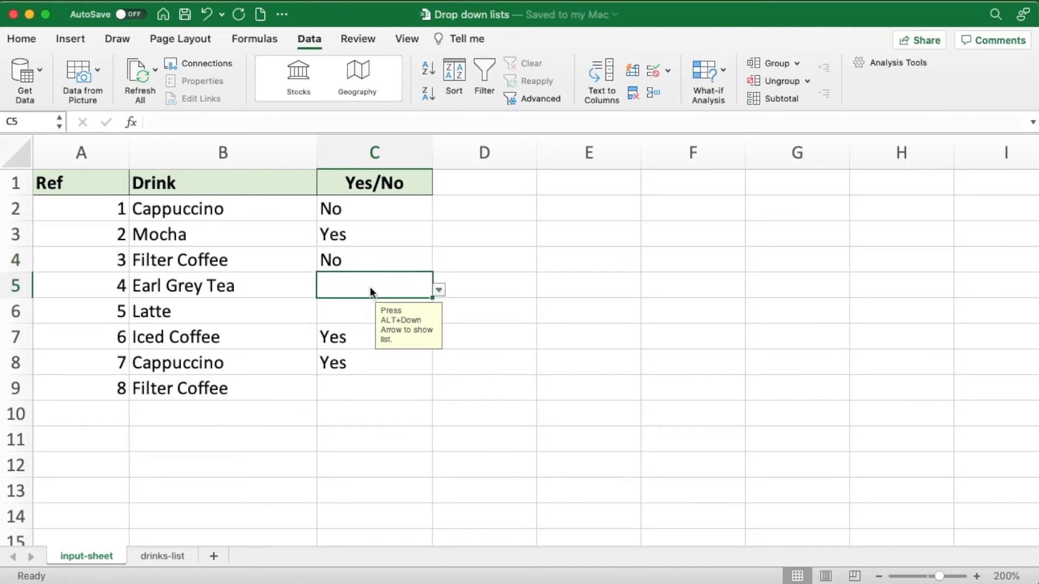
click(377, 211)
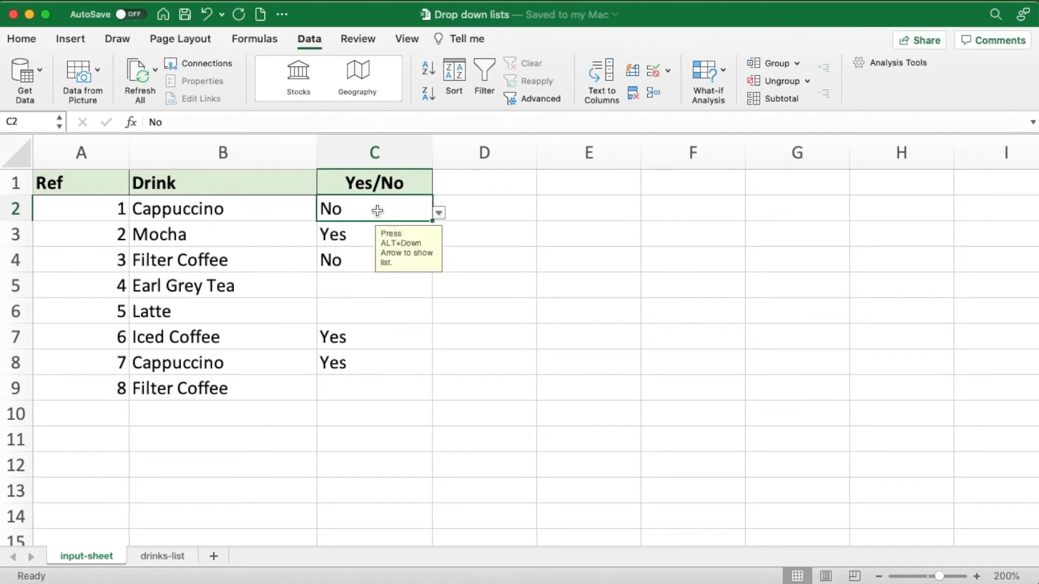
click(353, 307)
click(350, 380)
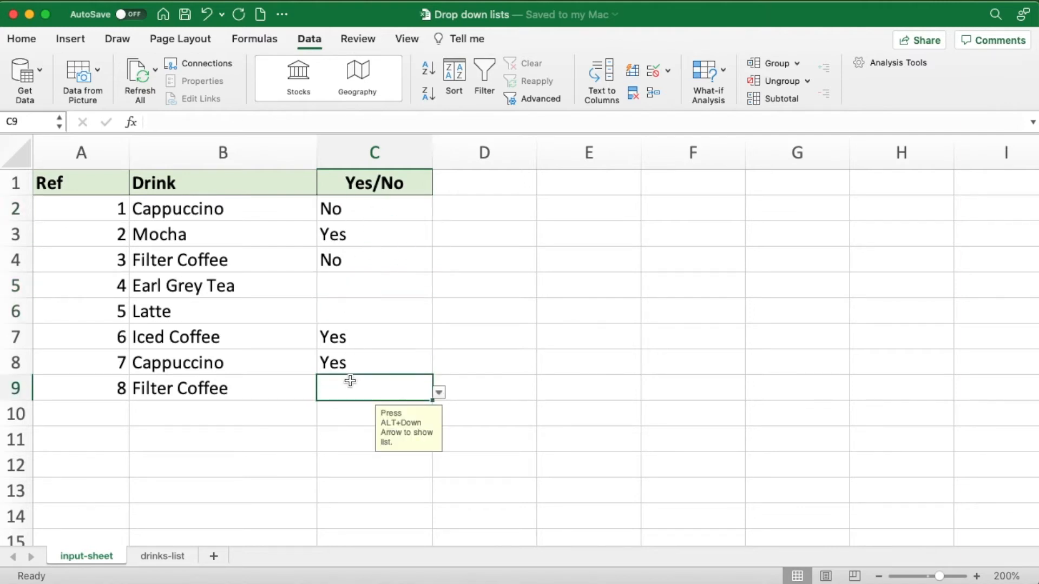
- Change the list source of the data validation for C2:C9 to Yes,No,Maybe
click(366, 210)
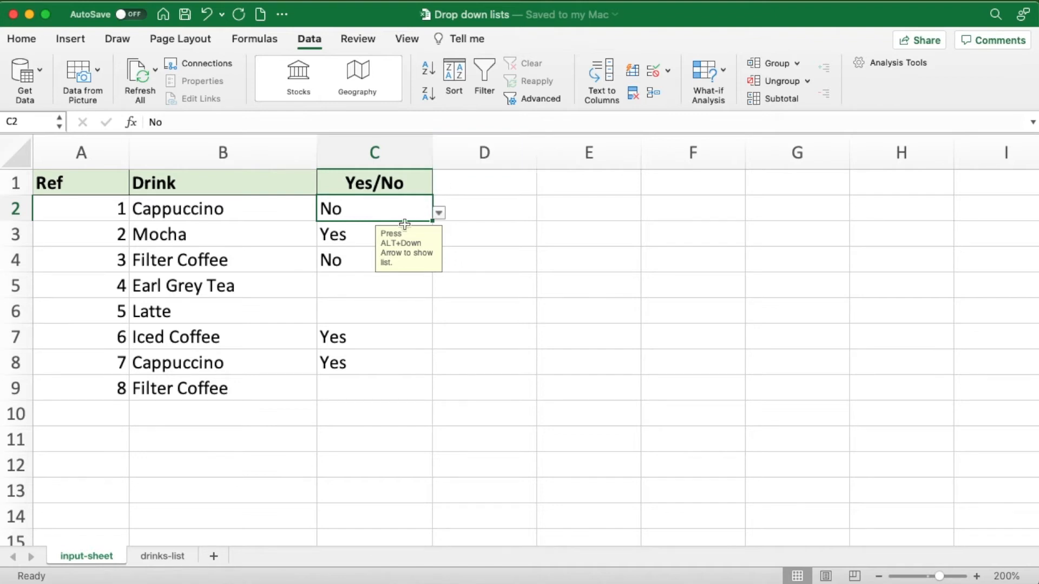
drag(367, 209, 363, 383)
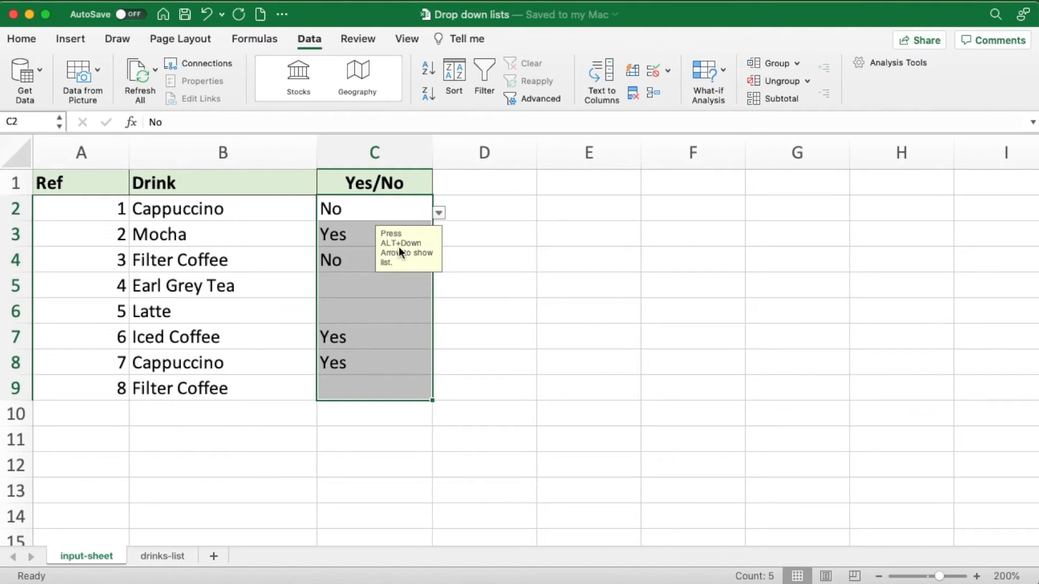
click(654, 73)
click(462, 250)
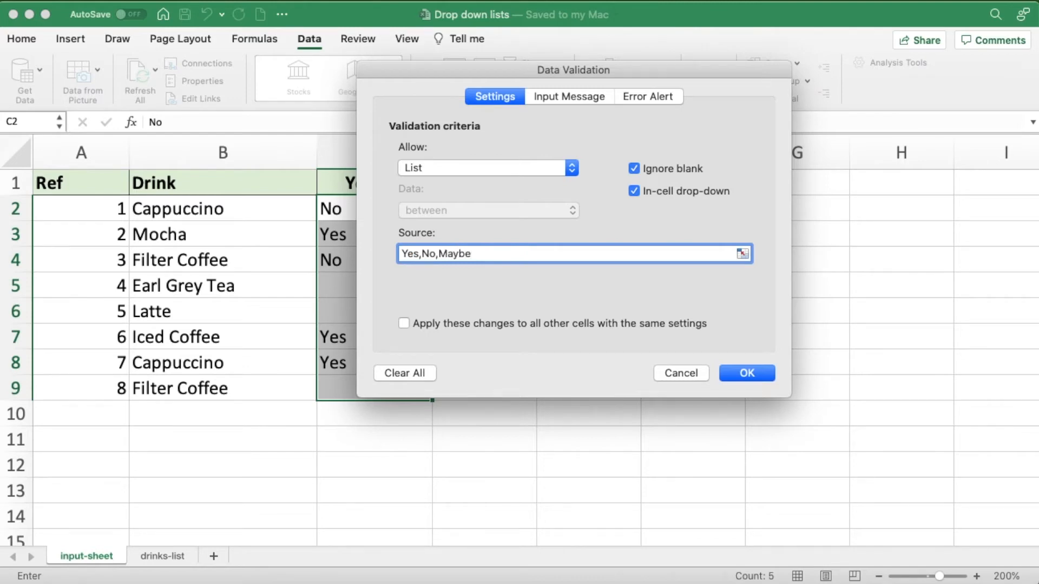
click(746, 373)
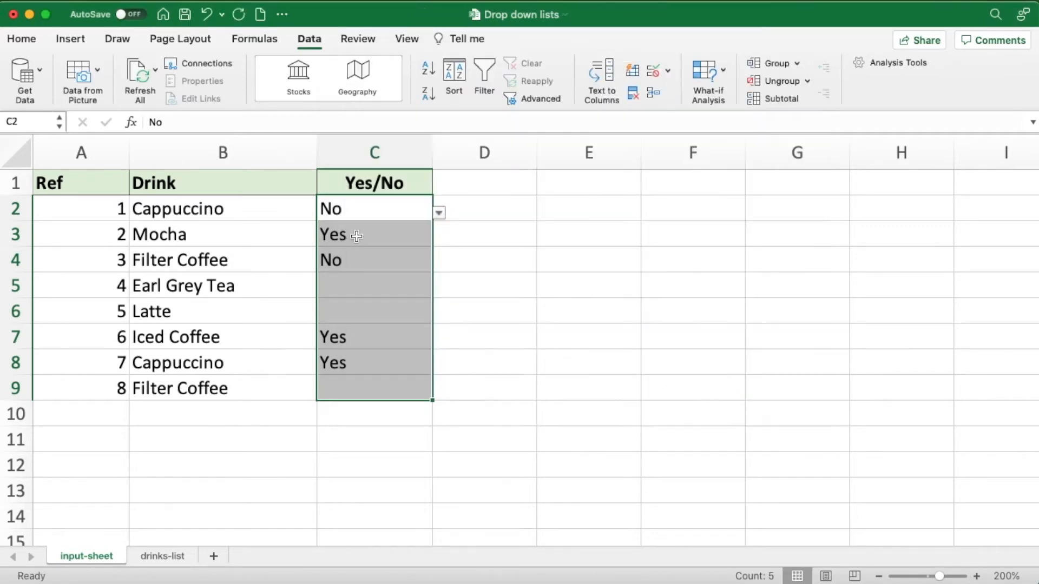
- Choose Maybe from the Yes/No drop-down lists in C3 and C5
click(369, 236)
click(438, 238)
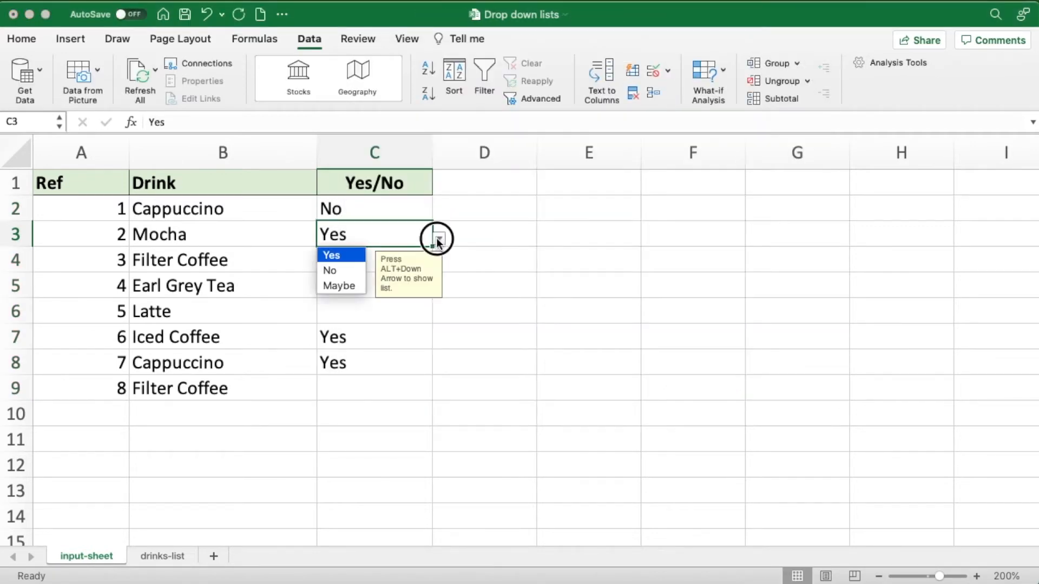
click(349, 285)
click(352, 285)
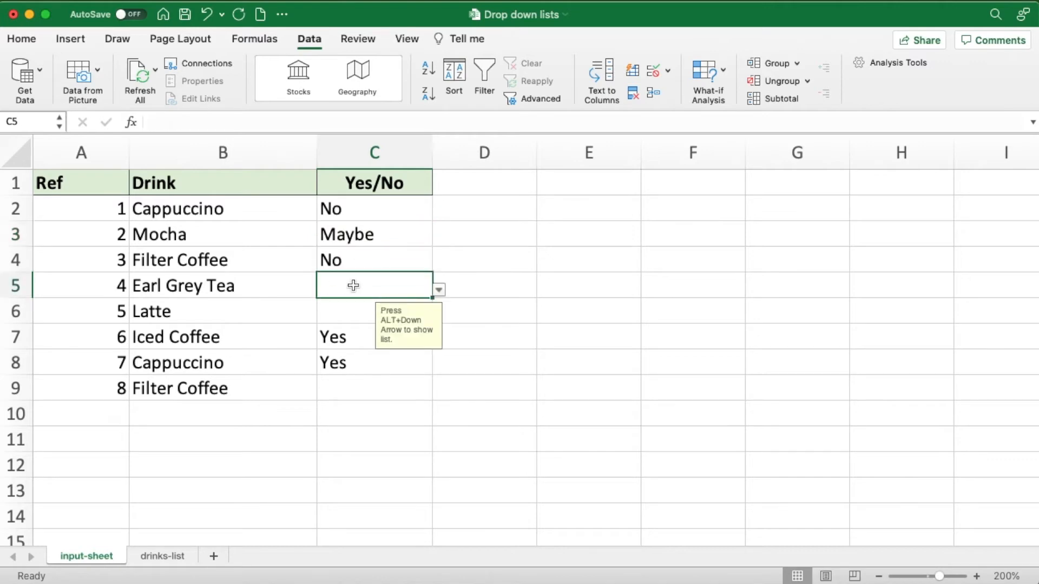
click(438, 291)
click(352, 336)
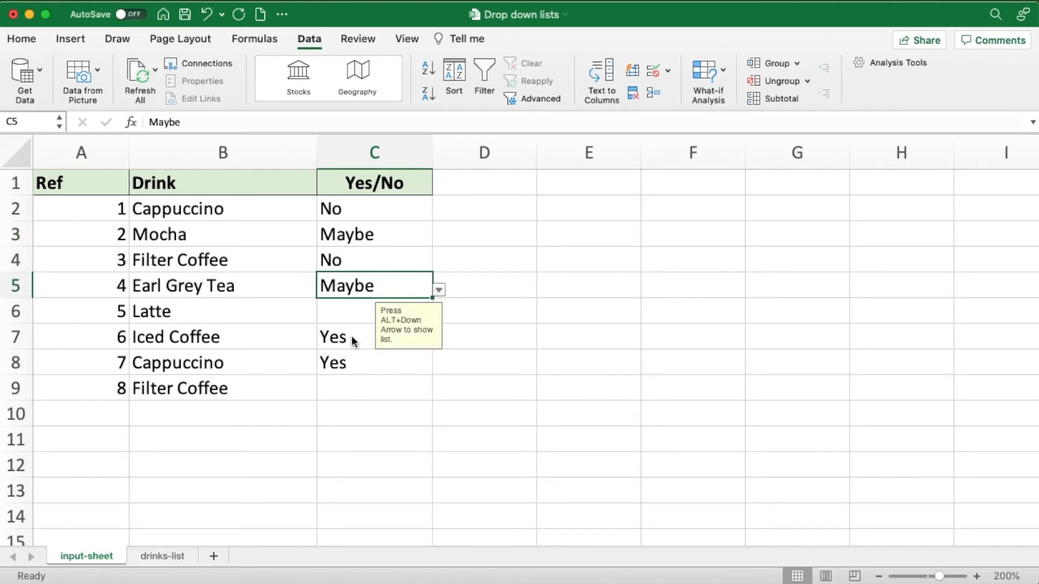
- Check the drop-down list options in C9 without choosing one, and select the drink cell B4
click(355, 388)
click(440, 393)
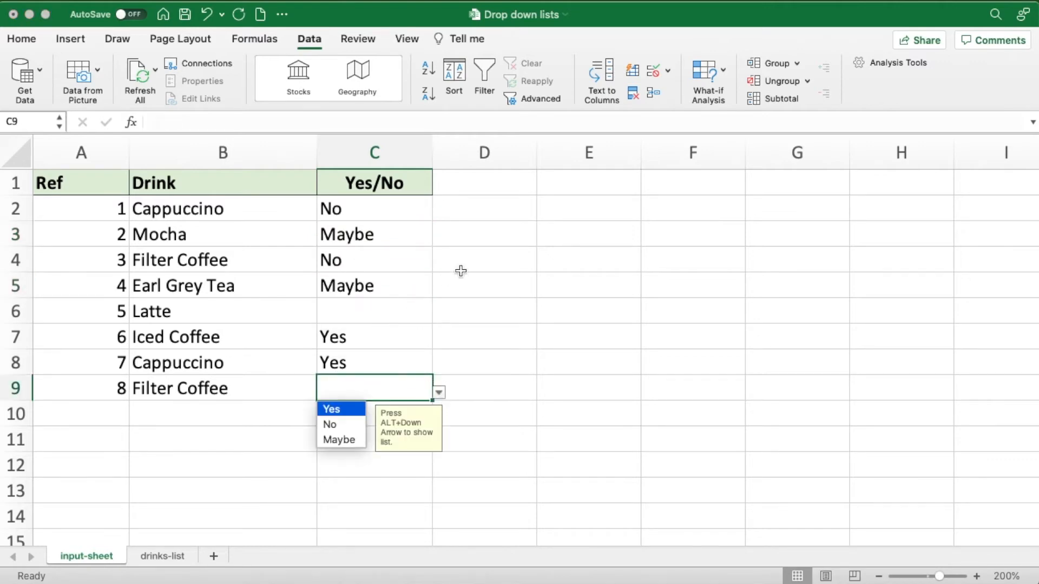
key(Escape)
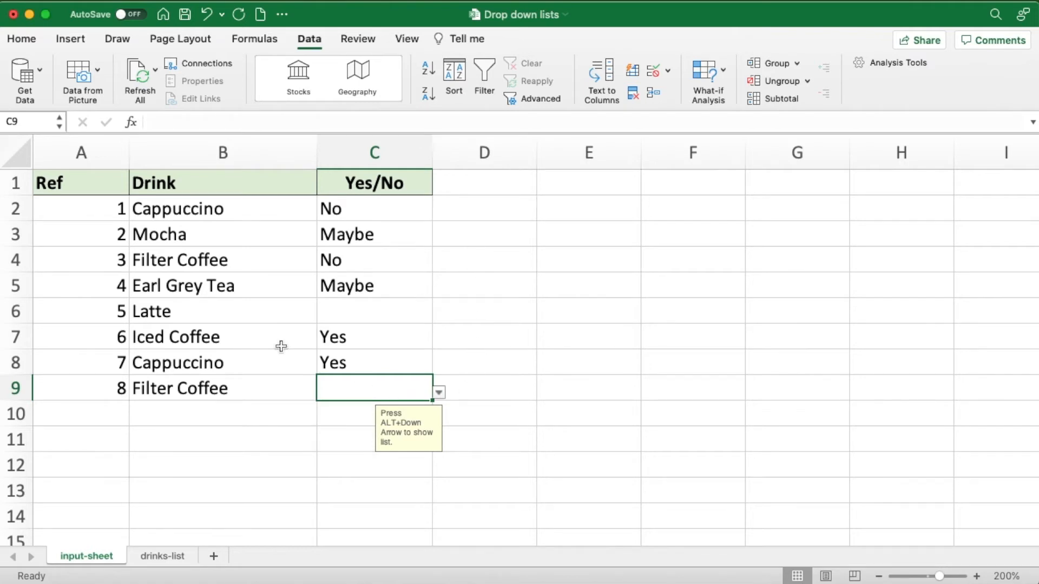
click(215, 257)
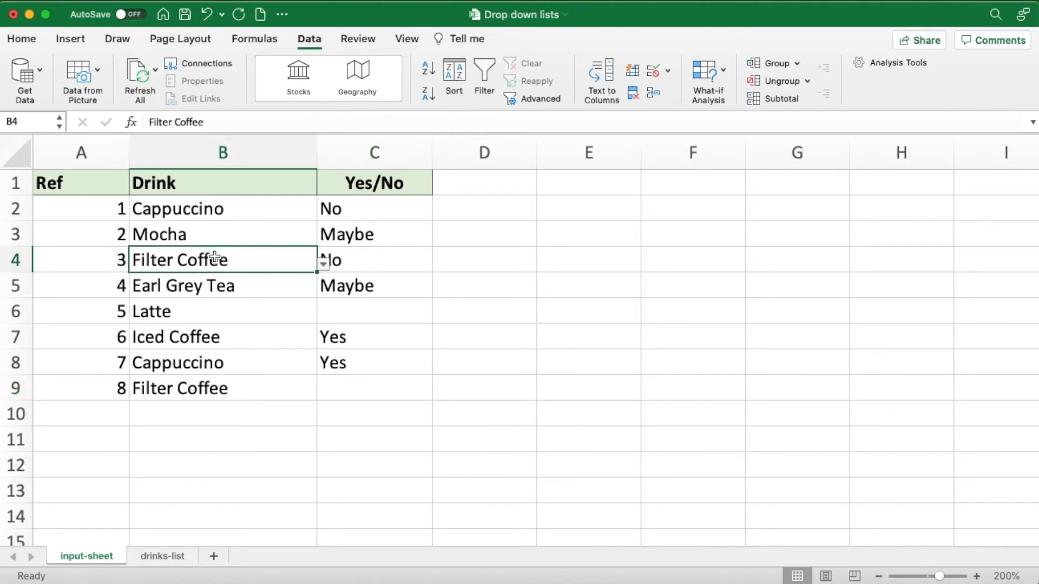
- Check the drink options in B4, and add Lemonade and Orange Juice in A11 and A12 of the drinks-list sheet
click(323, 264)
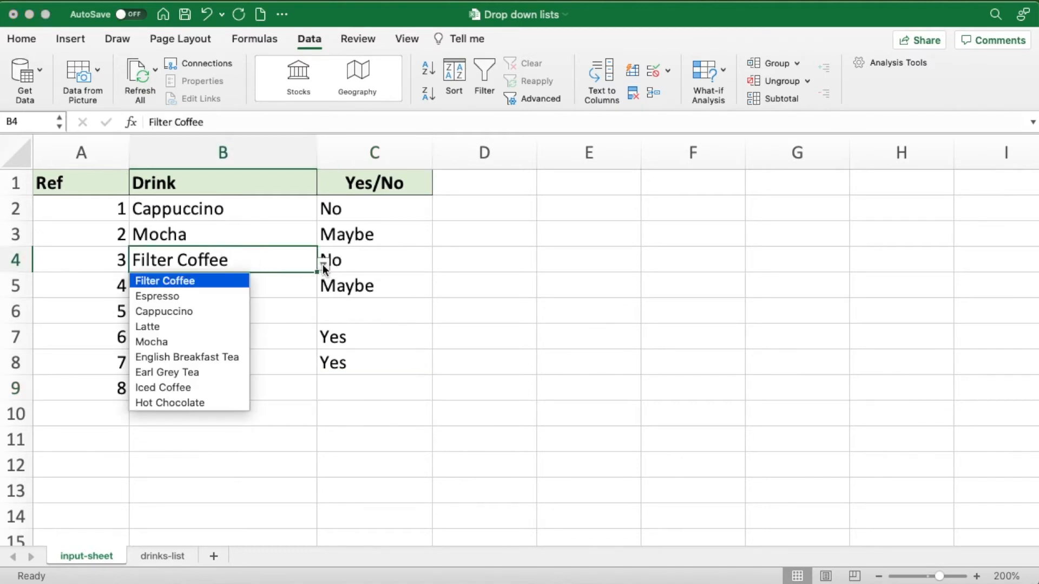
click(241, 260)
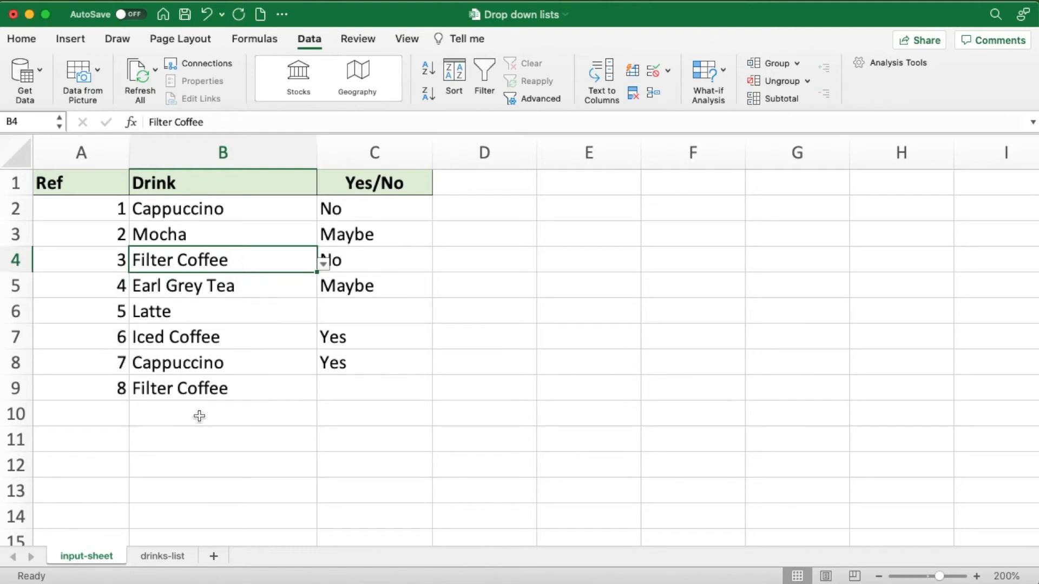
click(156, 554)
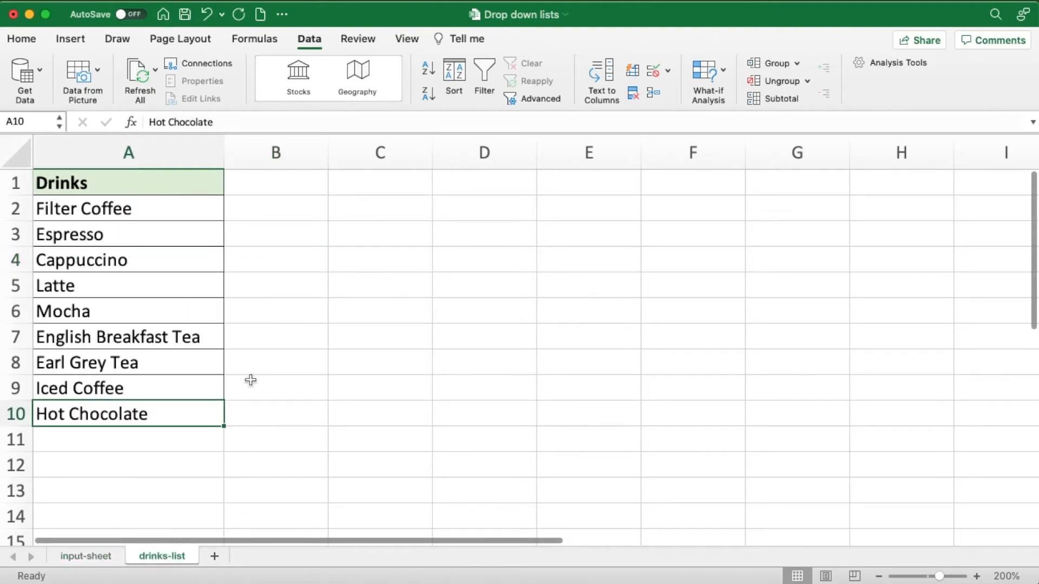
click(136, 443)
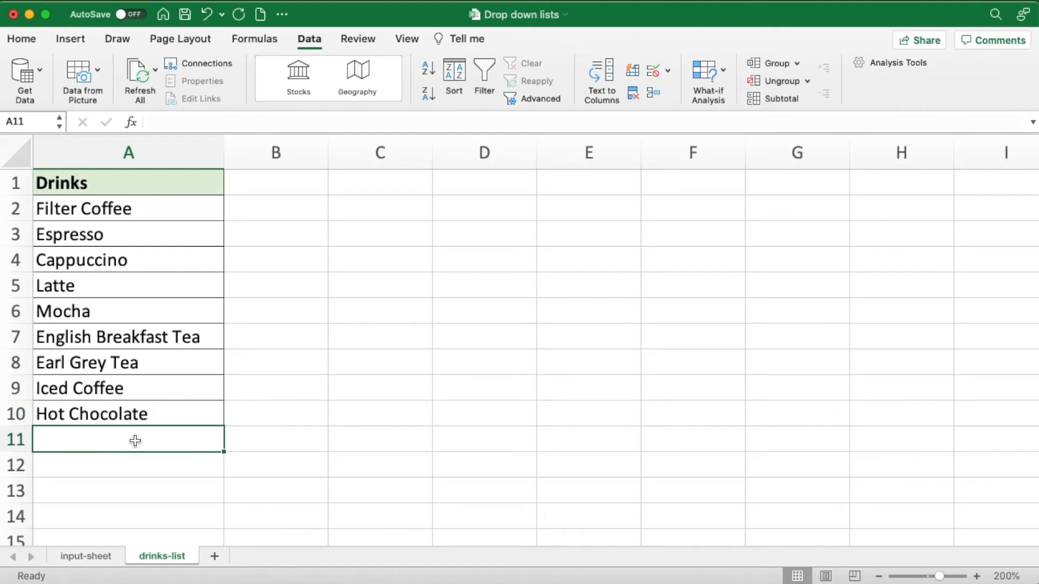
text(L)
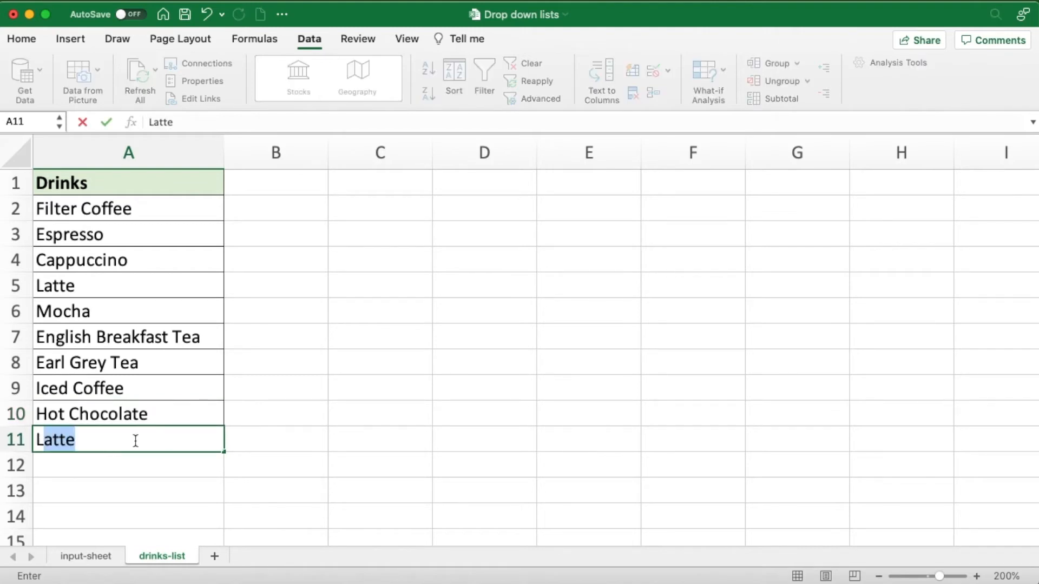
text(emonade)
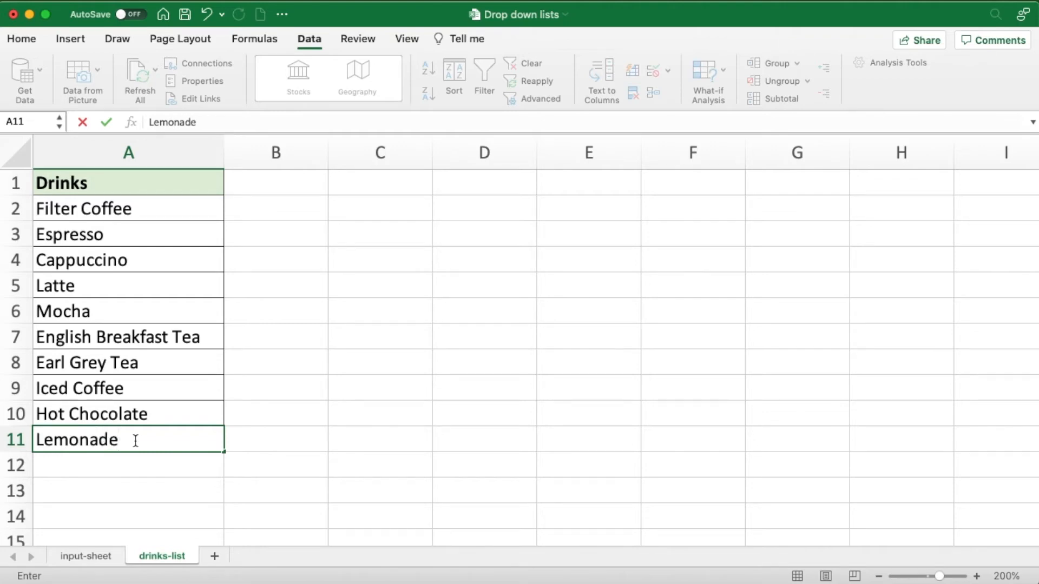
key(Return)
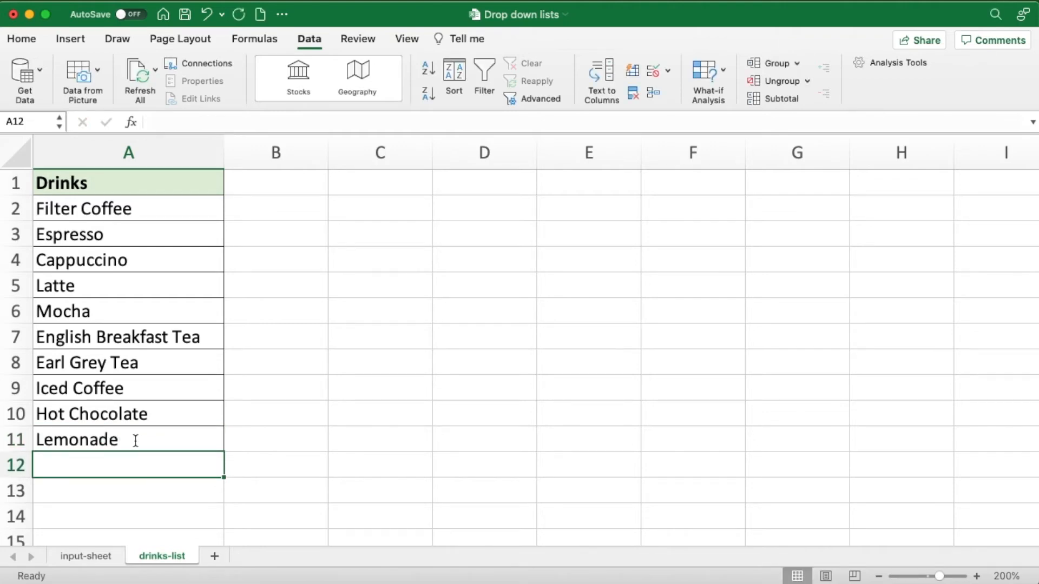
text(Oran)
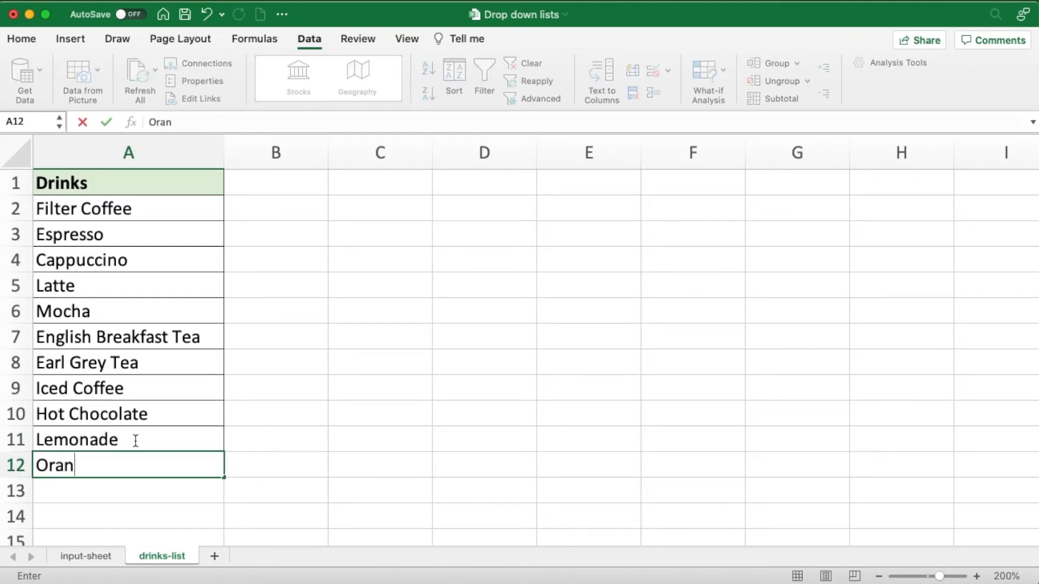
text(ge Juice)
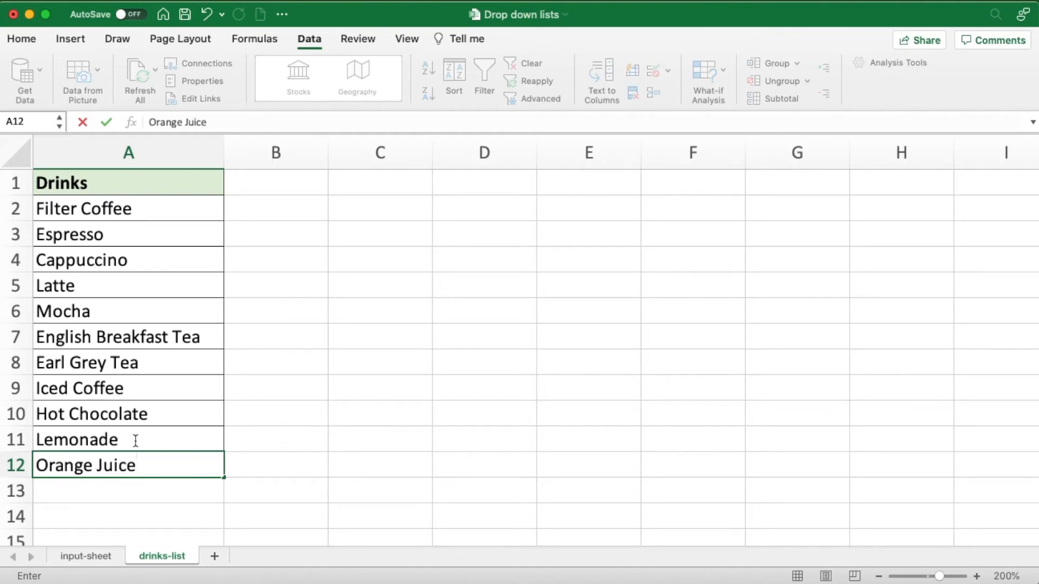
click(271, 388)
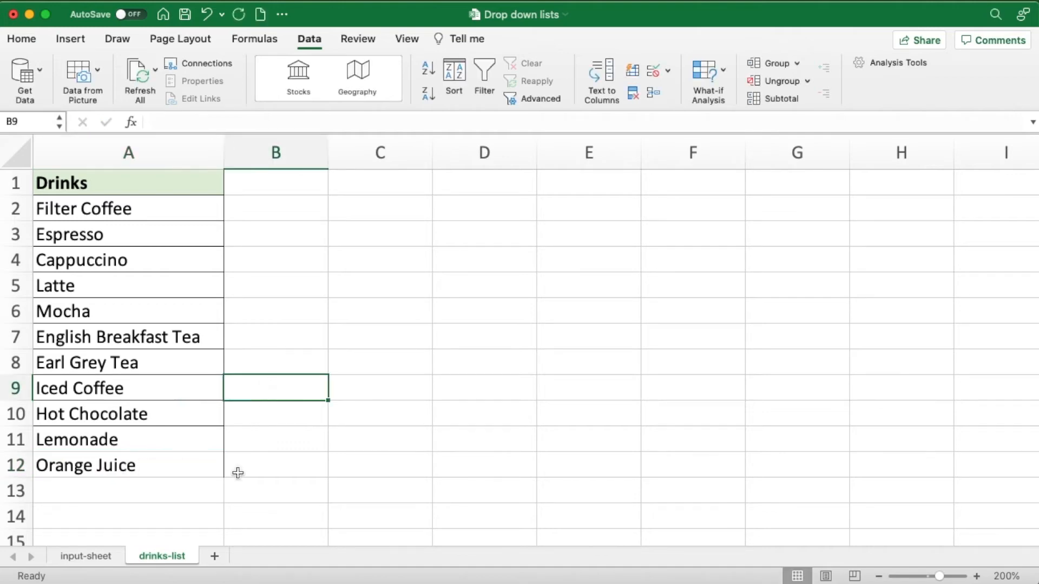
- Check the drop-down options of drink cell B3 on the input-sheet without choosing one
click(93, 557)
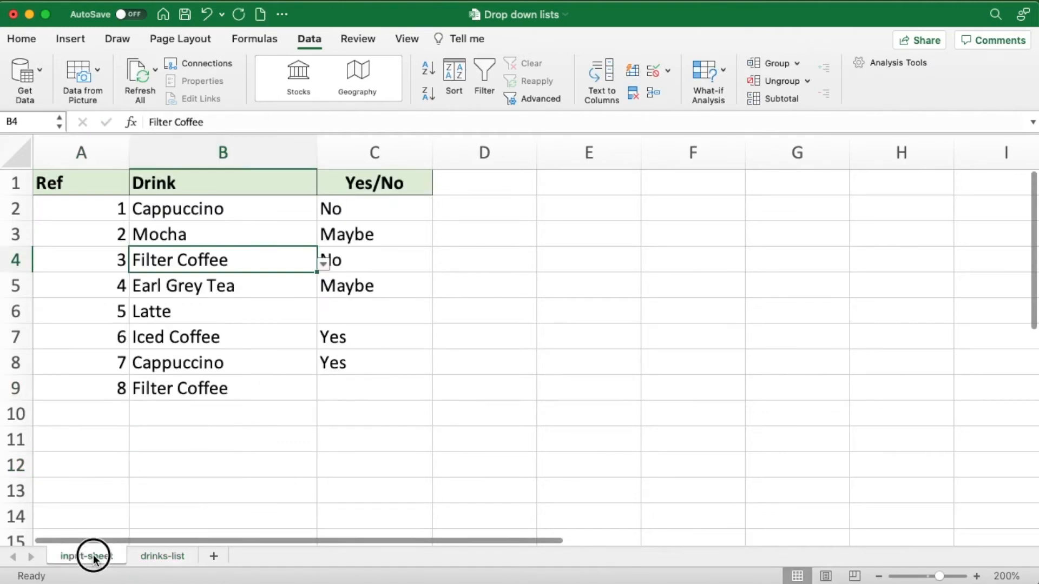
click(206, 234)
click(323, 239)
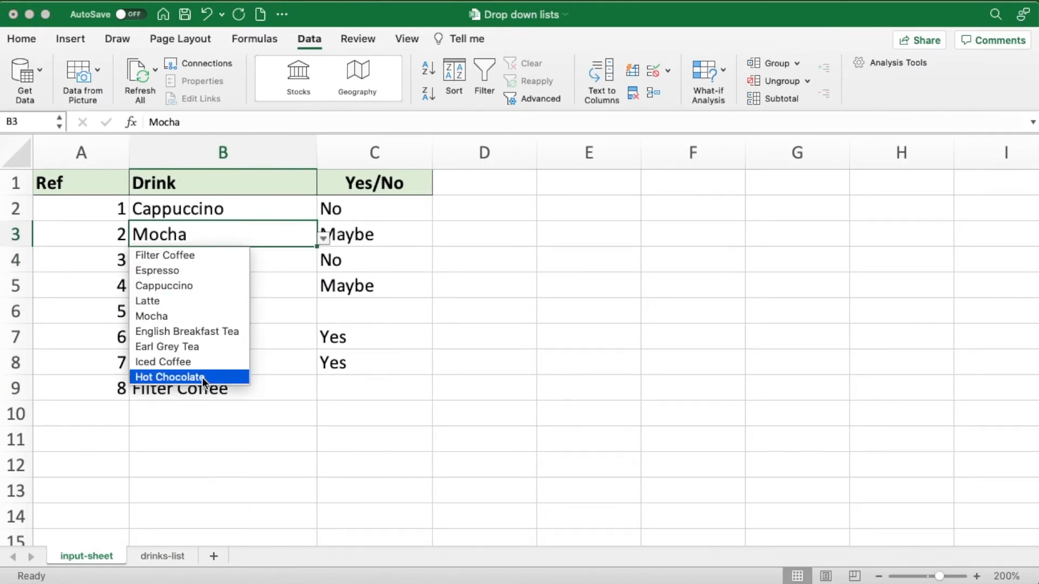
click(212, 229)
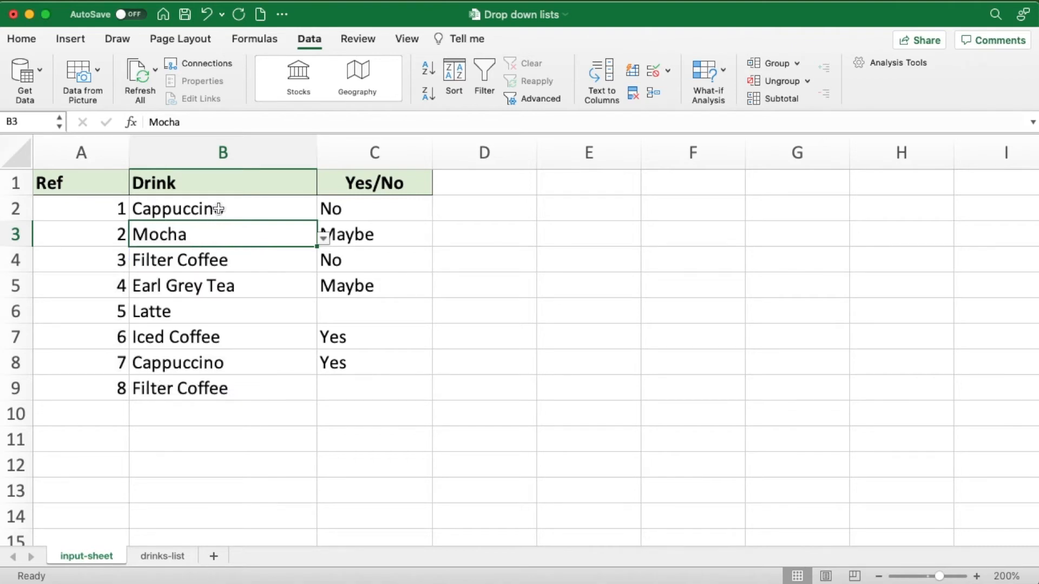
- Change the list source of the data validation for B2:B9 to cells A2:A12 of the drinks-list sheet
drag(218, 209, 209, 382)
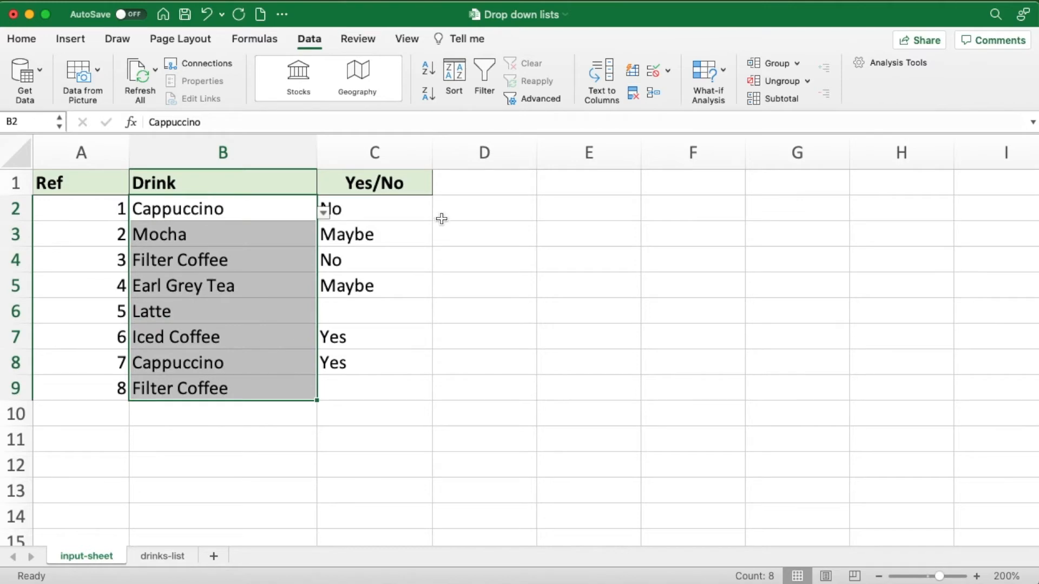
click(654, 72)
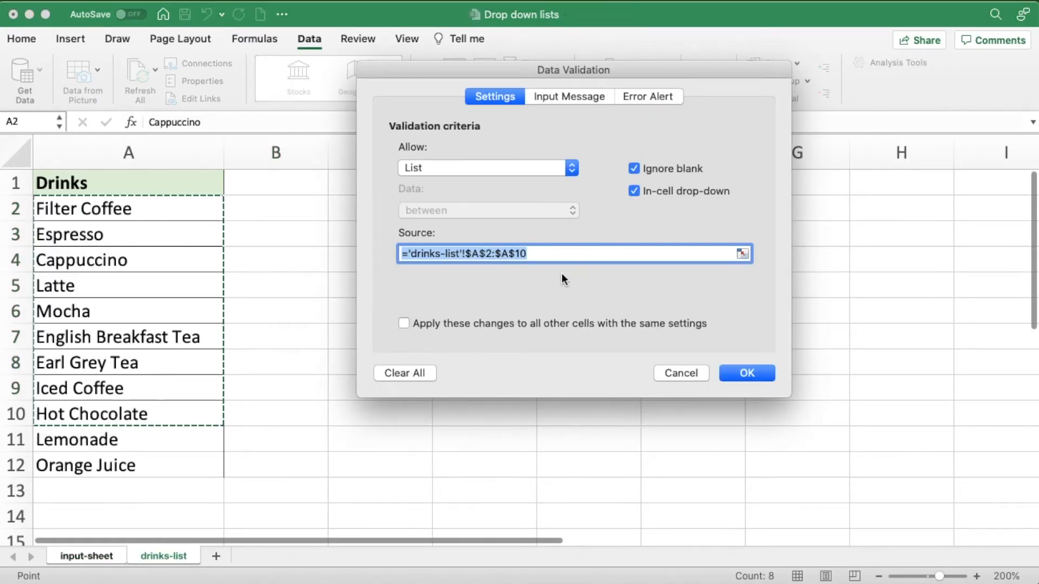
drag(143, 210, 113, 451)
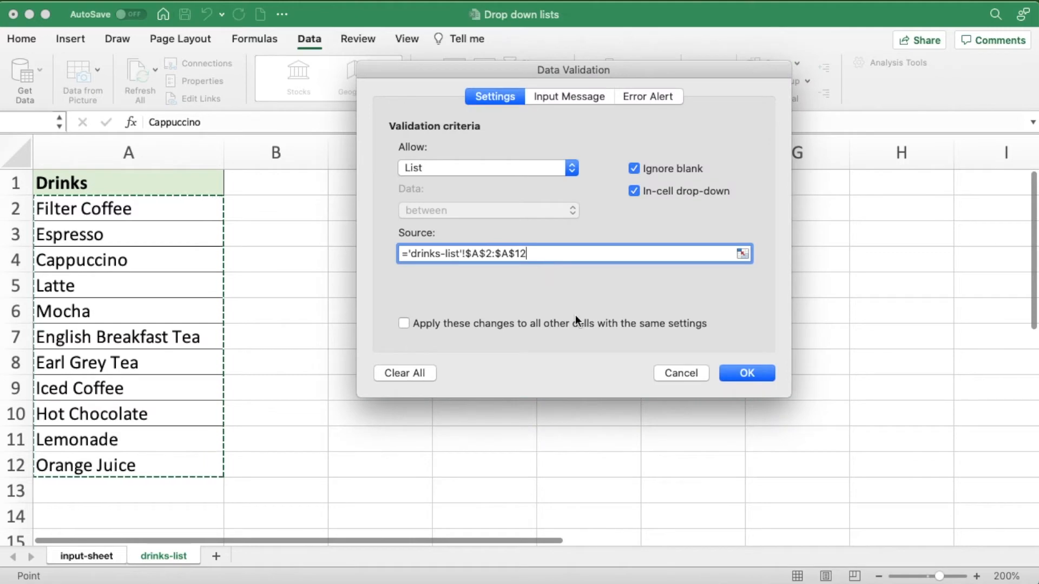
click(731, 372)
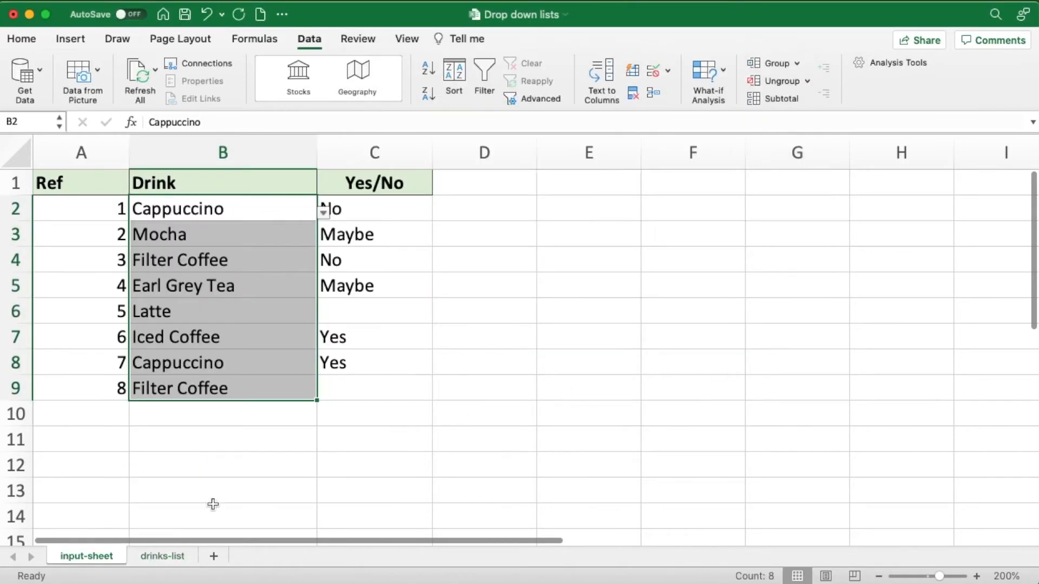
- Check the drop-down options of drink cell B5 without choosing one
click(224, 262)
click(276, 287)
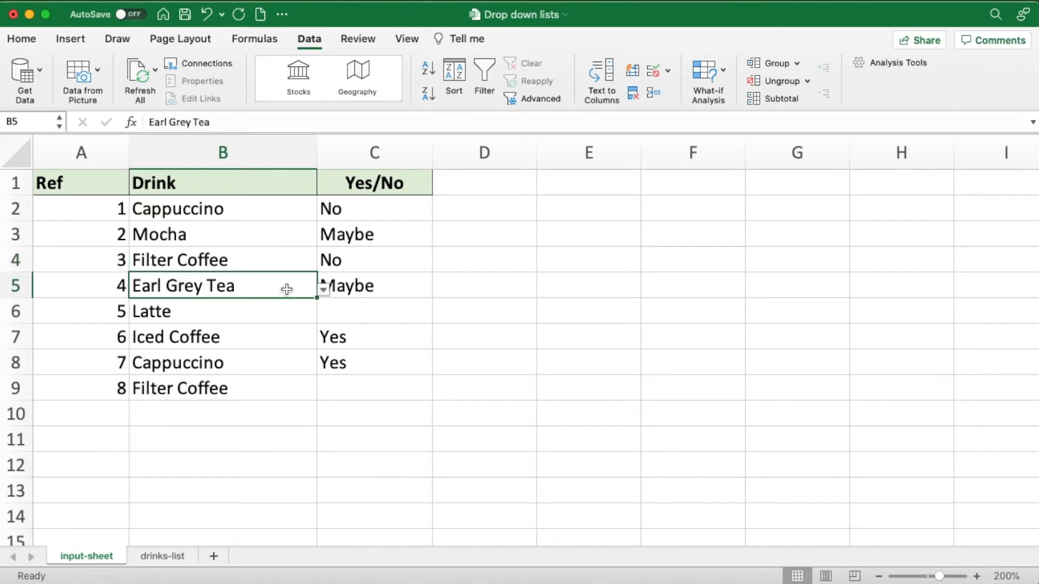
click(323, 290)
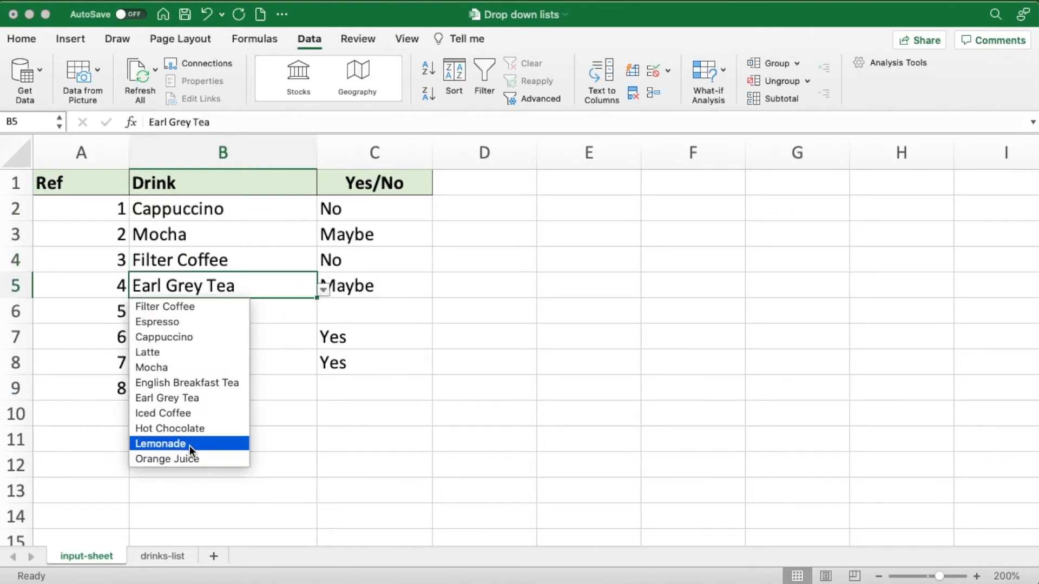
click(273, 286)
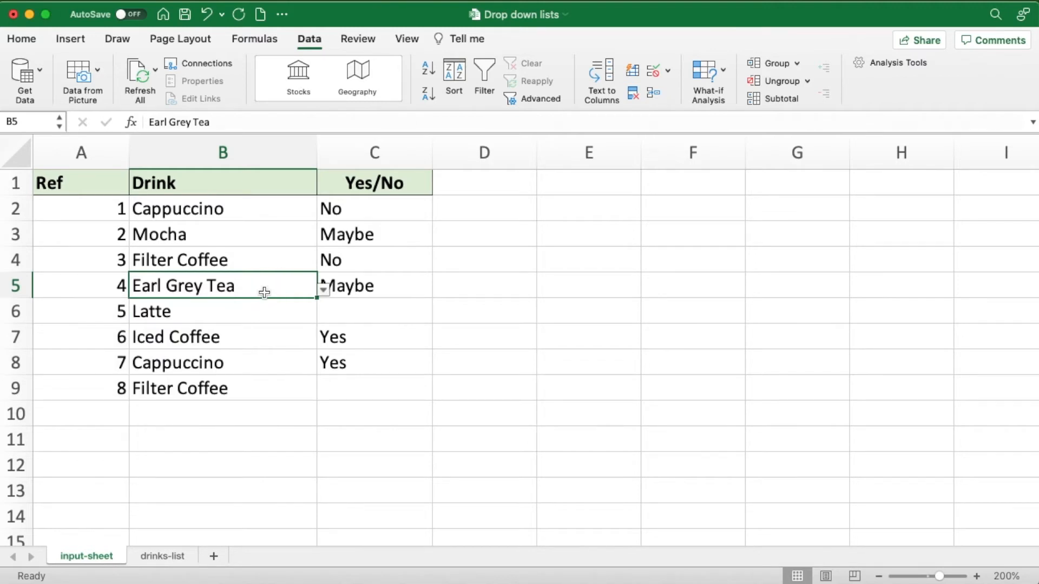
- Set the list source of the data validation for B2:B9 to the whole column A of the drinks-list sheet
drag(238, 209, 229, 385)
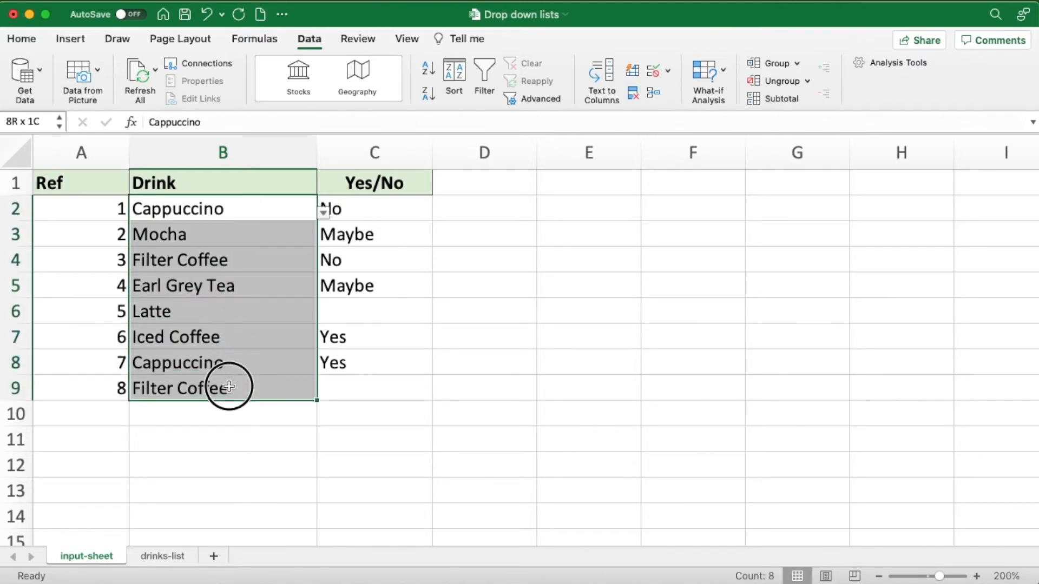
click(651, 73)
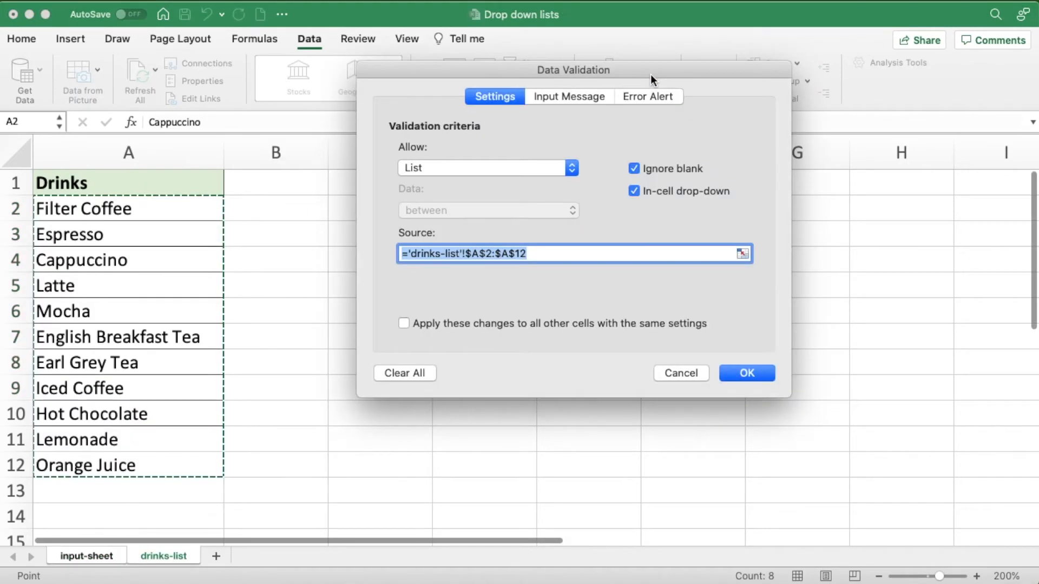
click(149, 158)
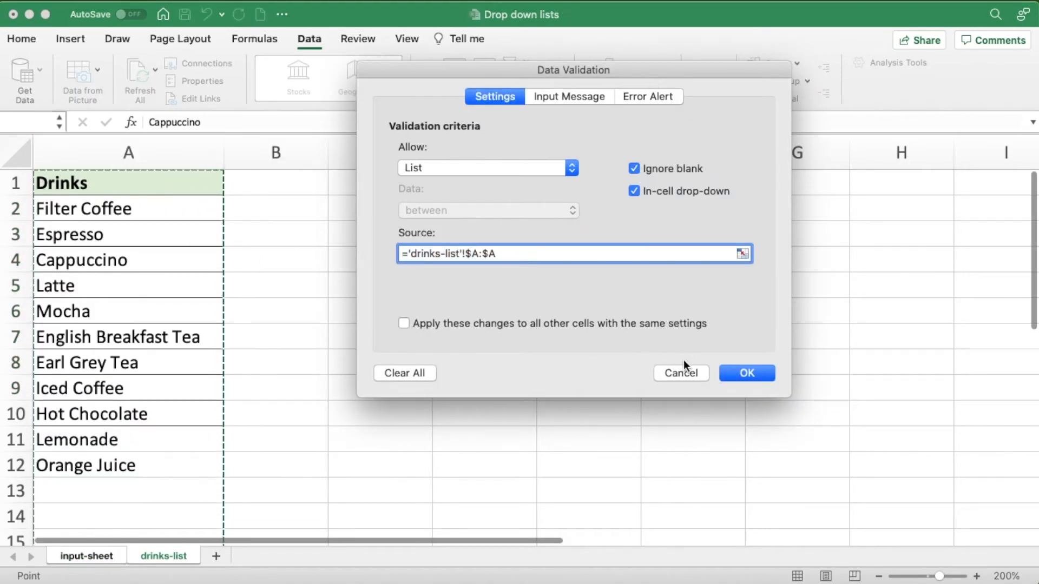
click(733, 373)
- Check the drop-down options of drink cell B3 with the whole-column source, without choosing one
click(235, 233)
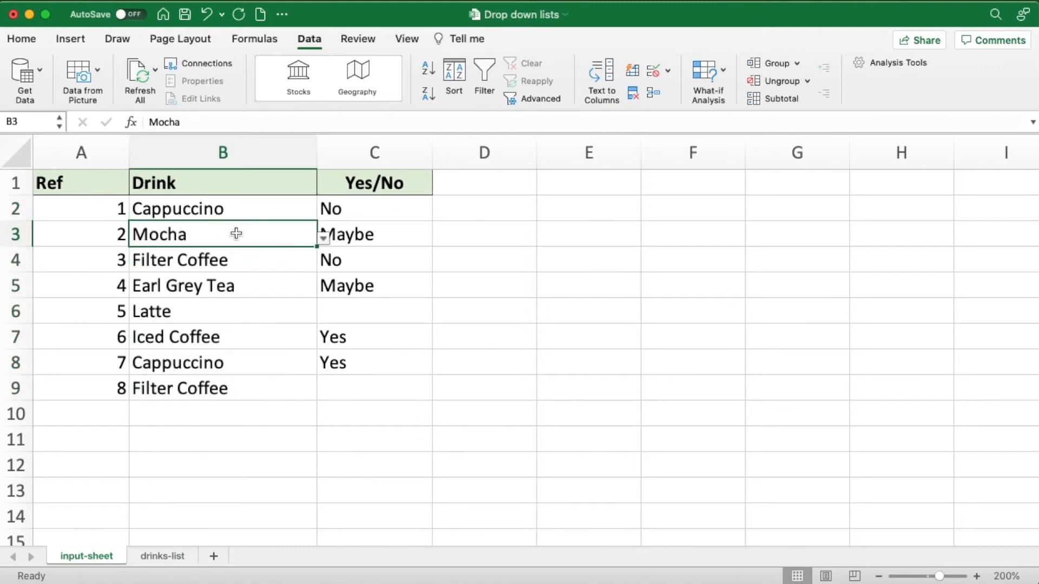
click(322, 239)
click(259, 232)
- Add Bubble Tea in A13 of the drinks-list sheet
click(165, 557)
click(84, 491)
text(Bu)
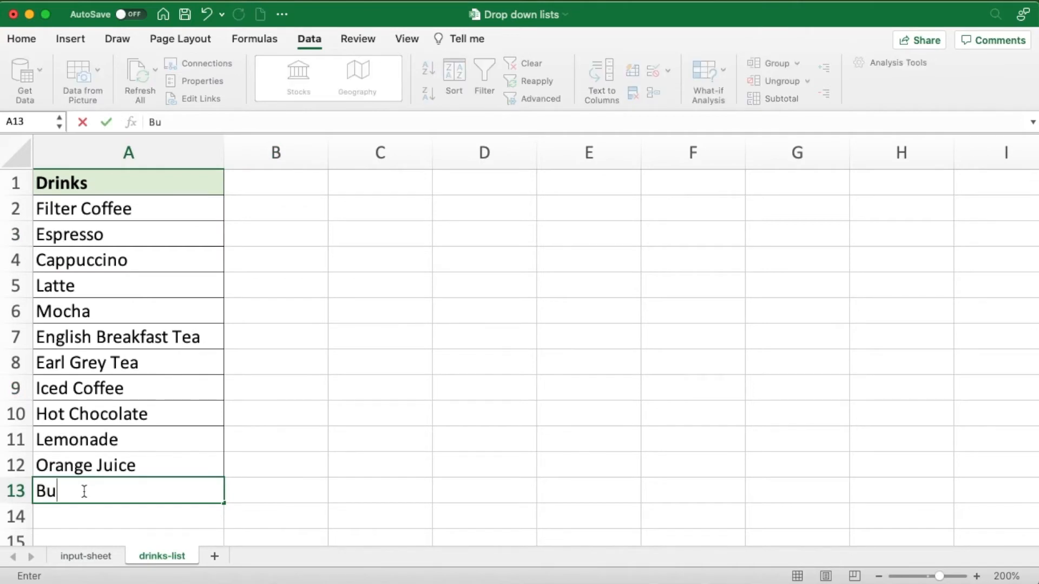
text(bble Tea)
key(Return)
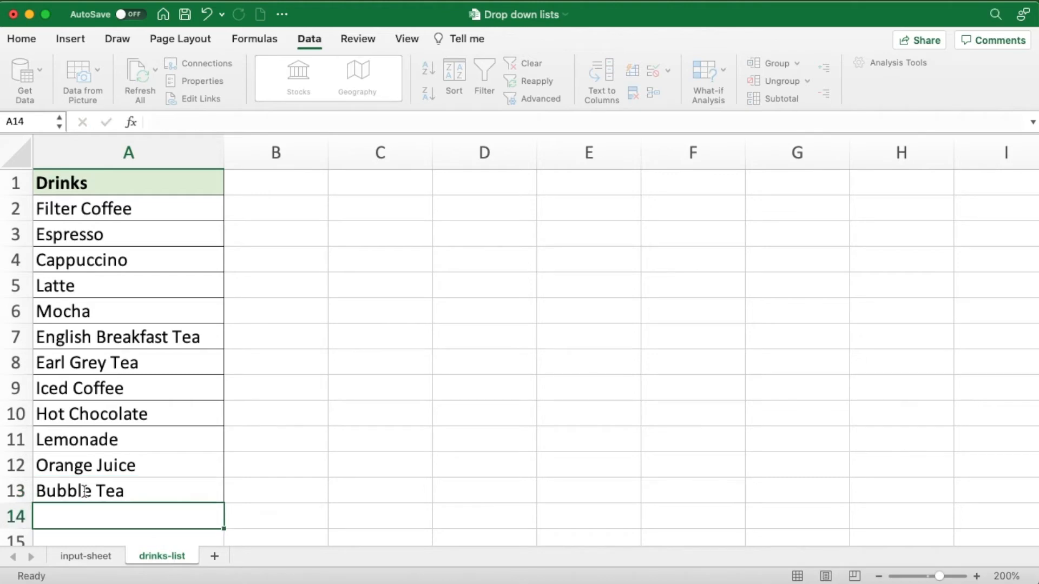
- Look through the drop-down options of drink cell B5 on the input-sheet and choose Drinks
click(105, 560)
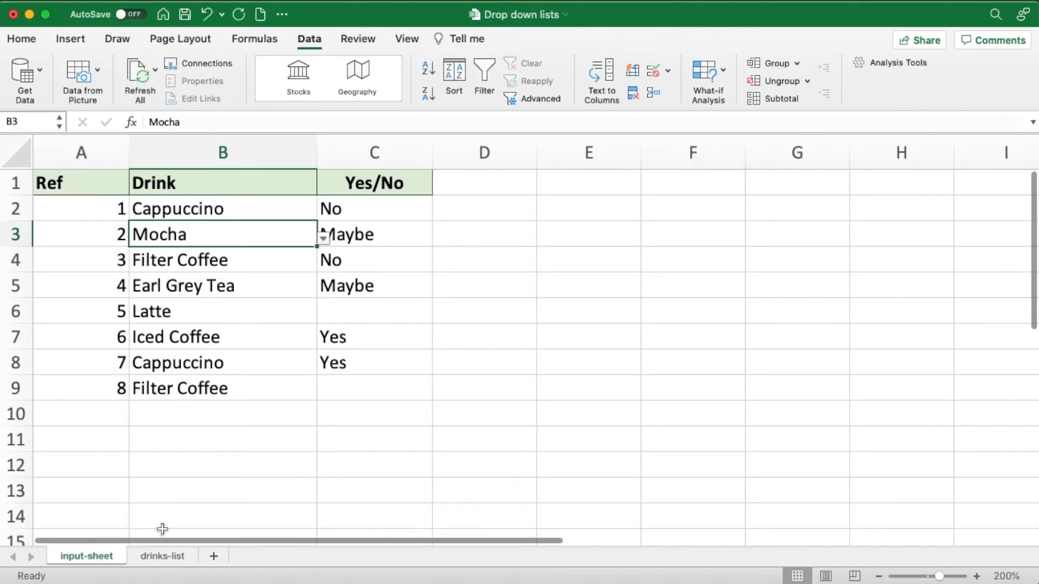
click(281, 283)
click(323, 290)
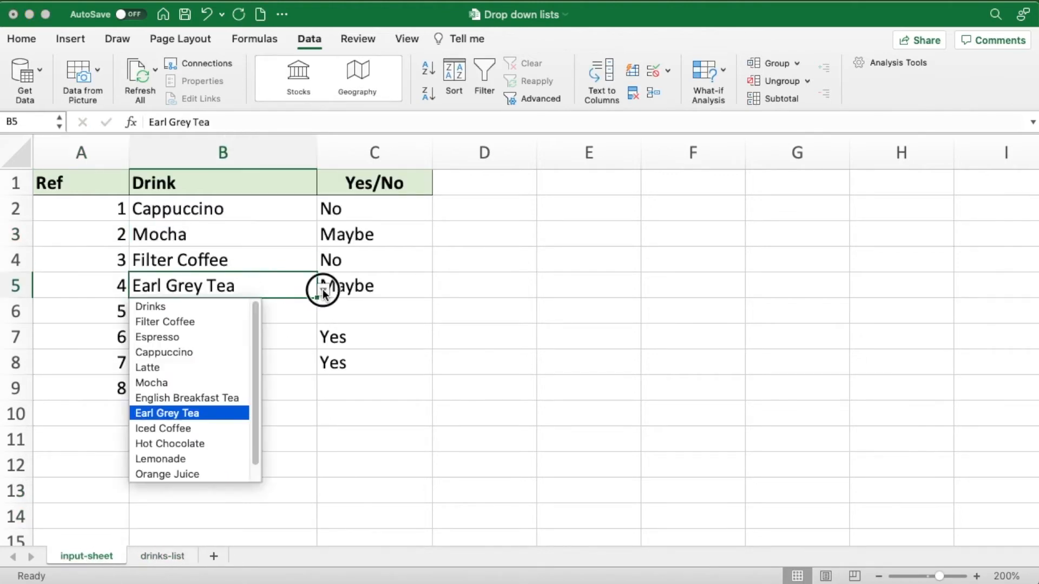
drag(255, 453, 255, 471)
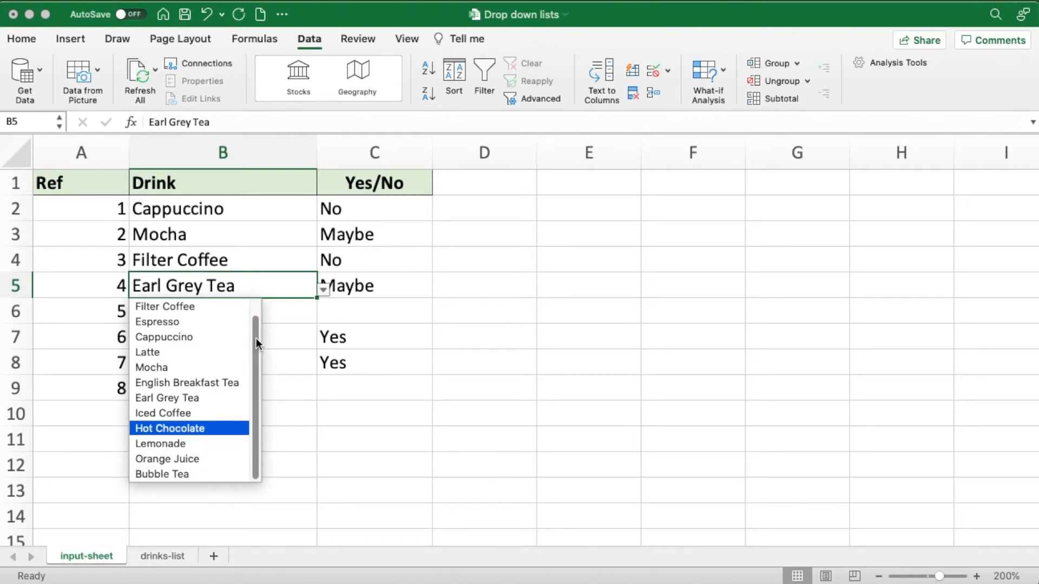
drag(256, 339, 258, 318)
click(186, 308)
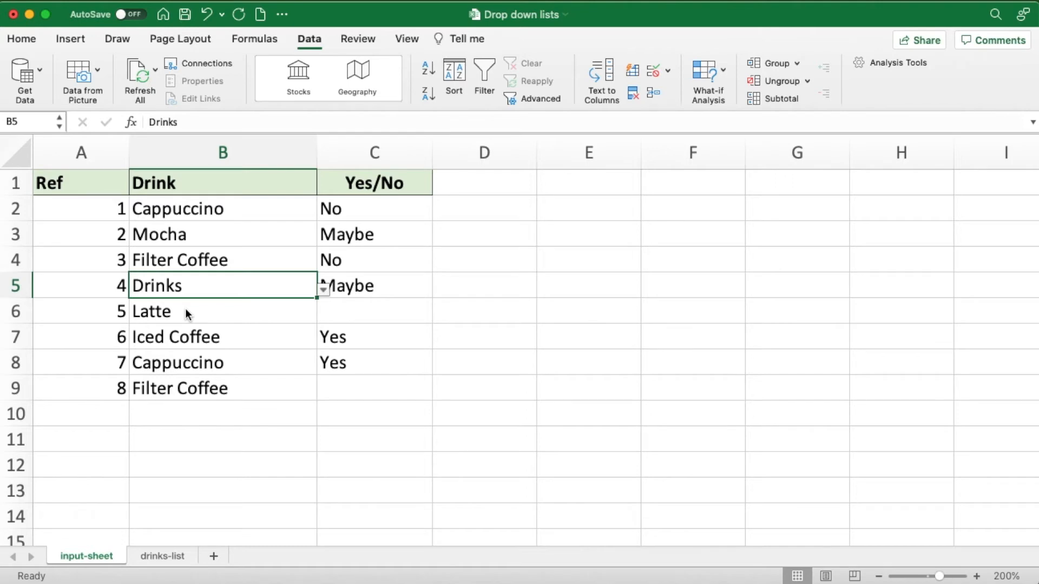
- Delete the header row 1 containing Drinks from the drinks-list sheet
click(162, 556)
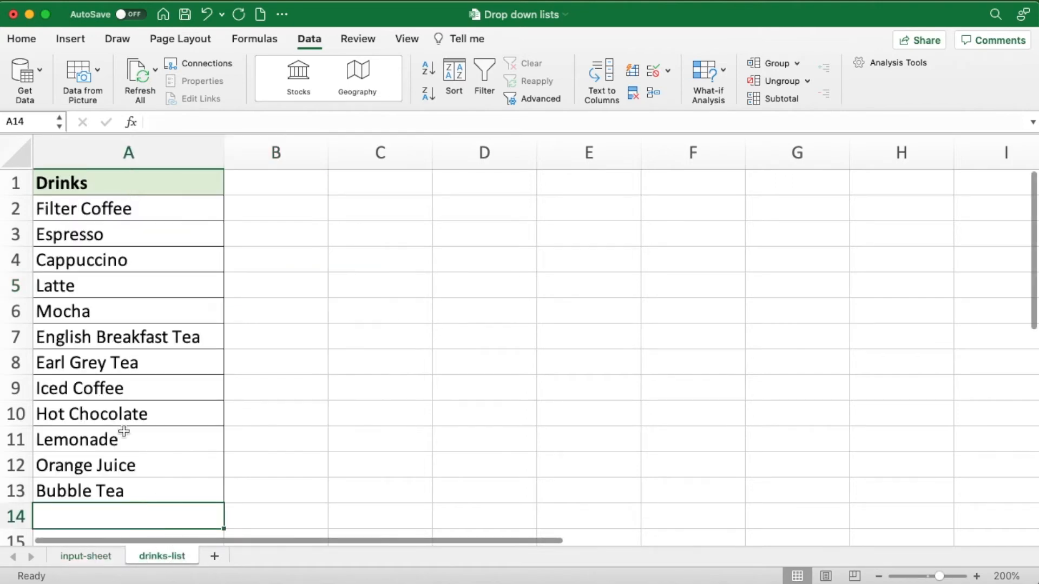
click(15, 182)
right_click(19, 181)
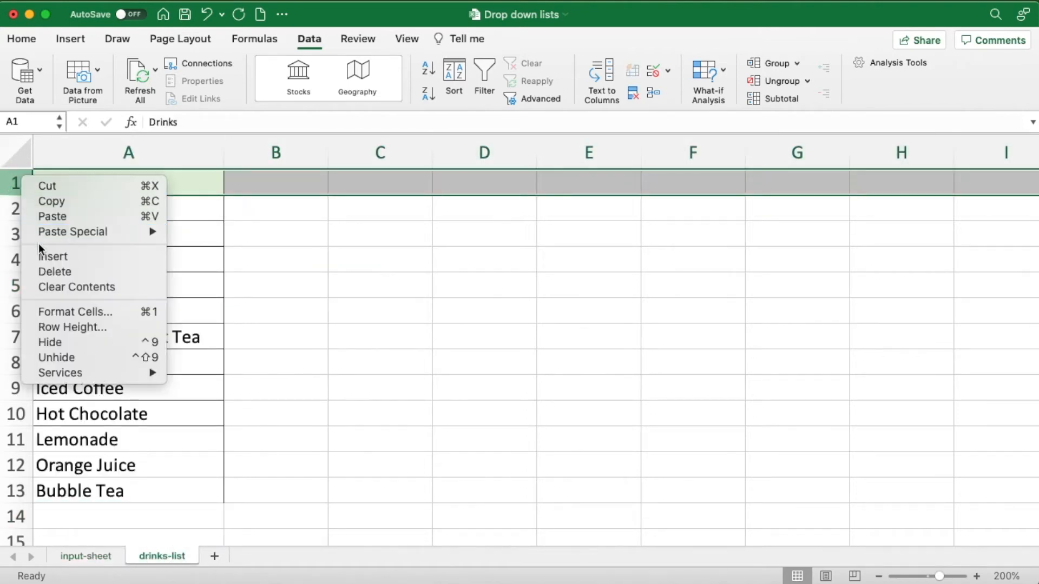
click(42, 270)
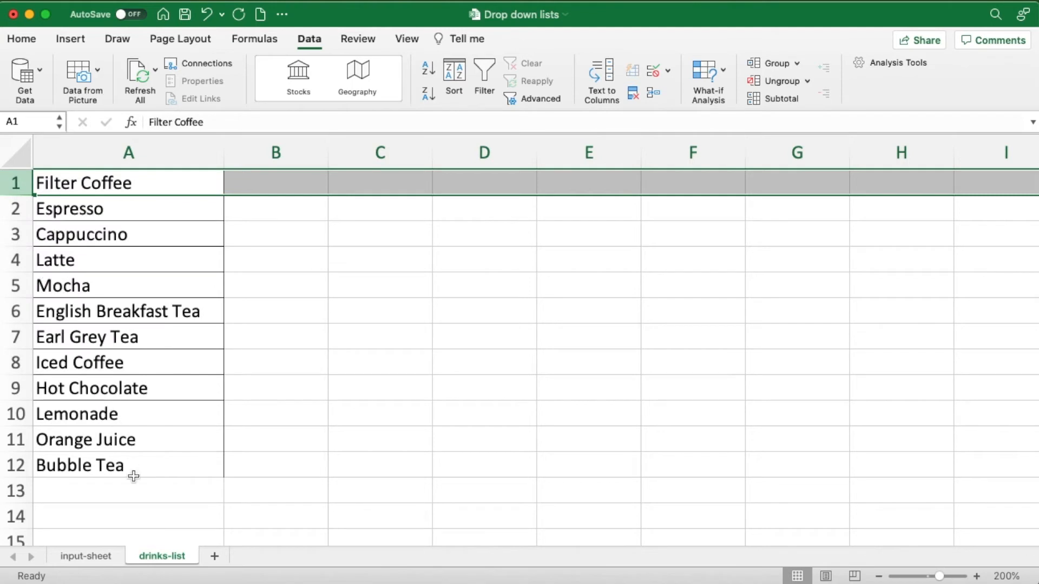
- Choose Bubble Tea from the drop-down list of drink cell B6 on the input-sheet
click(108, 556)
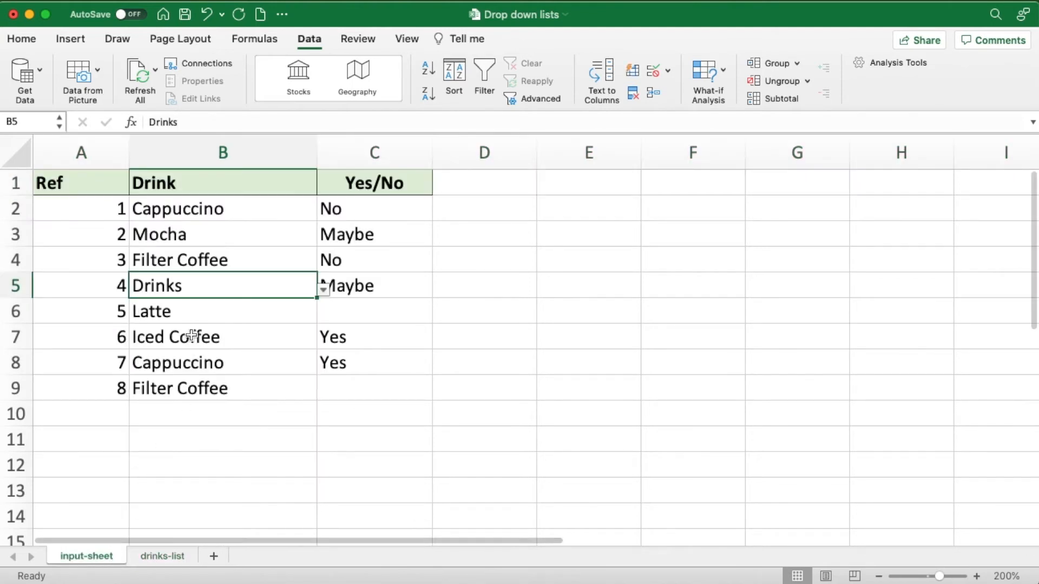
click(197, 311)
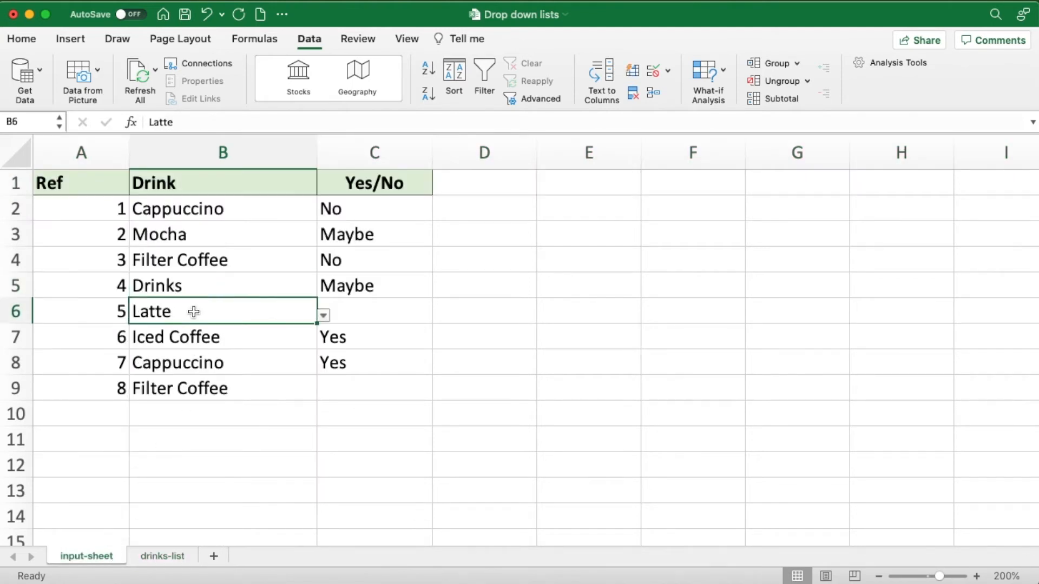
click(323, 315)
click(162, 500)
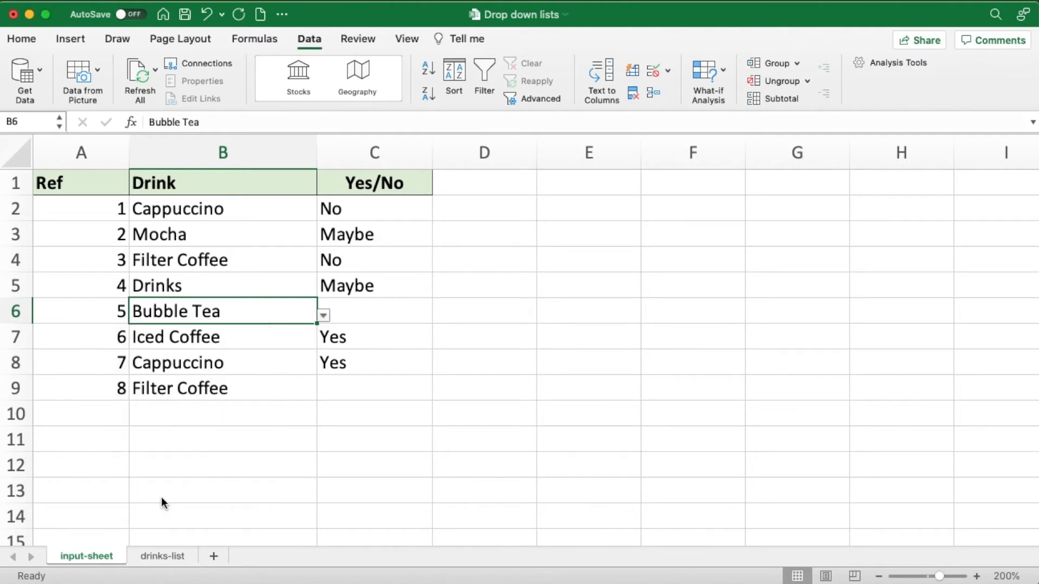
- Check the drop-down options of drink cell B5 without choosing one
click(188, 285)
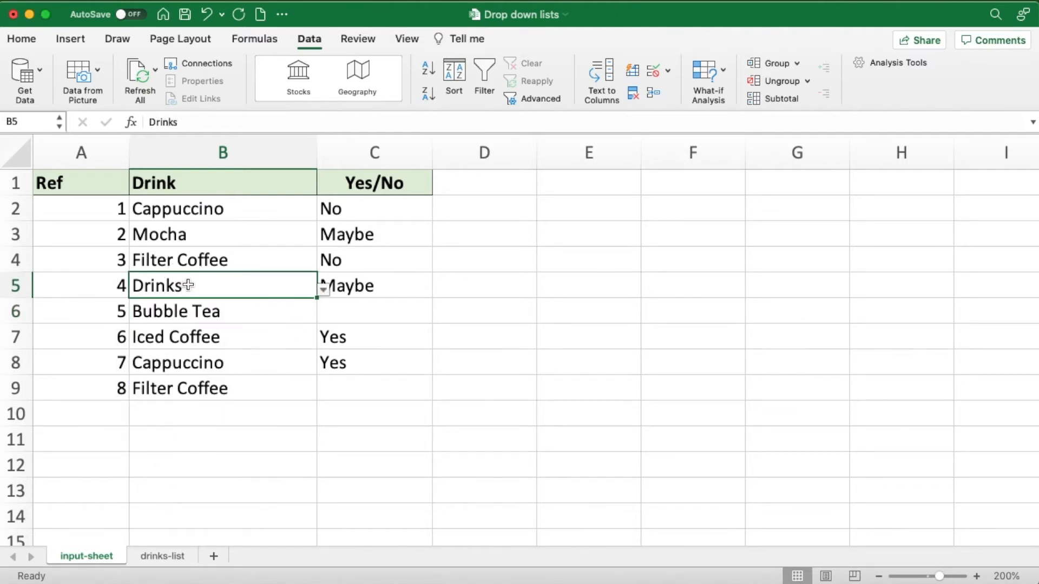
click(323, 290)
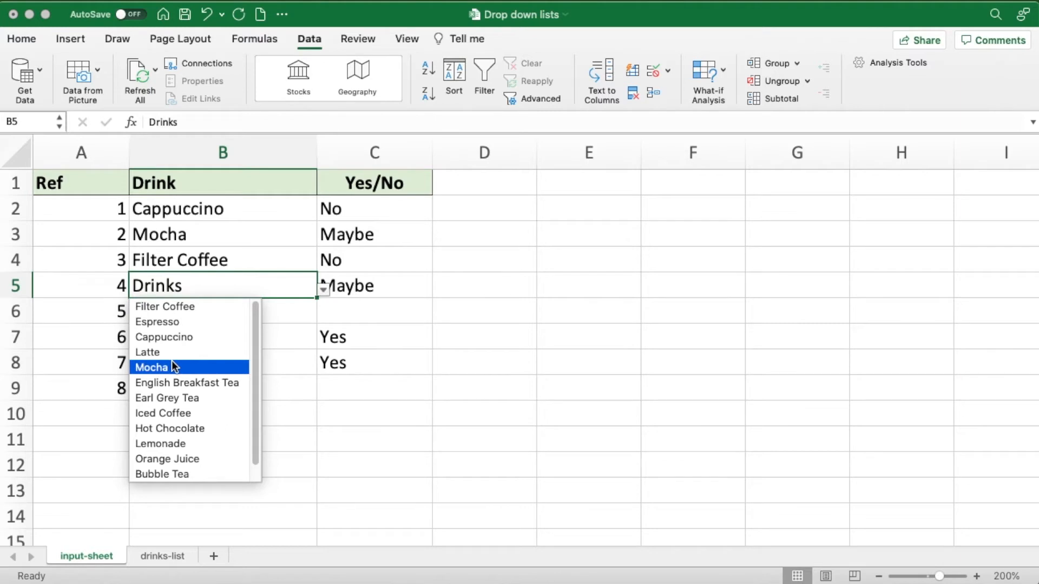
click(241, 256)
click(242, 257)
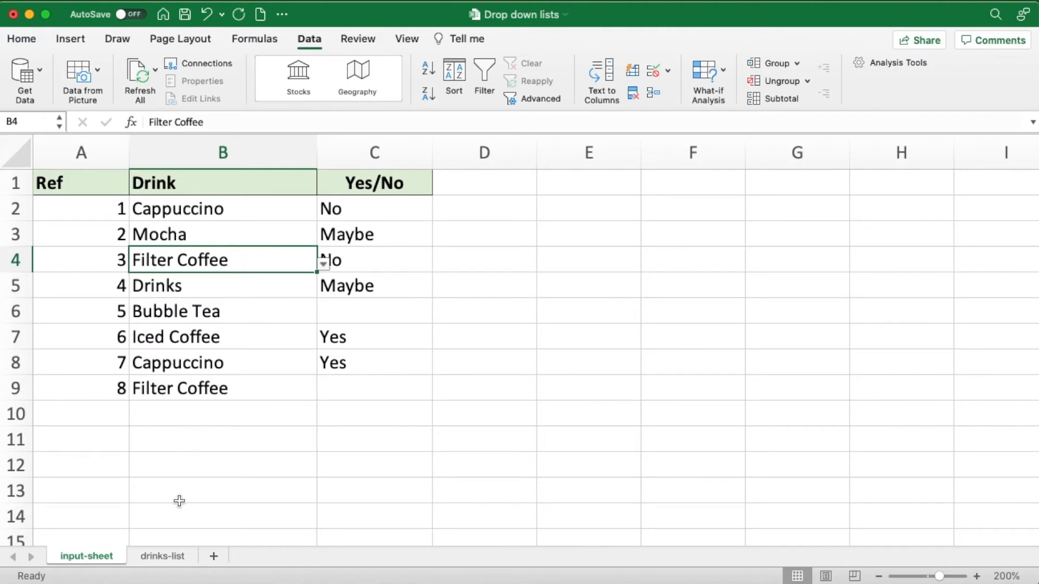
- Review the whole of column A on the drinks-list sheet as the list source, and return to the input-sheet
click(159, 558)
click(146, 336)
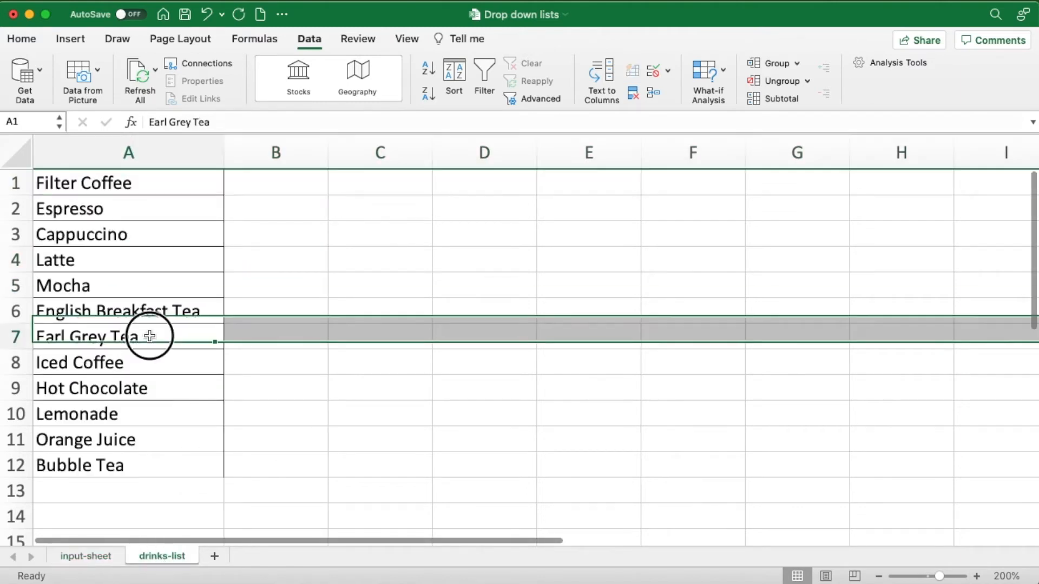
click(143, 157)
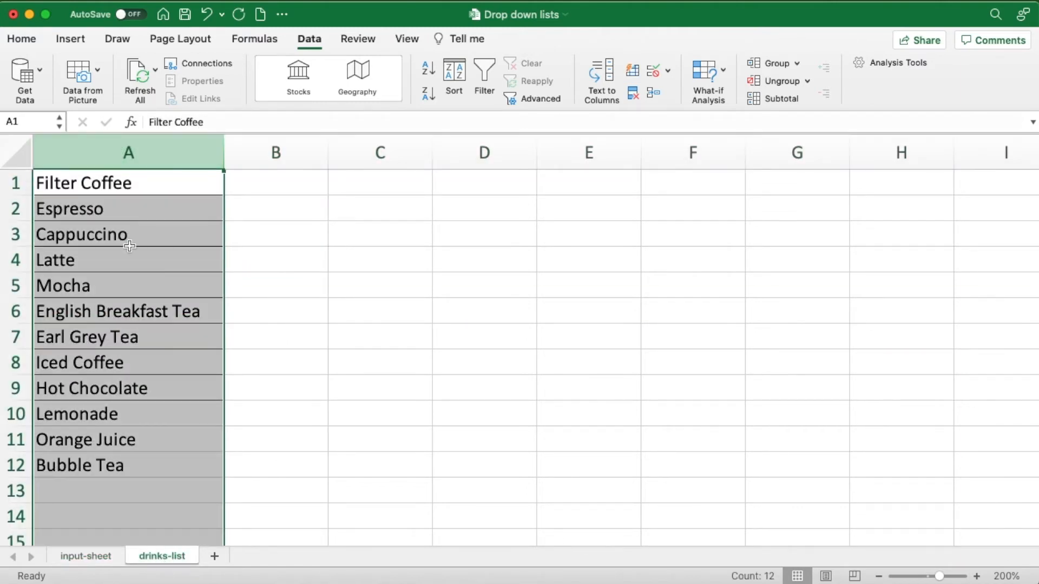
click(91, 556)
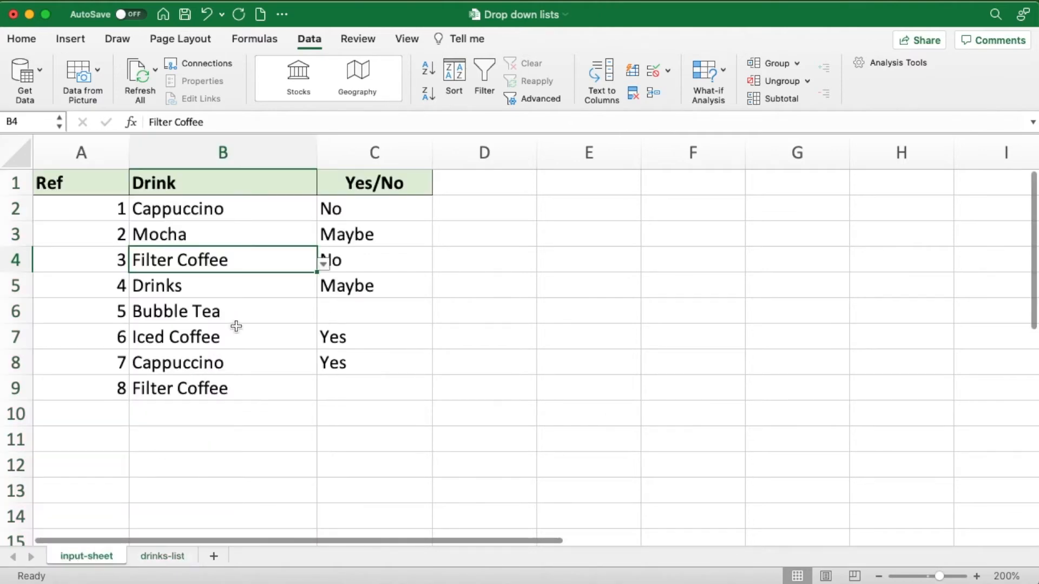
click(198, 286)
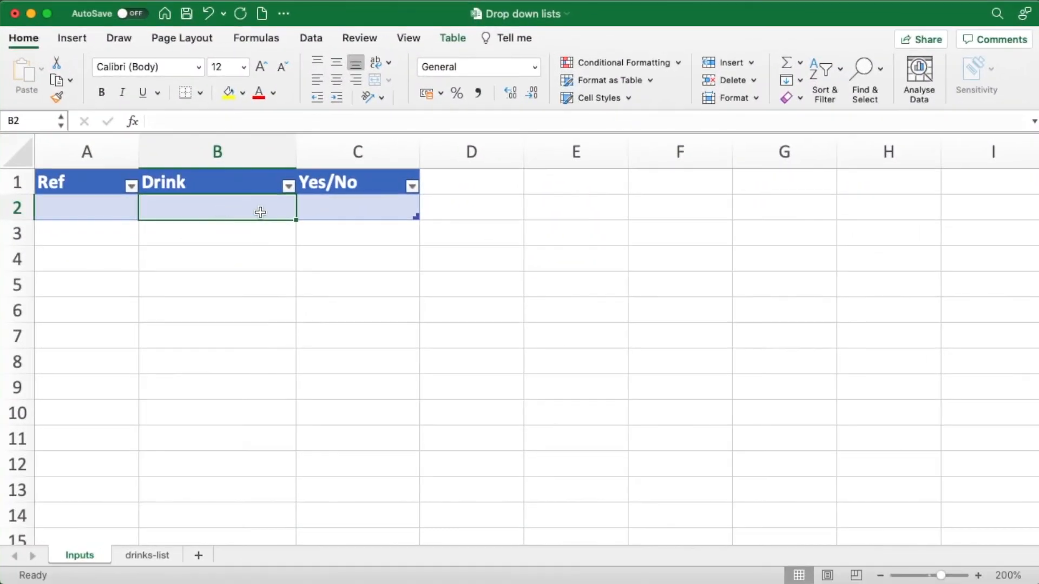
- Examine the empty Ref, Drink and Yes/No table on the Inputs sheet and the Drinks table on the drinks-list sheet
click(332, 209)
click(260, 209)
click(148, 555)
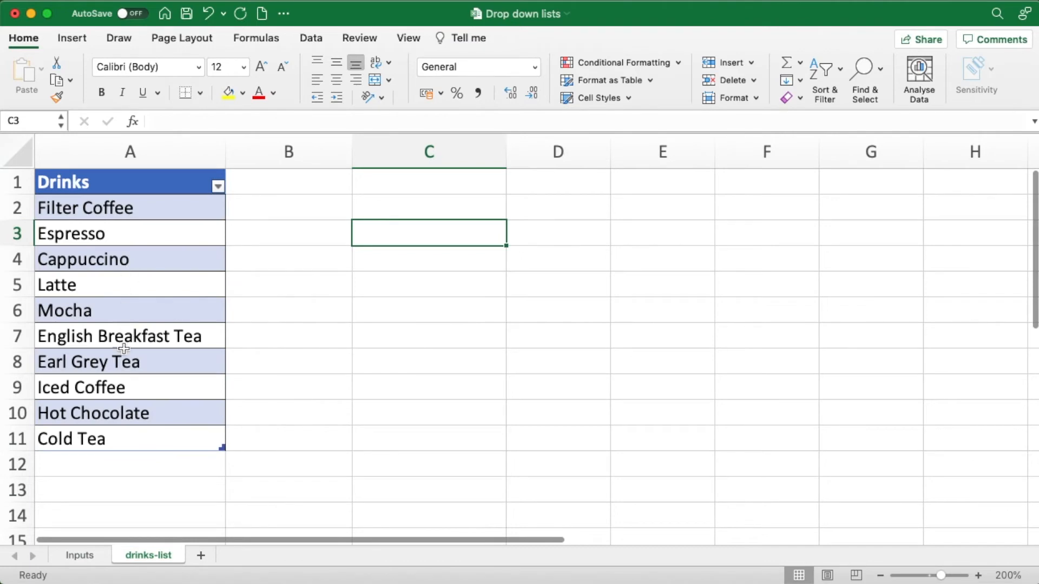
drag(127, 213, 96, 430)
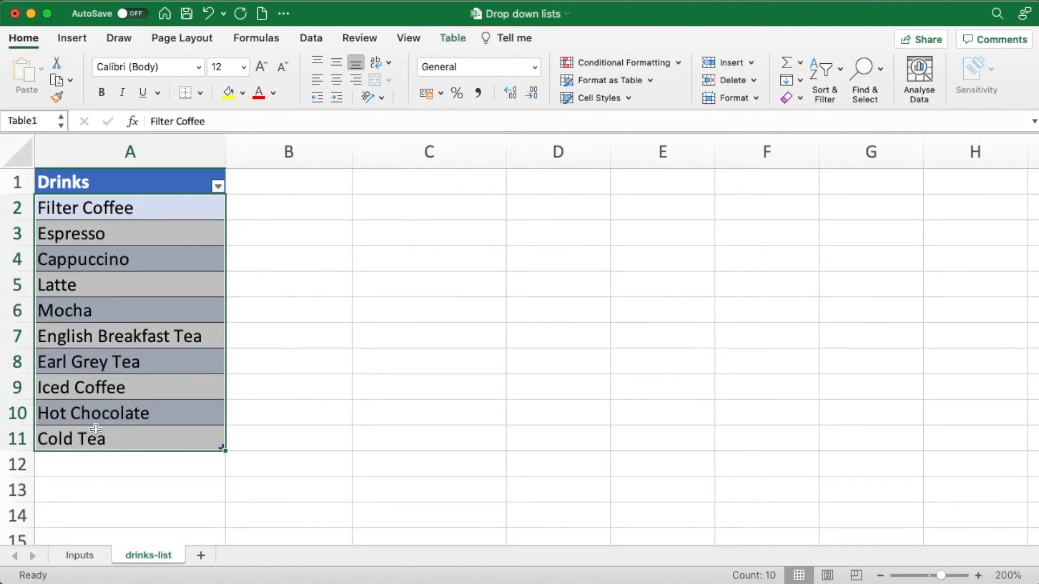
click(85, 558)
click(146, 557)
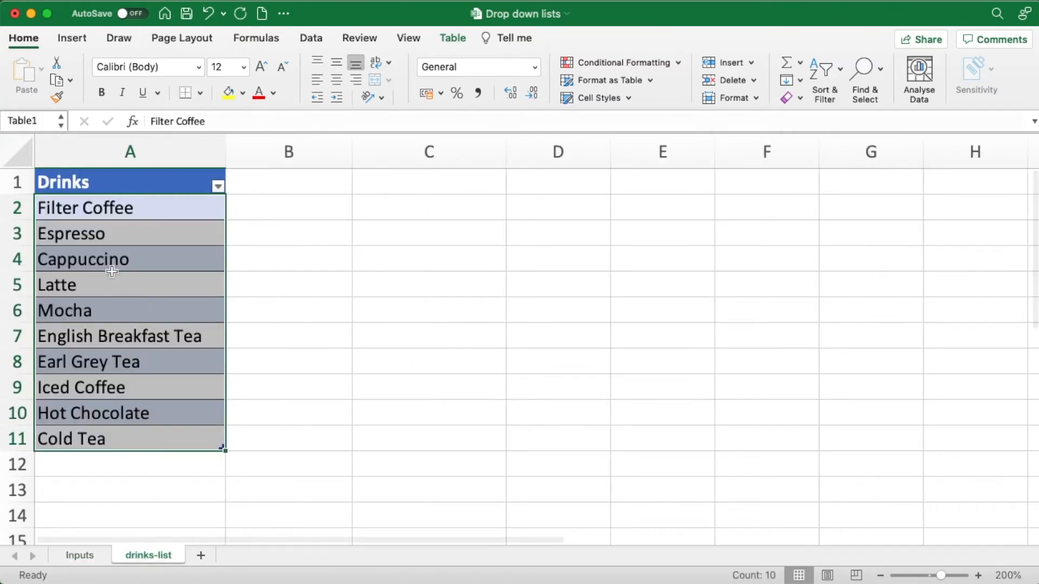
drag(114, 239, 126, 245)
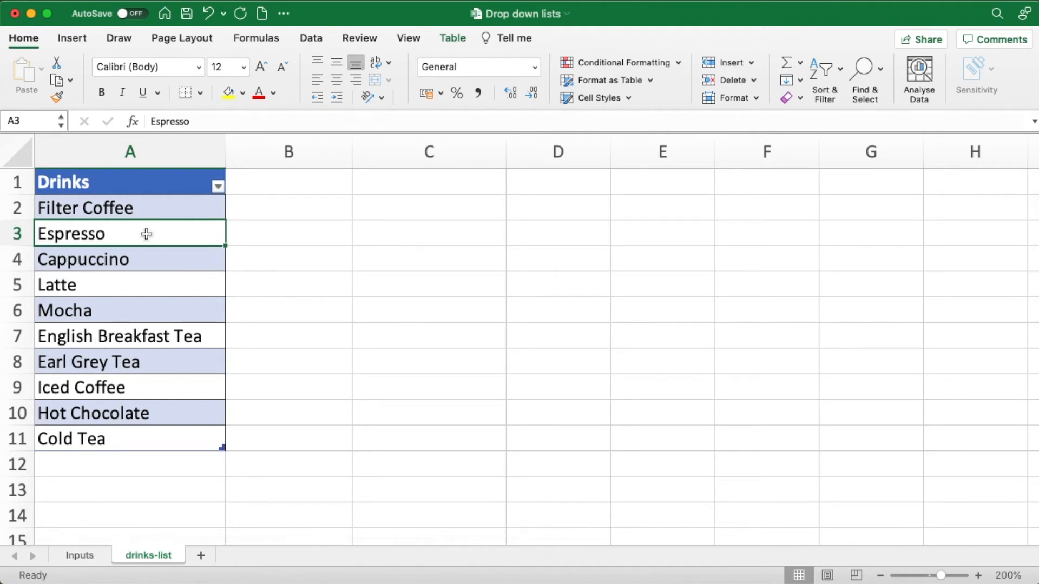
- Add a list data validation to C3 on the drinks-list sheet with source =$A$2:$A$11, and choose Earl Grey Tea from it
click(362, 233)
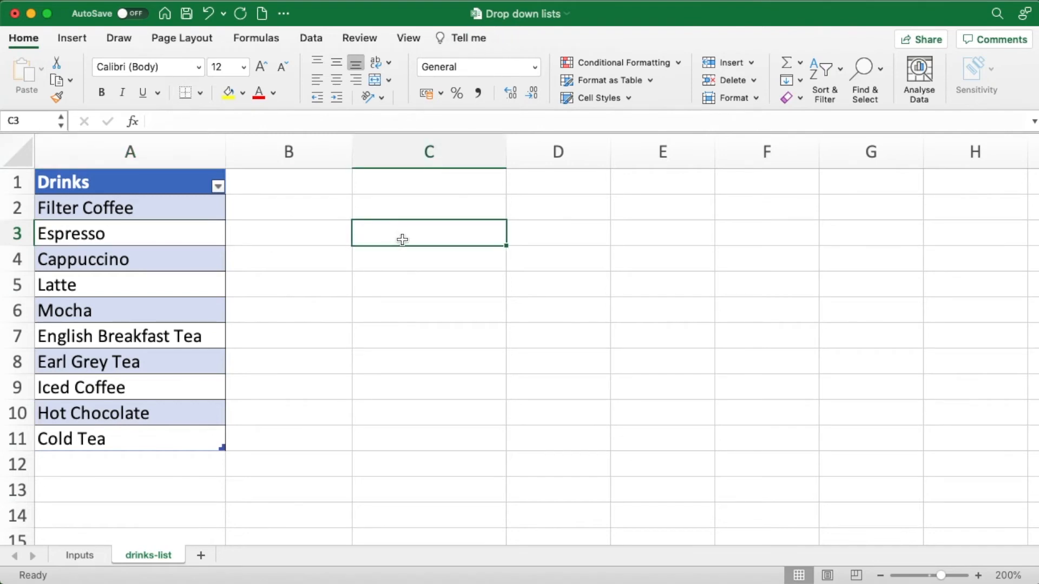
click(311, 38)
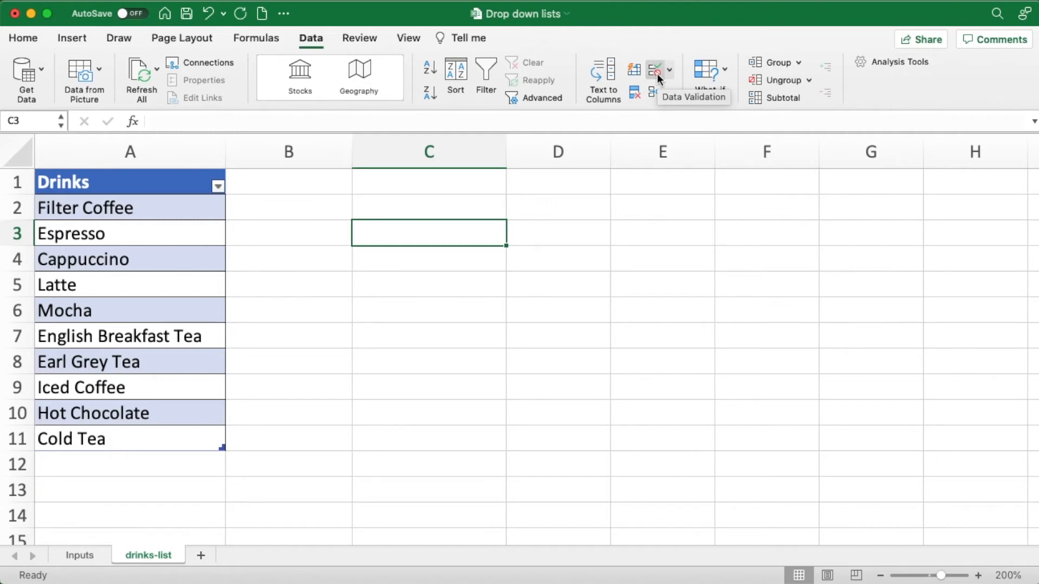
click(657, 73)
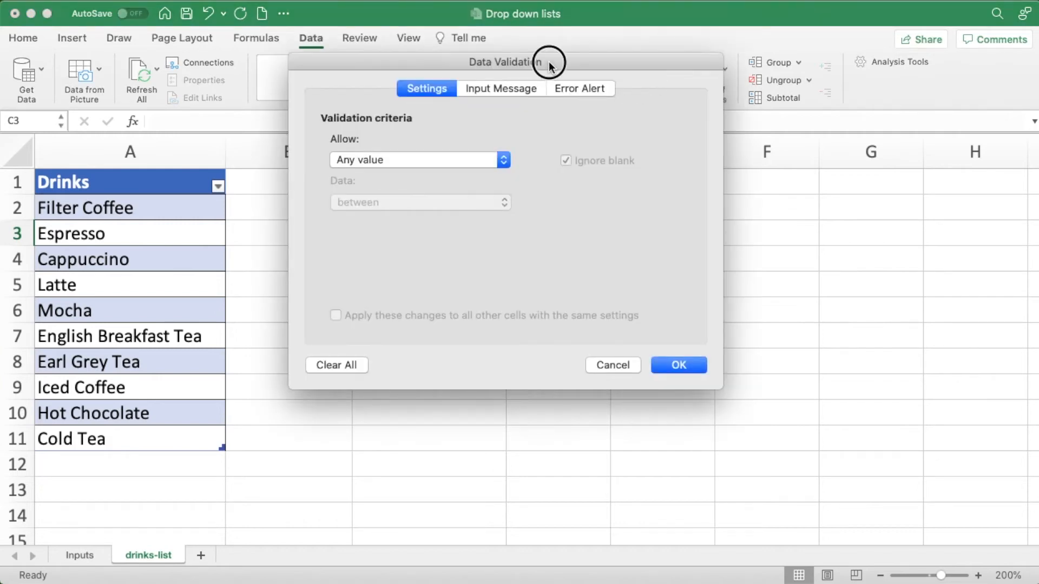
drag(549, 64, 704, 130)
click(663, 229)
click(546, 277)
click(502, 319)
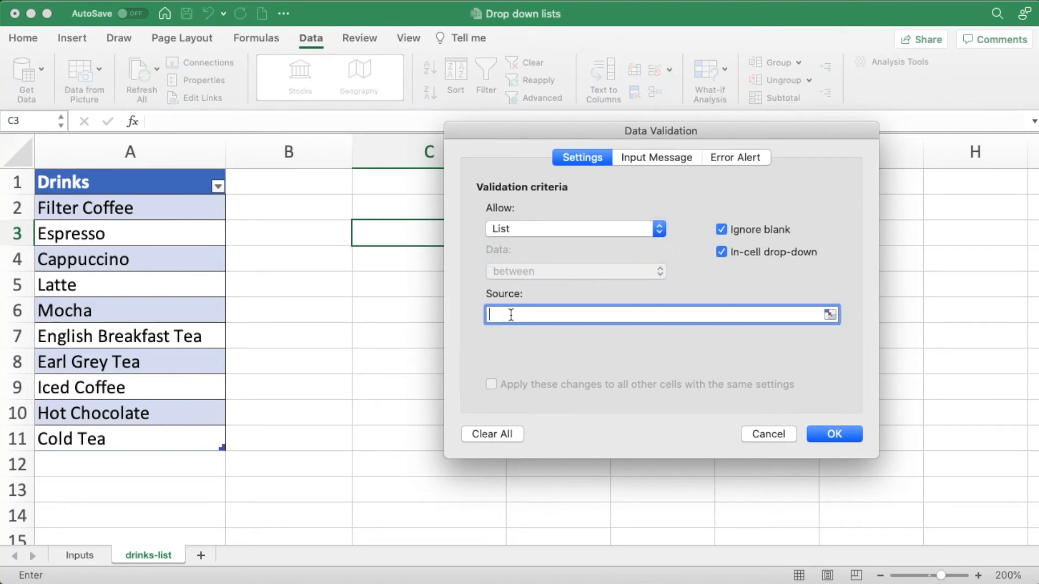
drag(152, 209, 166, 431)
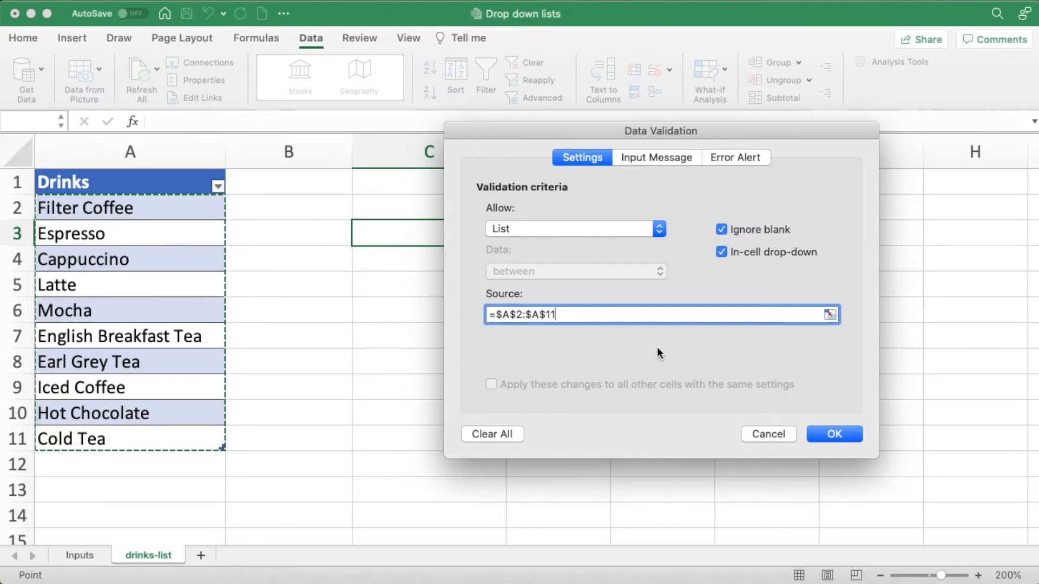
click(822, 436)
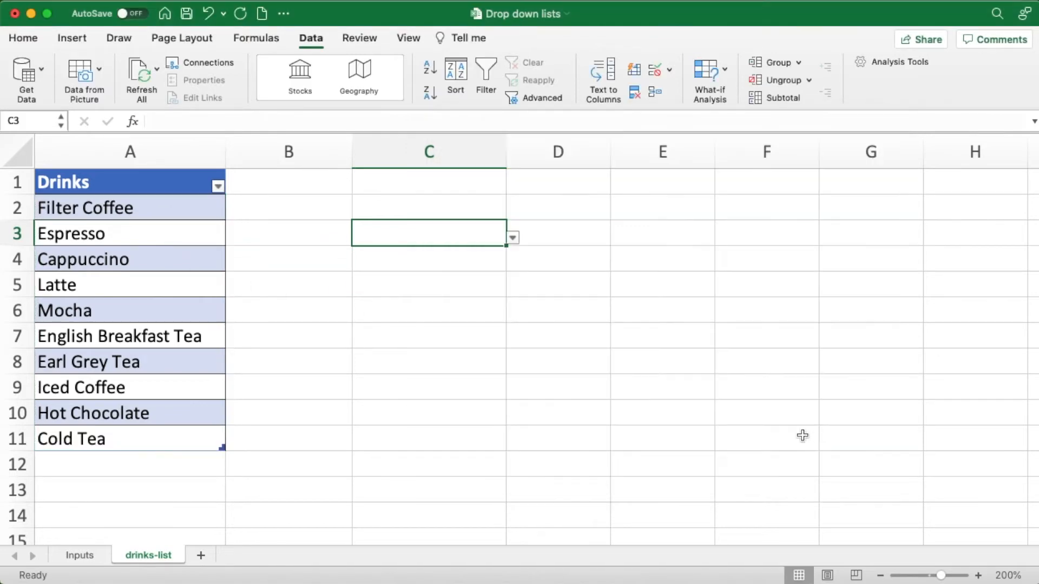
click(513, 238)
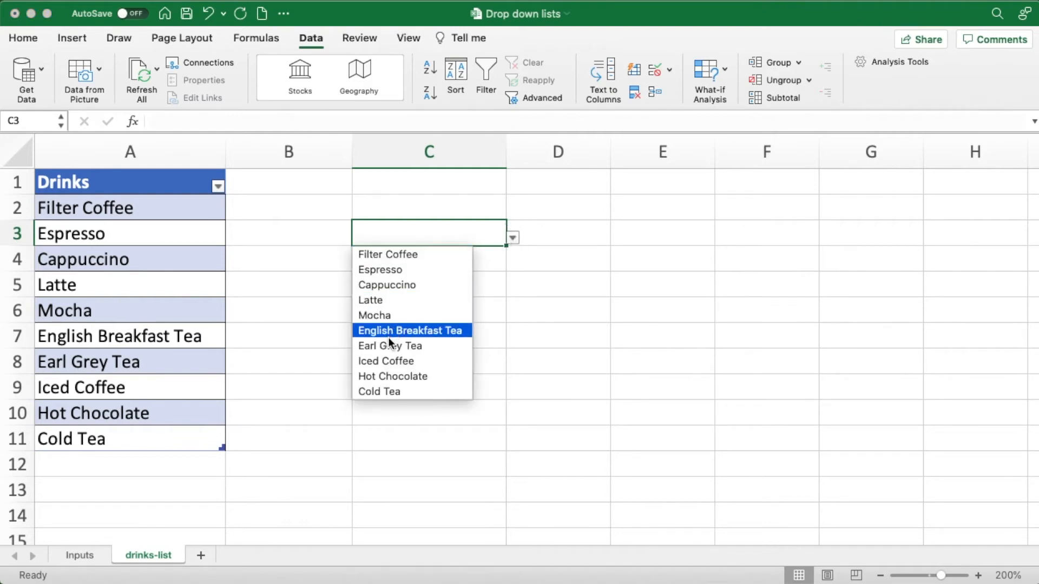
click(399, 346)
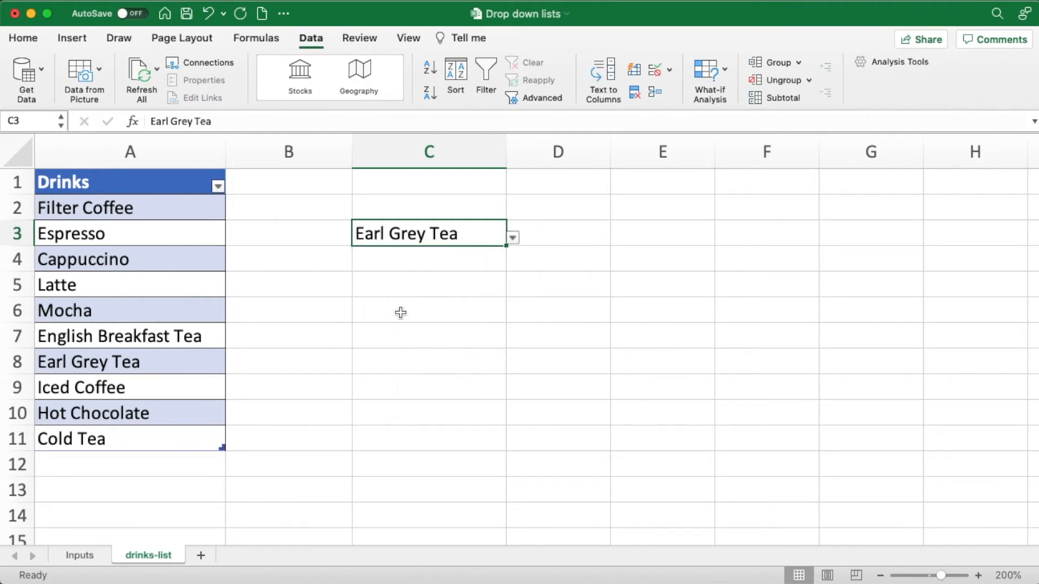
- Add Orange Juice in A12 directly below the last entry of the Drinks table
click(153, 457)
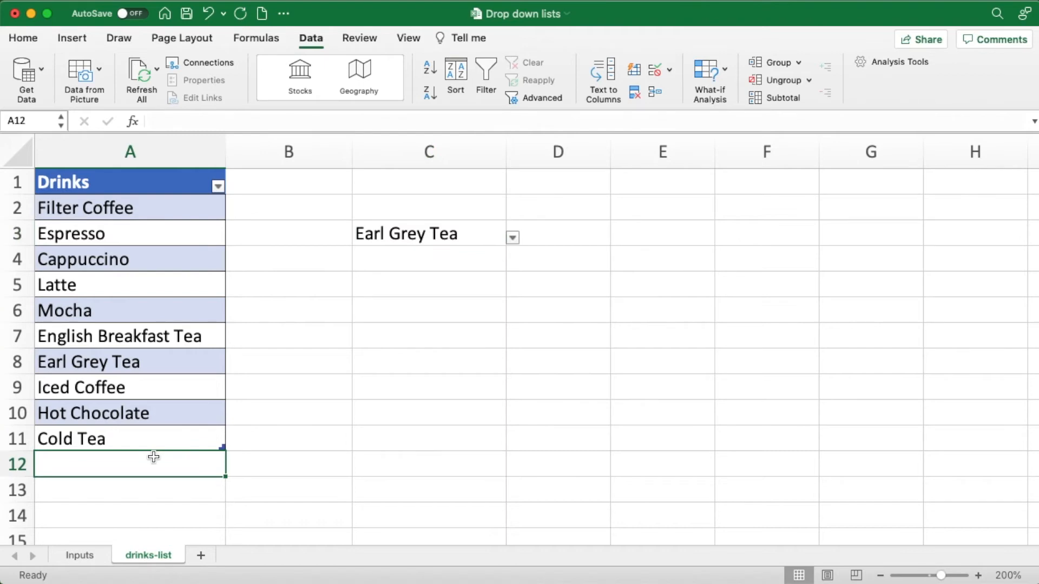
text(Orange )
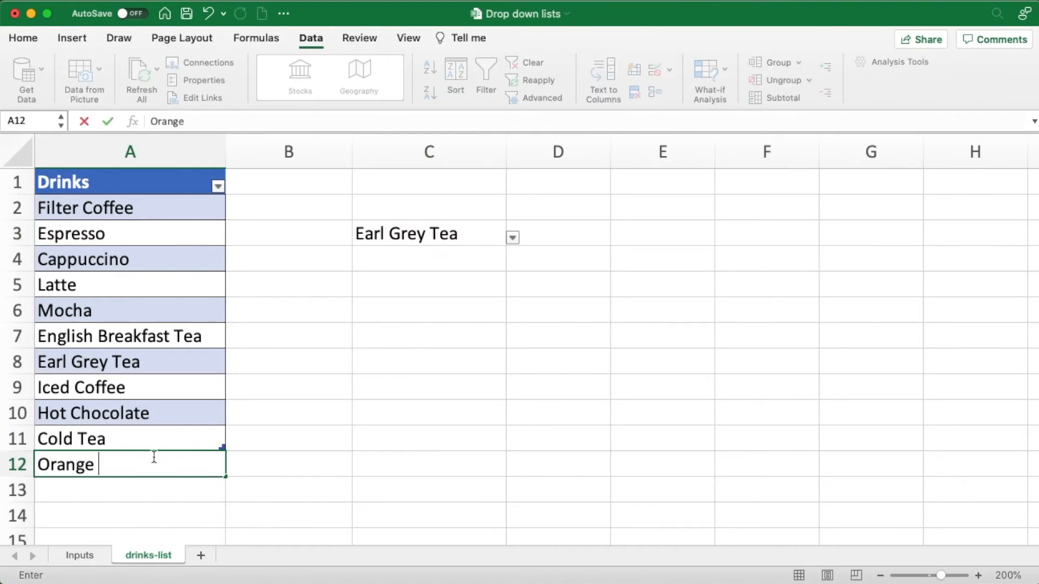
text(Juice)
key(Return)
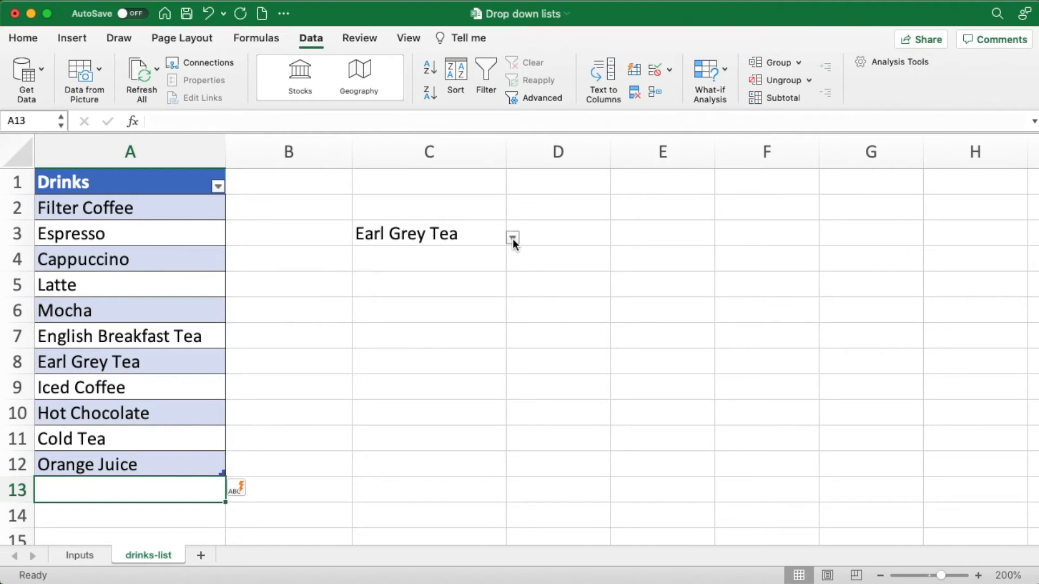
- Choose Orange Juice from the drop-down list of C3 and recheck its options
click(461, 276)
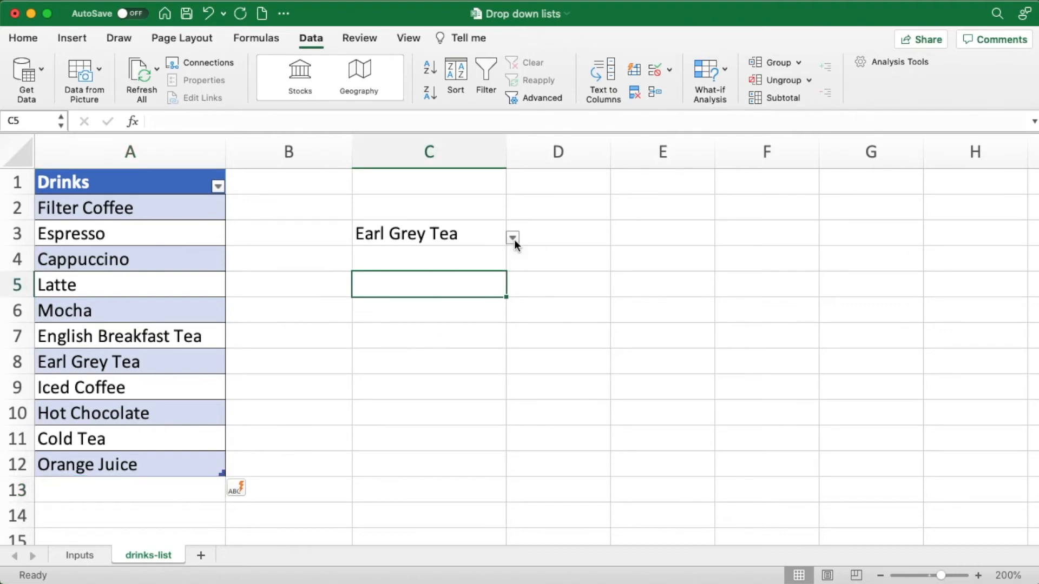
click(420, 248)
click(512, 237)
click(402, 407)
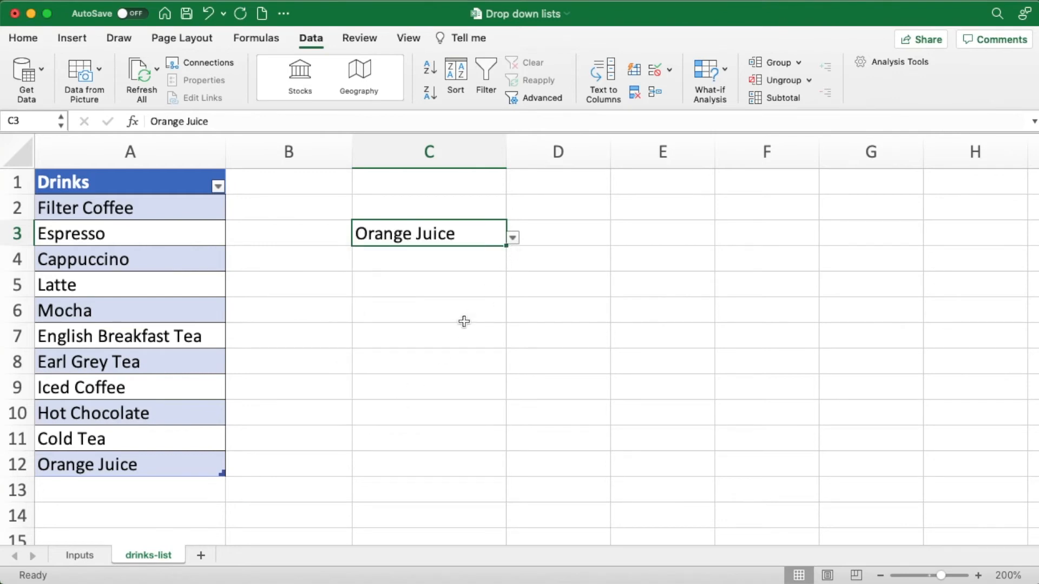
click(513, 238)
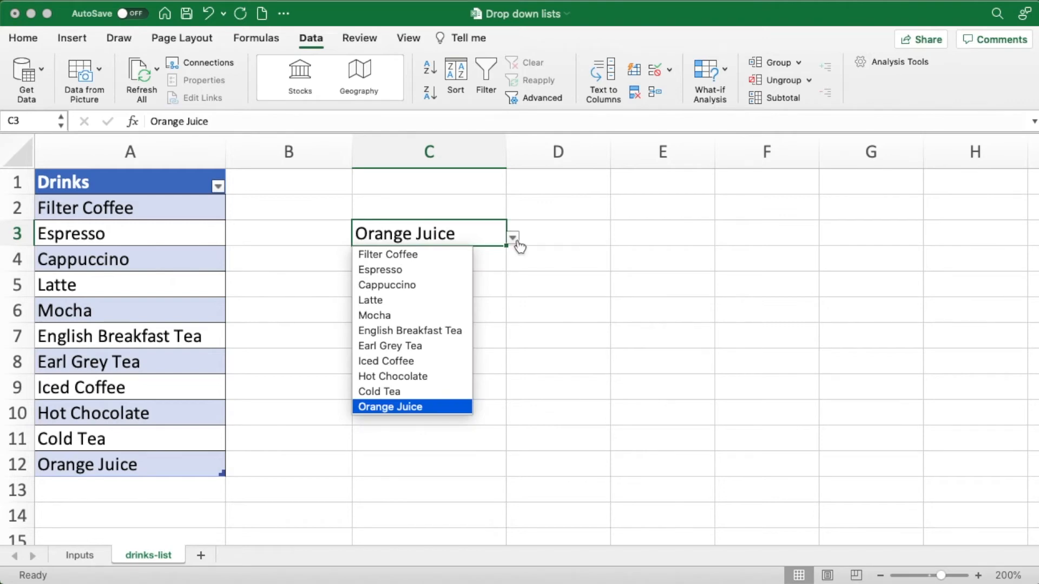
click(525, 313)
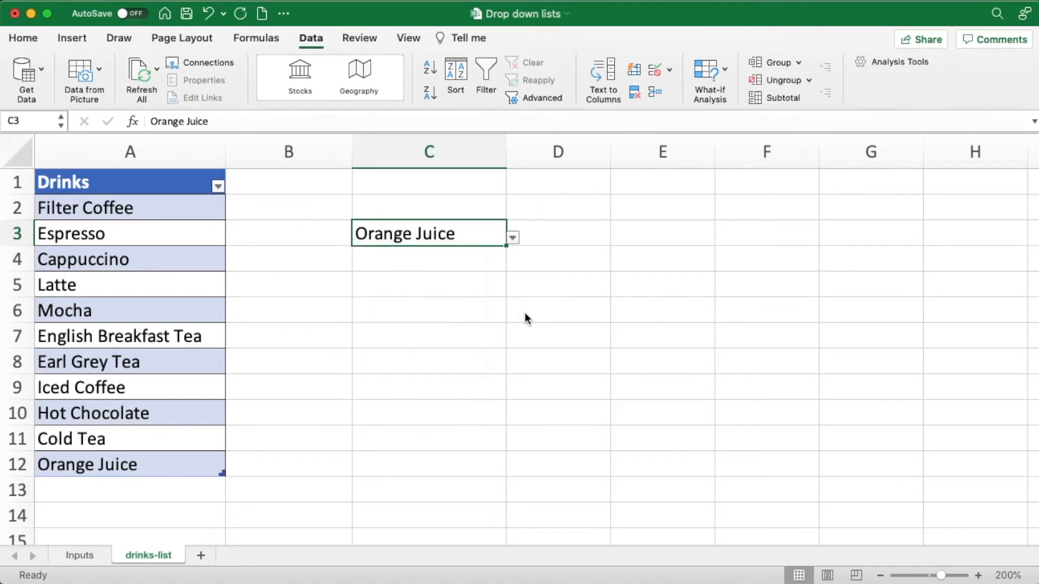
- Add a list data validation to Drink cell B2 on the Inputs sheet, sourced from A2:A12 of the drinks-list sheet, and check its options
click(79, 556)
click(223, 208)
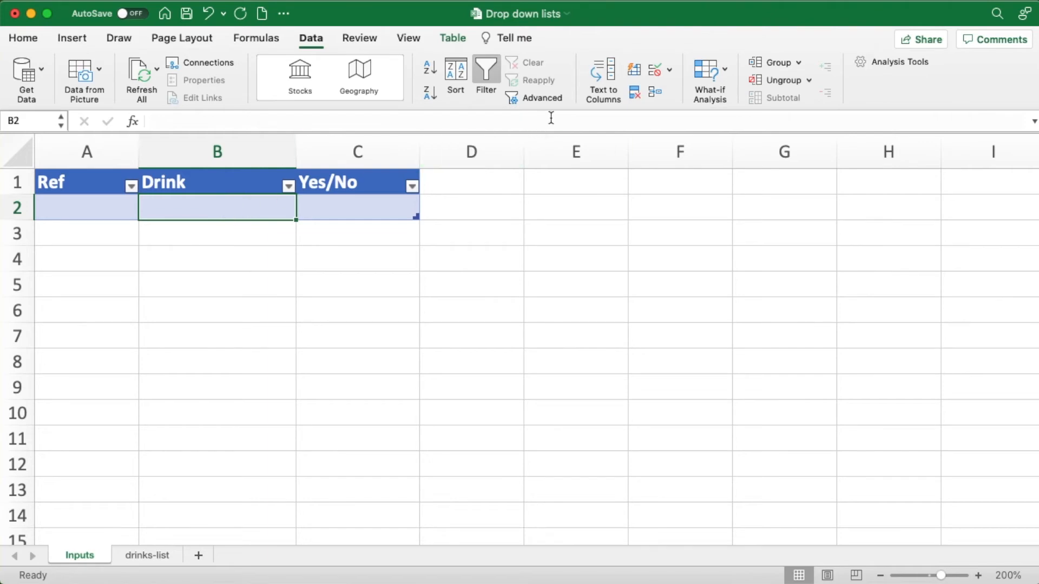
click(655, 71)
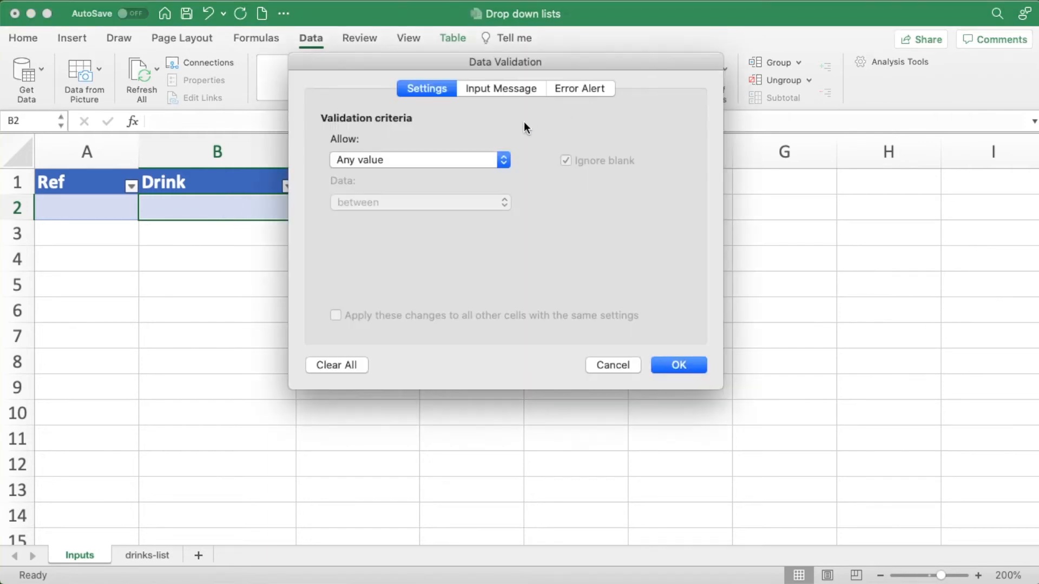
click(501, 160)
click(342, 207)
click(348, 244)
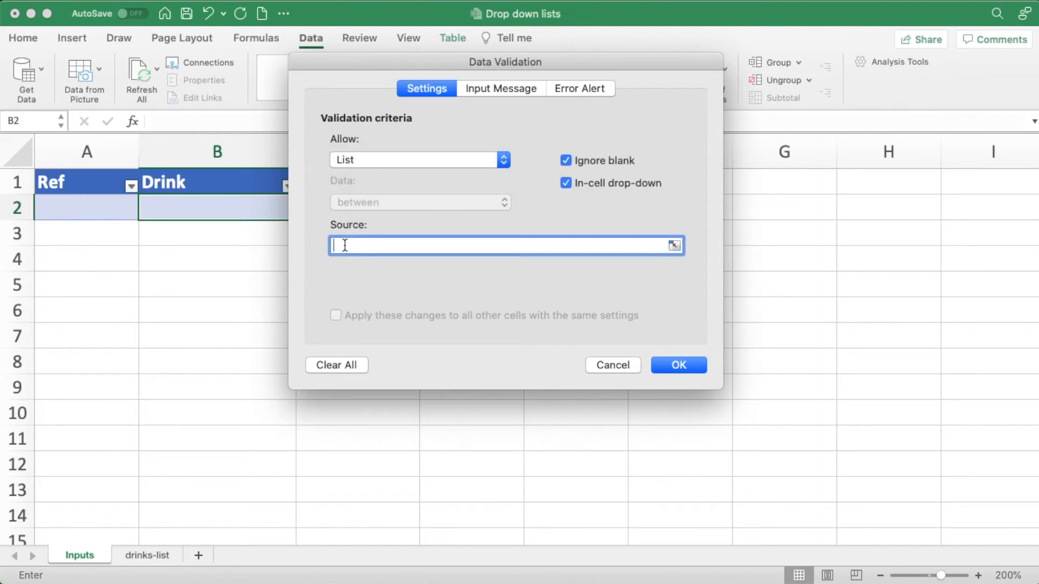
click(146, 556)
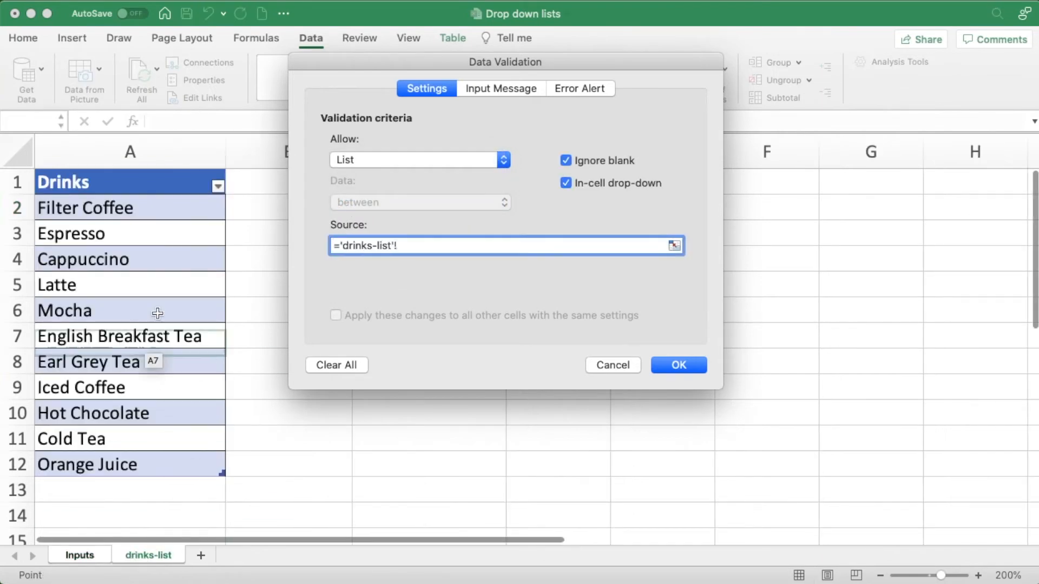
drag(148, 217, 168, 479)
click(671, 364)
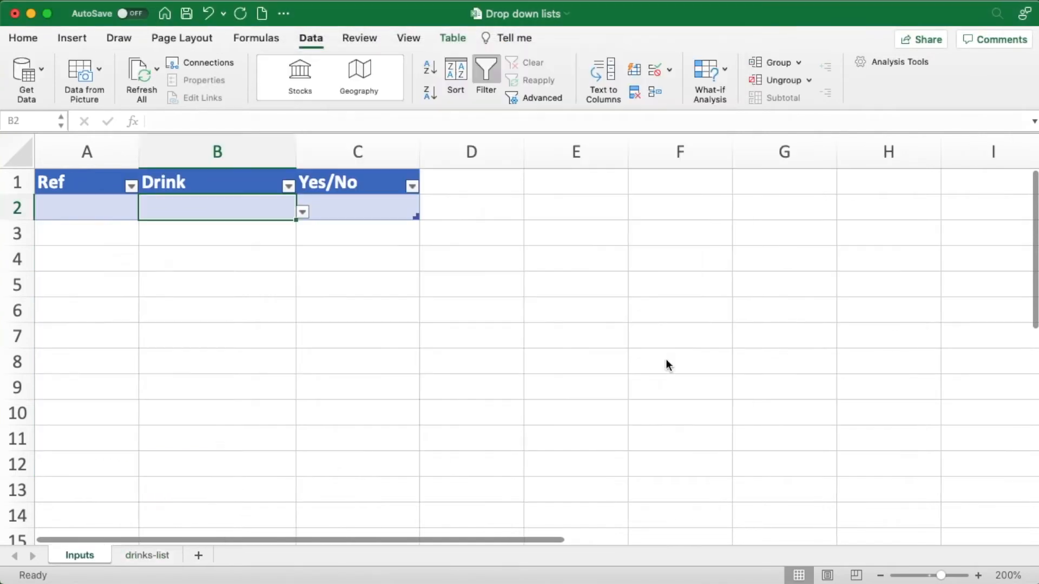
click(303, 212)
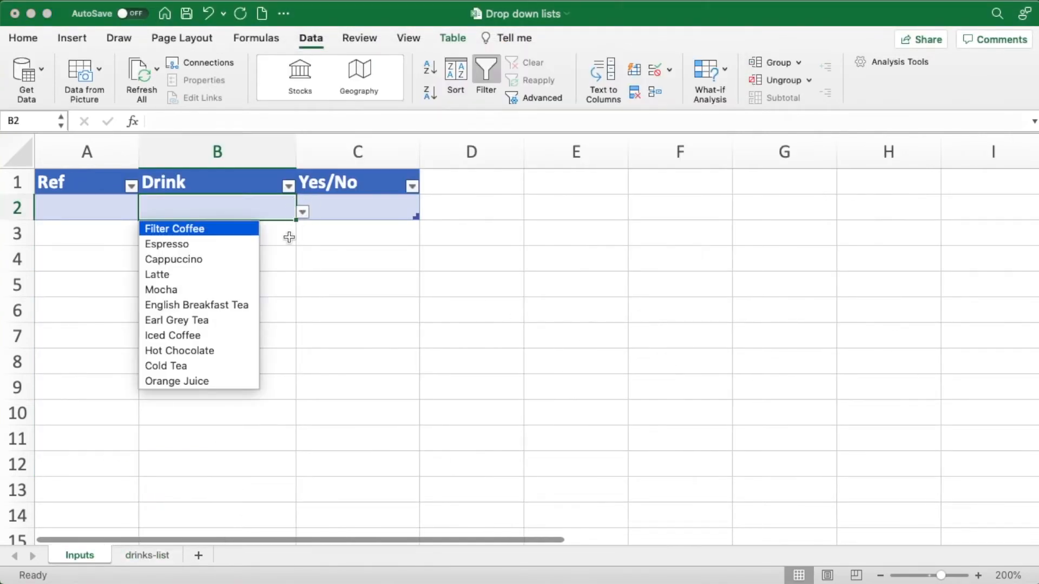
- Choose Orange Juice for Drink cell B2 on the Inputs sheet, and add Lemonade in A13 below the Drinks table on the drinks-list sheet
click(208, 379)
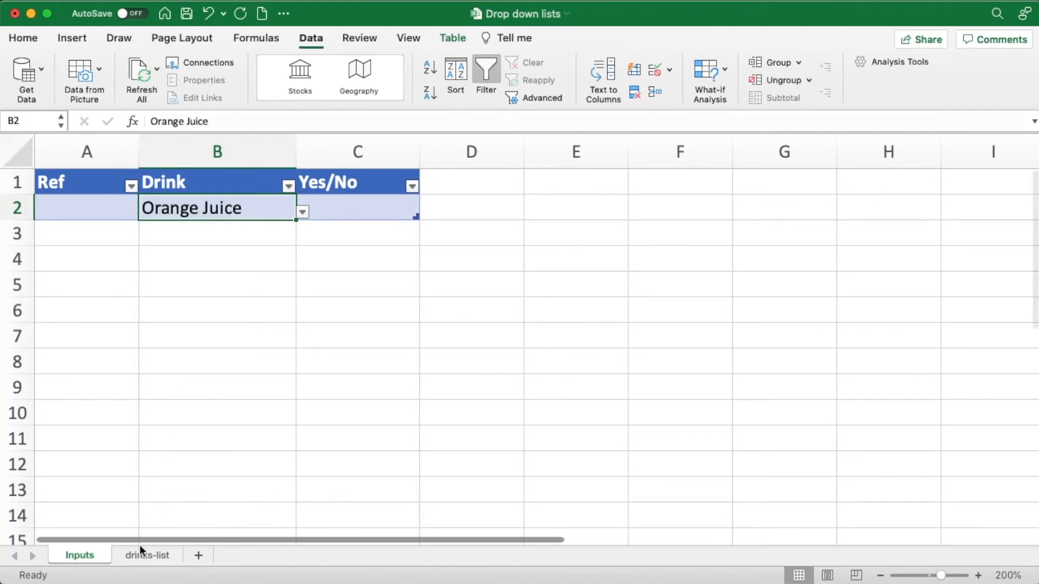
click(151, 556)
click(126, 488)
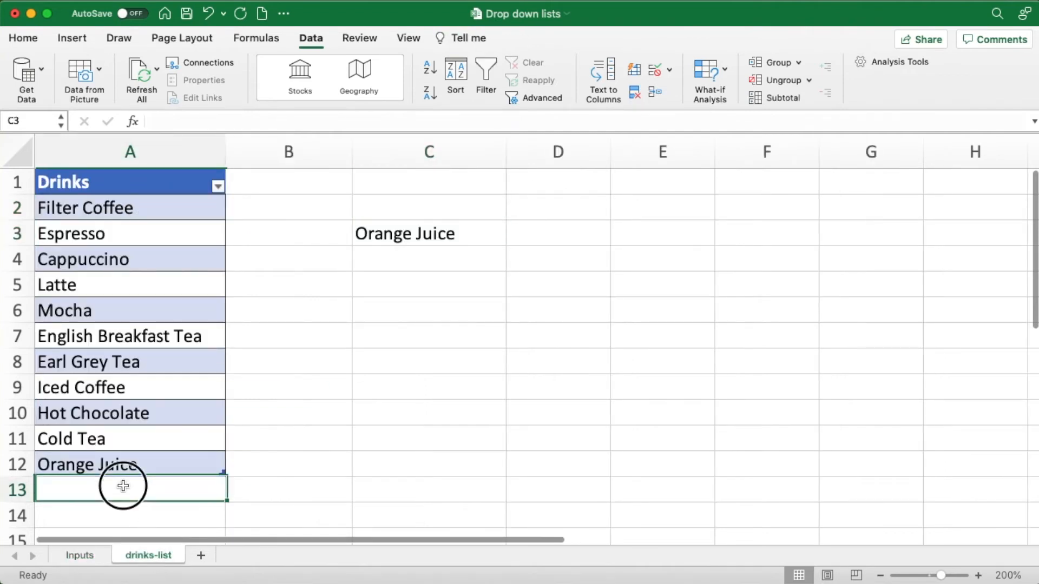
text(Le)
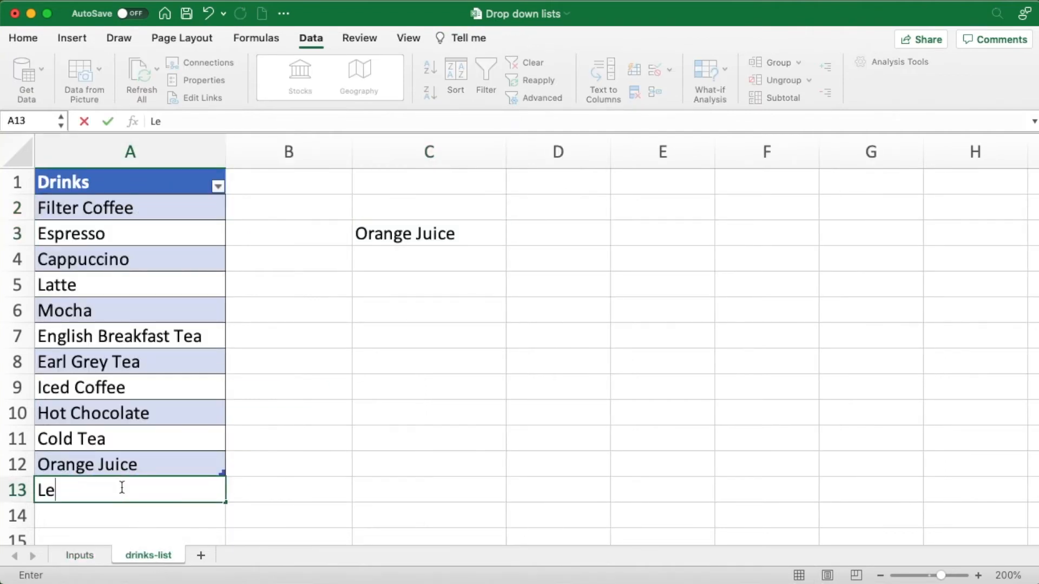
text(monade)
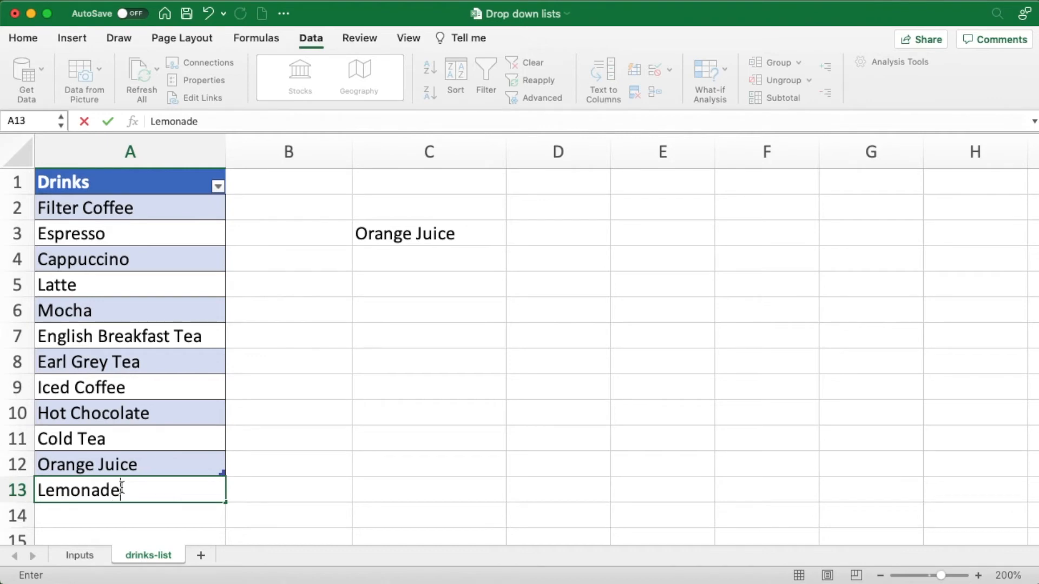
key(Return)
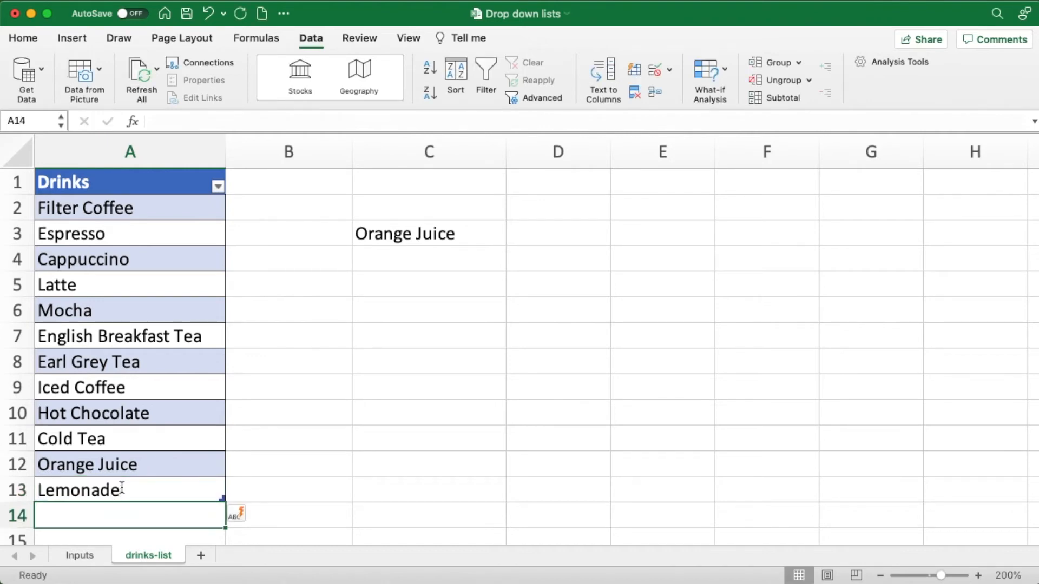
- Choose Lemonade from the drop-down list of C3 on the drinks-list sheet
click(424, 236)
click(512, 238)
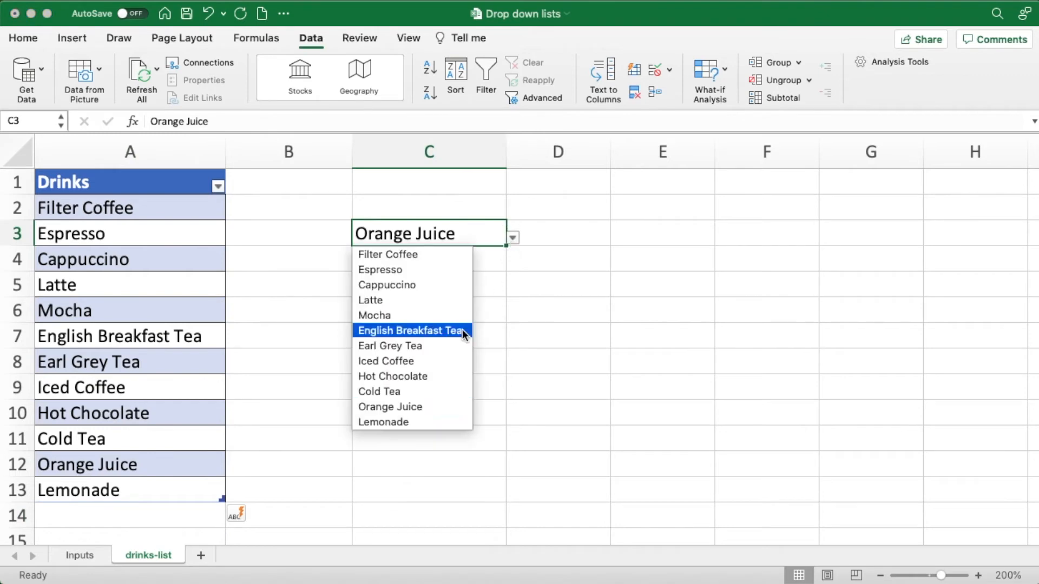
click(404, 423)
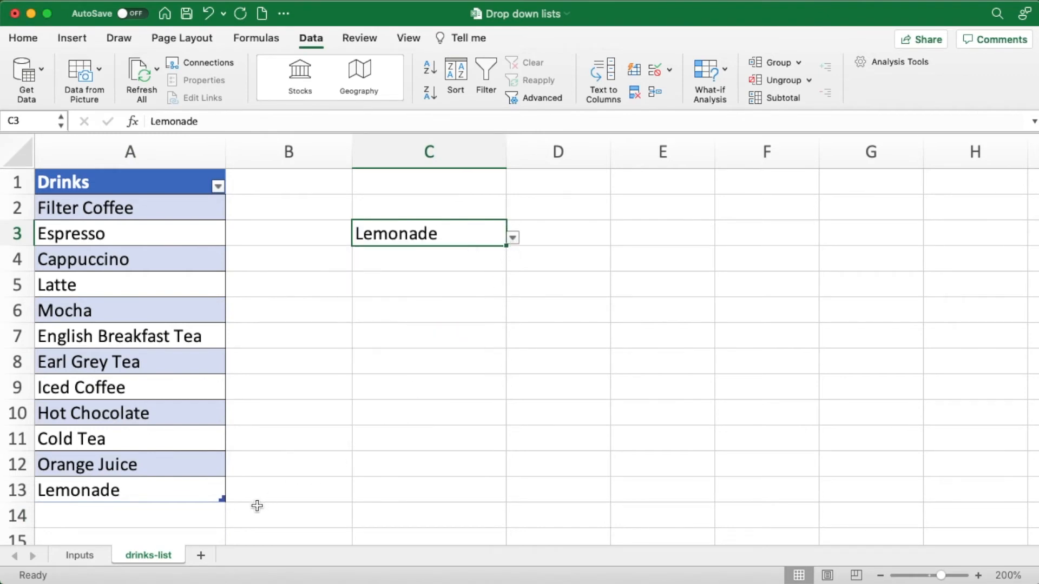
- Compare the drop-down options of Drink cell B2 on the Inputs sheet with those of C3 on the drinks-list sheet
click(90, 556)
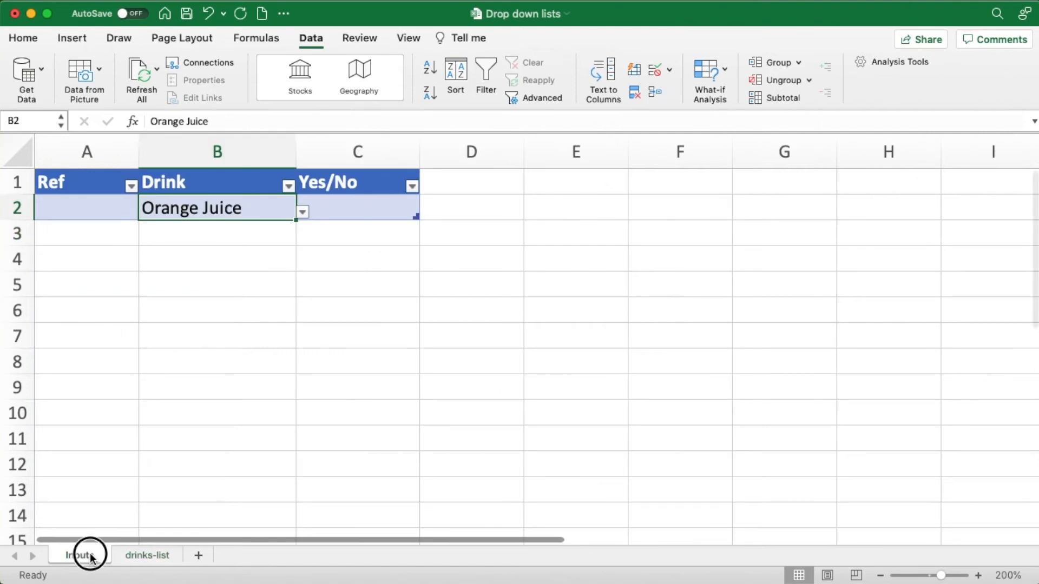
click(302, 214)
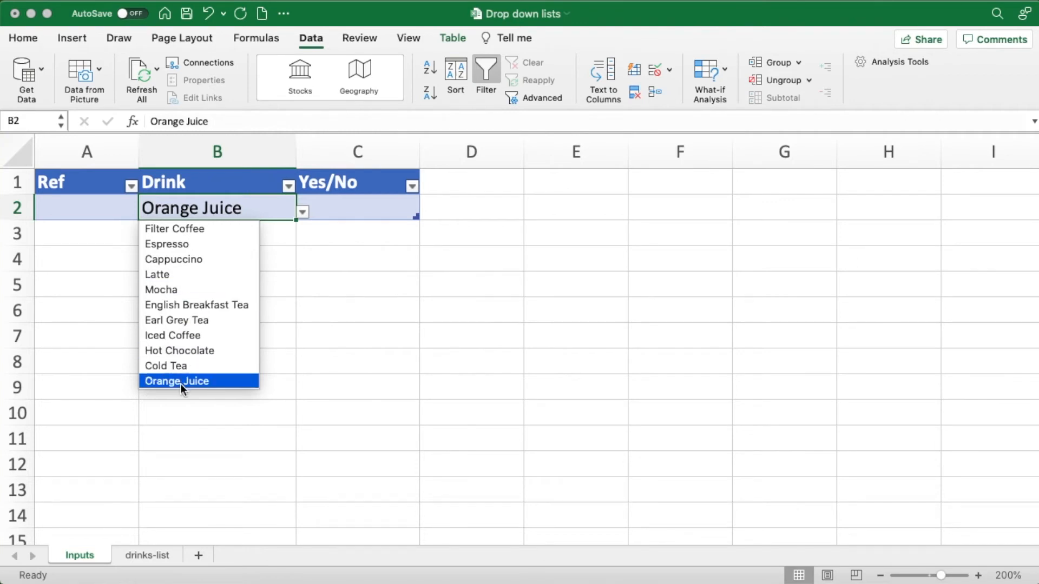
click(144, 552)
click(145, 552)
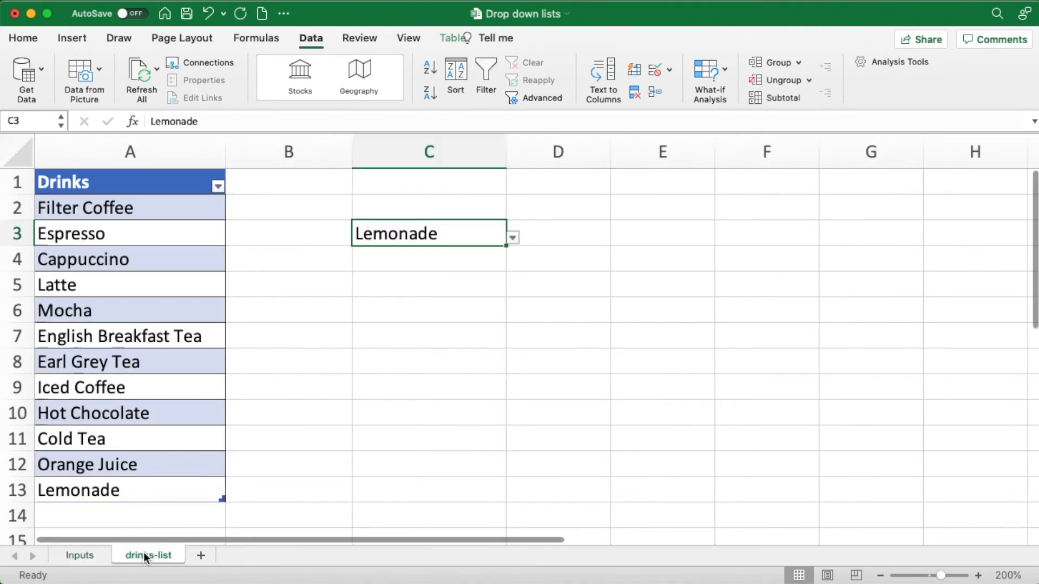
click(512, 239)
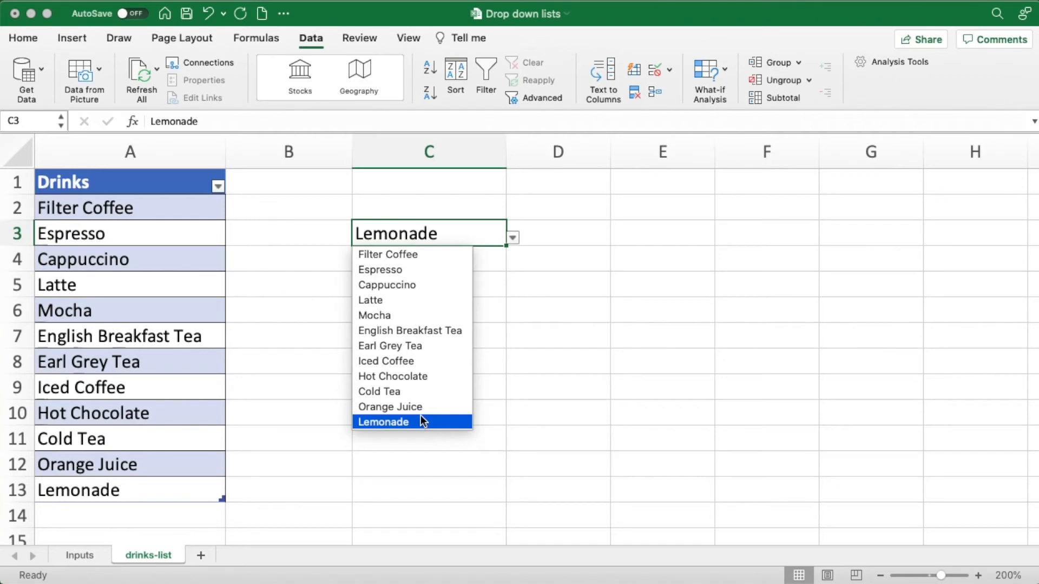
click(84, 555)
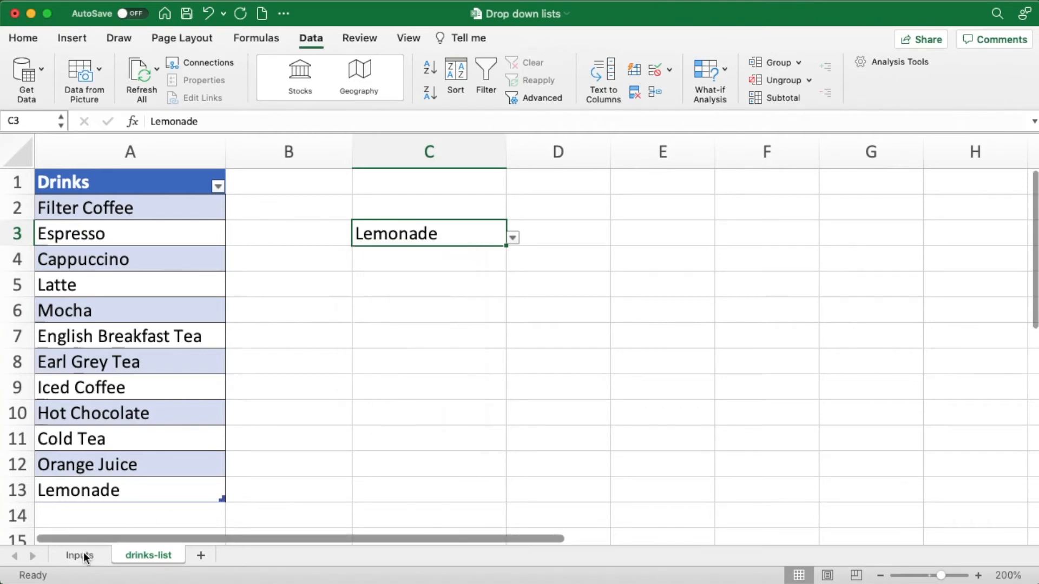
click(513, 238)
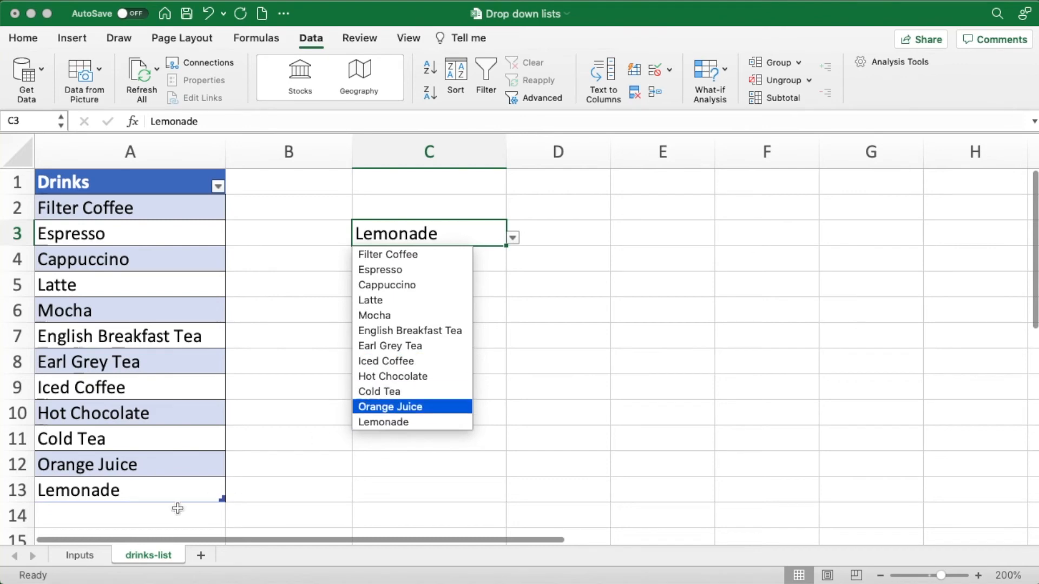
click(79, 558)
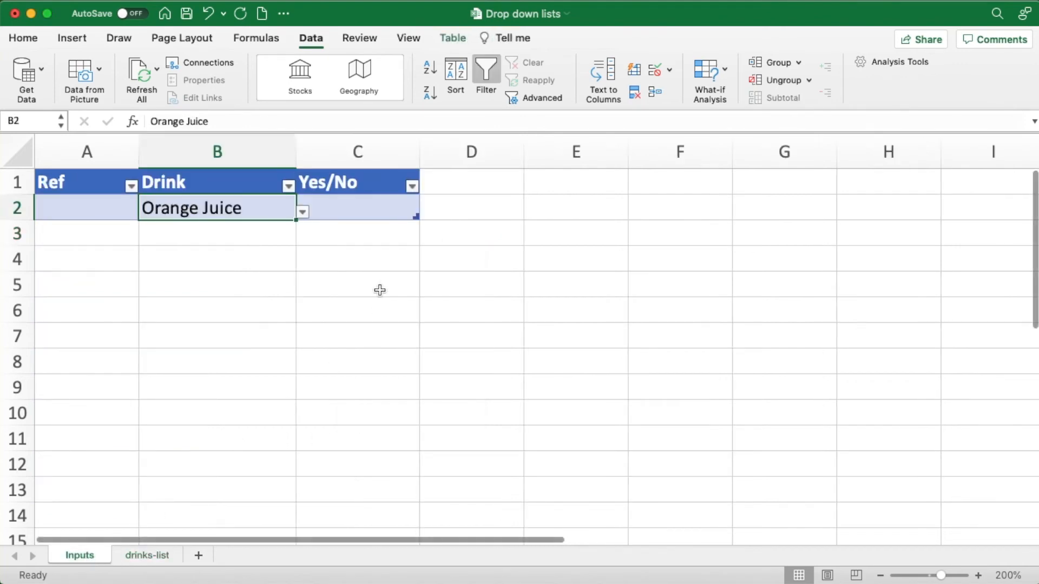
click(303, 212)
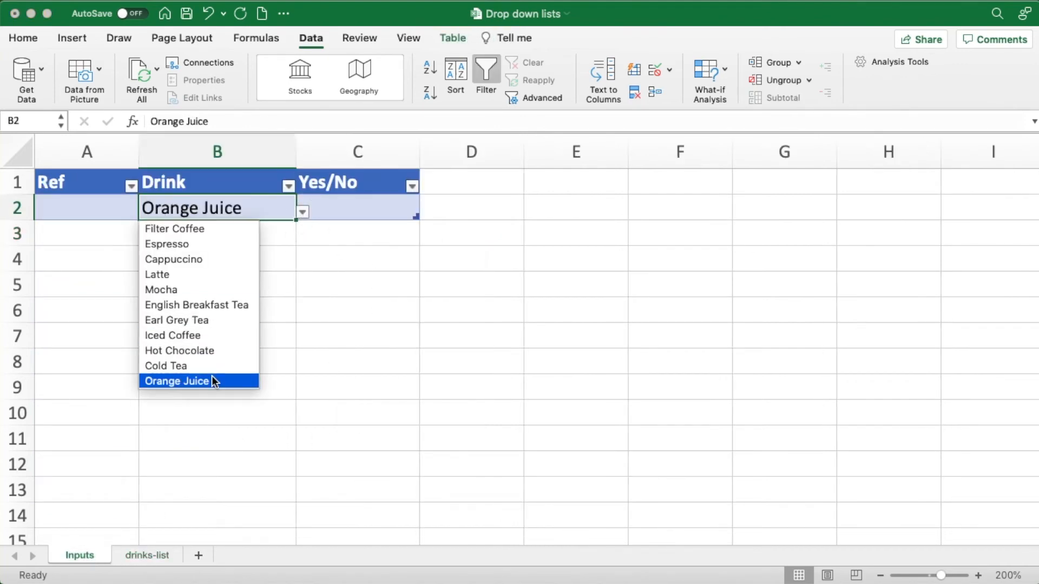
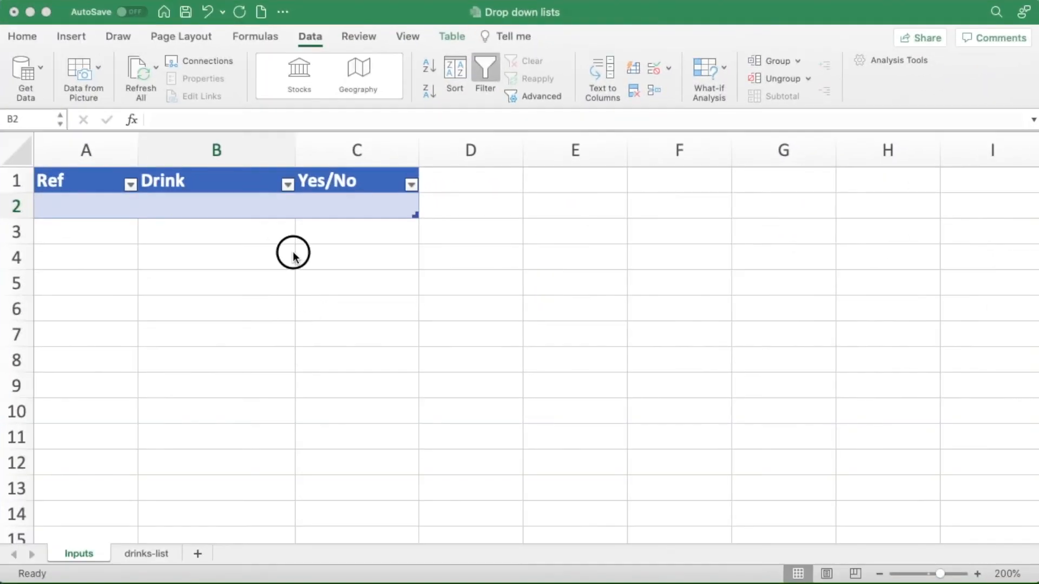
- Add a list data validation to Drink cell B2 on the Inputs sheet with the source =INDIRECT("Table1")
click(251, 206)
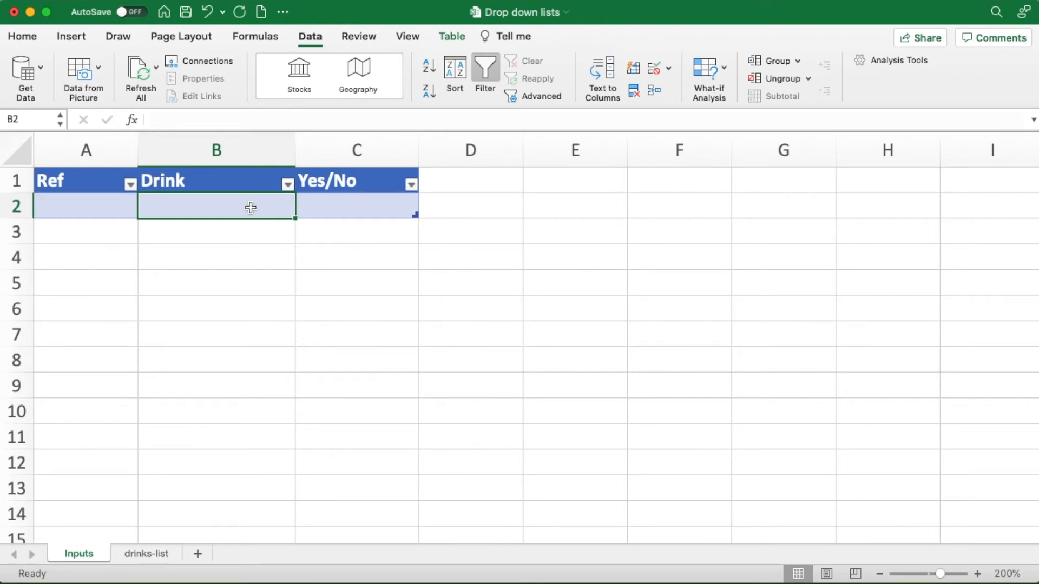
click(657, 69)
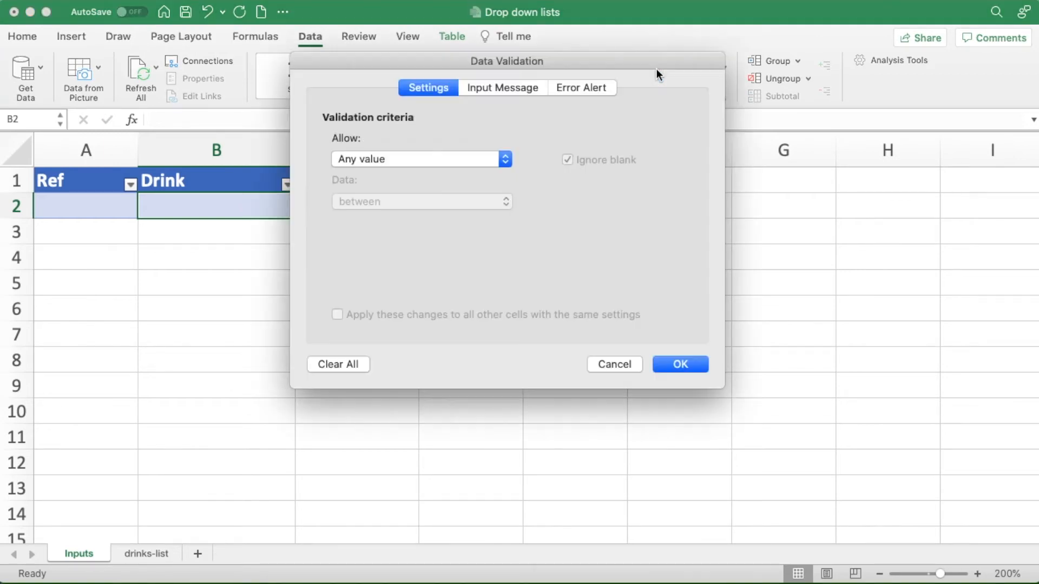
click(505, 160)
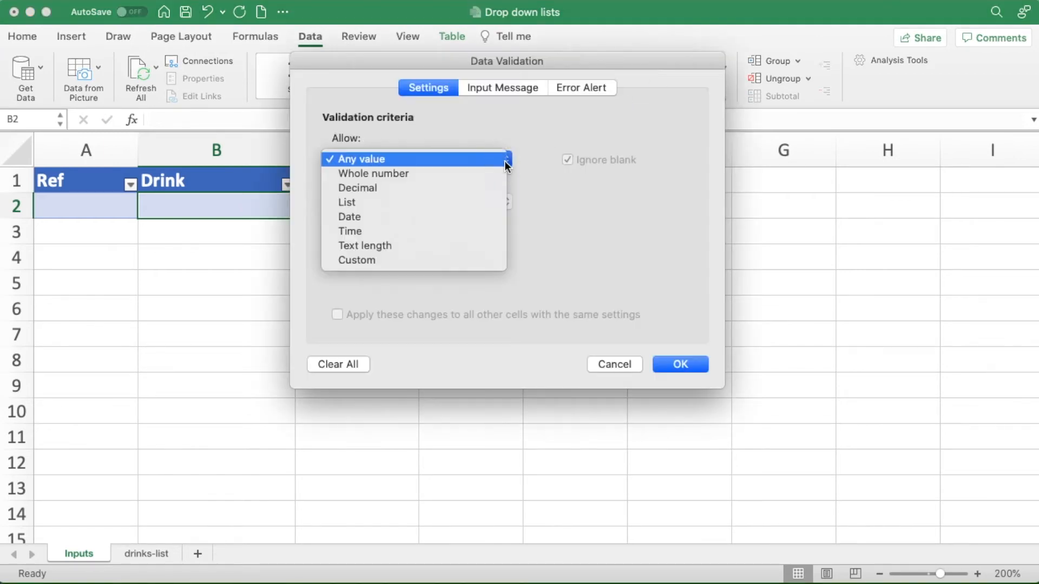
click(407, 201)
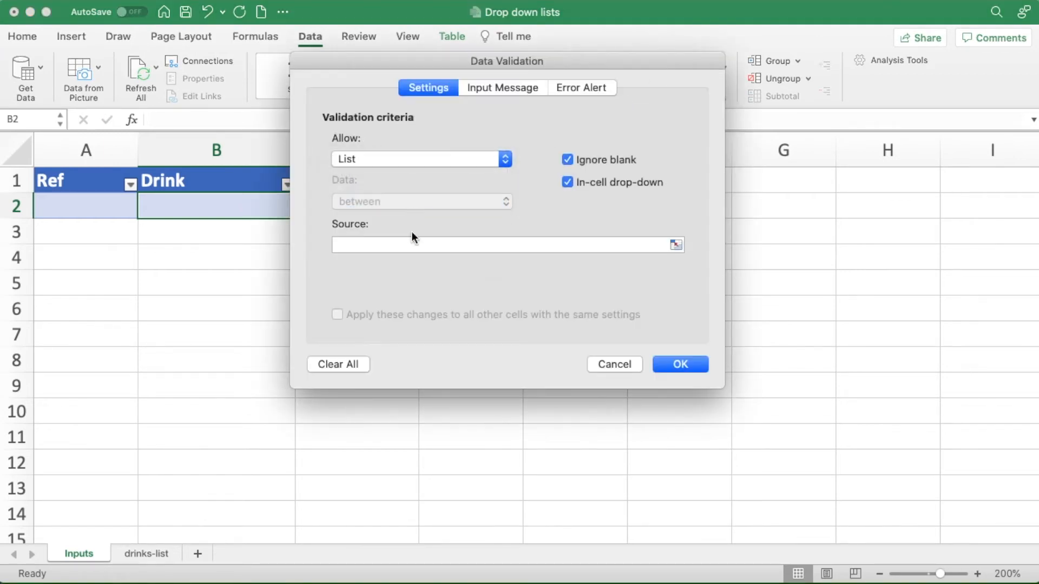
click(346, 244)
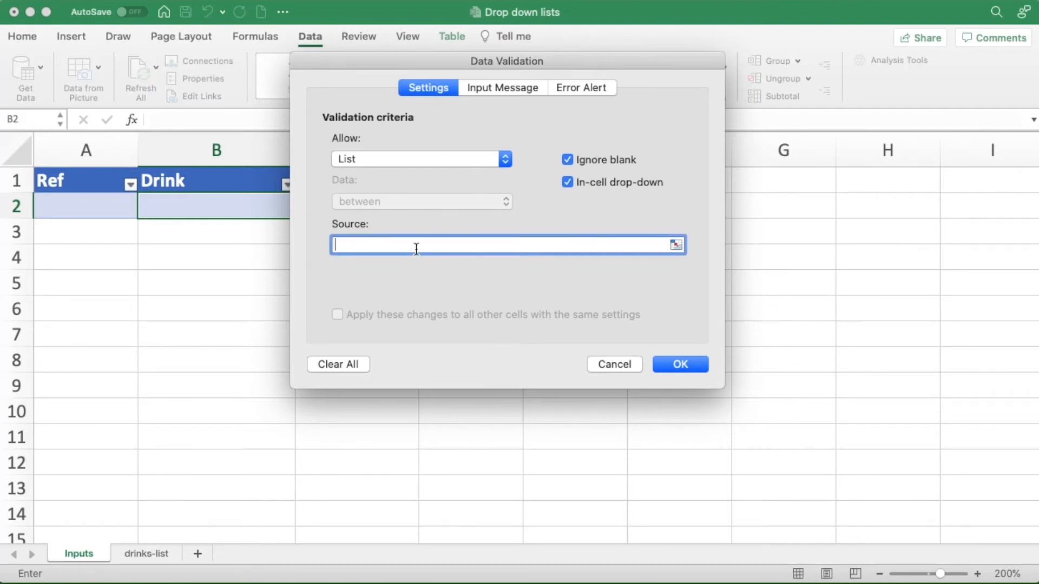
text(=INDIRECT("Table1"))
click(667, 362)
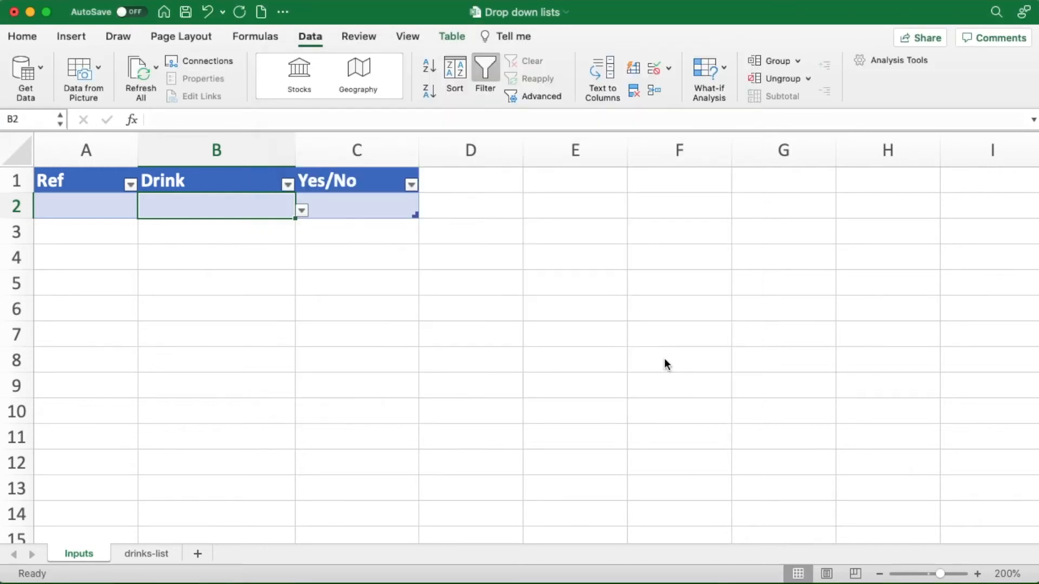
- Test the drop-down list of Drink cell B2 by choosing Lemonade and replacing it with Orange Juice
click(301, 210)
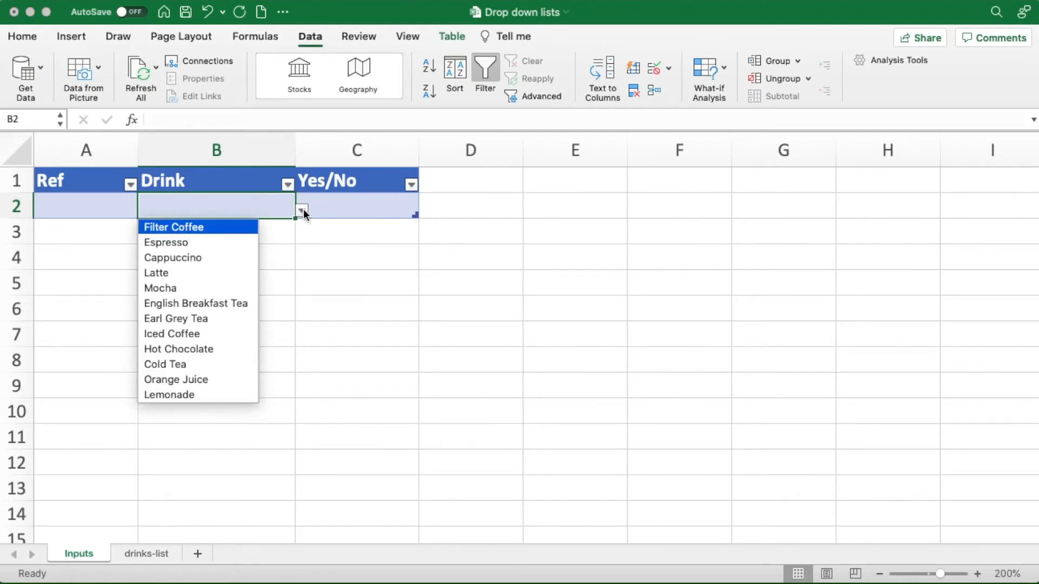
click(235, 394)
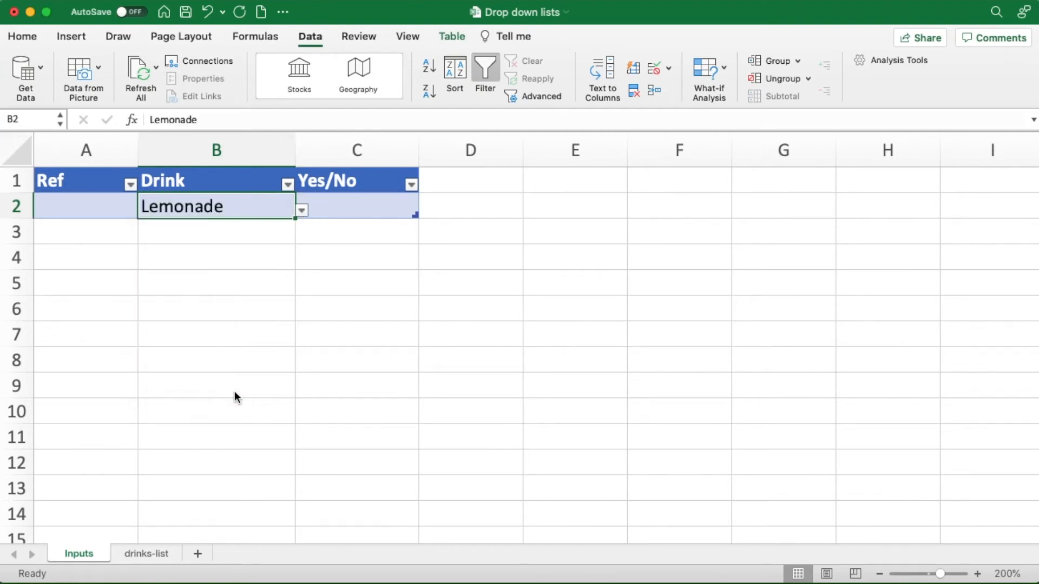
click(309, 214)
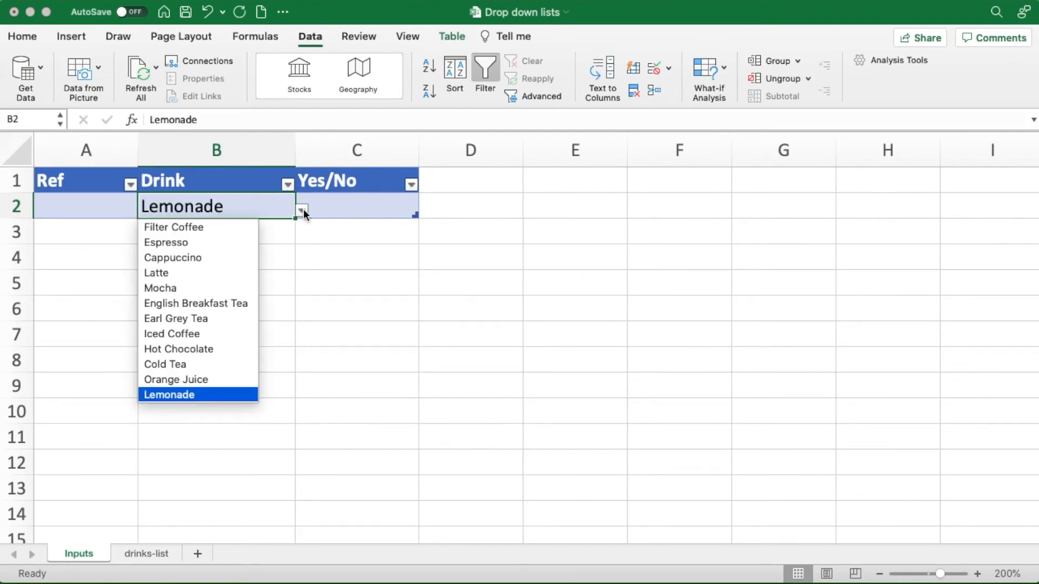
click(230, 378)
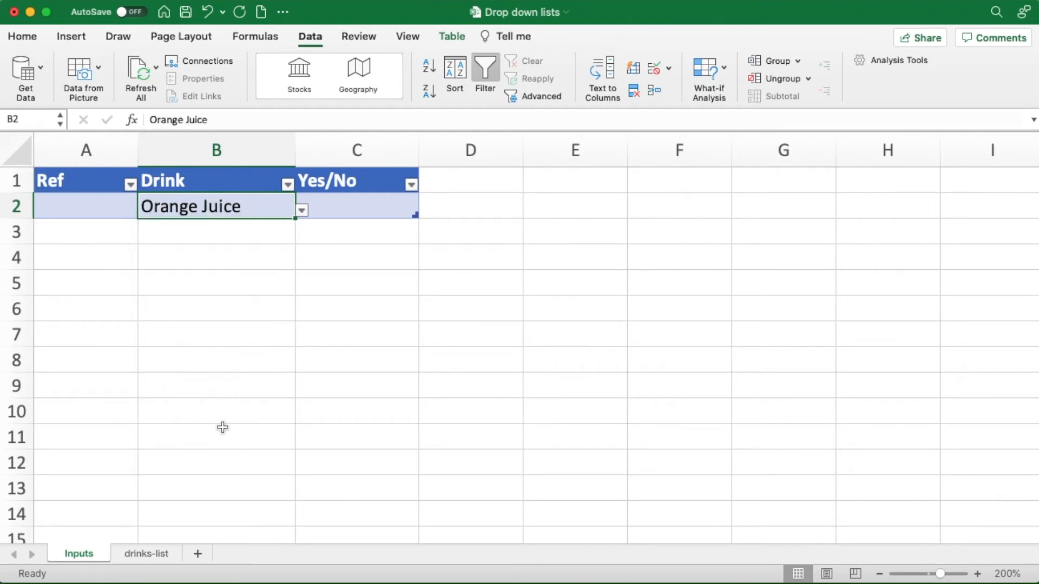
- Add Bubble Tea in A14 directly below the Drinks table on the drinks-list sheet
click(155, 555)
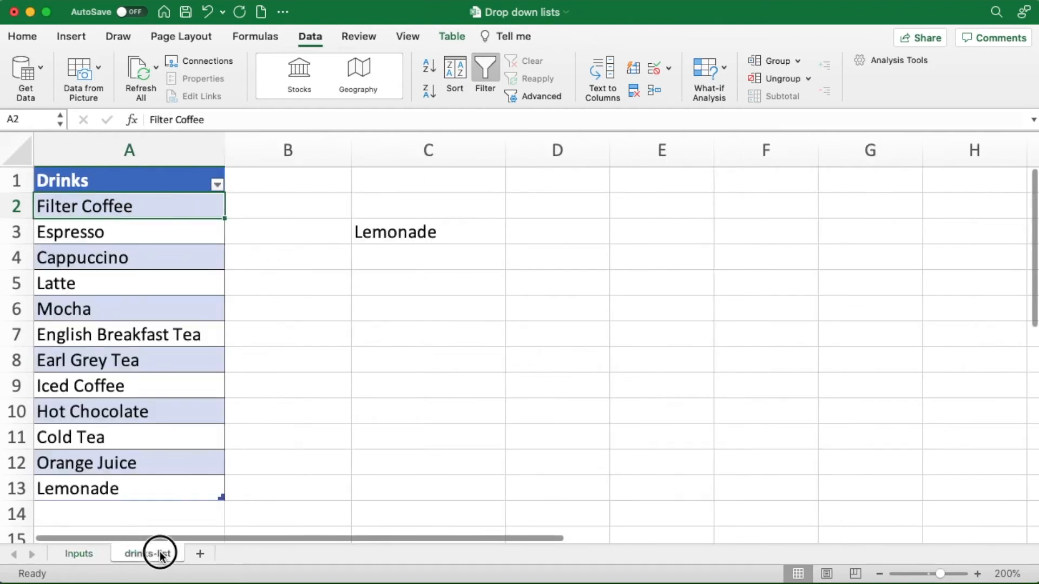
click(109, 516)
text(B)
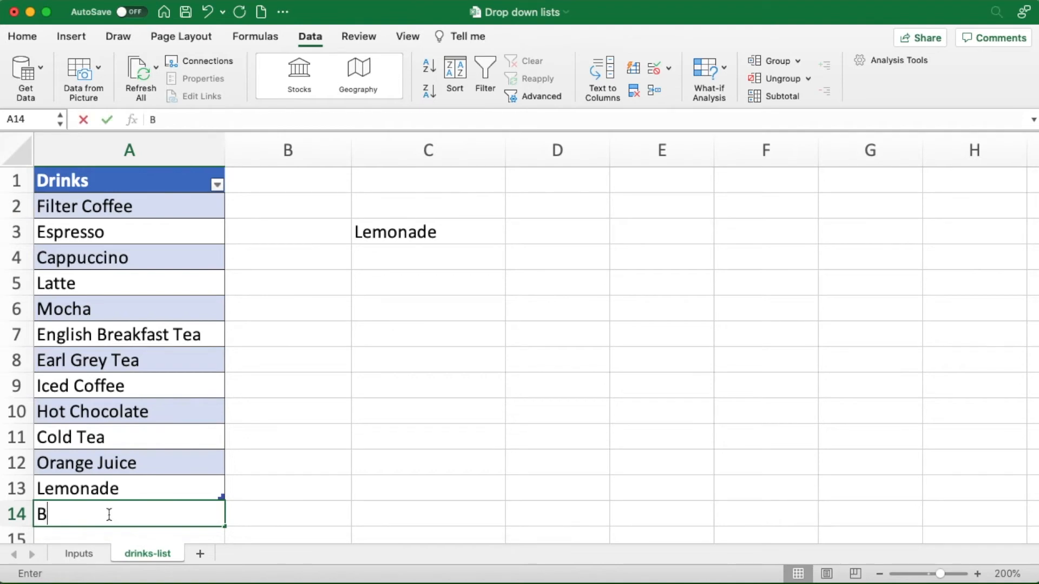
text(ubble )
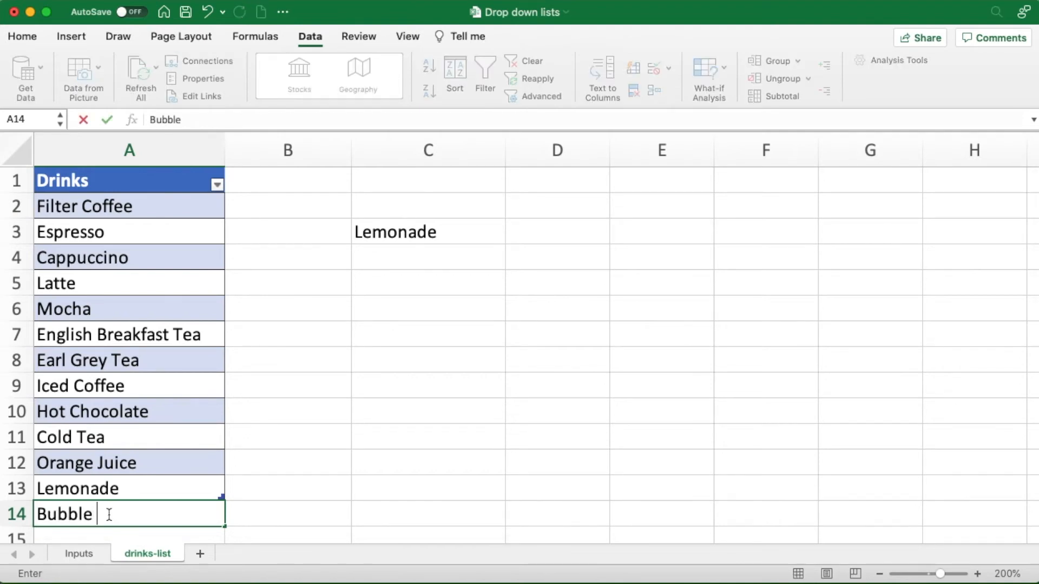
text(Tea)
key(Return)
- Choose Bubble Tea from the drop-down list of Drink cell B2 on the Inputs sheet
click(89, 551)
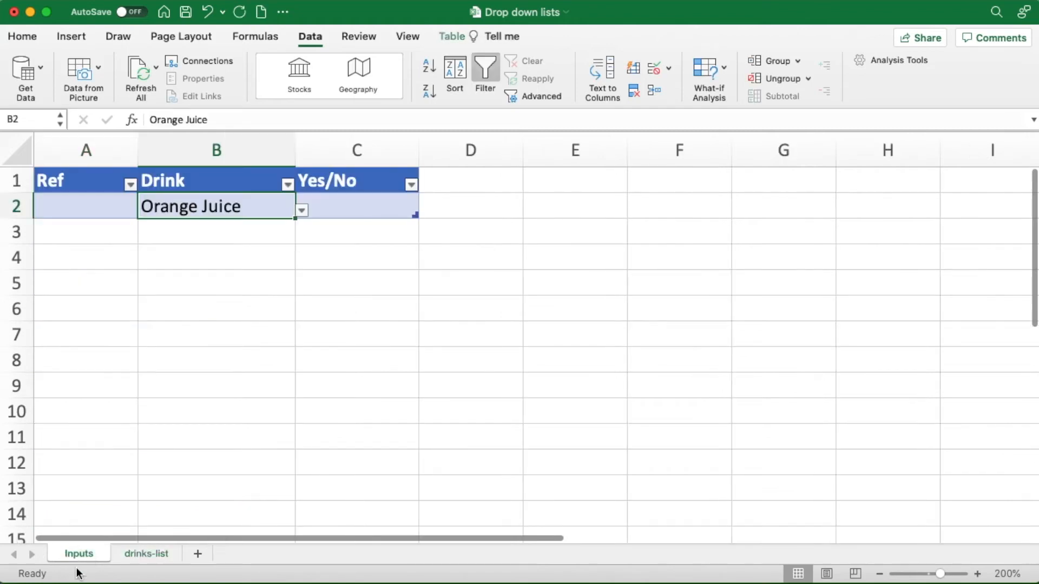
click(301, 212)
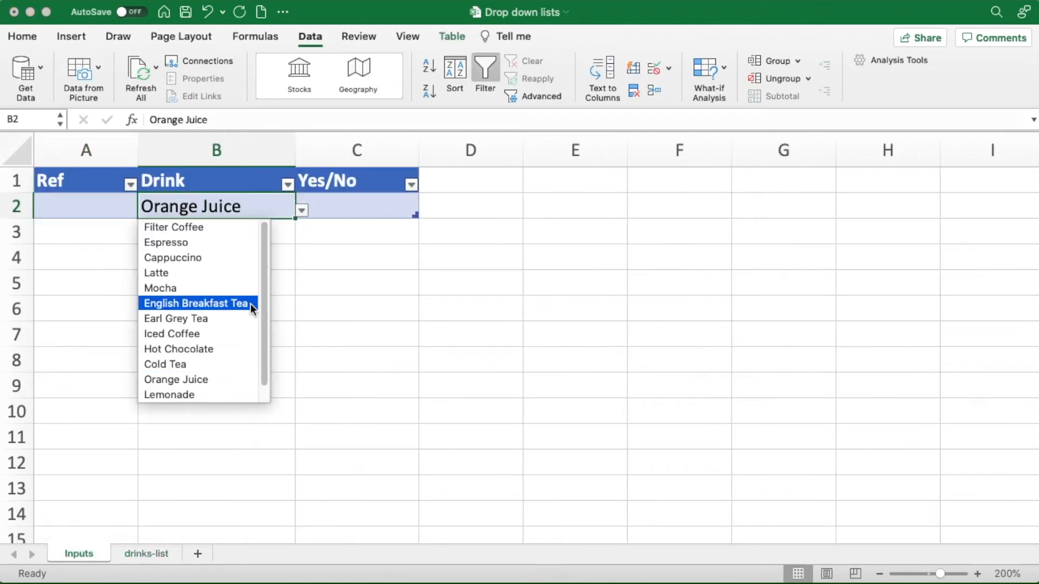
scroll(259, 361, down, 1)
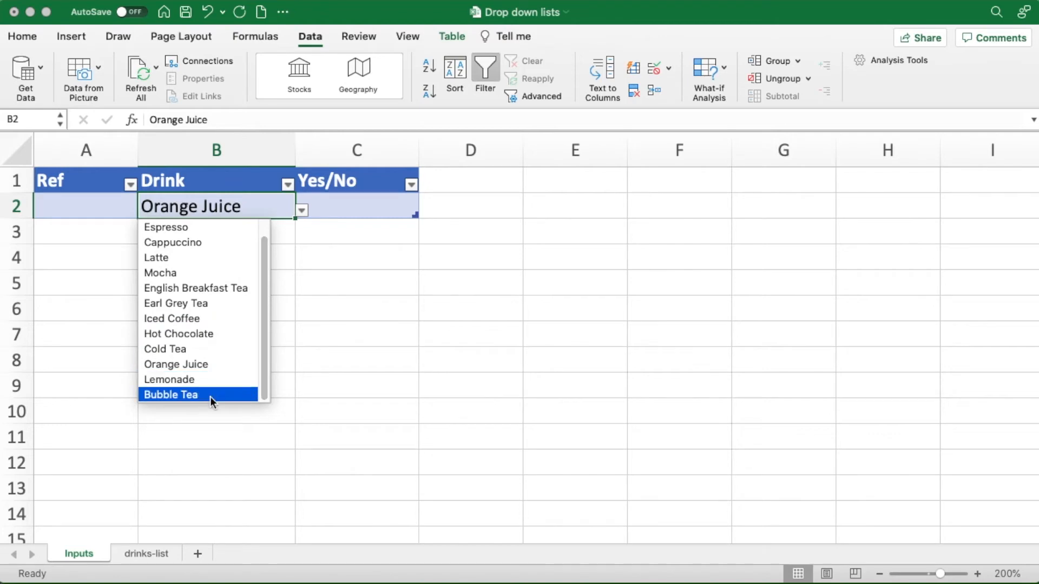
click(190, 396)
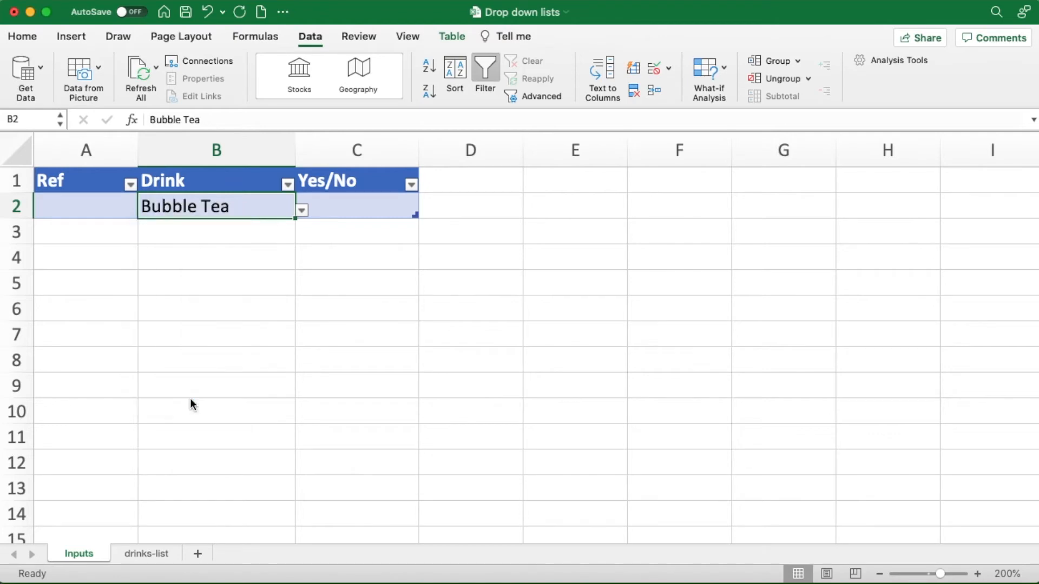
- Review the drop-down options and the data validation source formula of Drink cell B2 without changing them
click(301, 211)
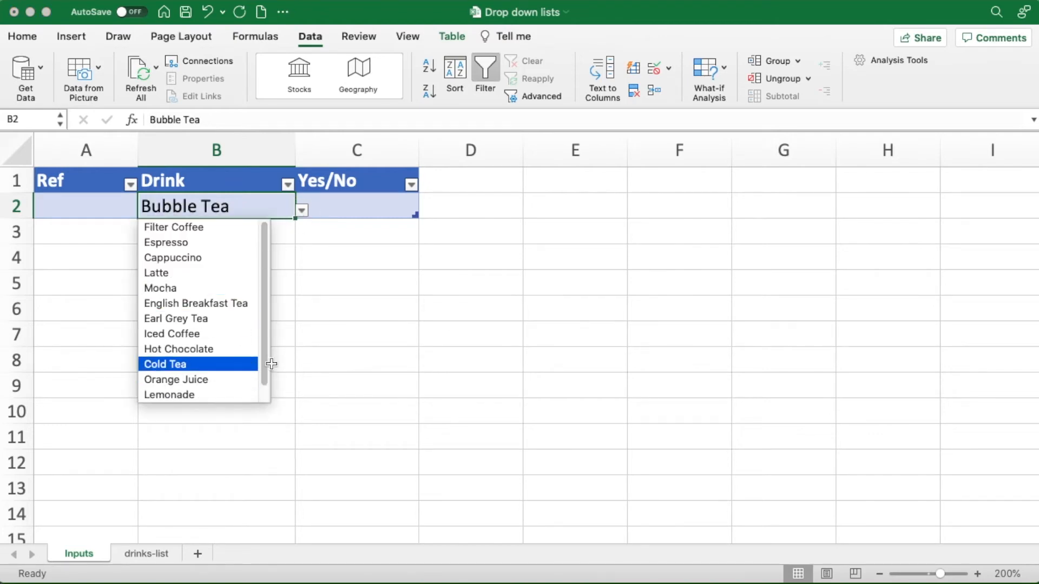
scroll(260, 378, down, 1)
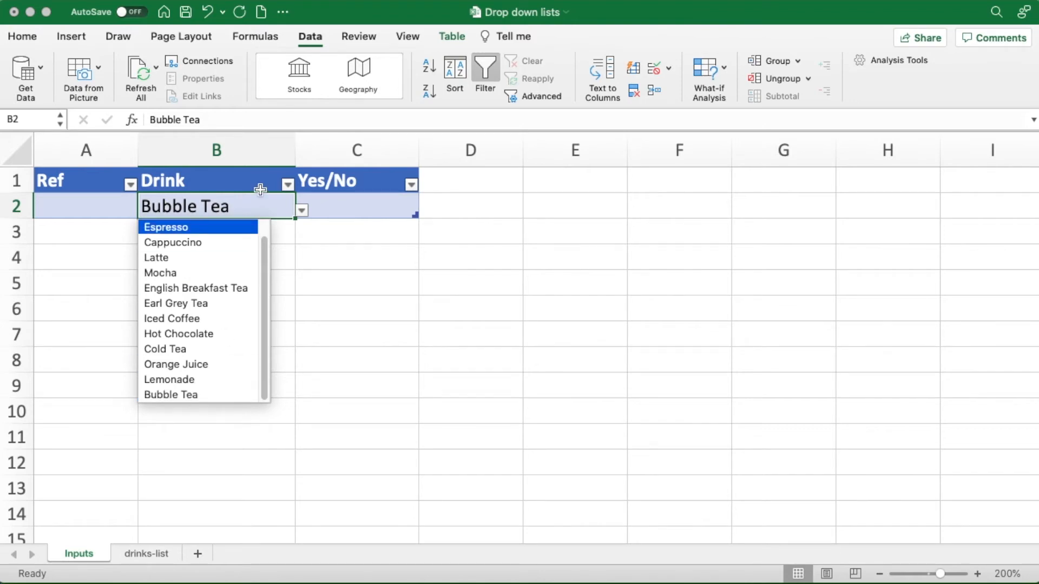
click(239, 206)
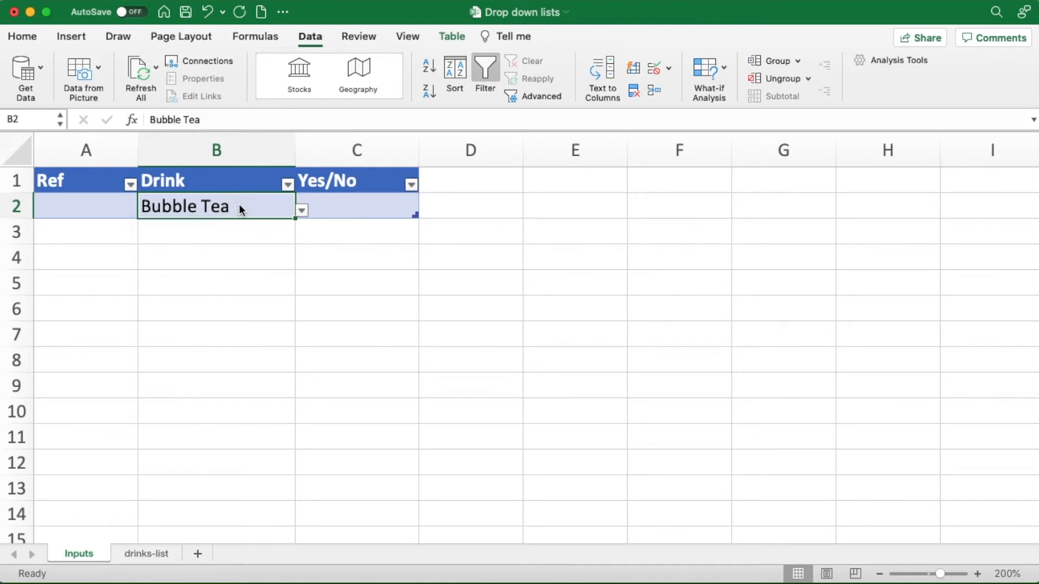
click(655, 68)
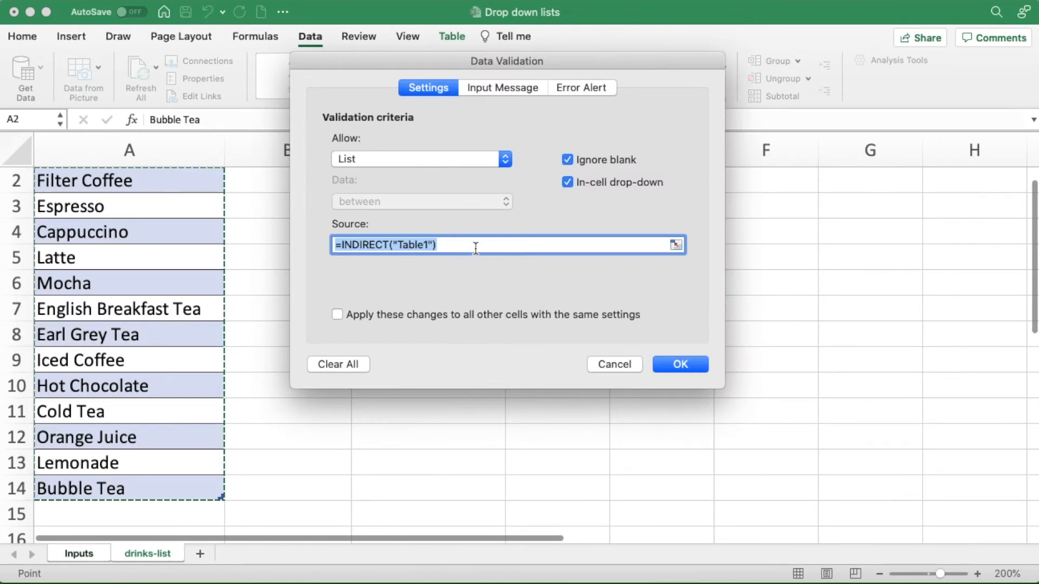
click(603, 366)
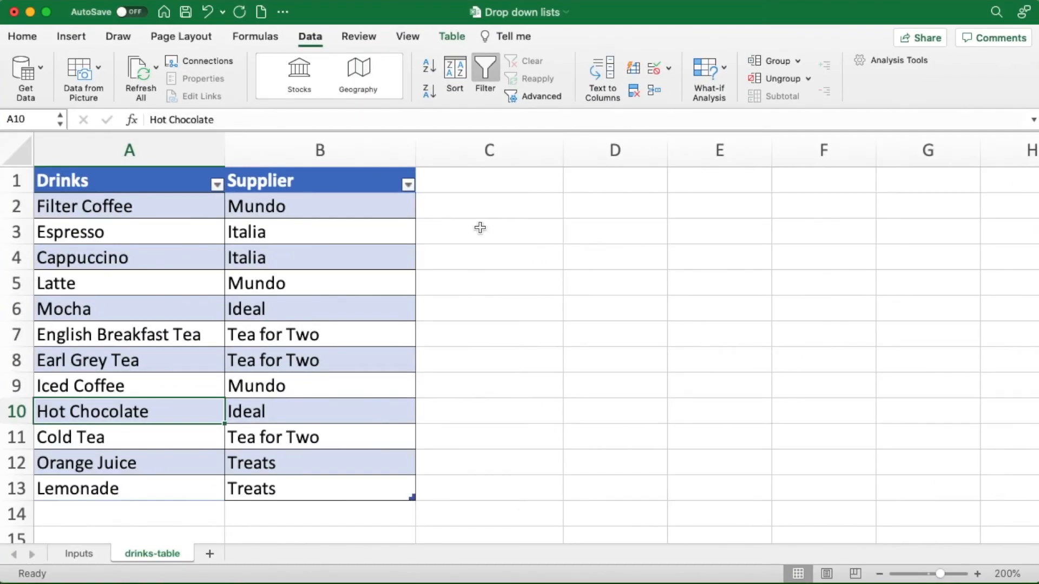
- Examine the Drinks entries in A2:A13 and the Supplier entries in B2:B13 on the drinks-table sheet
click(306, 206)
drag(162, 208, 149, 490)
drag(324, 211, 308, 481)
click(198, 355)
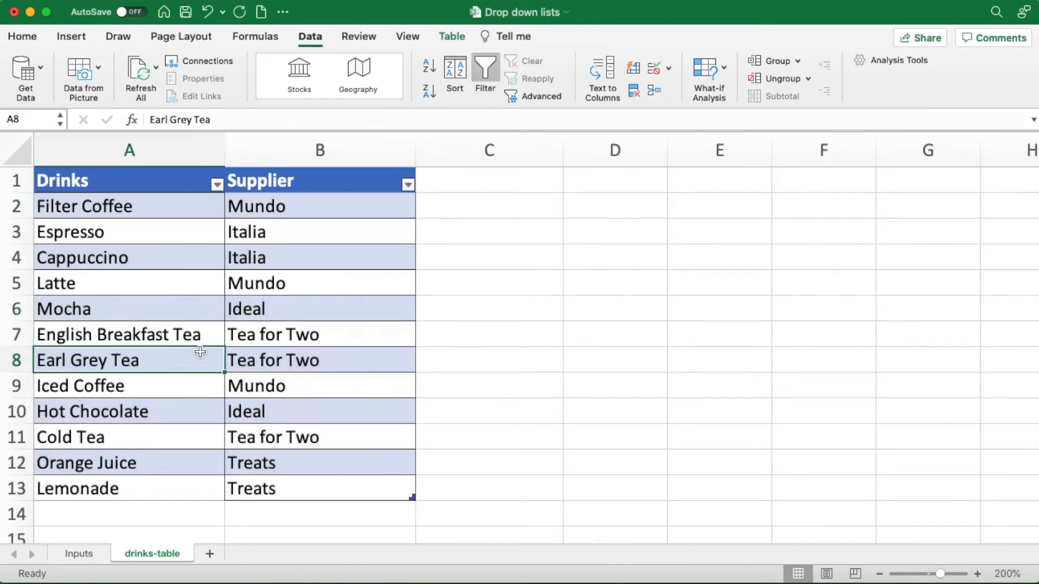
- Try to add a list data validation to Drink cell B2 on the Inputs sheet with the source =INDIRECT("Table2")
click(84, 555)
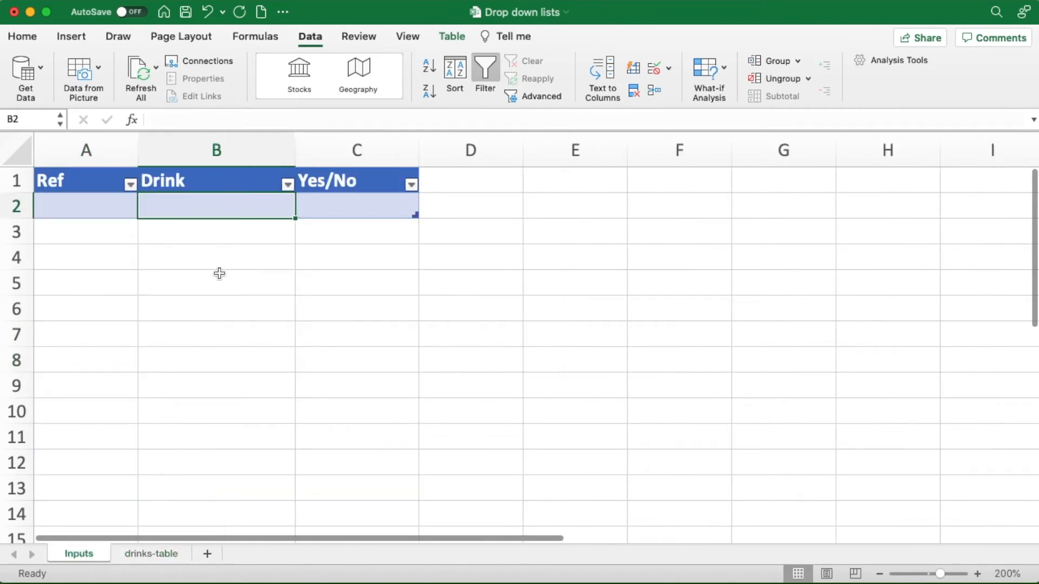
click(655, 69)
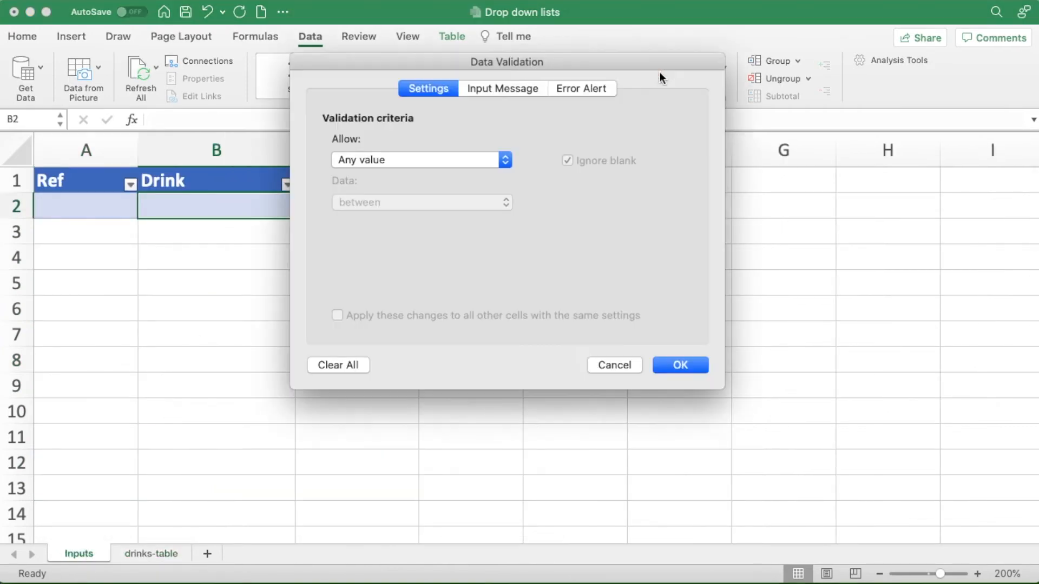
click(502, 160)
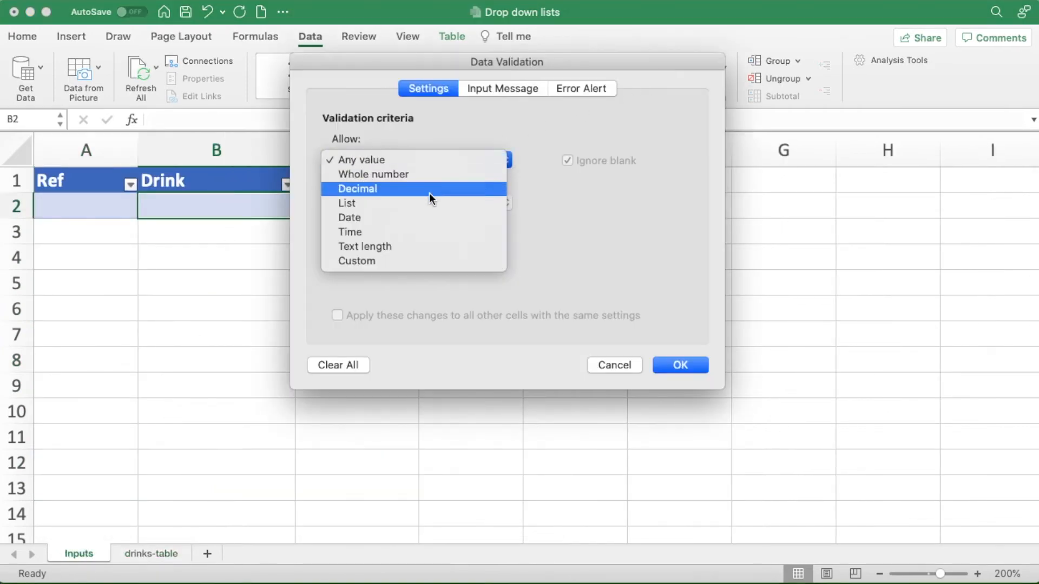
click(388, 202)
click(367, 246)
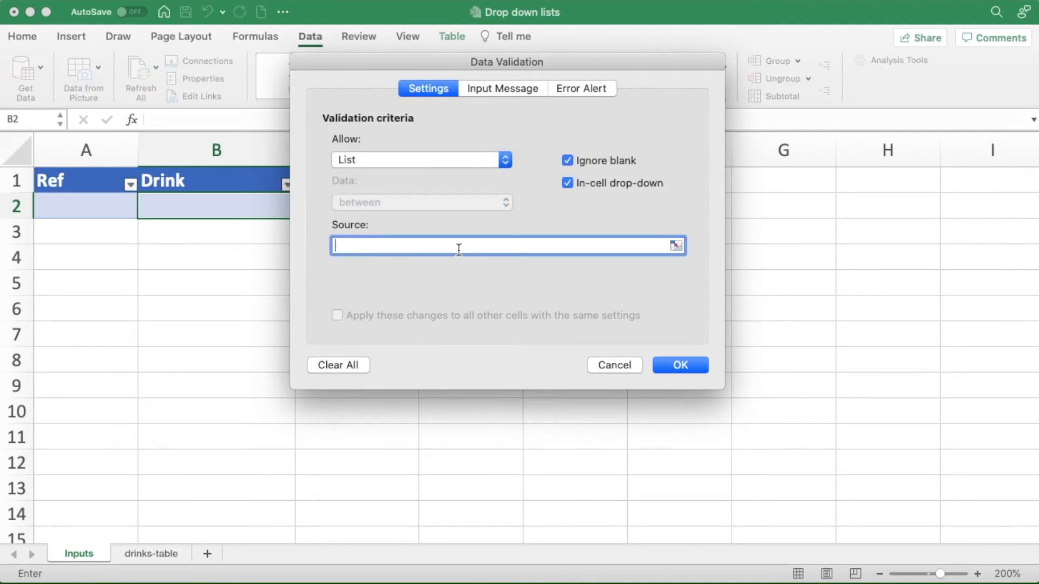
text(=INDIRECT("Table)
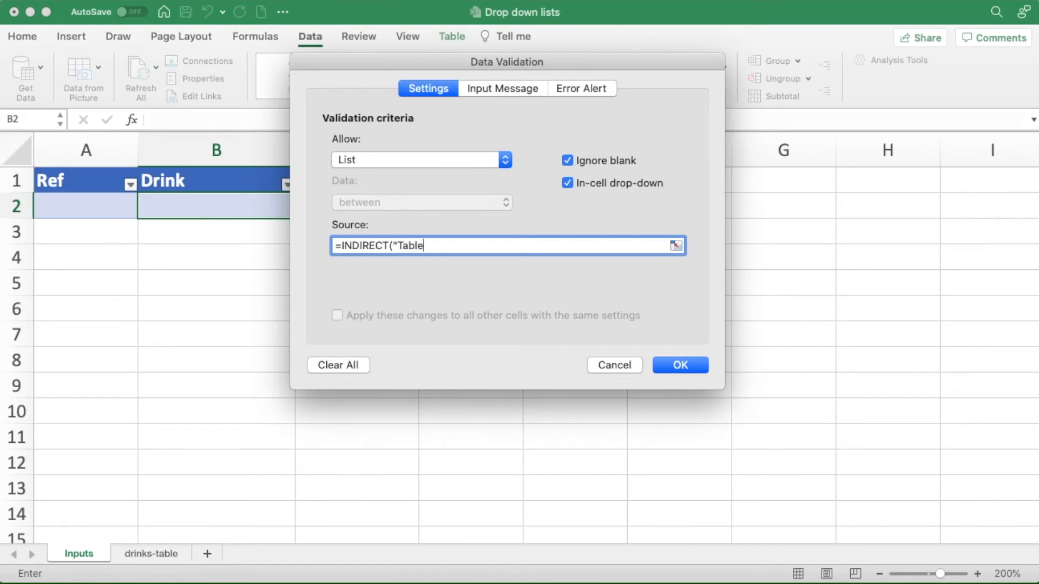
text(2"))
click(663, 362)
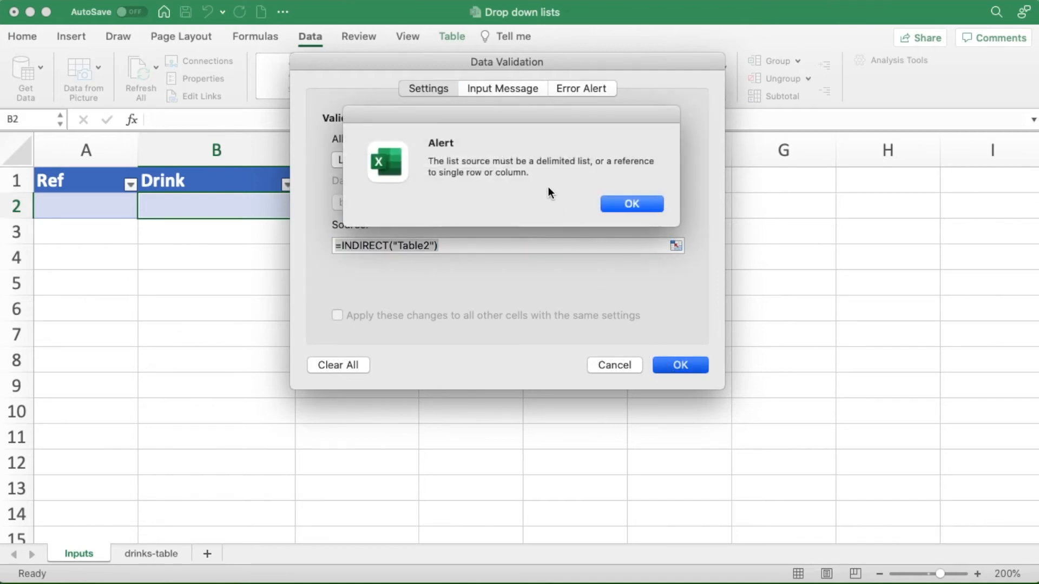
click(617, 205)
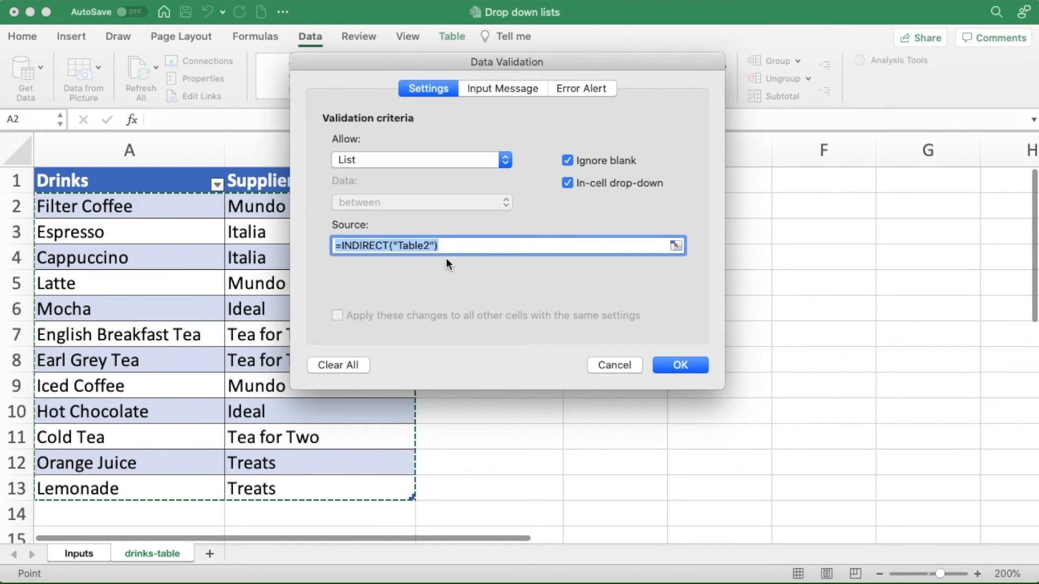
- Change the list source of cell B2 to =INDIRECT("Table2[Drinks]") and apply the validation
click(444, 247)
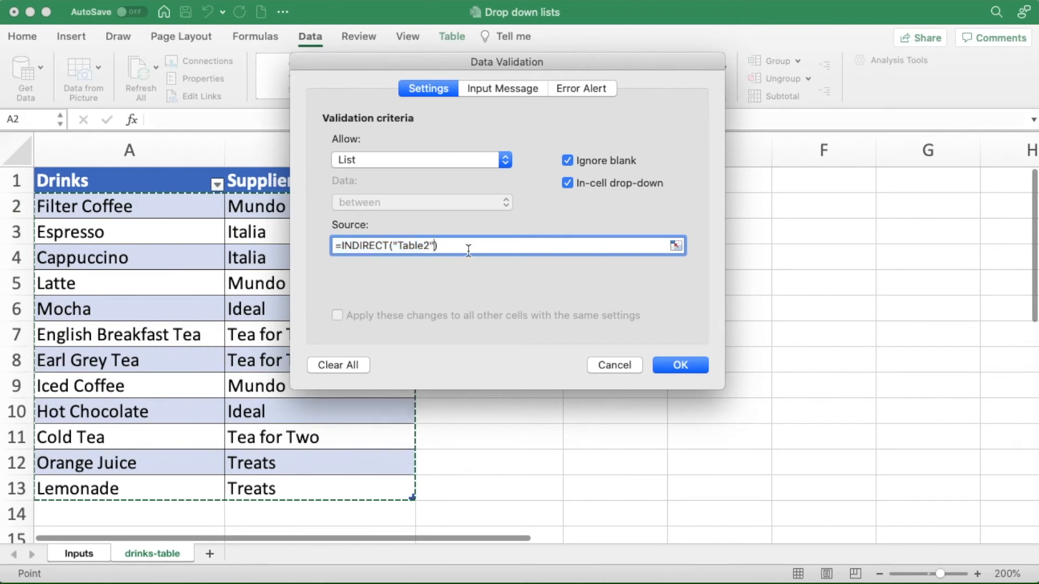
key(Left)
key(BackSpace)
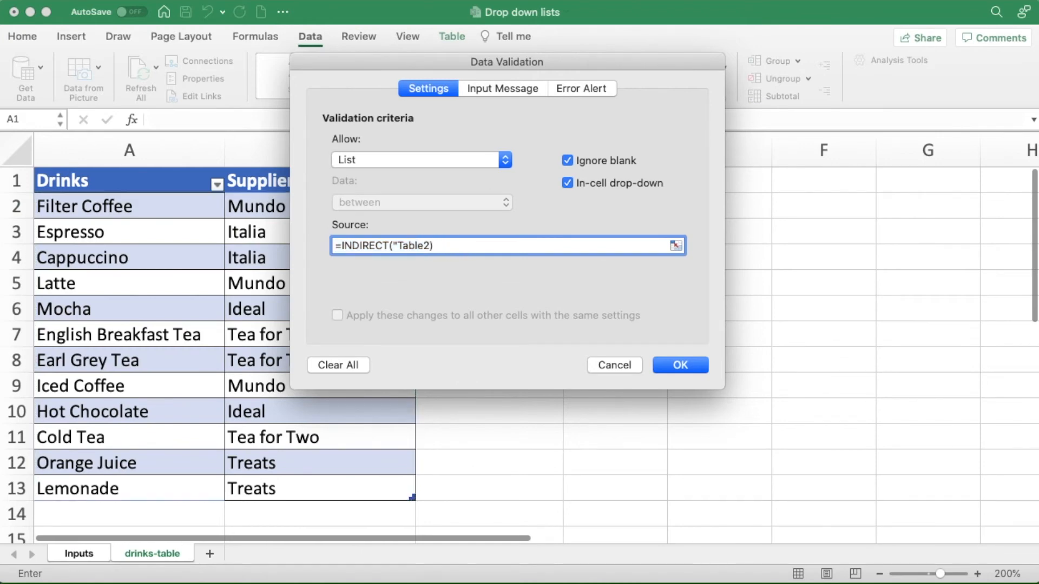
text([Drinks)
text(]")
click(484, 246)
click(667, 365)
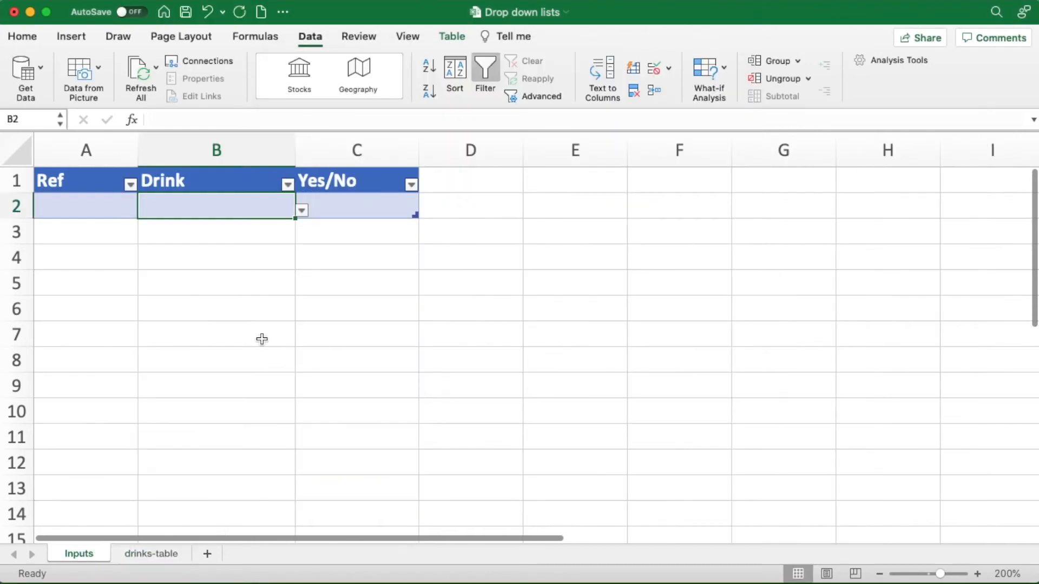
- Choose Lemonade for Drink cell B2 on the Inputs sheet and review its drop-down options again
click(301, 211)
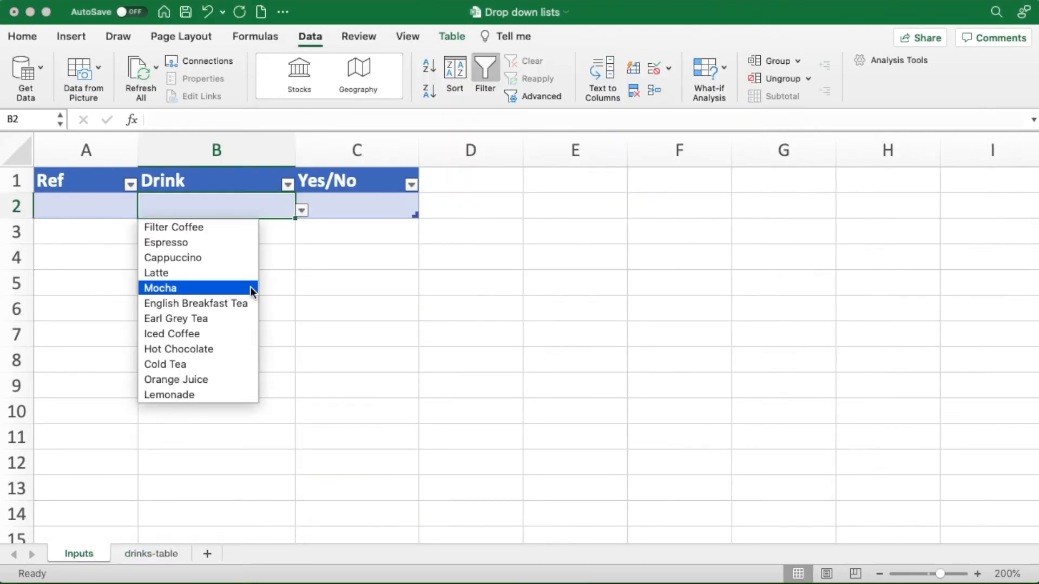
click(208, 395)
click(301, 210)
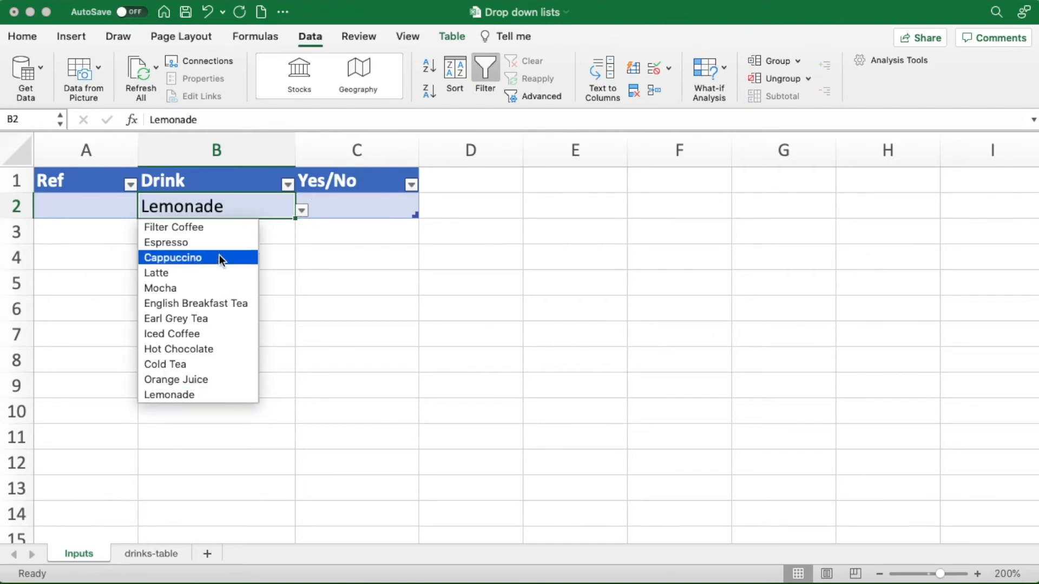
- Pick Mocha and switch to Earl Grey Tea for Drink cell B2 on the Inputs sheet to test the drop-down
click(176, 289)
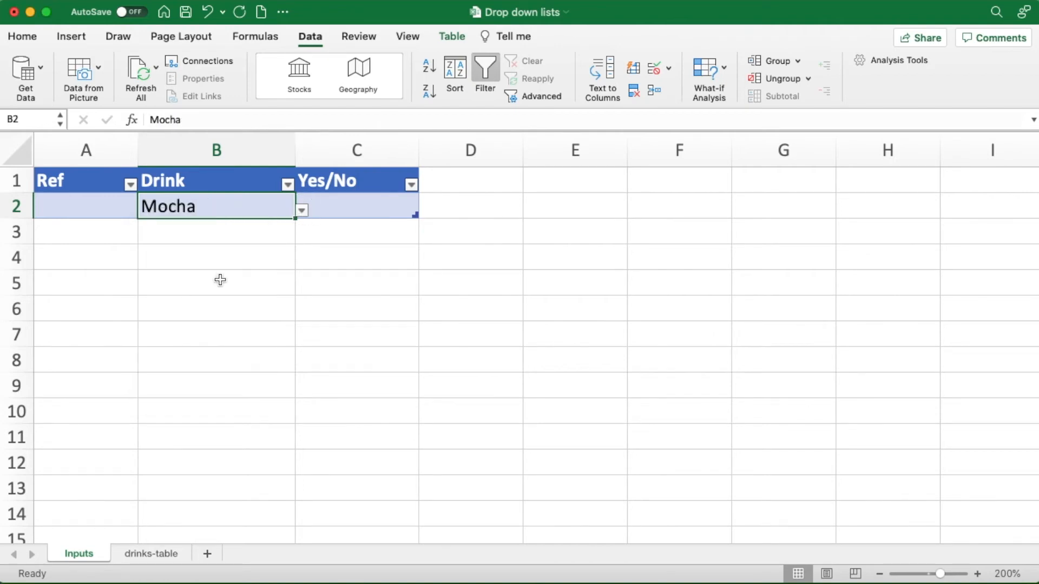
click(301, 210)
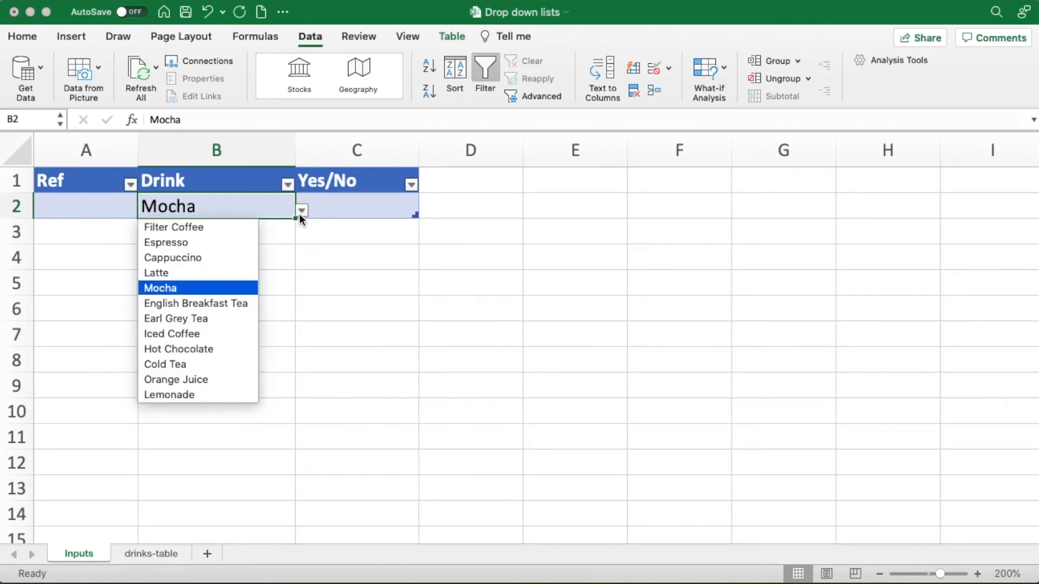
click(191, 315)
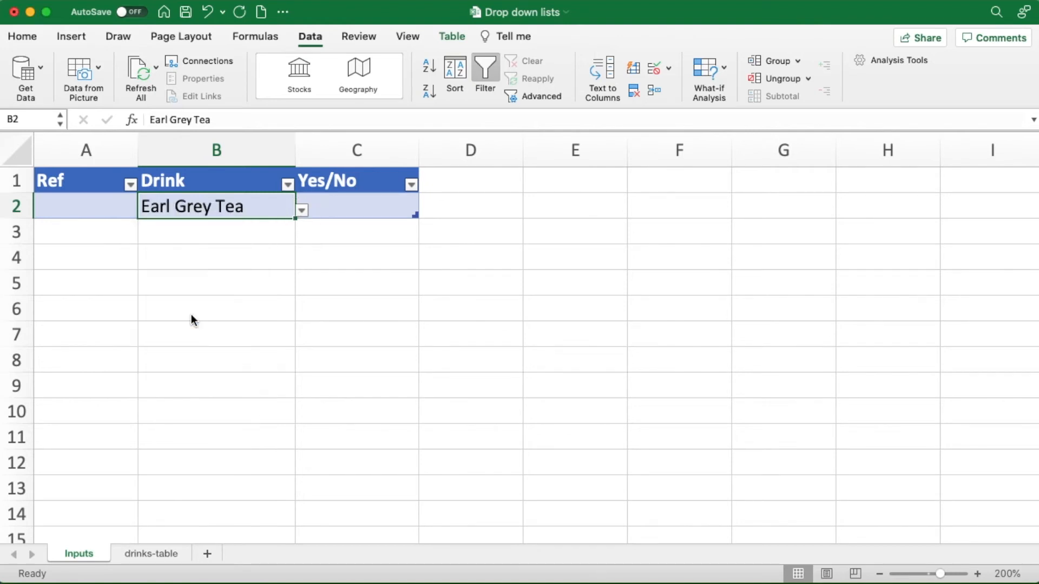
- Add the drink Water with supplier Tap in row 14 of the drinks-table sheet
click(144, 552)
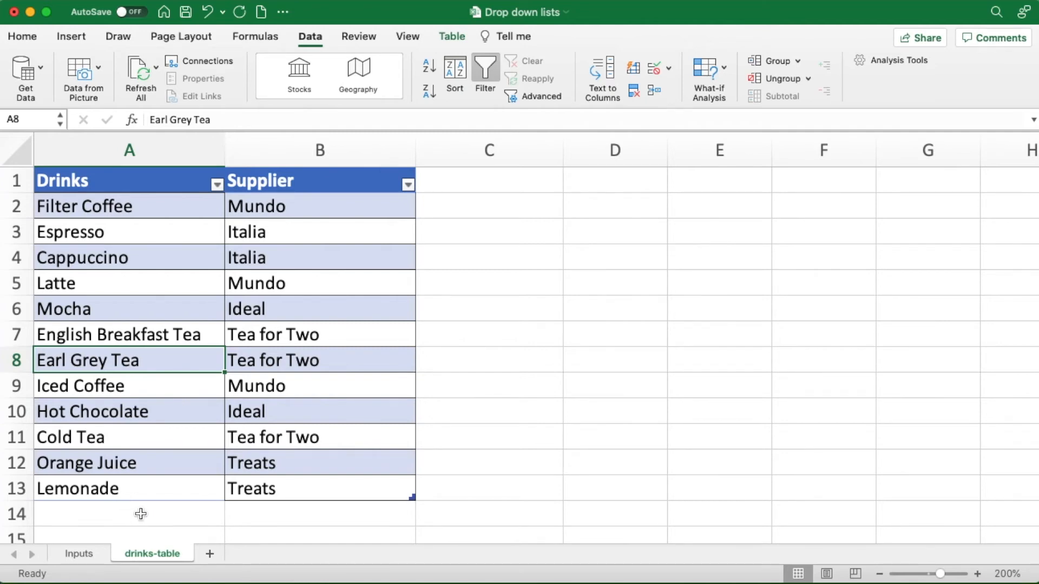
click(121, 515)
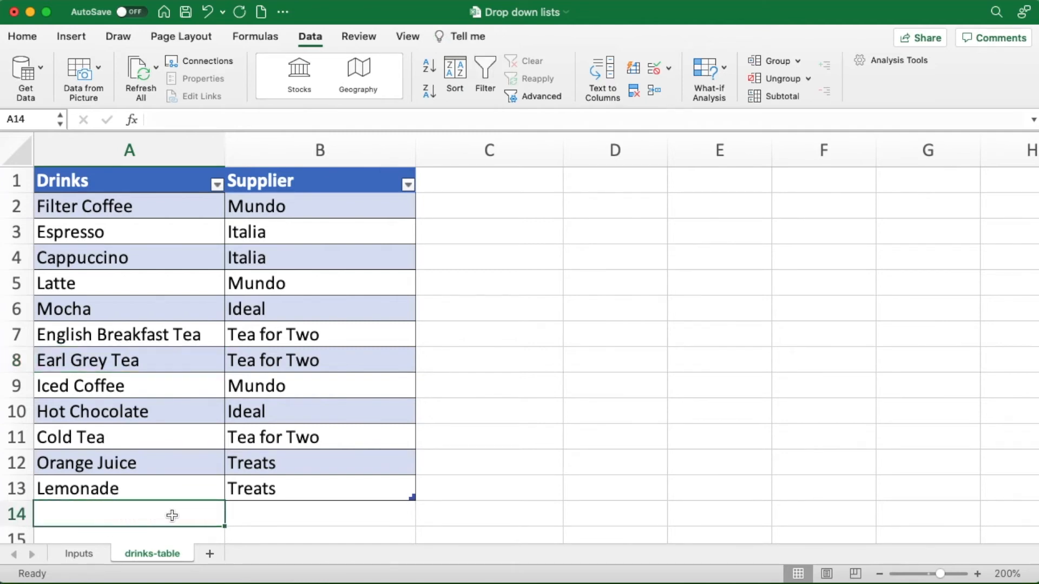
text(Water)
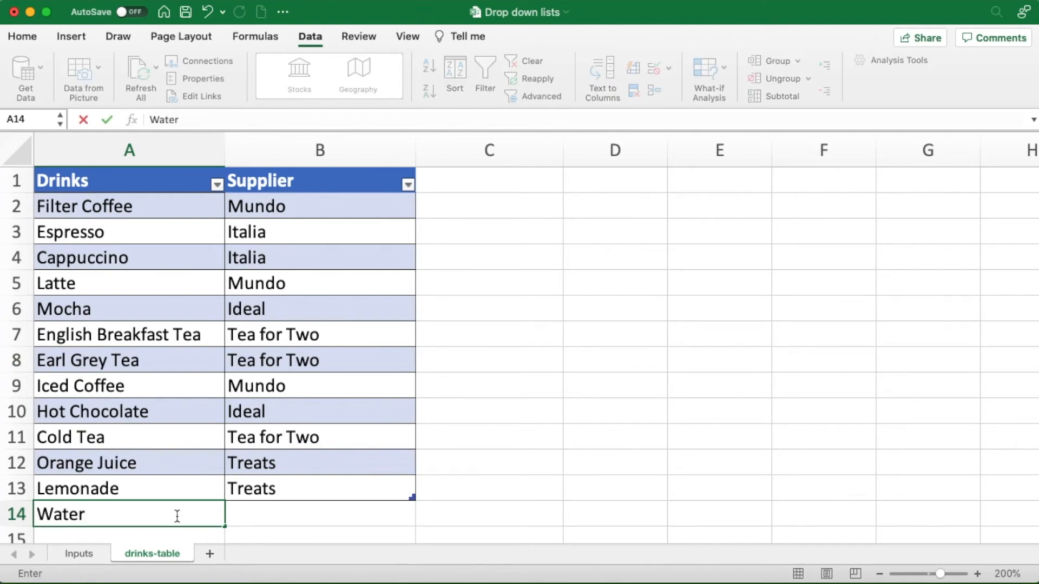
click(267, 512)
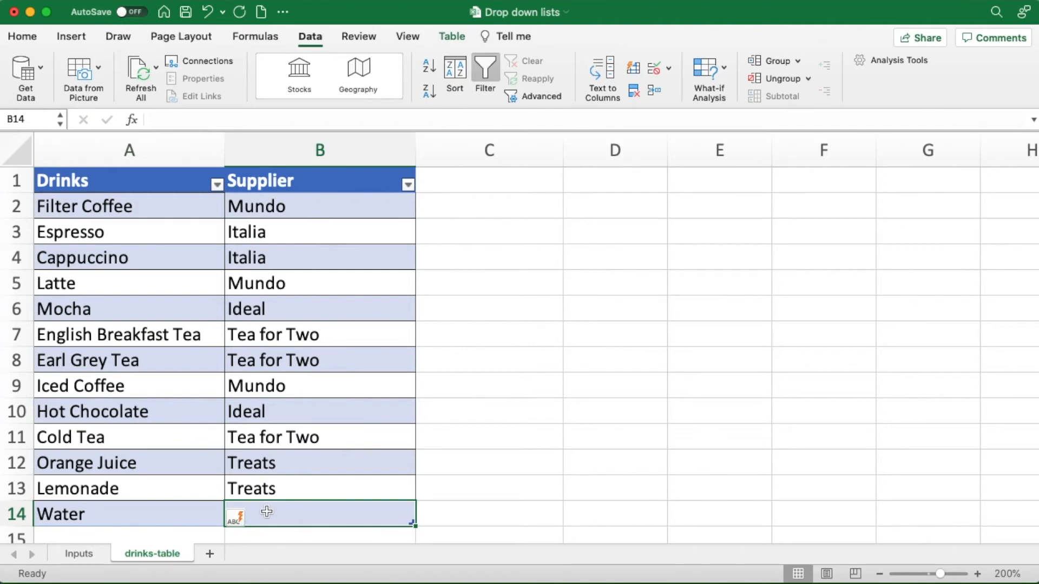
text(Tap)
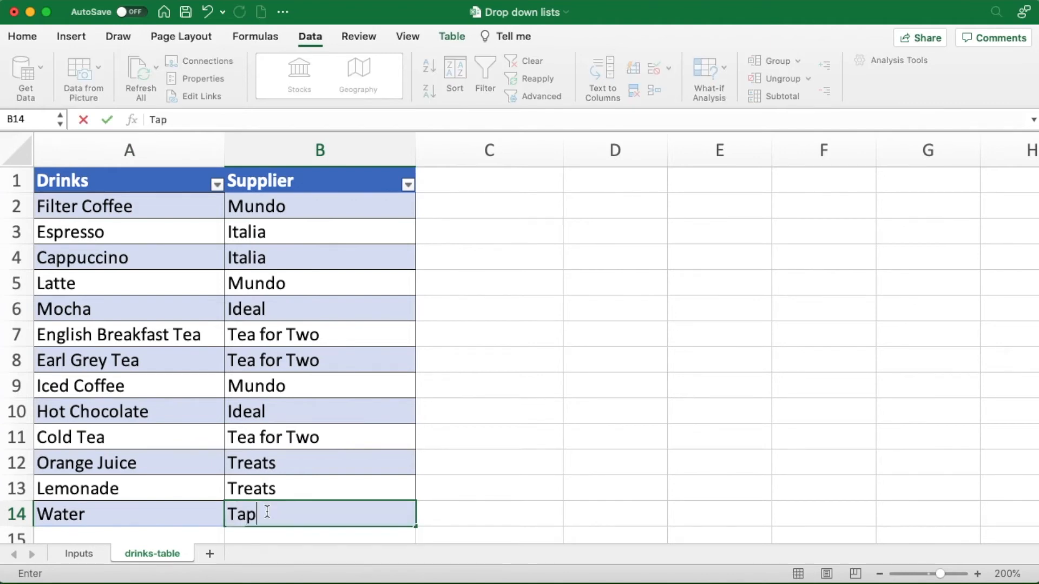
click(377, 338)
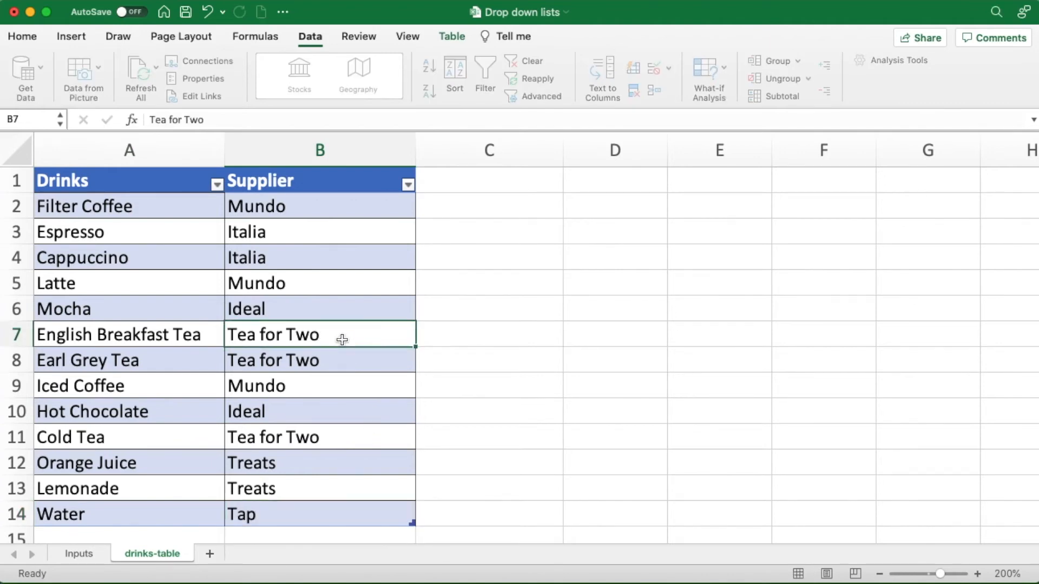
- Choose Water for Drink cell B2 on the Inputs sheet, and change the selection to Espresso
click(79, 554)
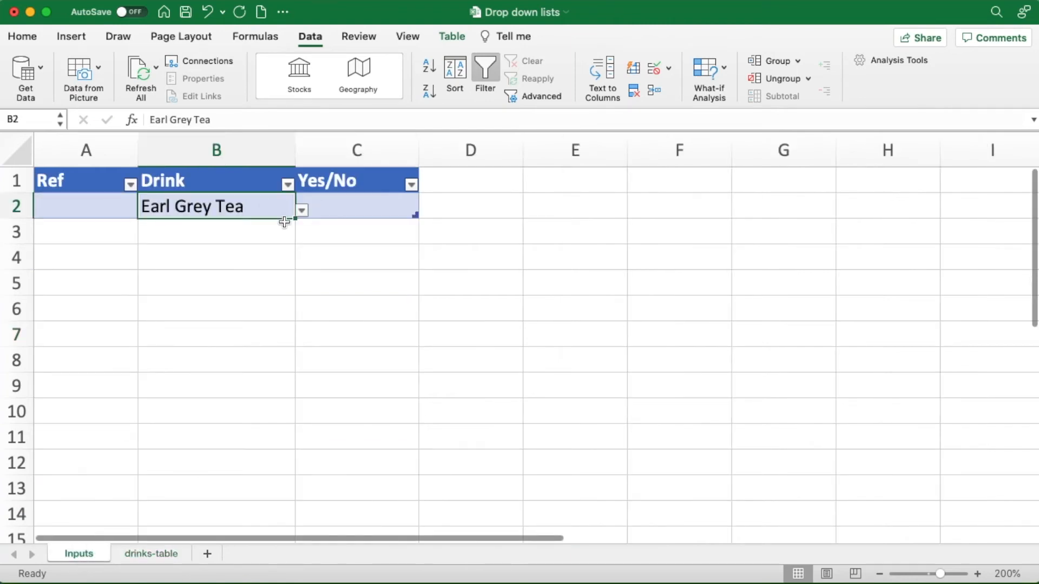
click(301, 212)
drag(267, 302, 255, 351)
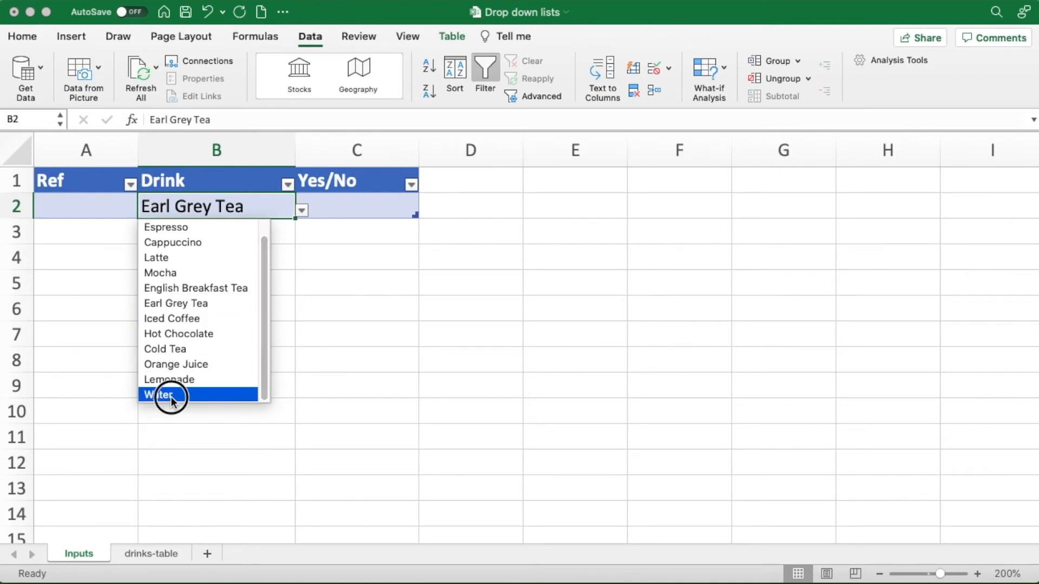
click(171, 397)
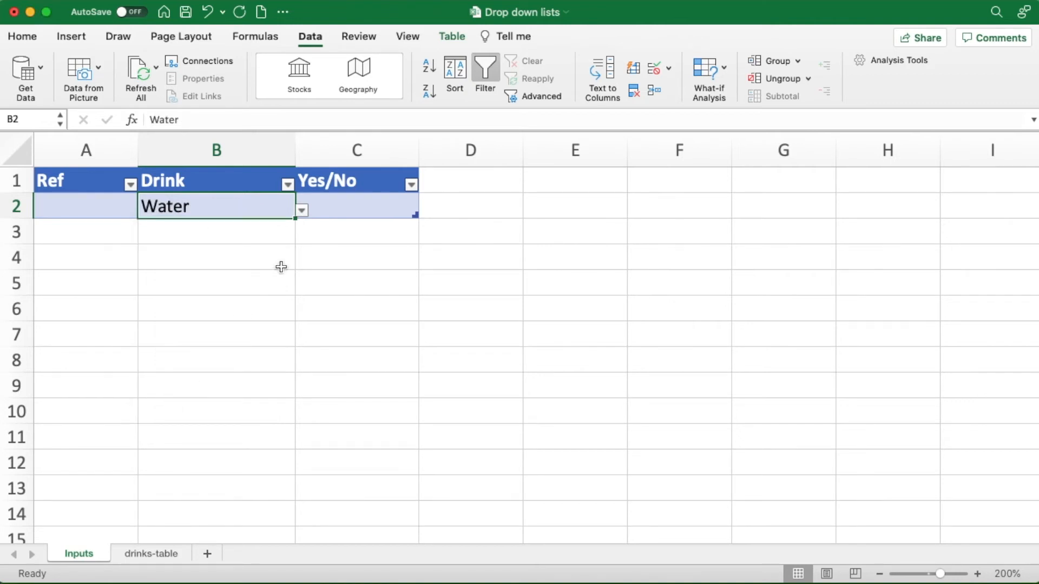
click(302, 211)
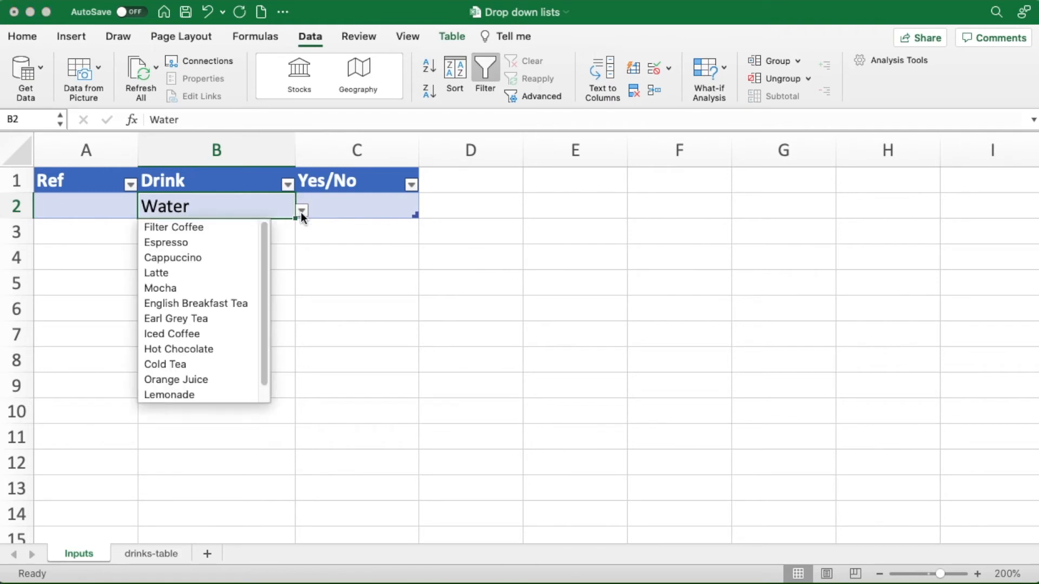
click(207, 243)
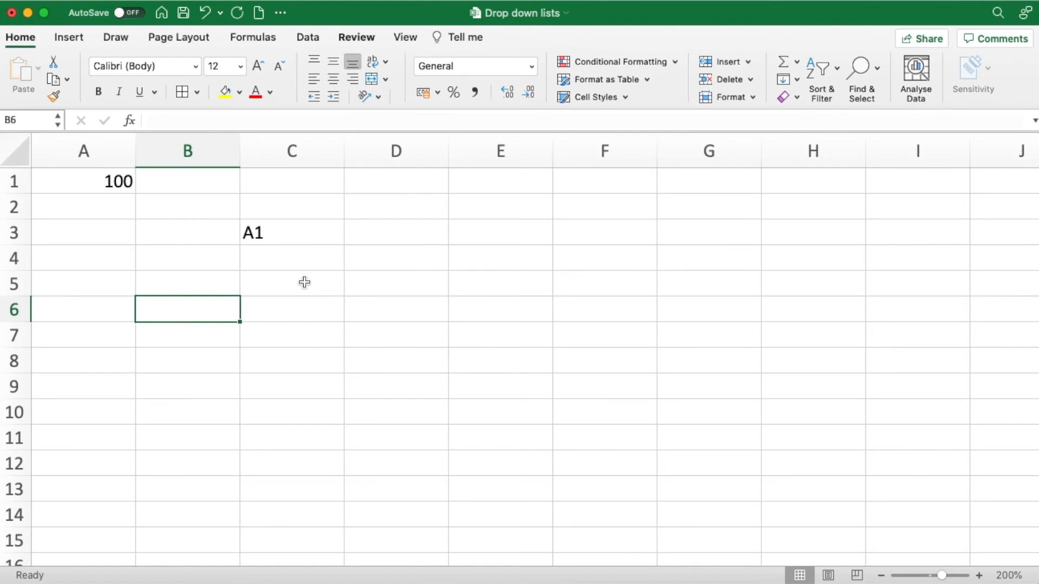
- On the sheet with 100 in A1 and the text A1 in C3, enter the formula =C3 in cell B6
click(102, 183)
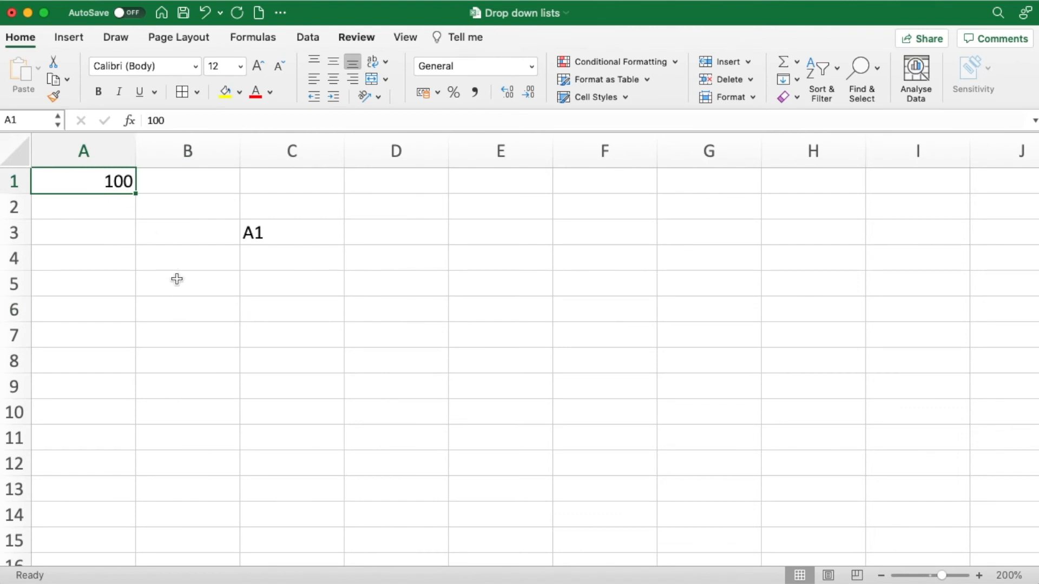
click(295, 233)
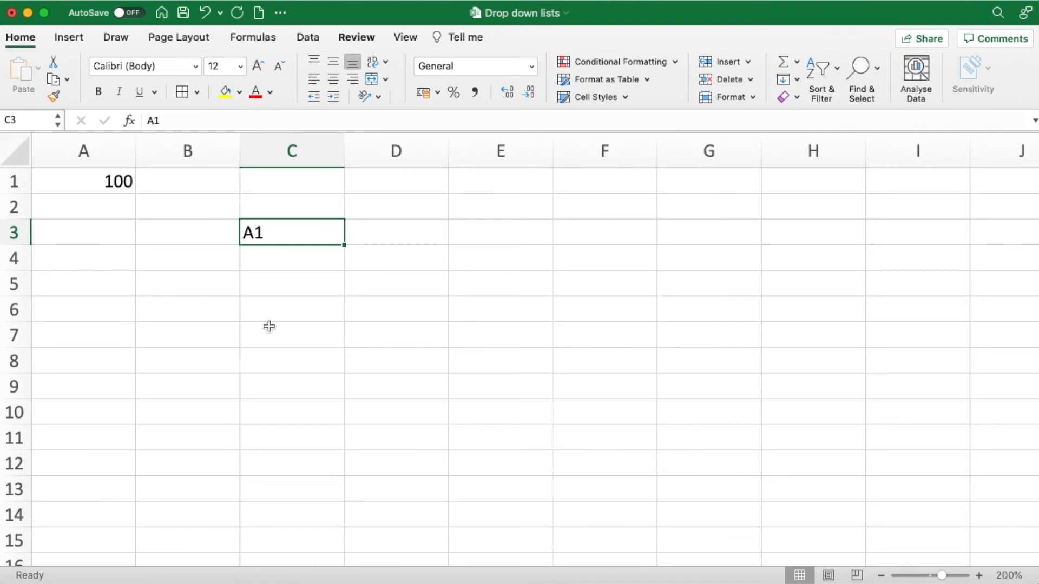
click(200, 309)
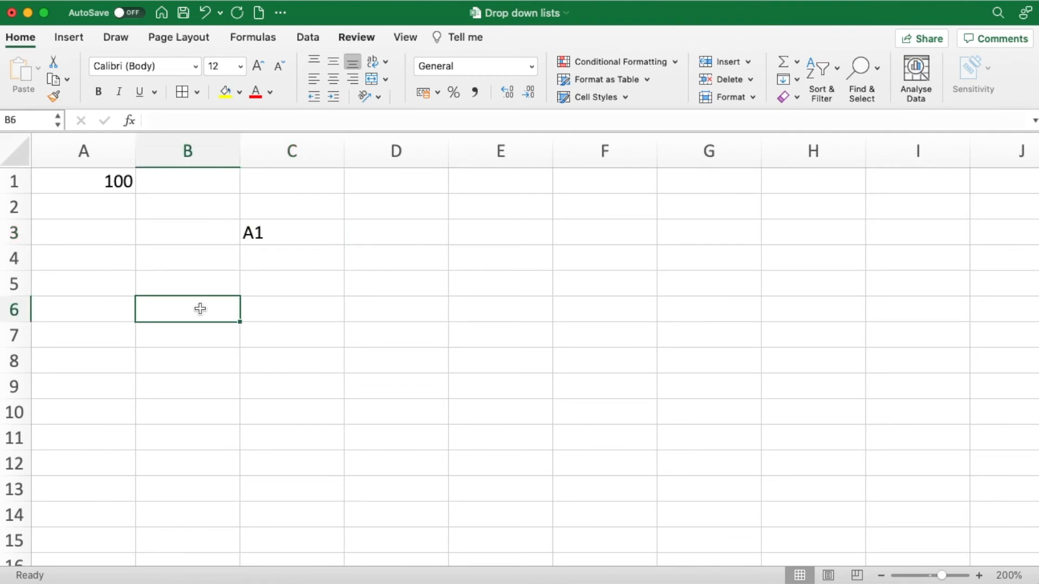
text(=)
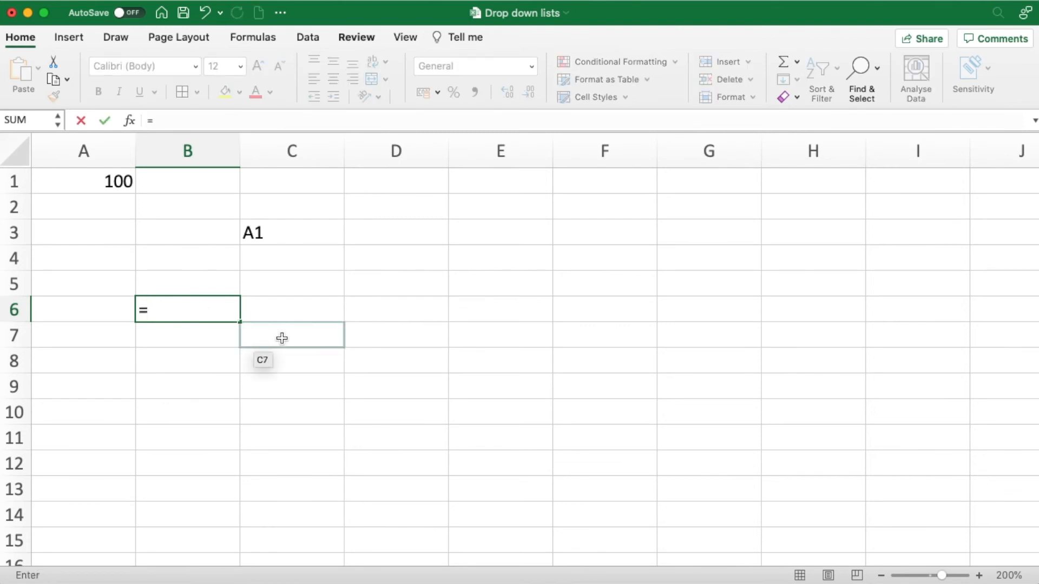
click(288, 236)
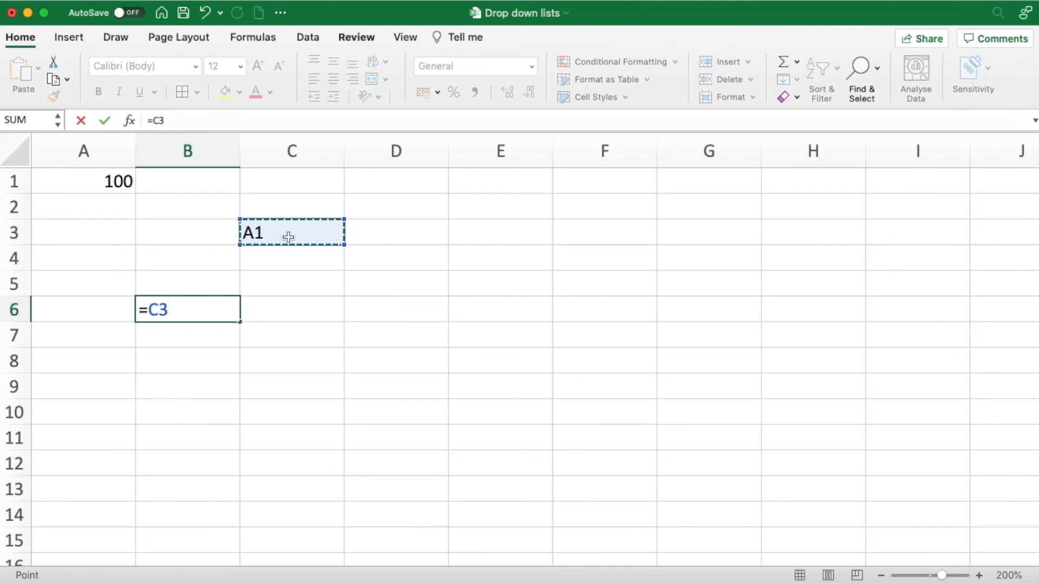
key(Return)
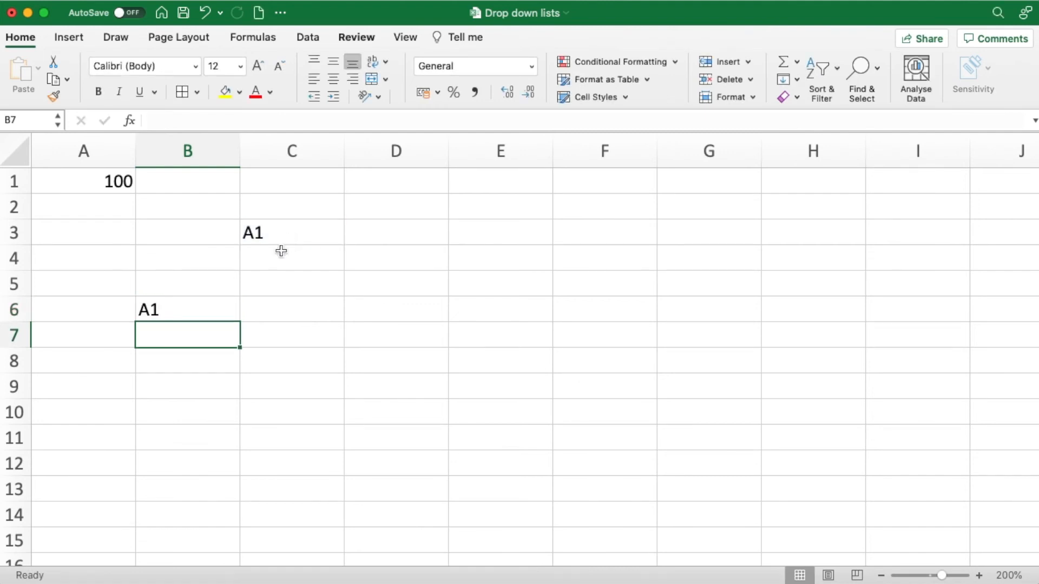
- Inspect the formula in cell B6 and compare it with the contents of cell A1, leaving the formula unedited
double_click(200, 308)
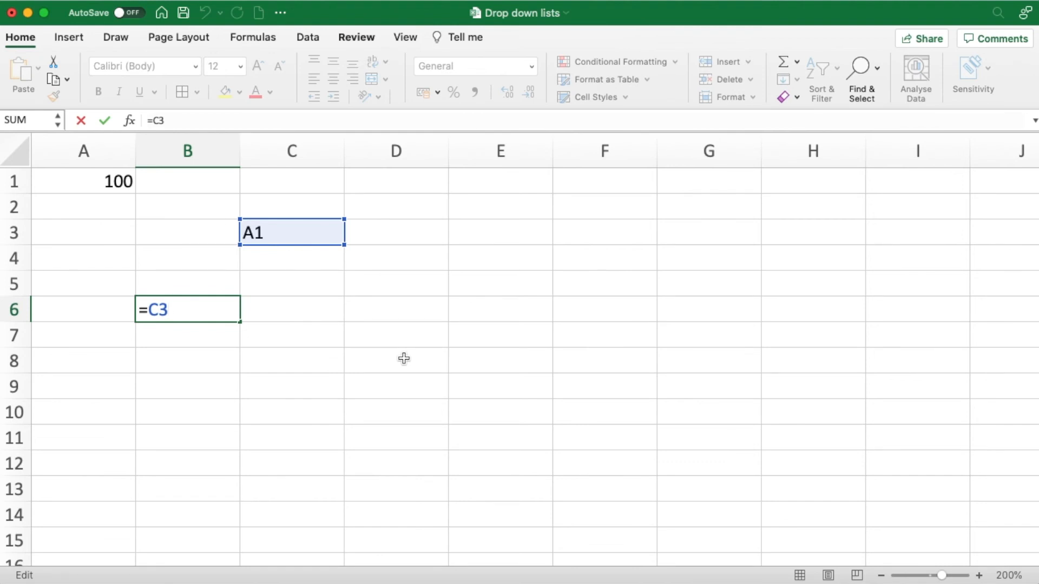
click(198, 363)
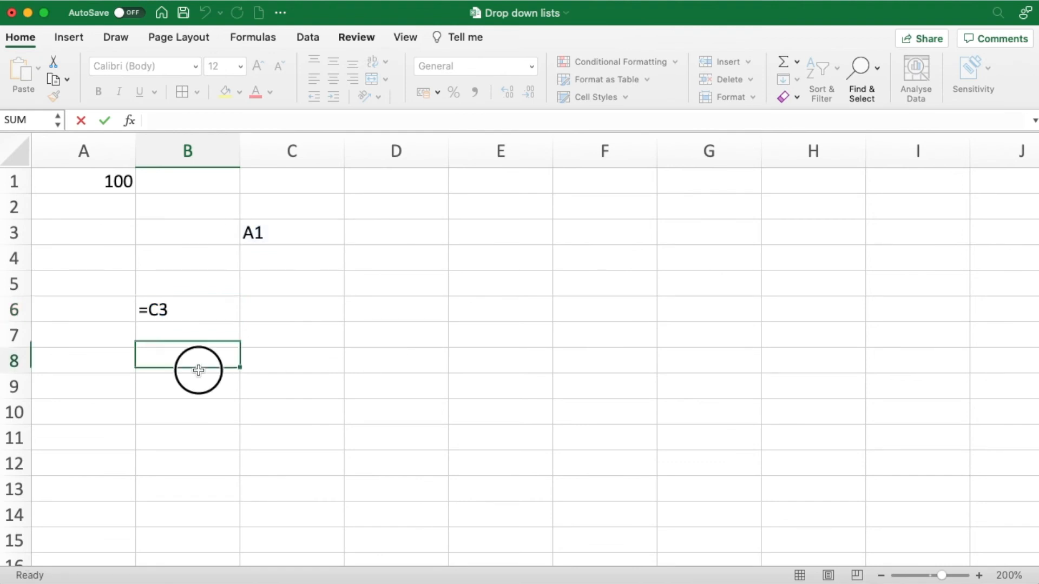
click(198, 310)
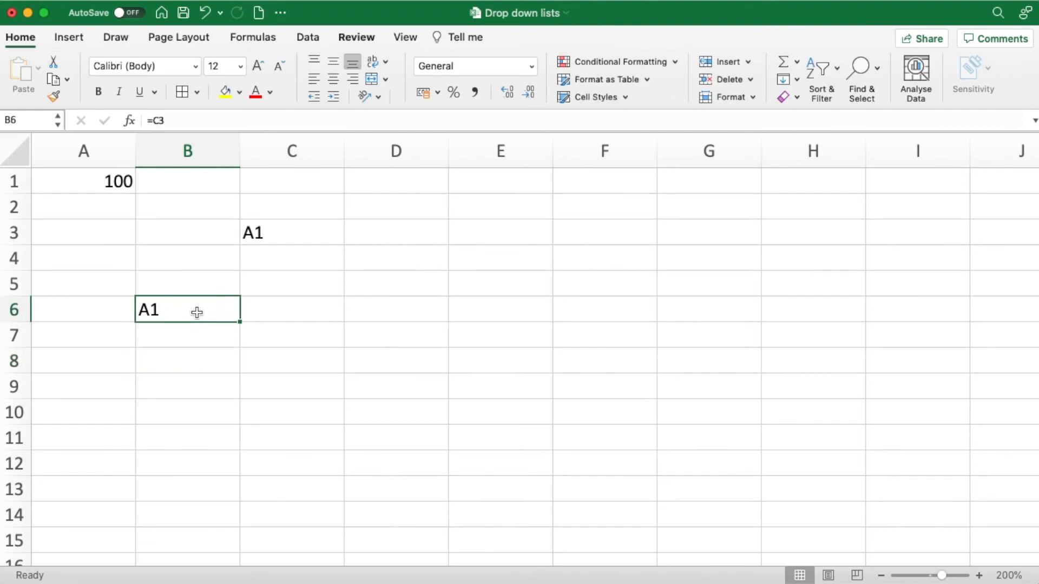
click(96, 180)
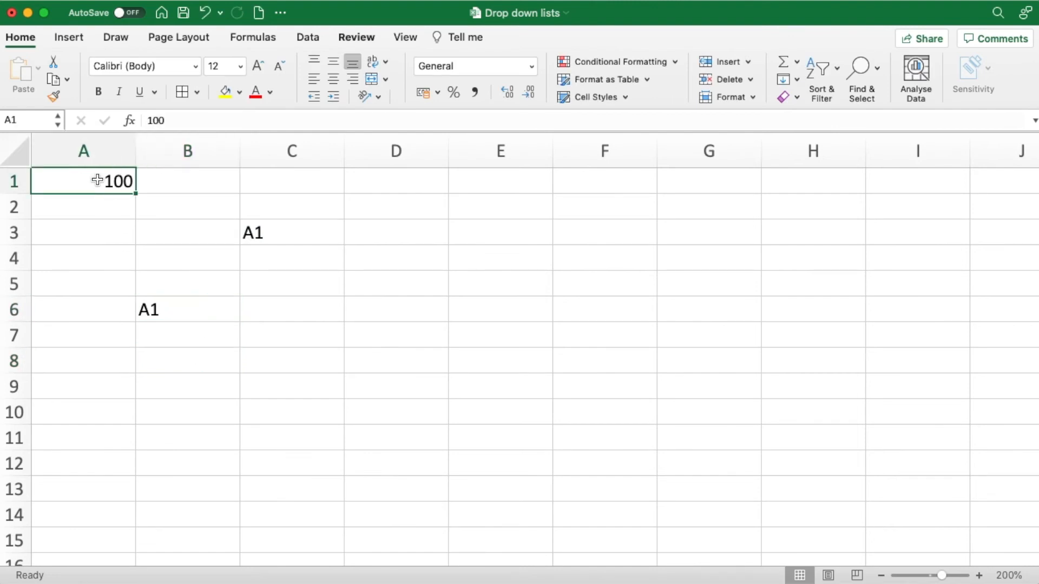
click(183, 310)
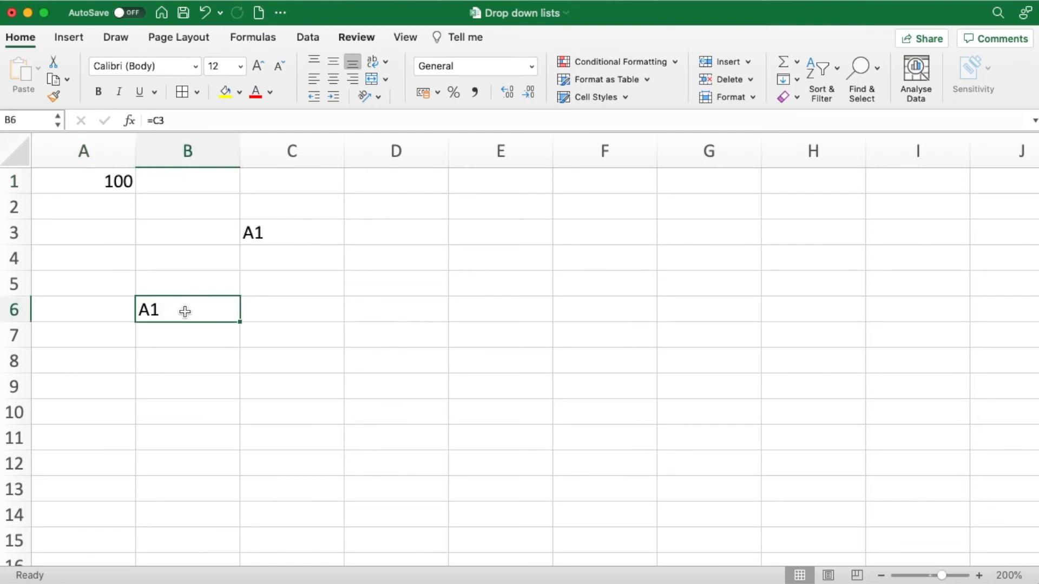
double_click(204, 311)
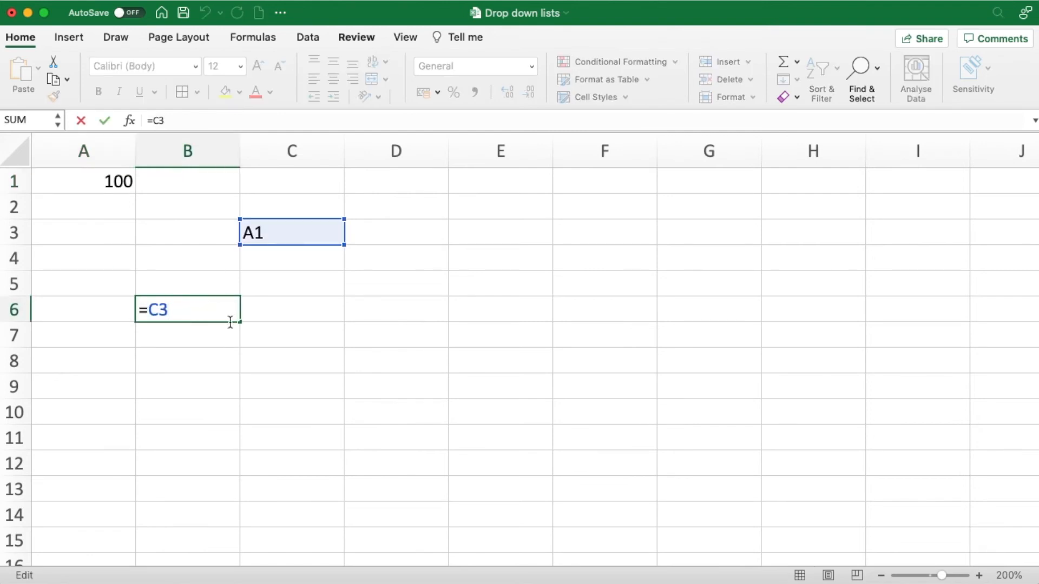
click(81, 120)
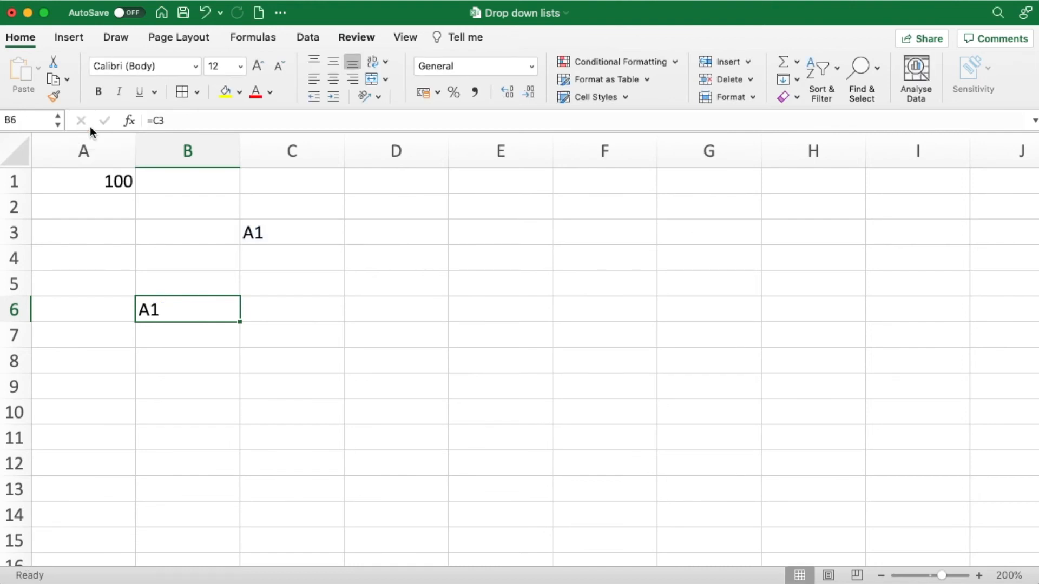
- Change the formula in cell B6 to =INDIRECT(C3)
double_click(188, 310)
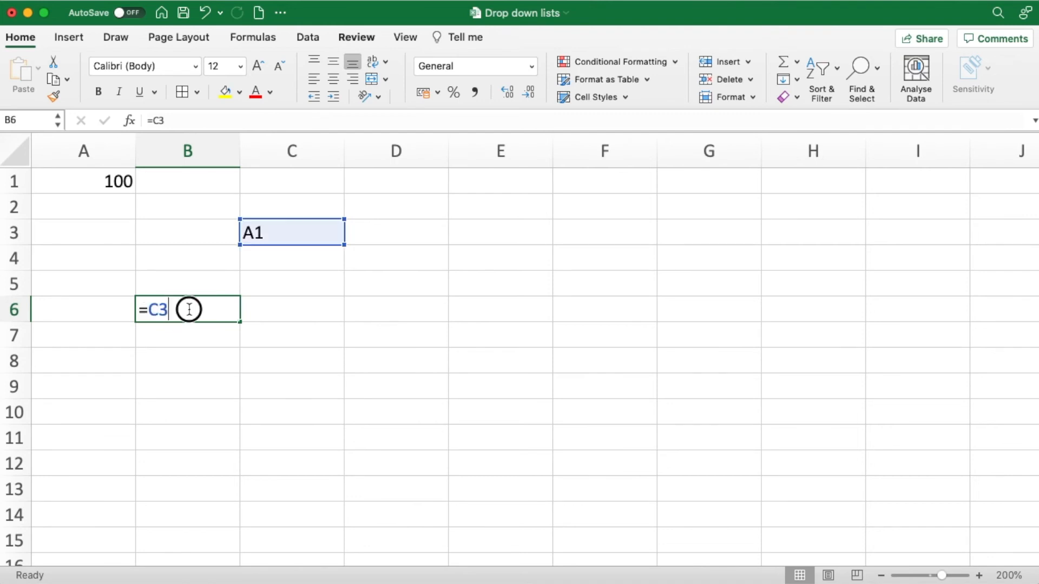
click(150, 311)
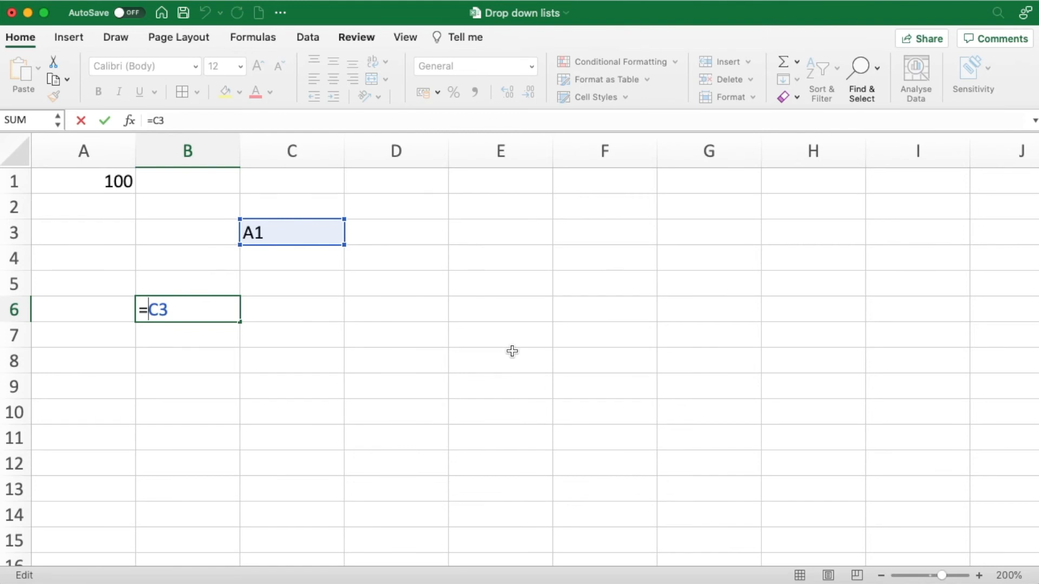
text(INDIREC)
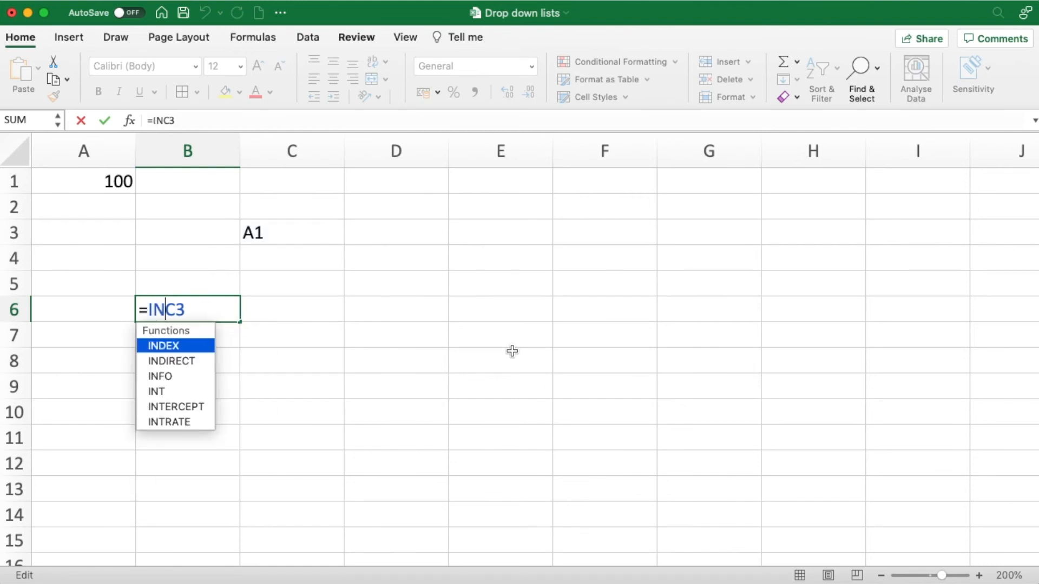
text(T)
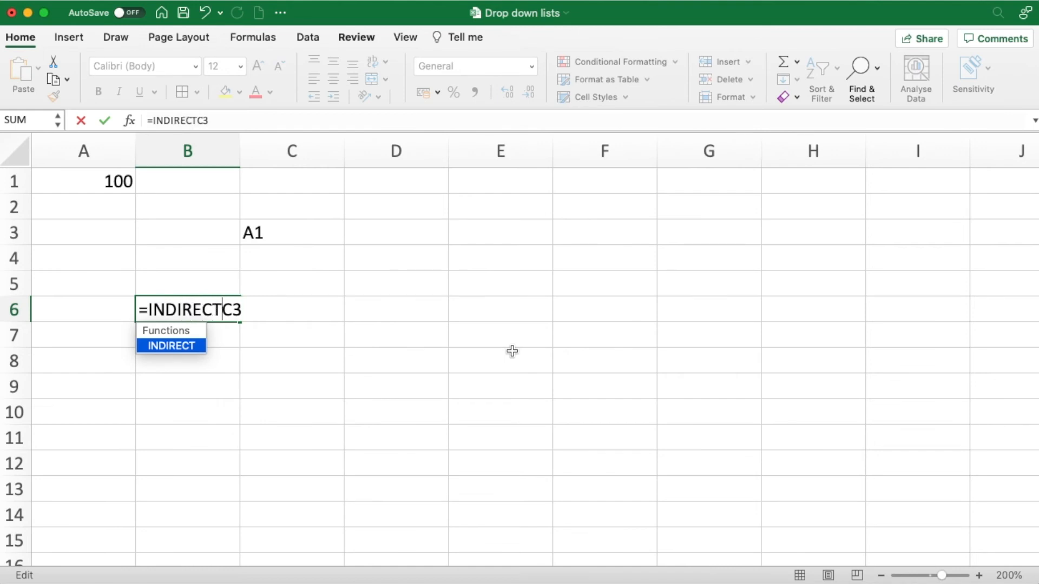
text(()
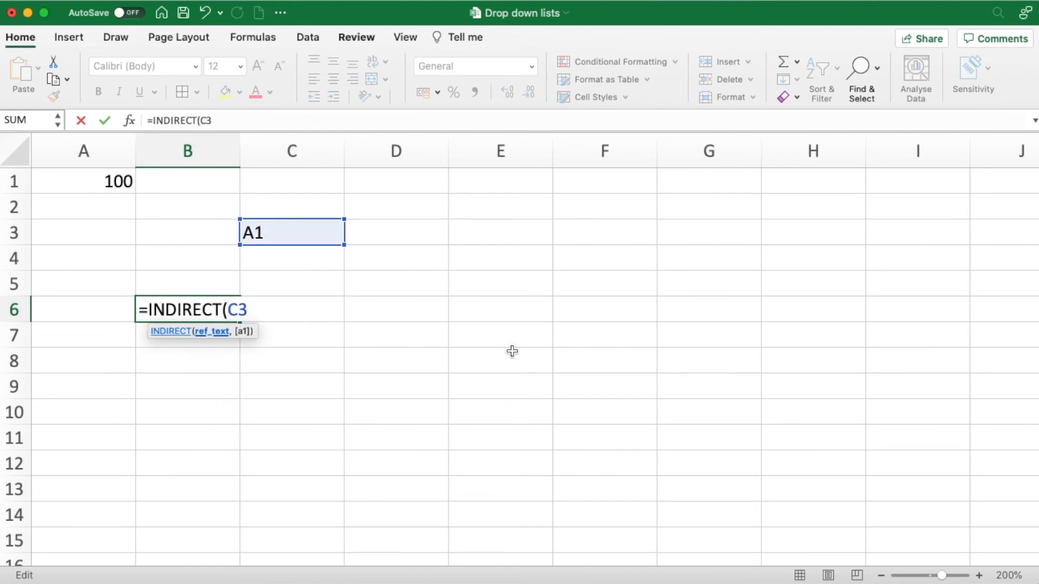
key(Right)
key(Right)
text())
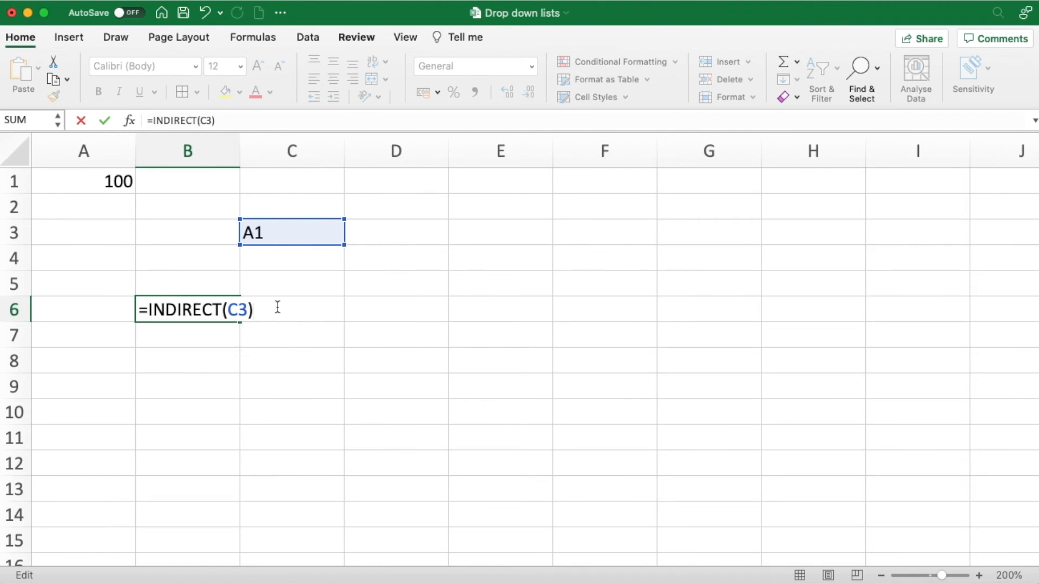
key(Return)
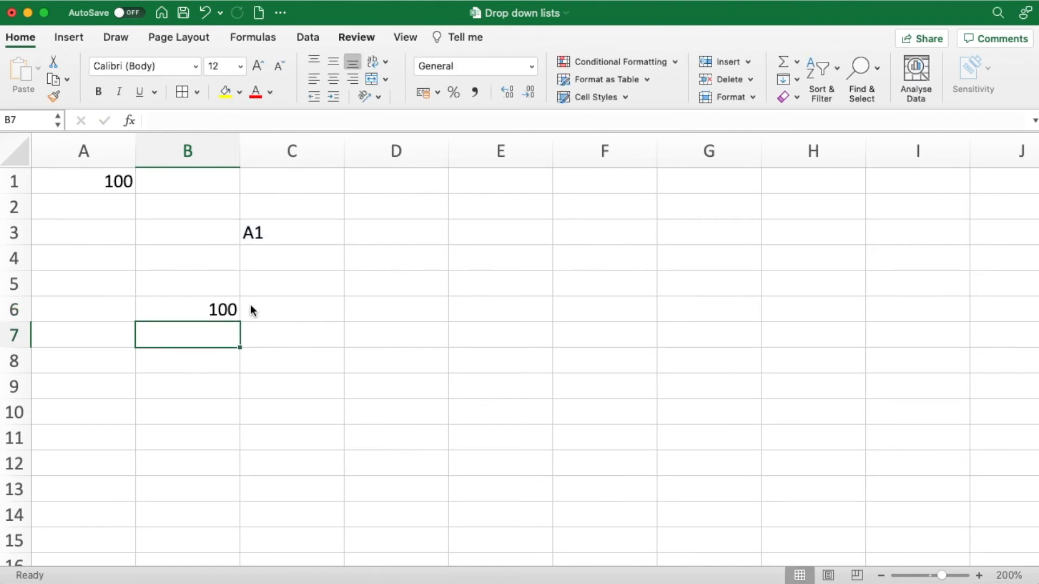
- Set cell A1 to 789 and open the formula in cell B6 for inspection
click(106, 180)
text(789)
key(Return)
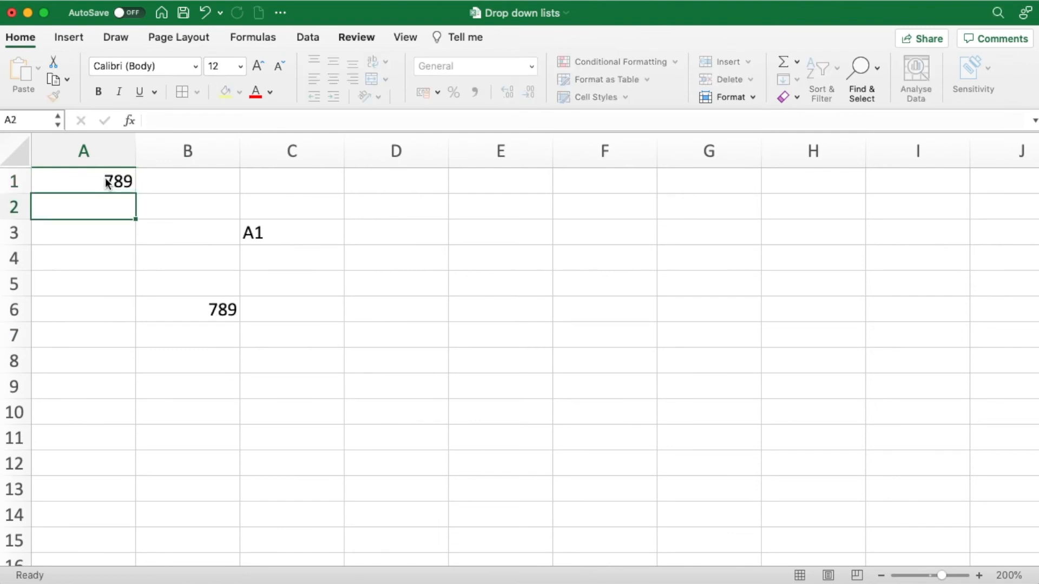
double_click(193, 306)
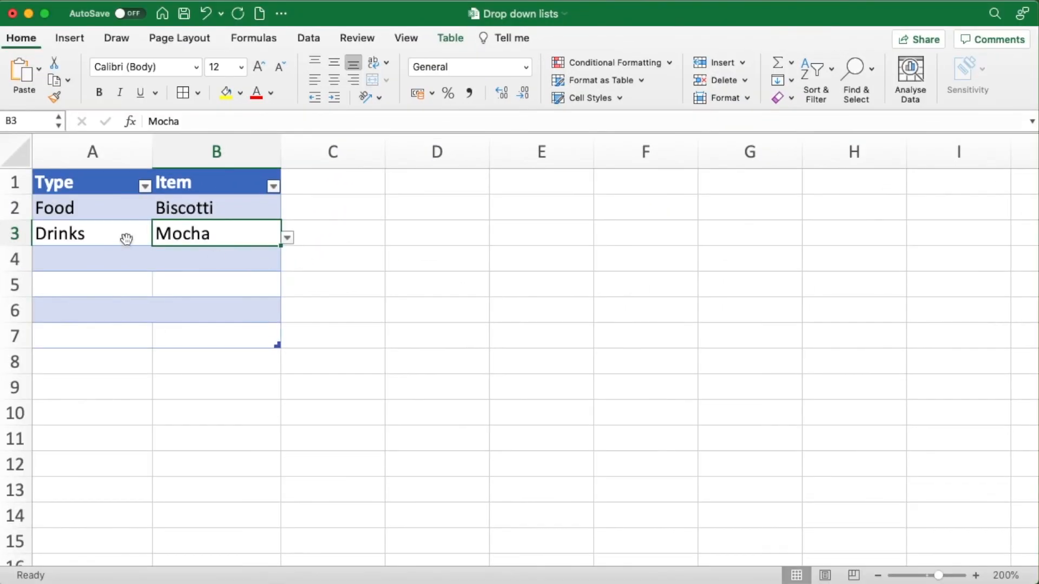
- On the sheet with the Type and Item table, view the Type choices in cells A2 and A3 without changing them
click(84, 210)
click(158, 214)
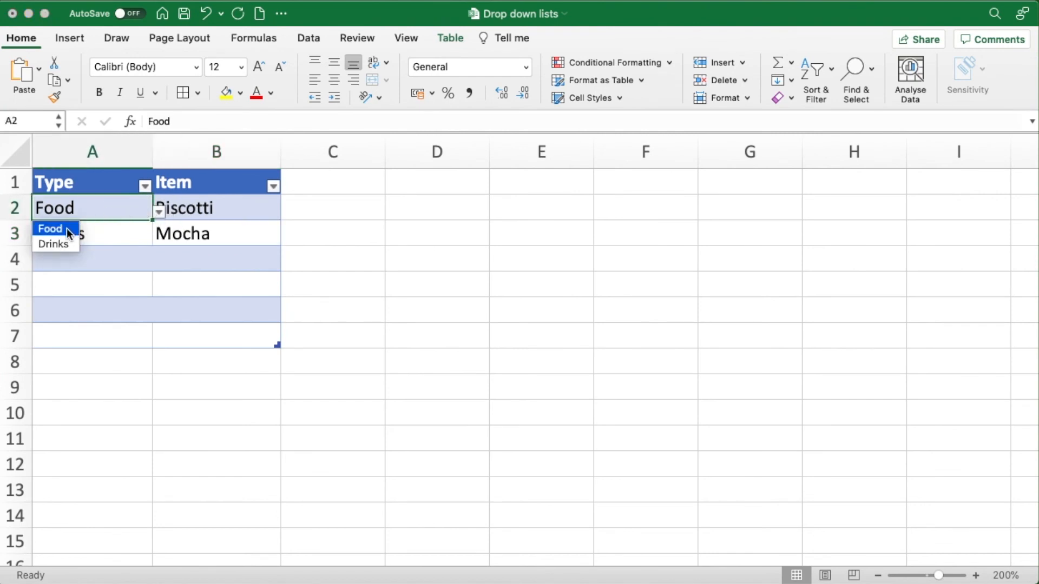
click(103, 234)
click(104, 232)
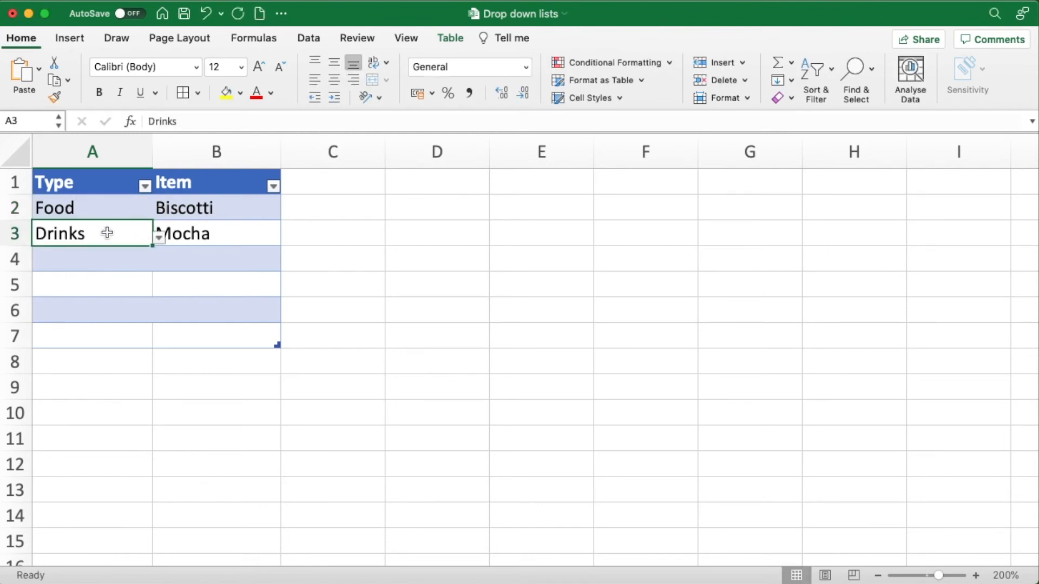
click(158, 238)
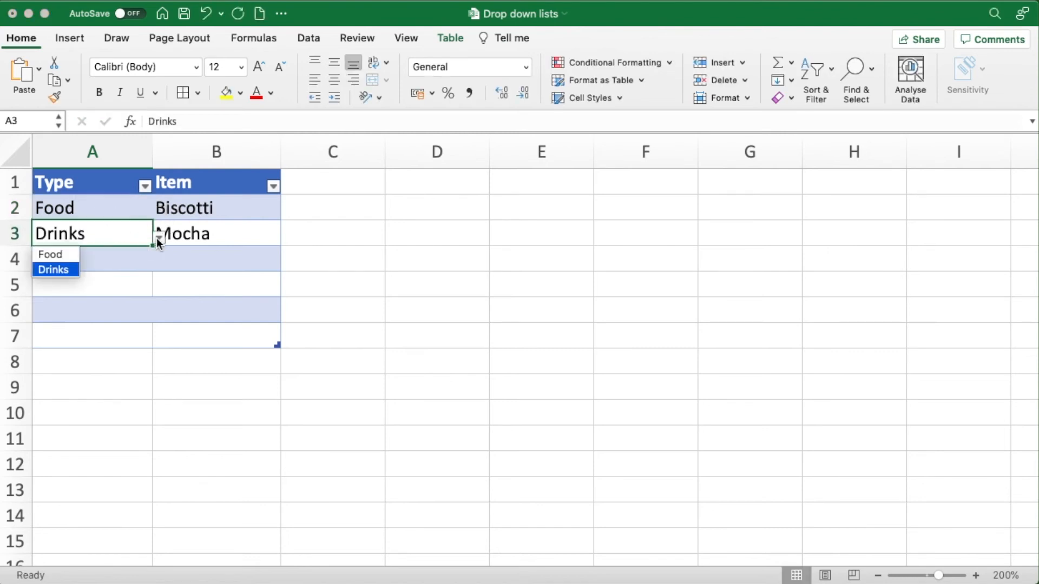
click(103, 209)
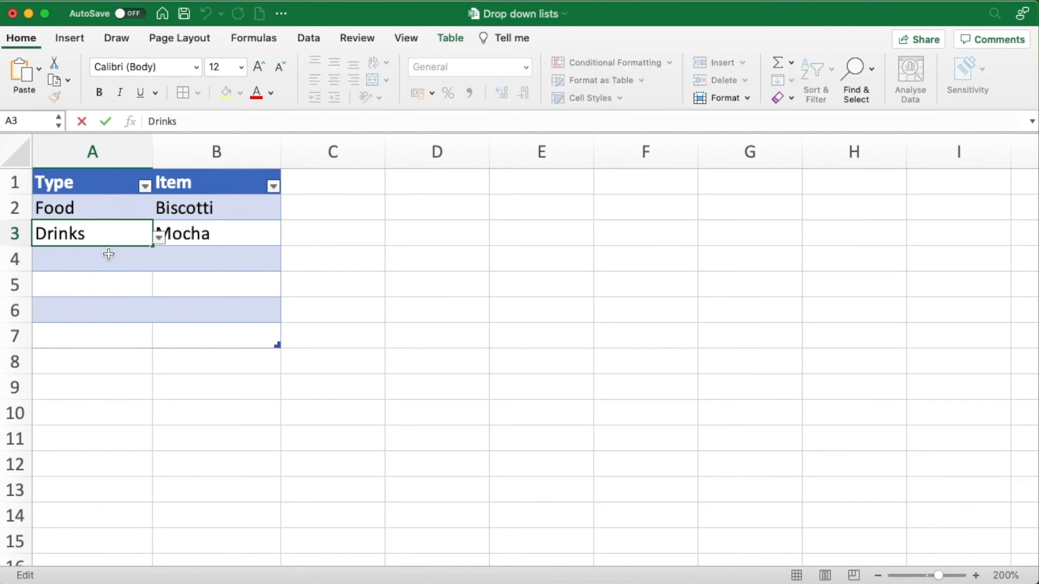
click(107, 255)
- Choose Granola from the drop-down list in Item cell B2, in the row whose Type is Food
click(115, 207)
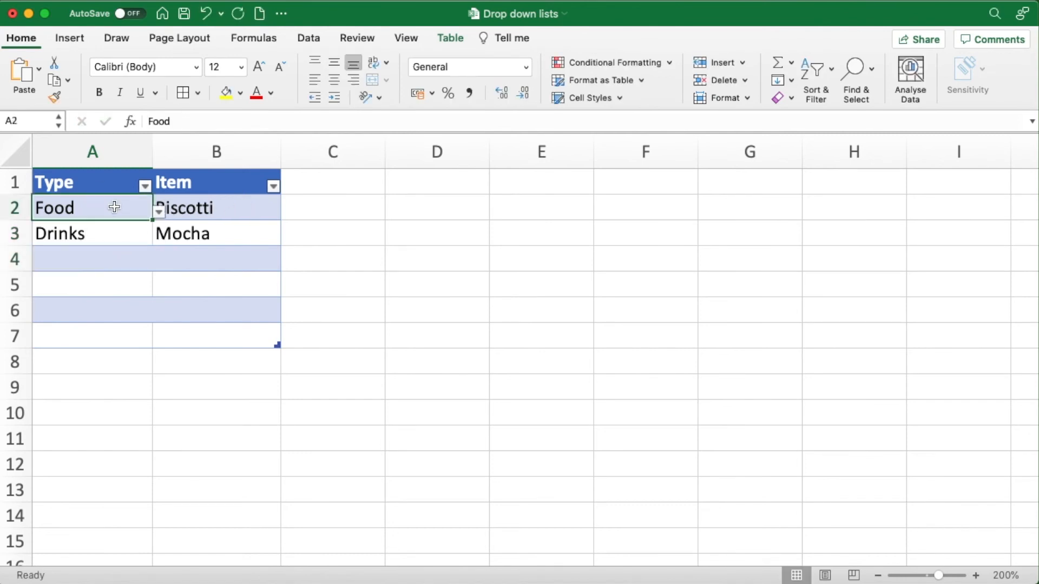
click(217, 208)
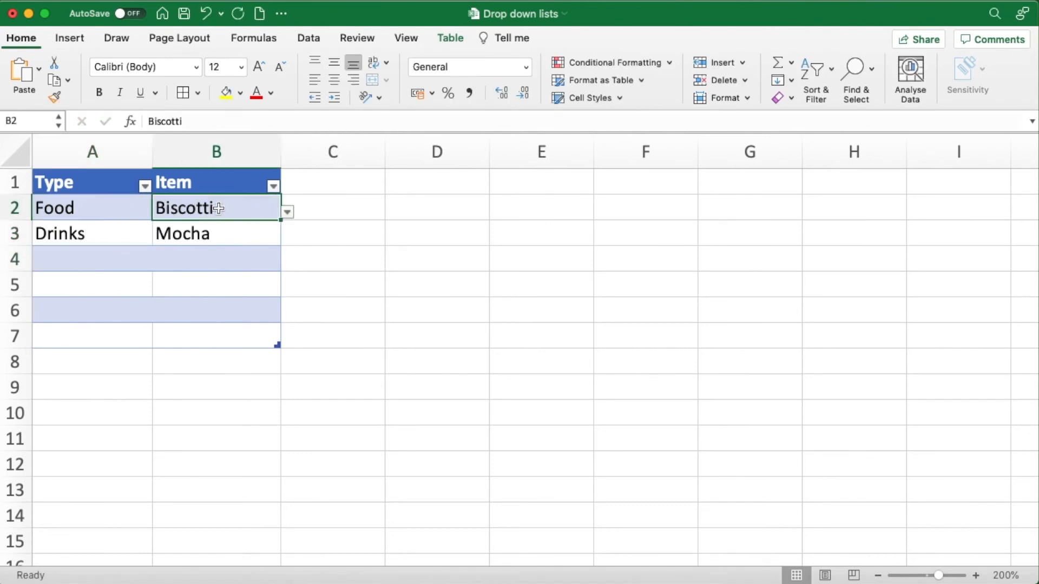
click(287, 212)
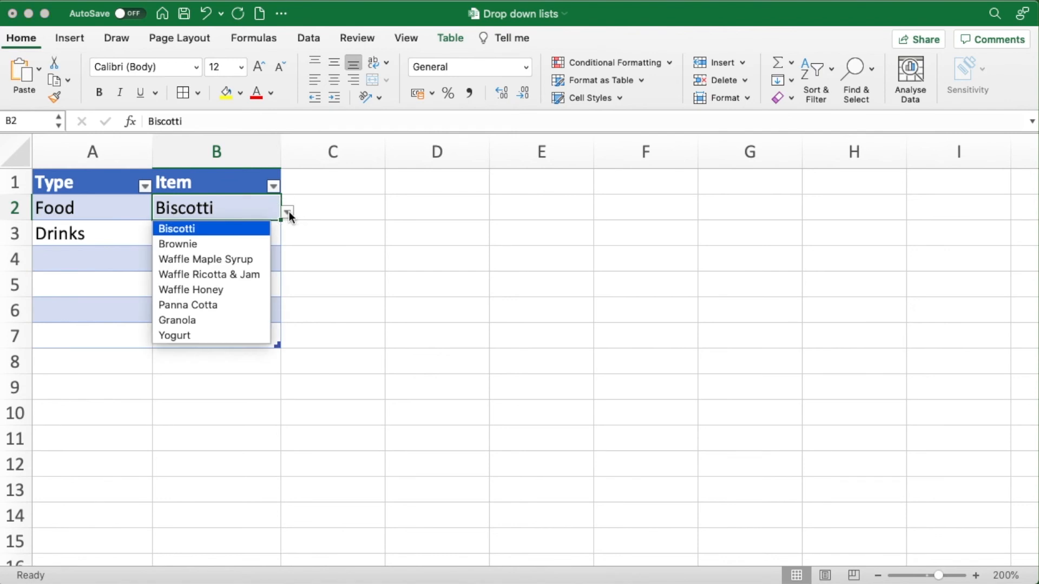
click(216, 320)
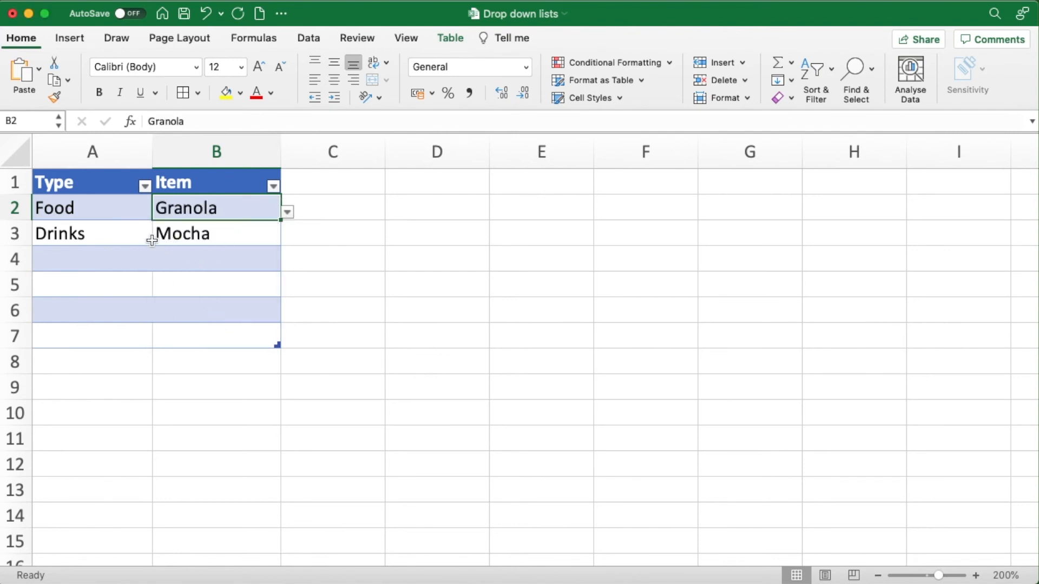
- View the Item choices offered in cell B3 for the Drinks type, keeping the existing entry
click(119, 234)
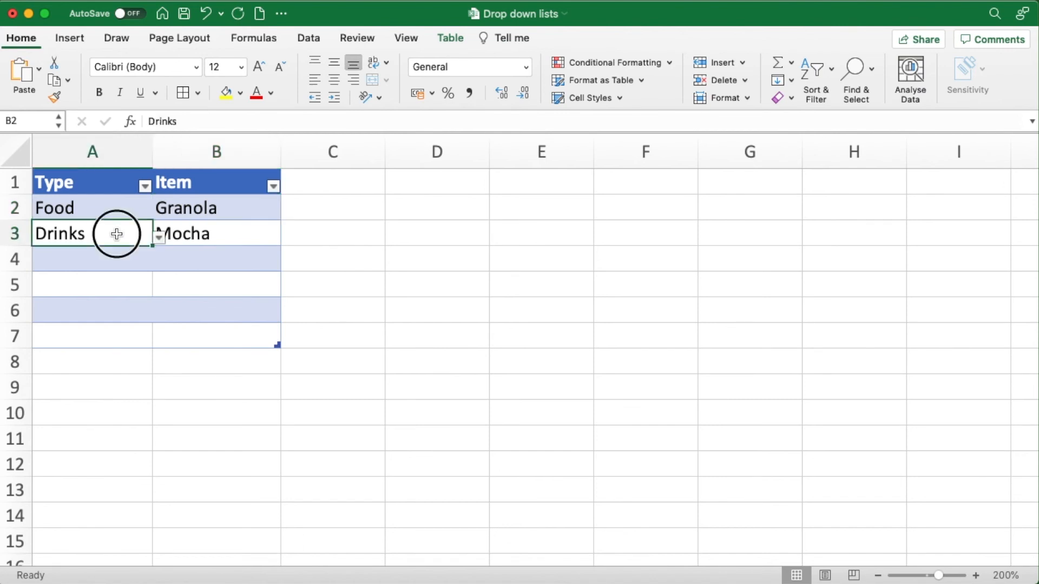
click(234, 236)
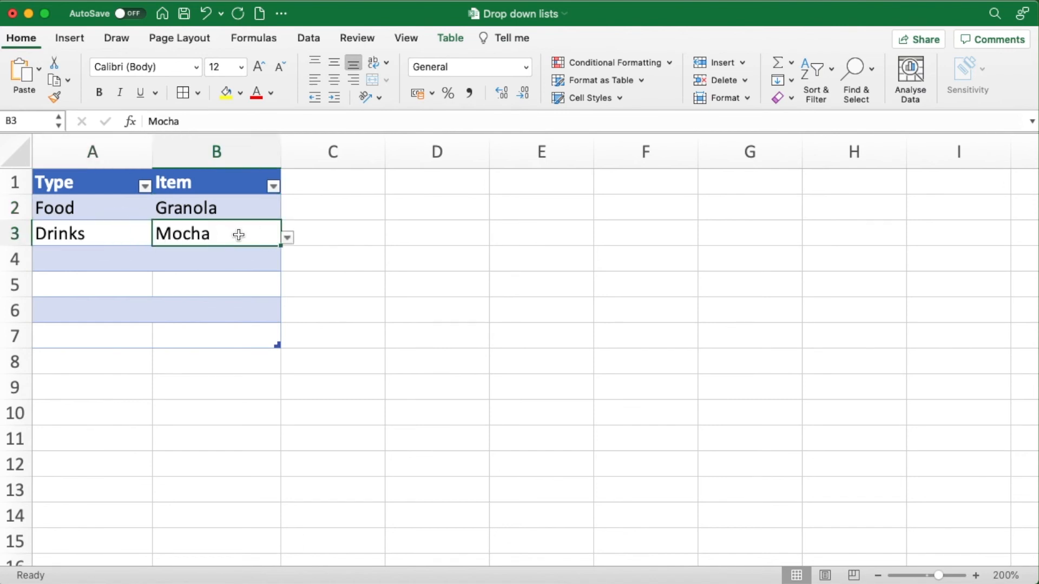
click(288, 238)
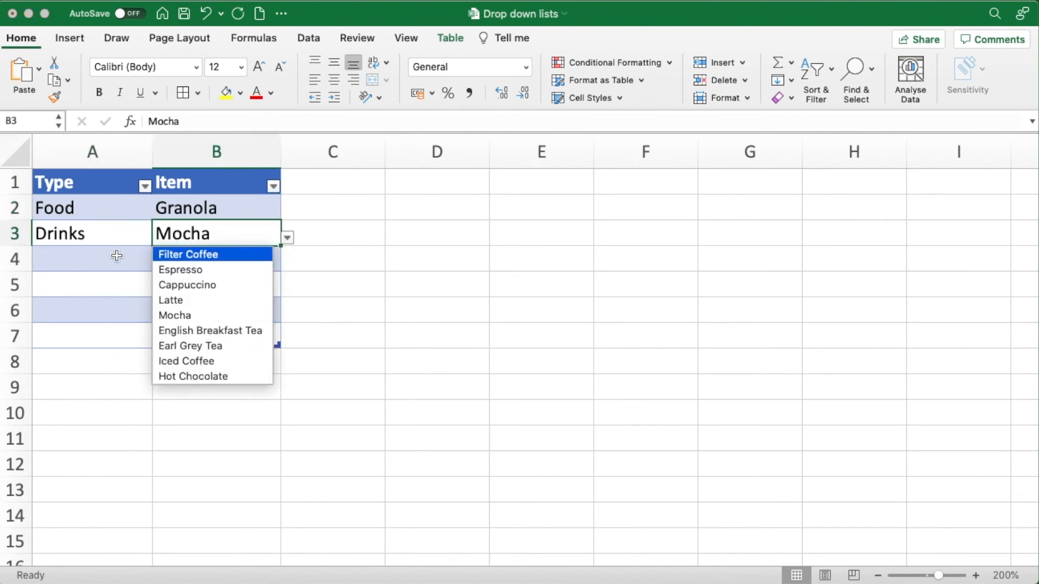
- Fill row 4 from its drop-down lists, with Drinks as the Type and Cappuccino as the Item
click(96, 254)
click(158, 263)
click(70, 295)
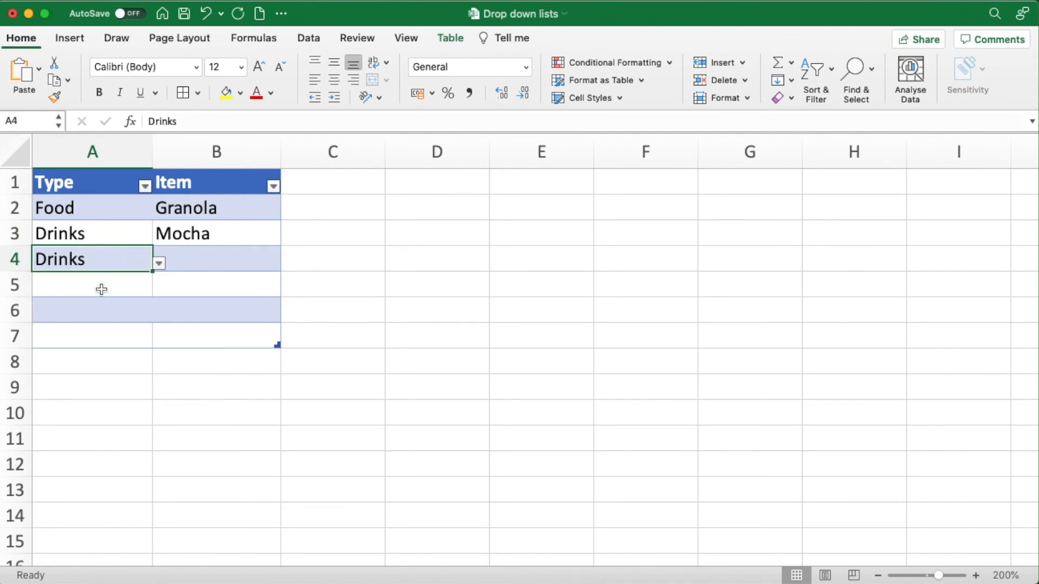
click(206, 260)
click(288, 265)
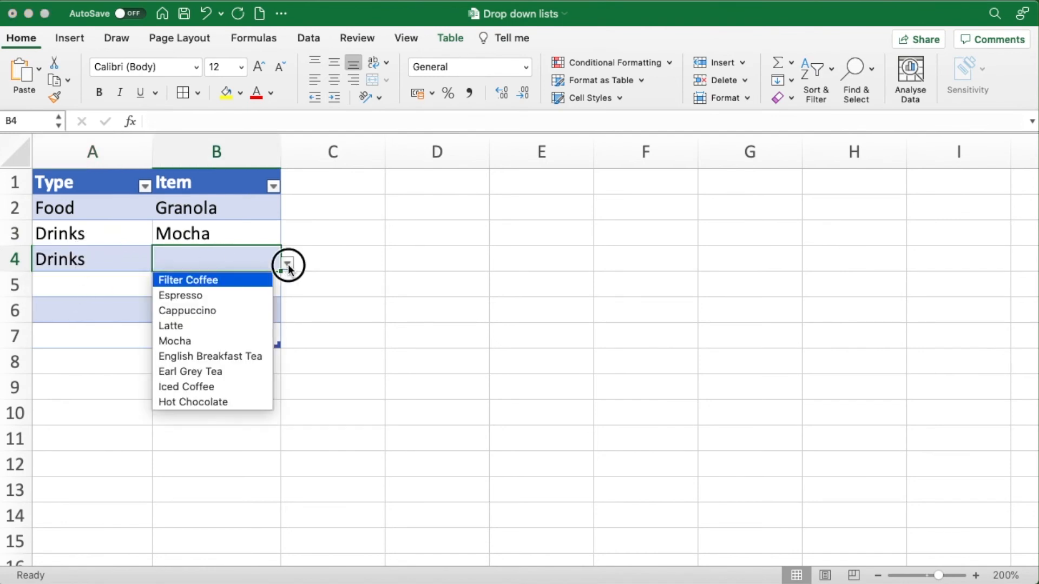
click(197, 310)
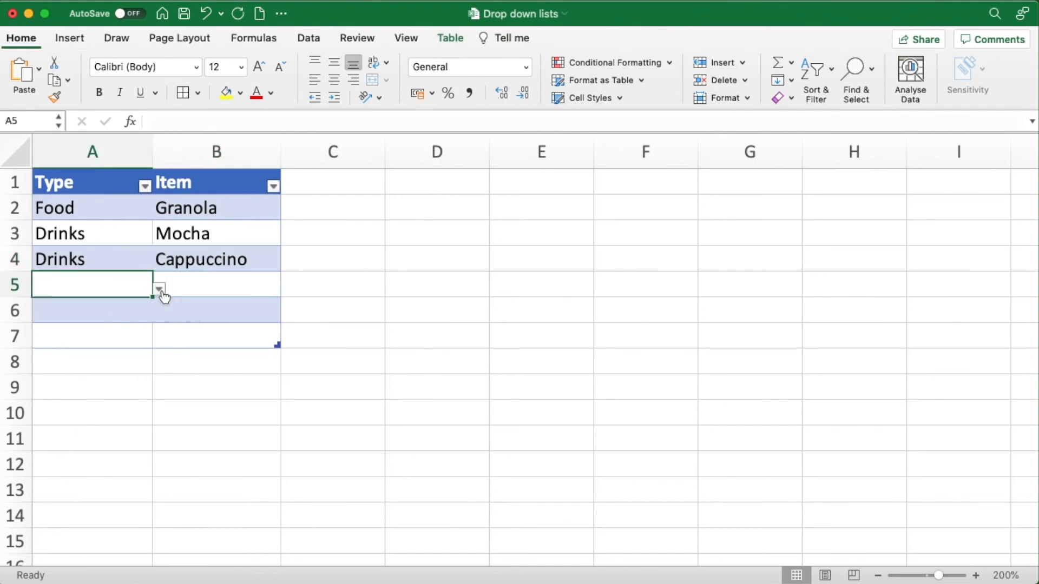
- Fill row 5 from its drop-down lists, with Food as the Type and Waffle Honey as the Item
click(160, 289)
click(71, 310)
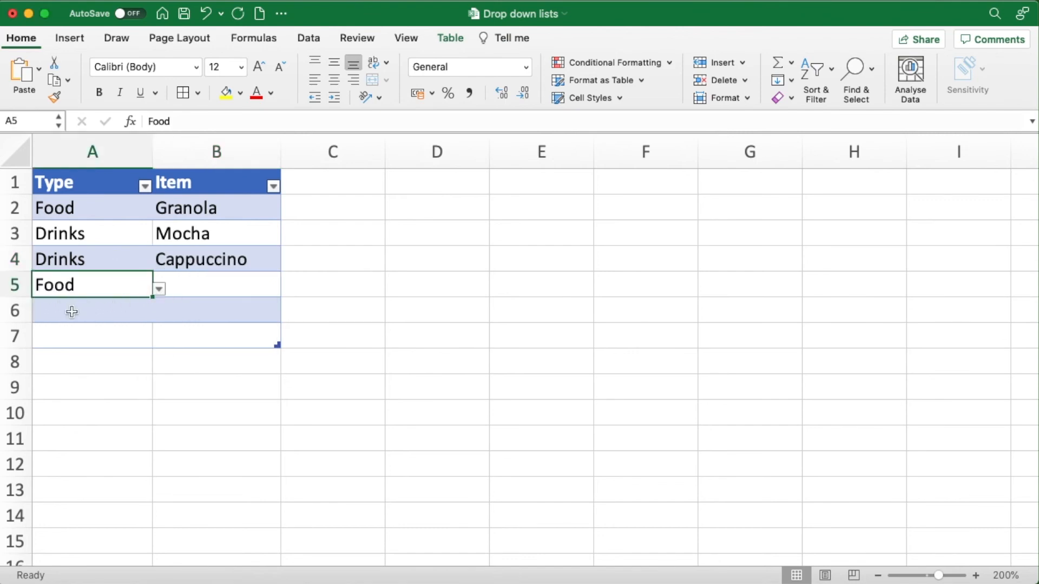
click(202, 290)
click(288, 291)
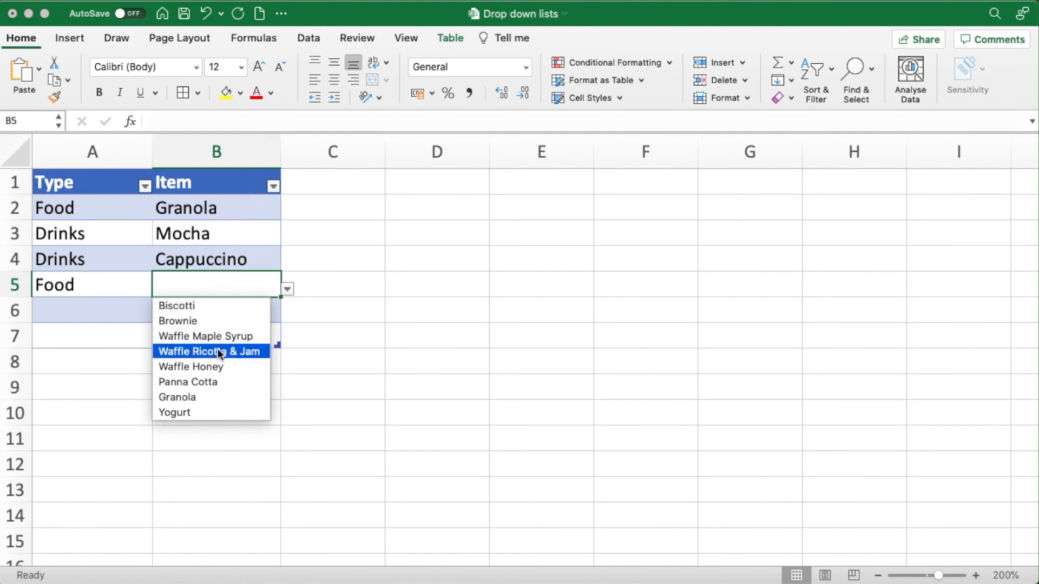
click(206, 366)
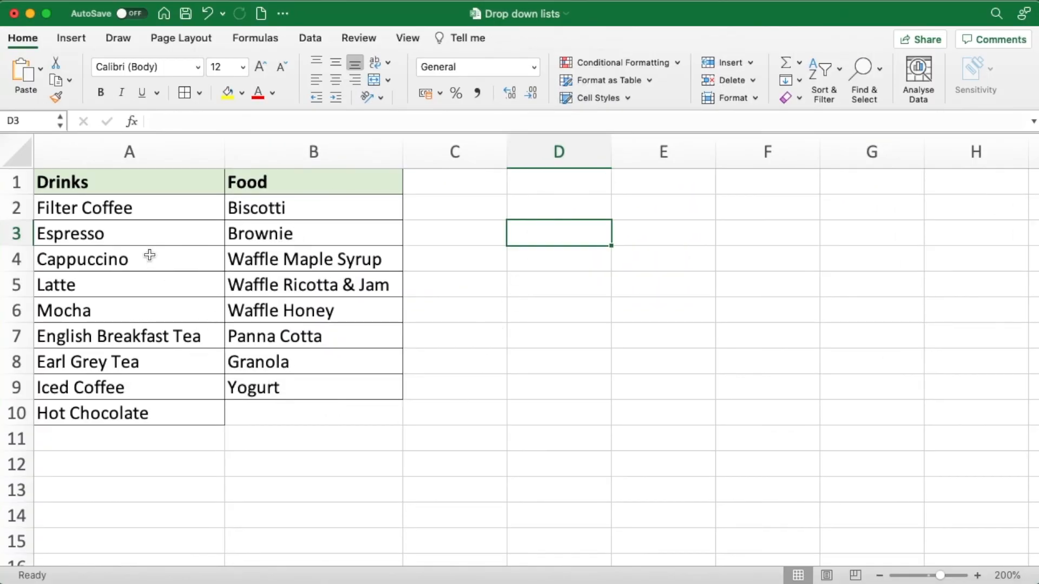
- On the sheet with the Drinks and Food lists, name the range A2:A10 Drinks
drag(139, 207, 122, 411)
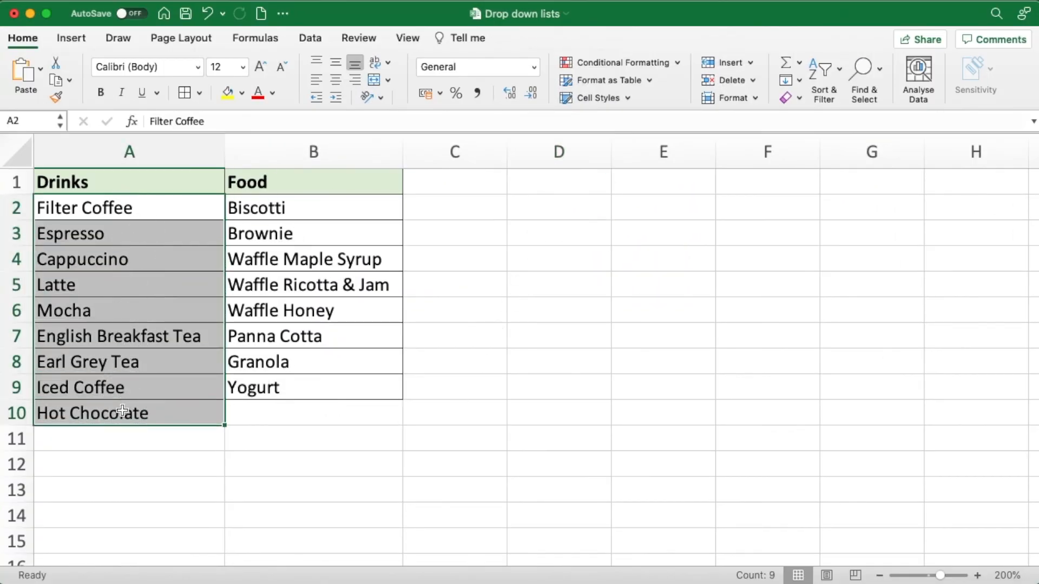
drag(309, 208, 291, 384)
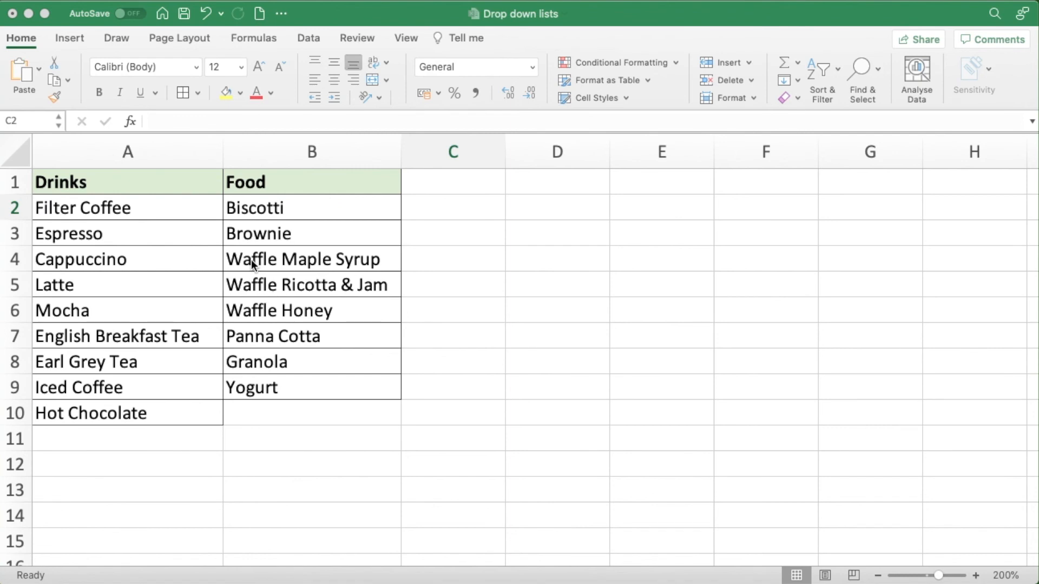
click(150, 209)
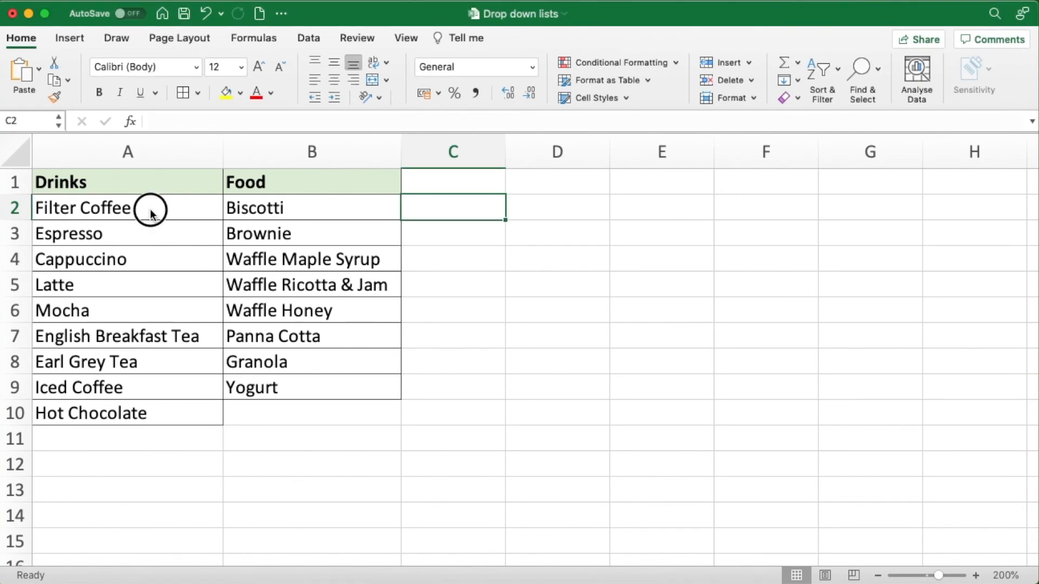
click(150, 208)
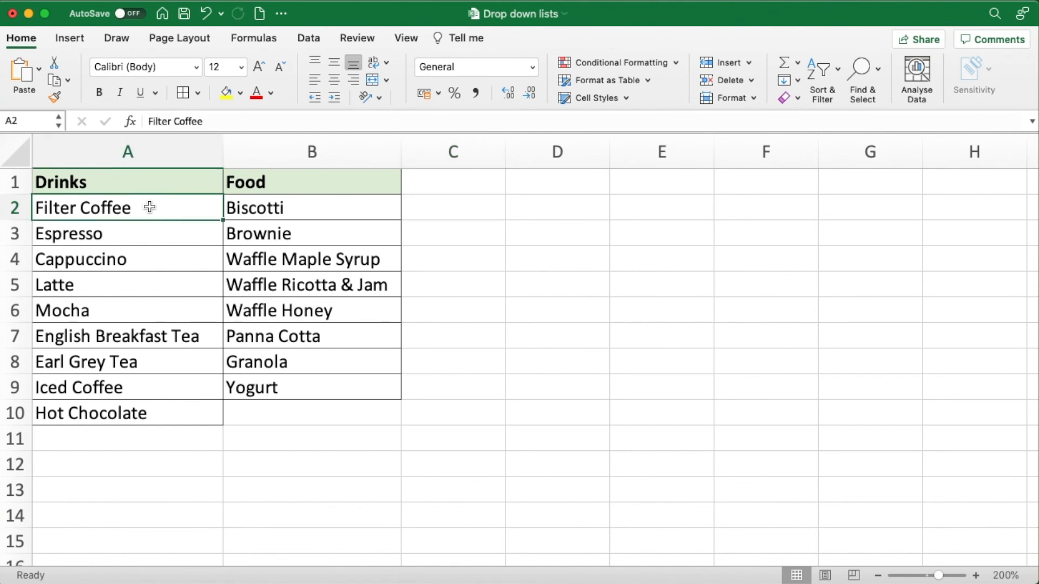
click(150, 208)
drag(148, 214, 152, 411)
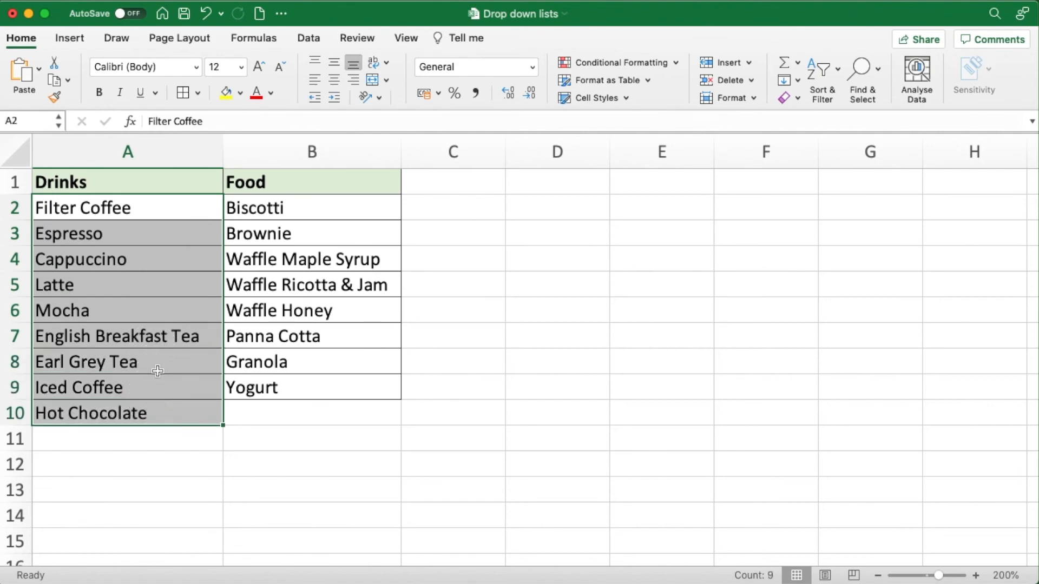
click(41, 120)
text(Dr)
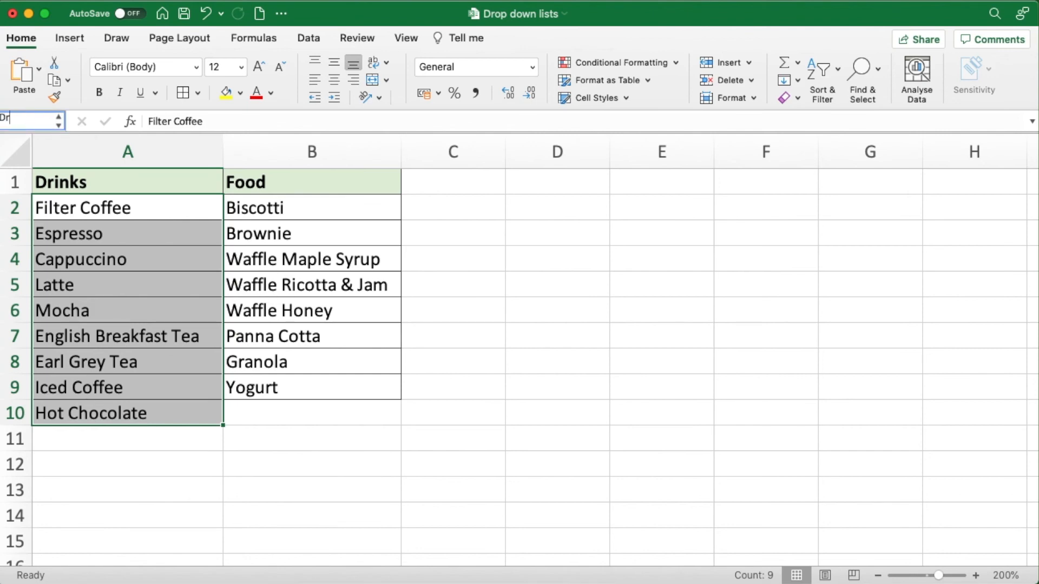
text(inks)
key(Return)
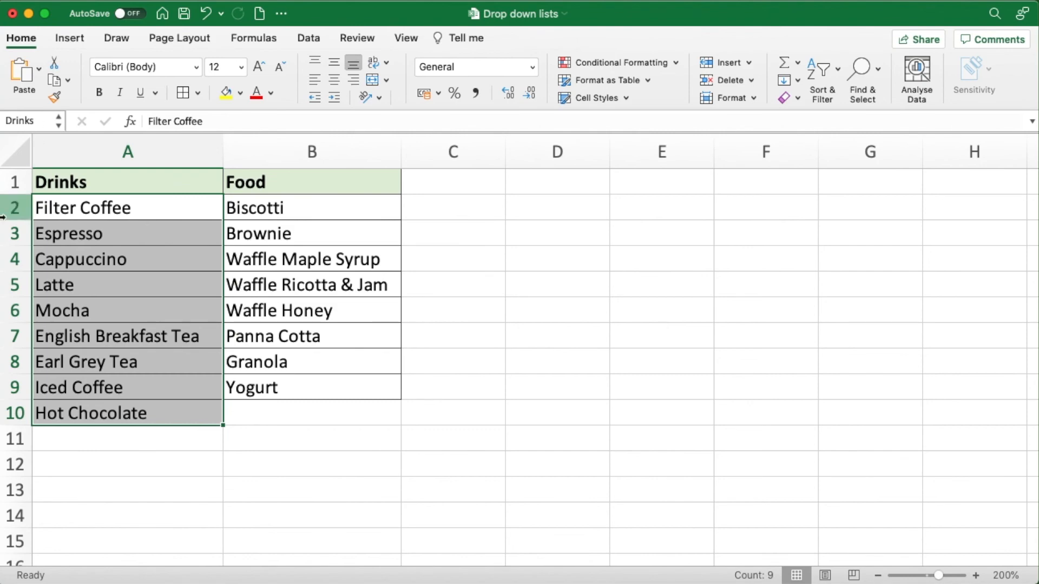
- Name the range B2:B9, containing the items below the Food heading, Food
drag(301, 207, 298, 382)
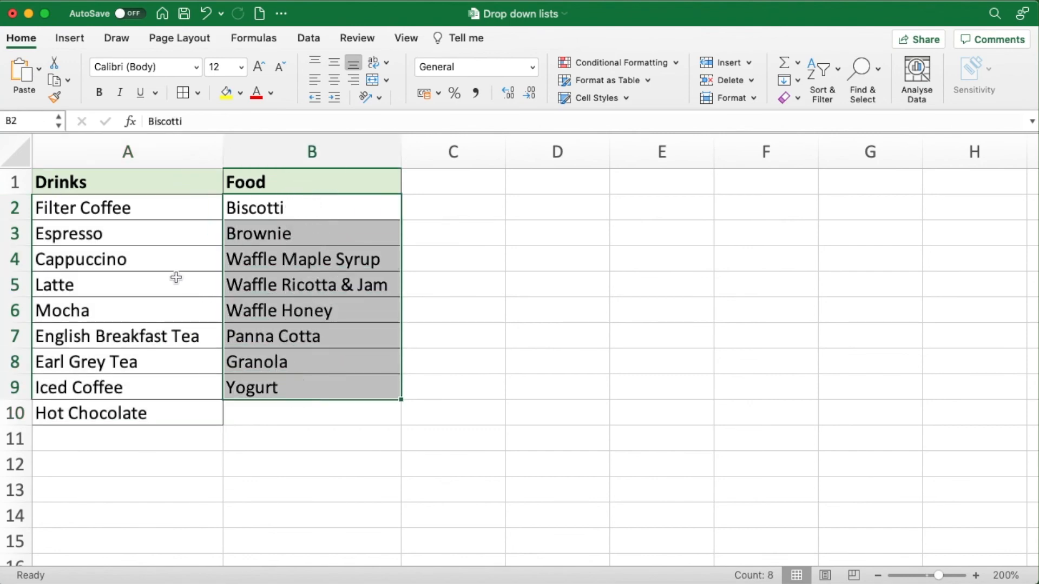
click(41, 119)
text(Food)
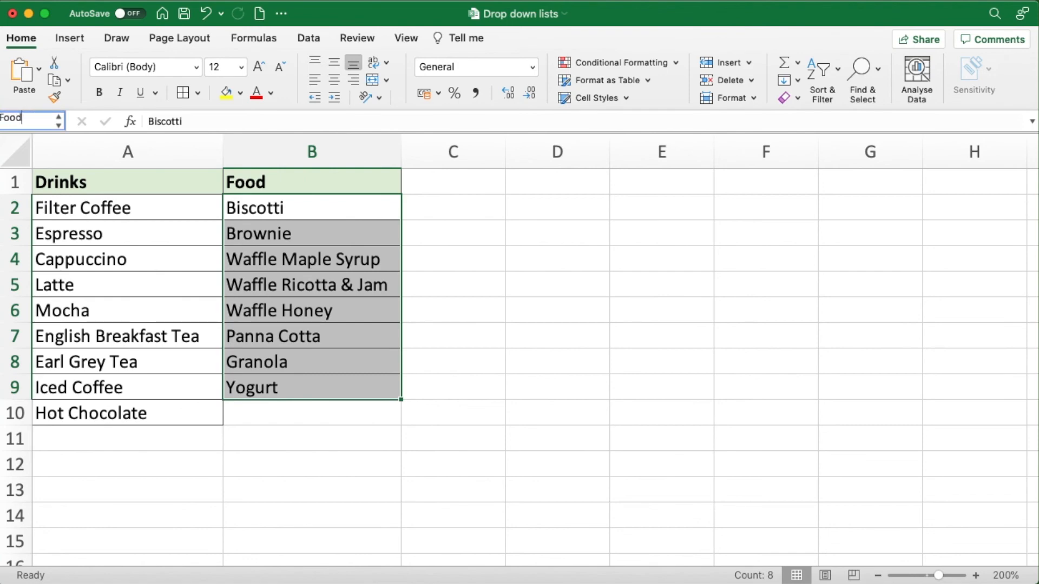
key(Return)
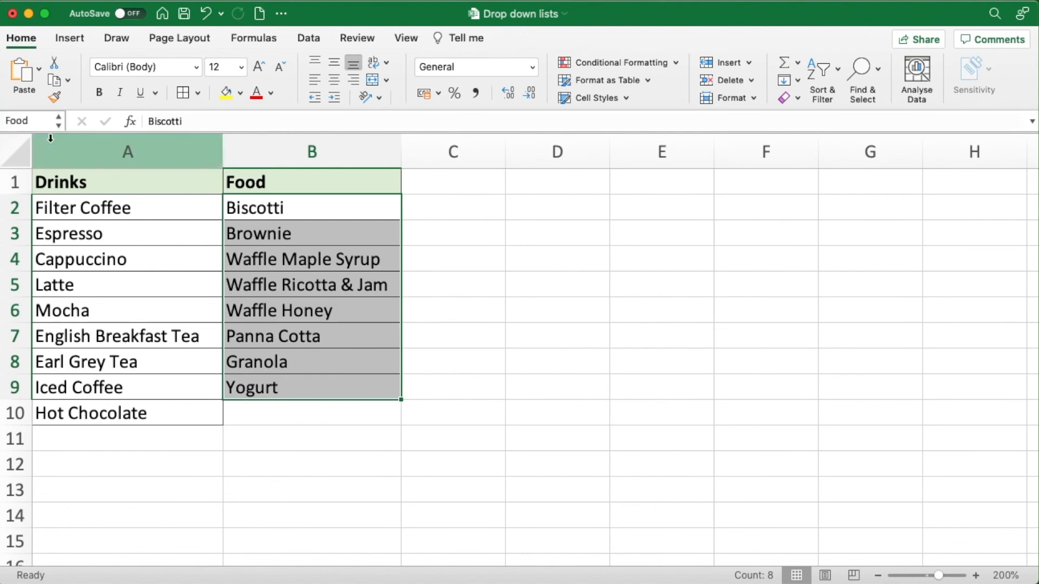
- Check the defined names Drinks and Food by going to each named range from the list of names
click(58, 122)
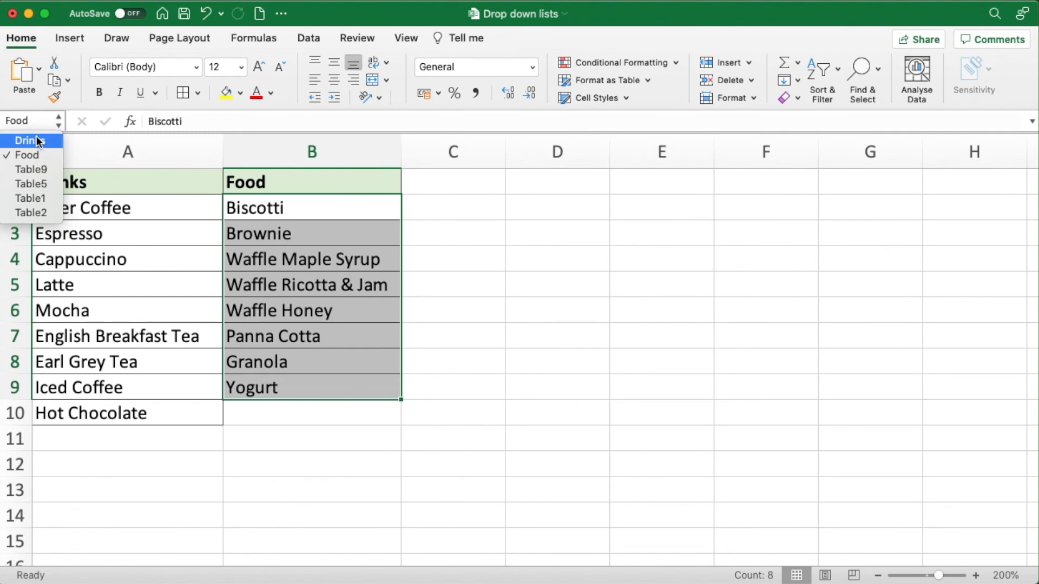
click(31, 140)
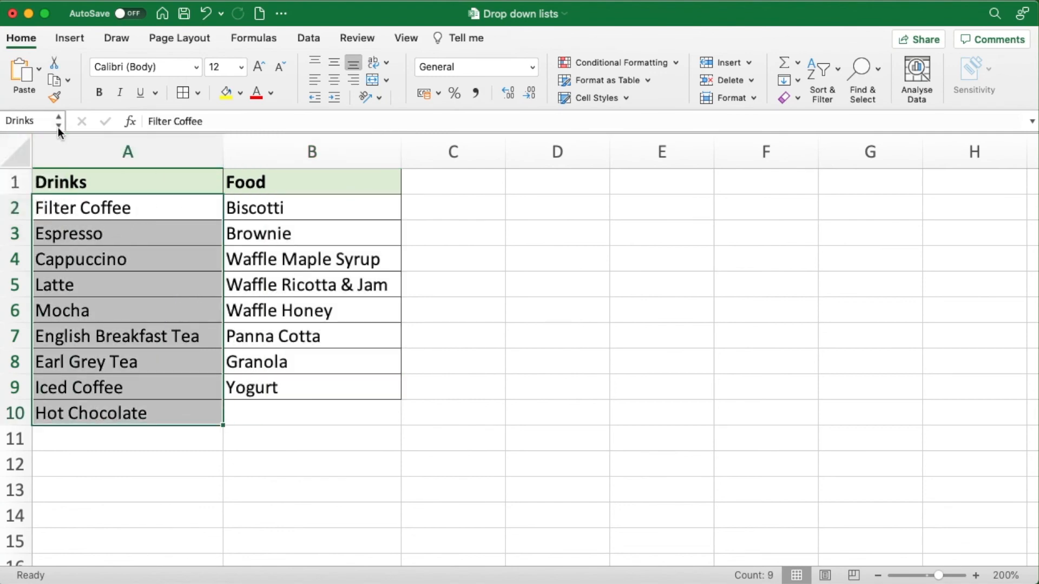
click(57, 123)
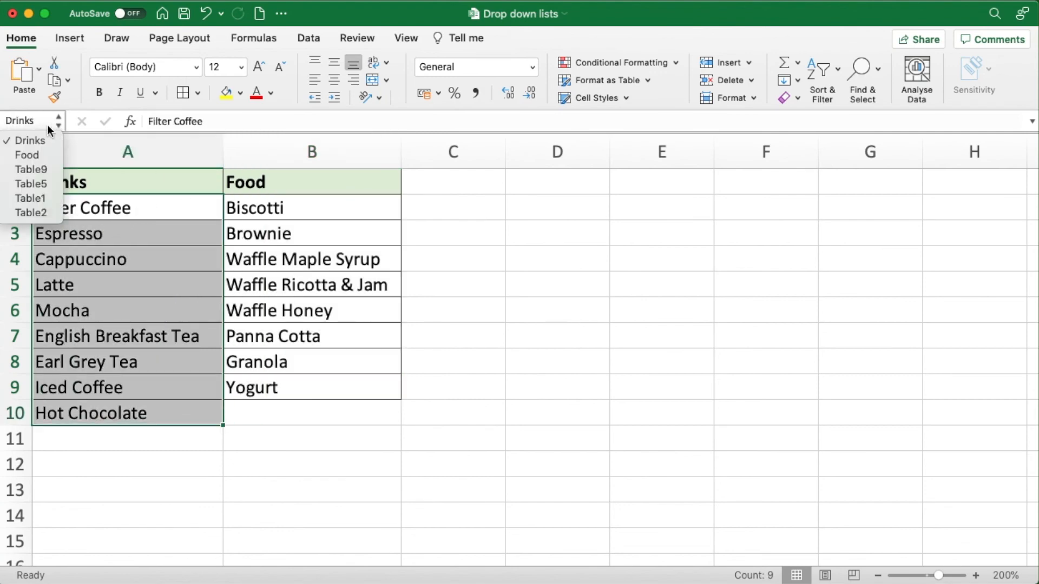
click(35, 156)
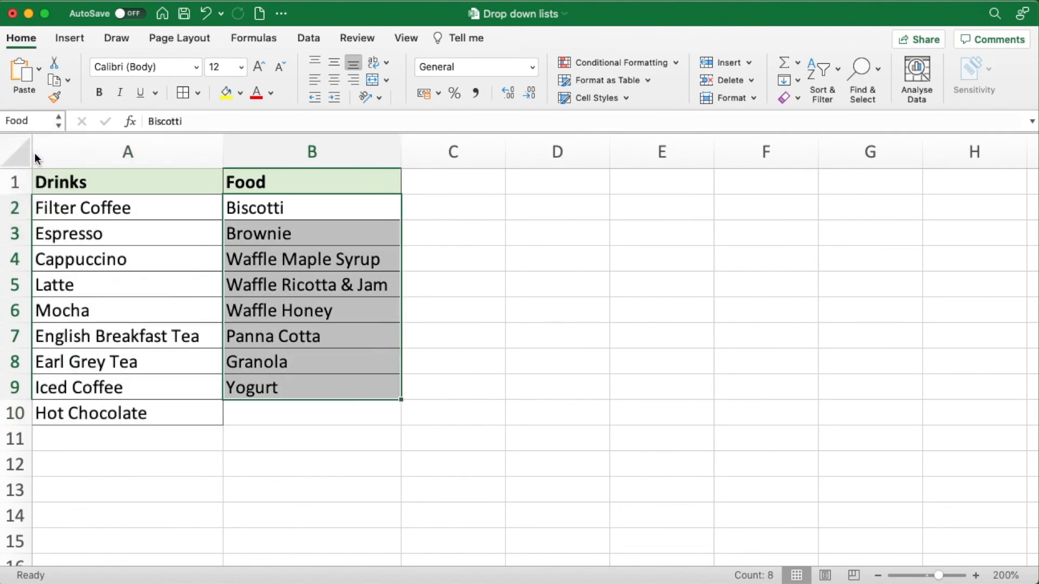
click(168, 205)
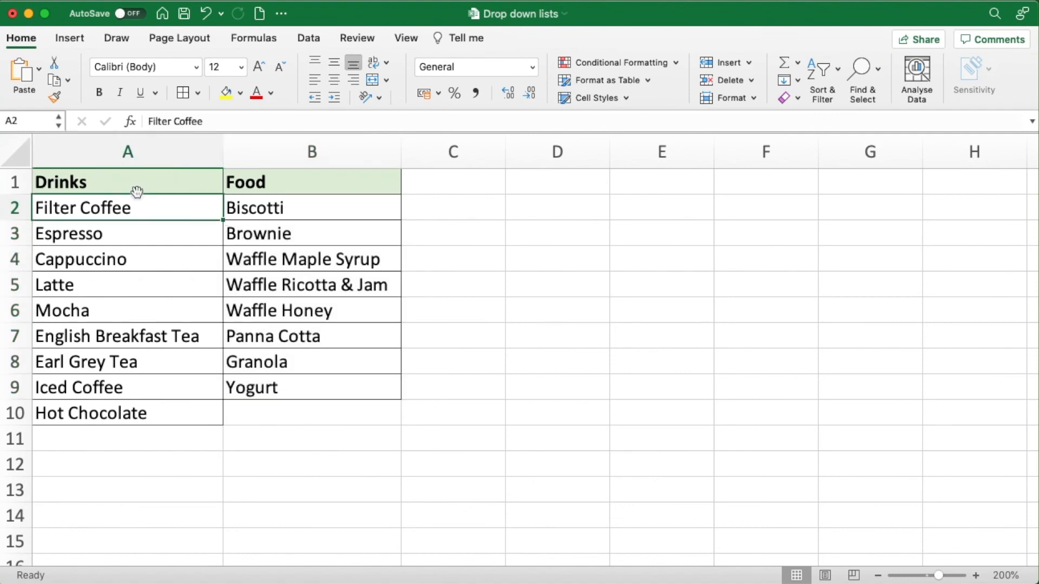
click(58, 122)
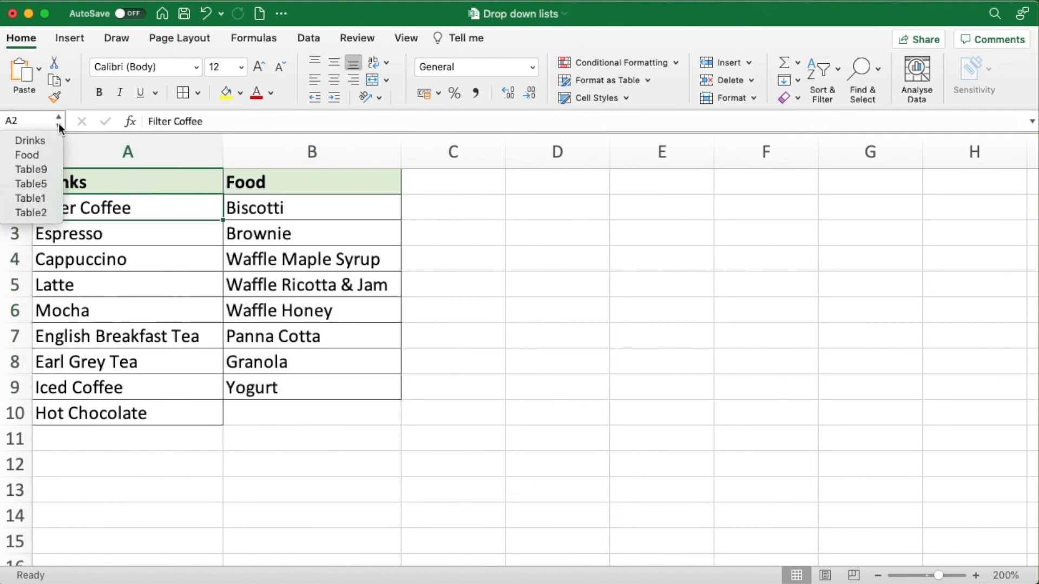
click(44, 140)
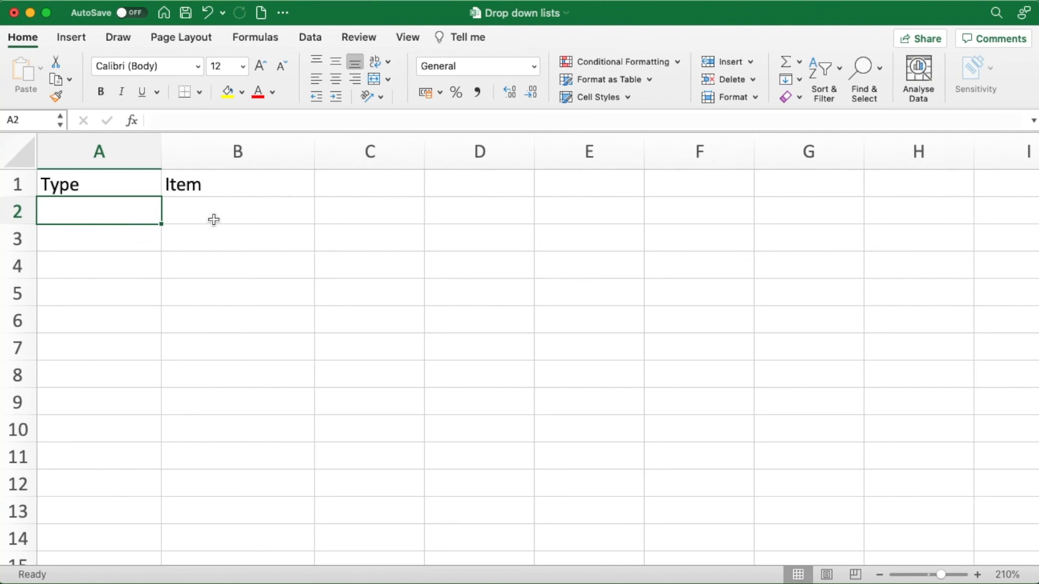
- Add list validation to cell A2 with the source Food, Drinks, and choose Food from its drop-down
click(113, 210)
click(310, 38)
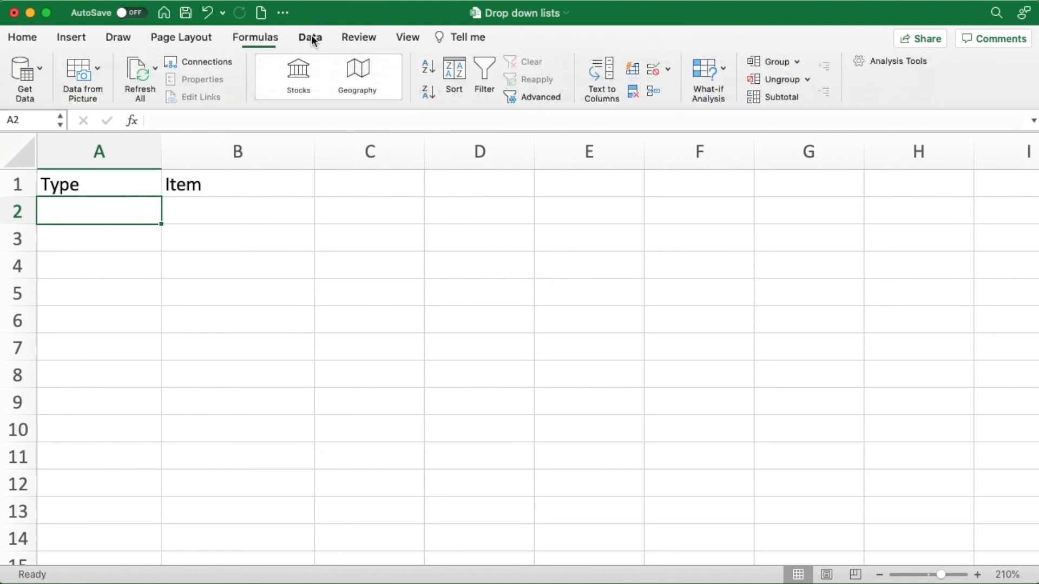
click(654, 73)
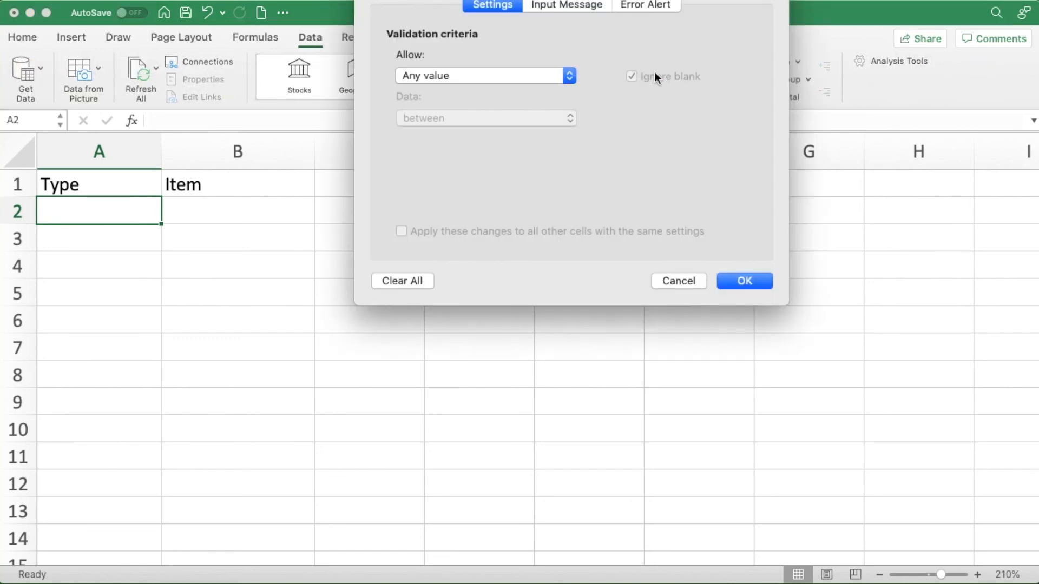
drag(395, 0, 372, 111)
click(546, 204)
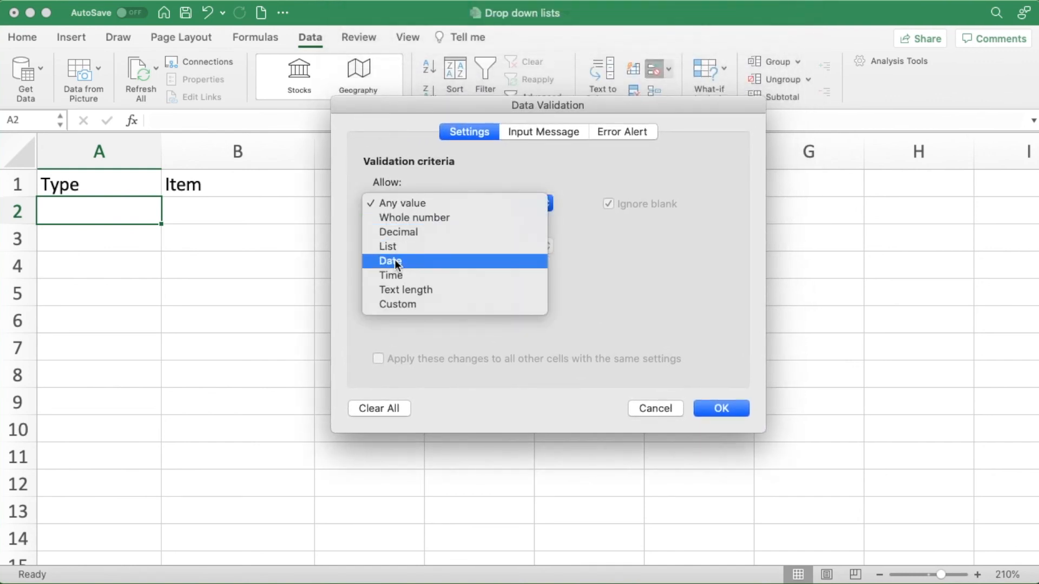
click(381, 249)
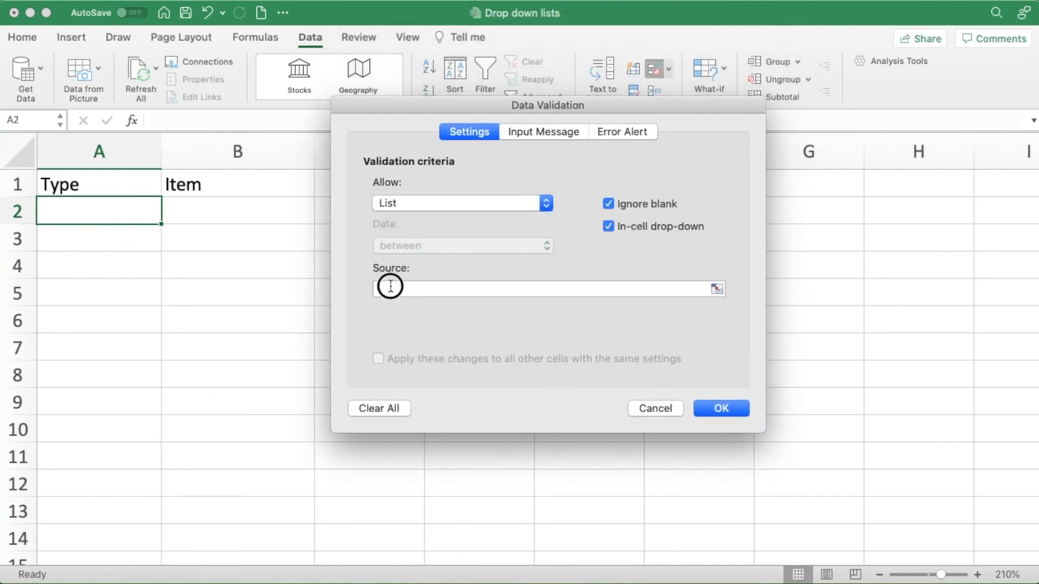
click(389, 287)
text(F)
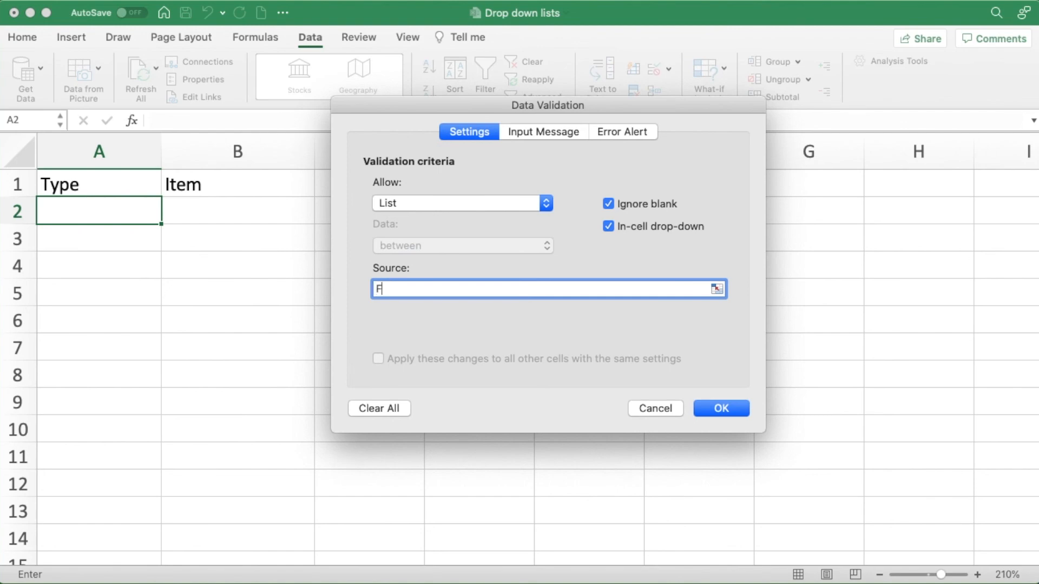
text(ood, Drinks)
click(704, 405)
click(170, 218)
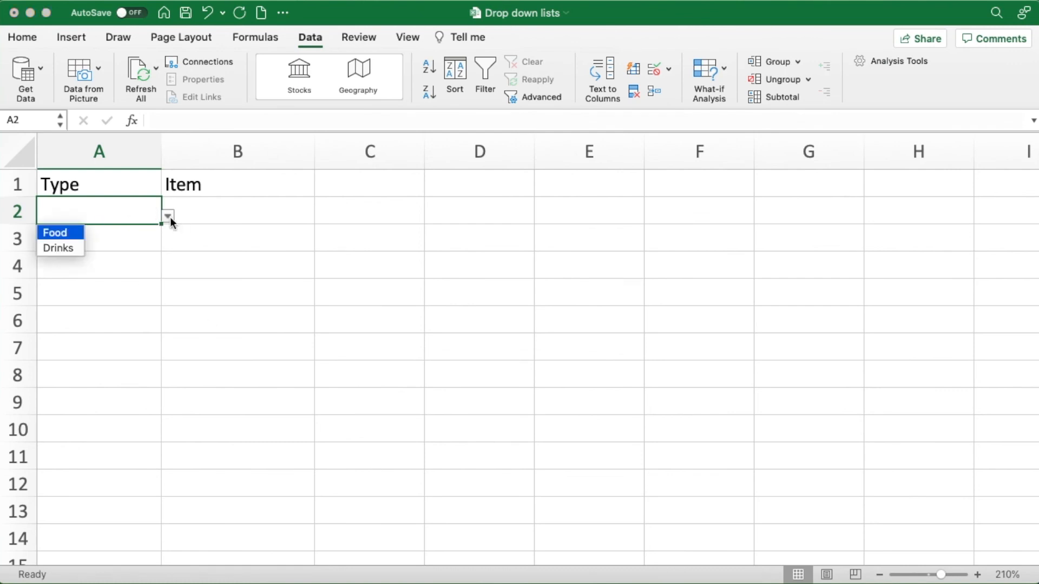
click(81, 233)
- Start a data validation rule for cell B2 that allows a list
click(229, 213)
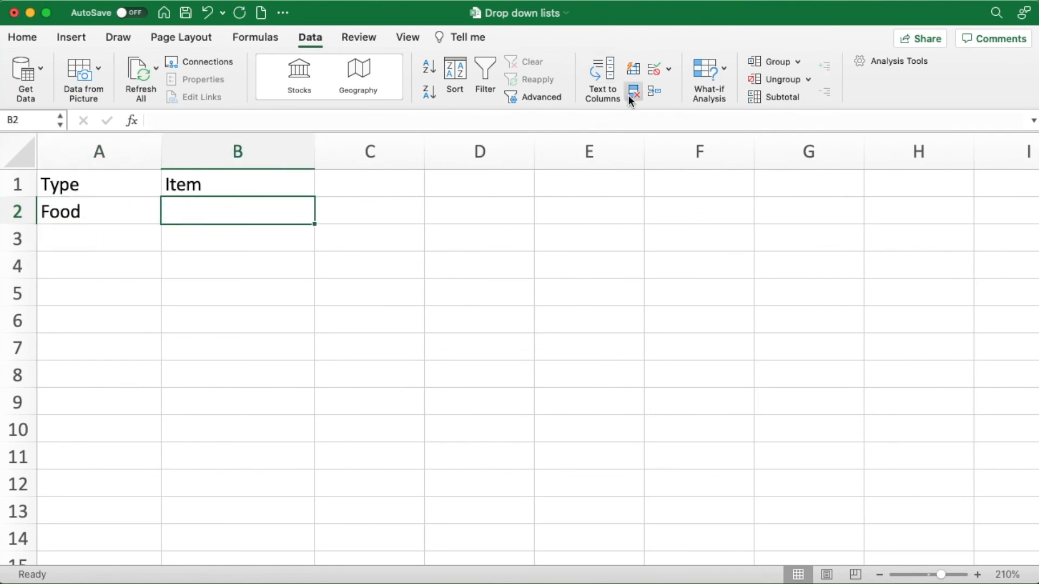
click(655, 68)
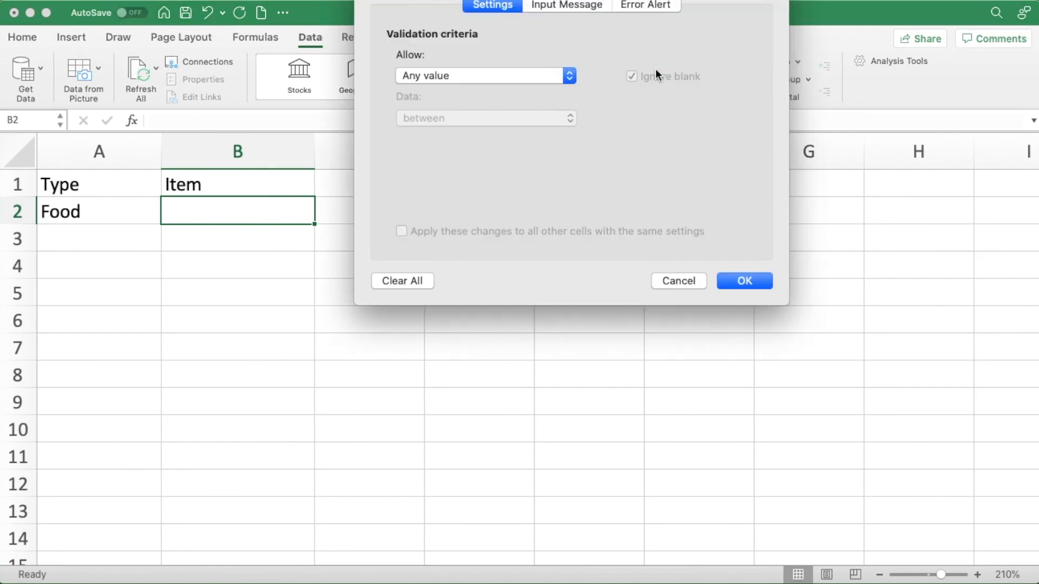
drag(466, 0, 456, 160)
click(564, 254)
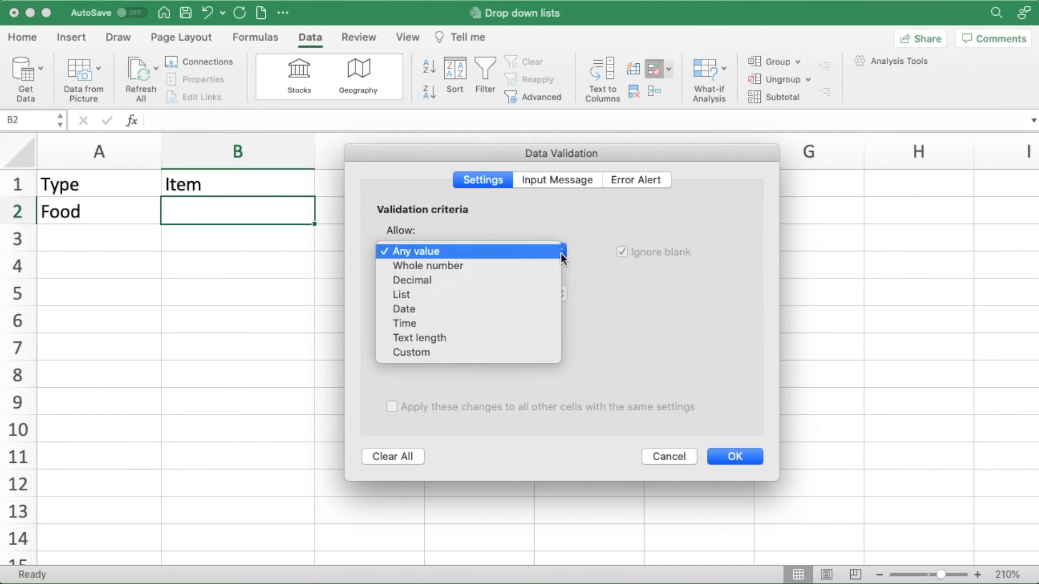
click(431, 295)
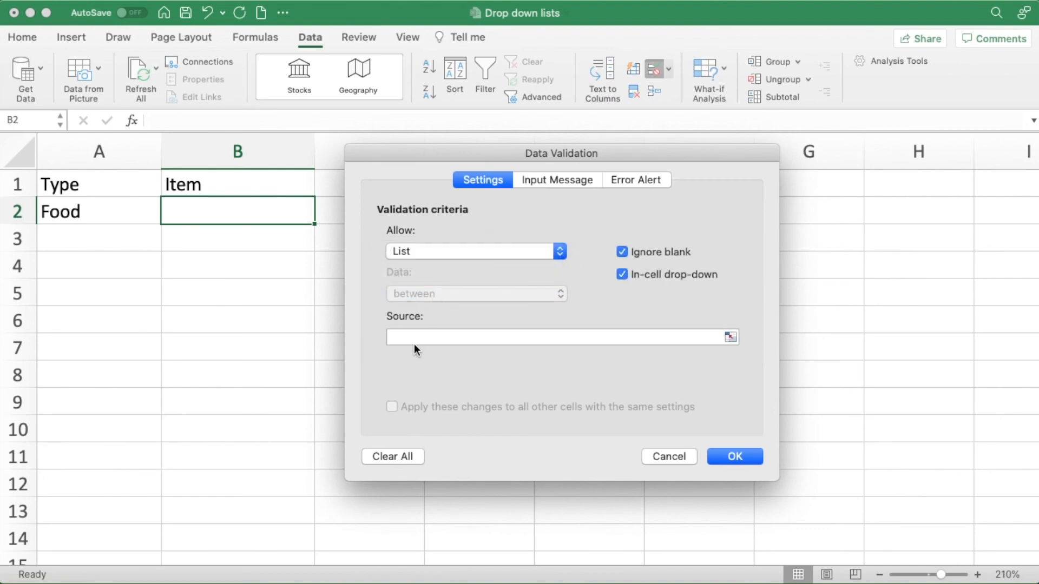
- Set the list source to =INDIRECT(A2) with a relative cell reference and apply the rule
click(397, 337)
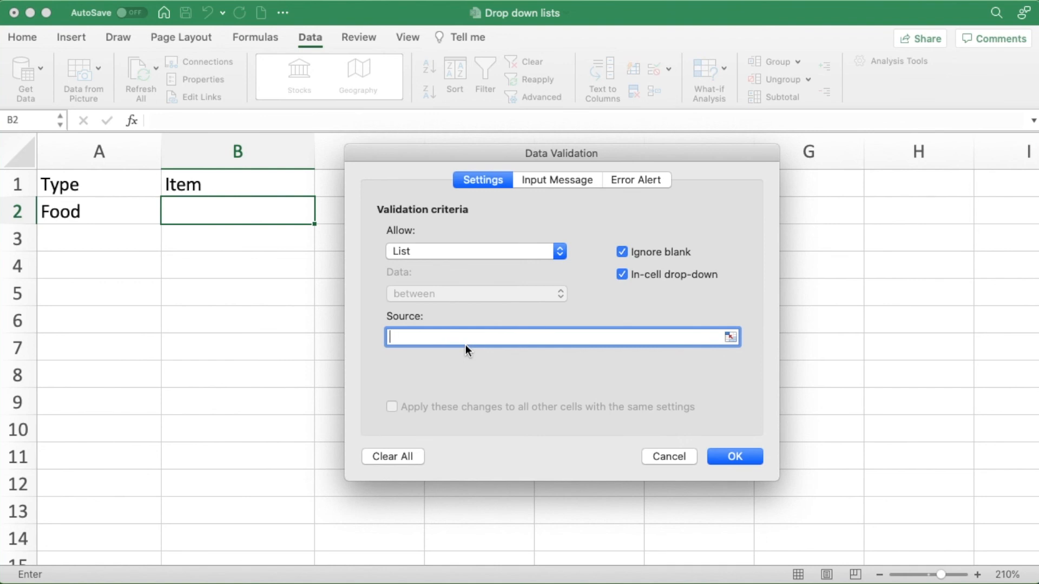
text(=)
text(INDIRECT()
click(141, 213)
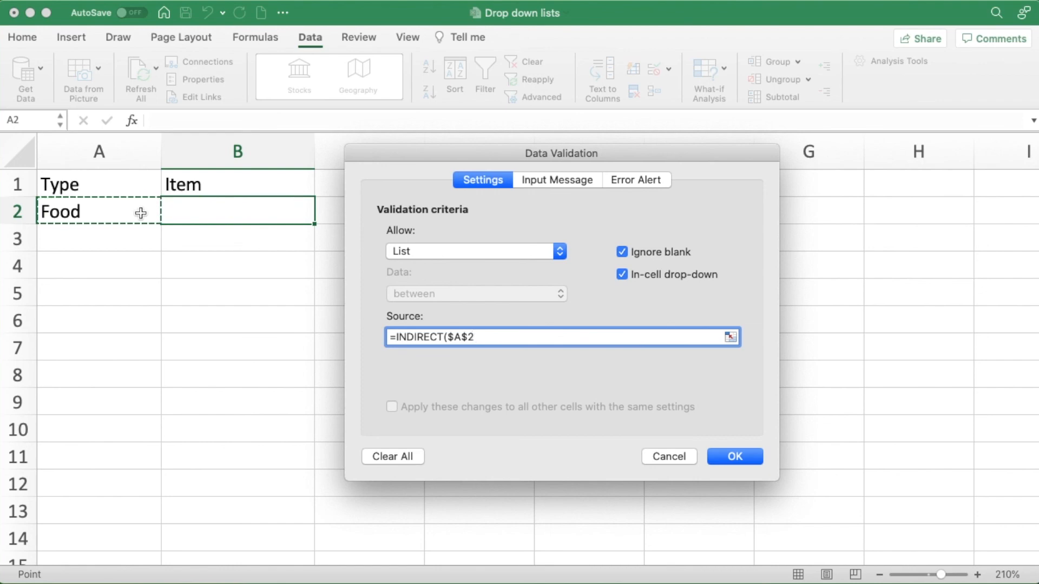
key(super+t)
key(super+t)
key(F4)
text())
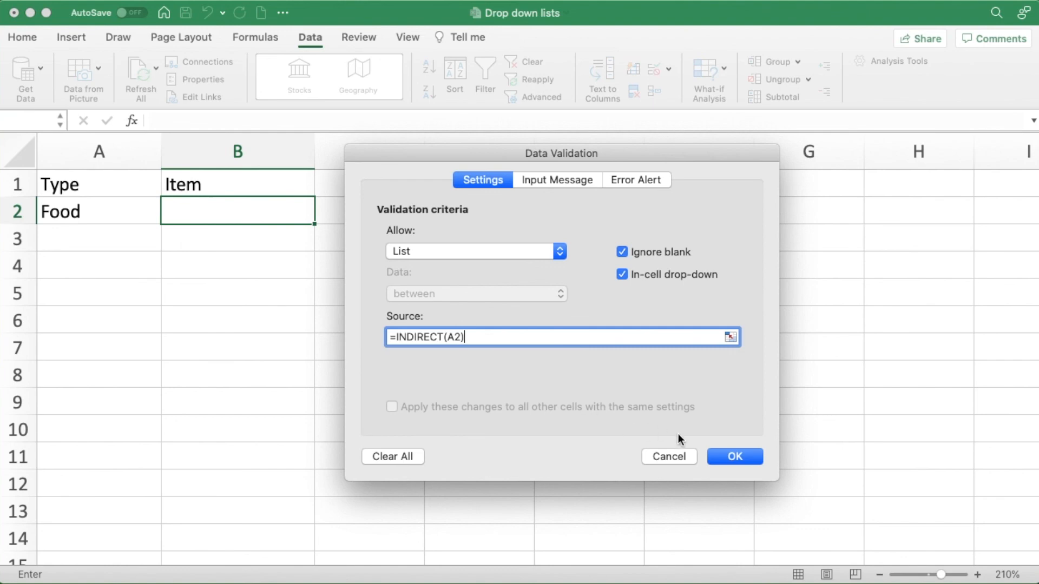
click(719, 458)
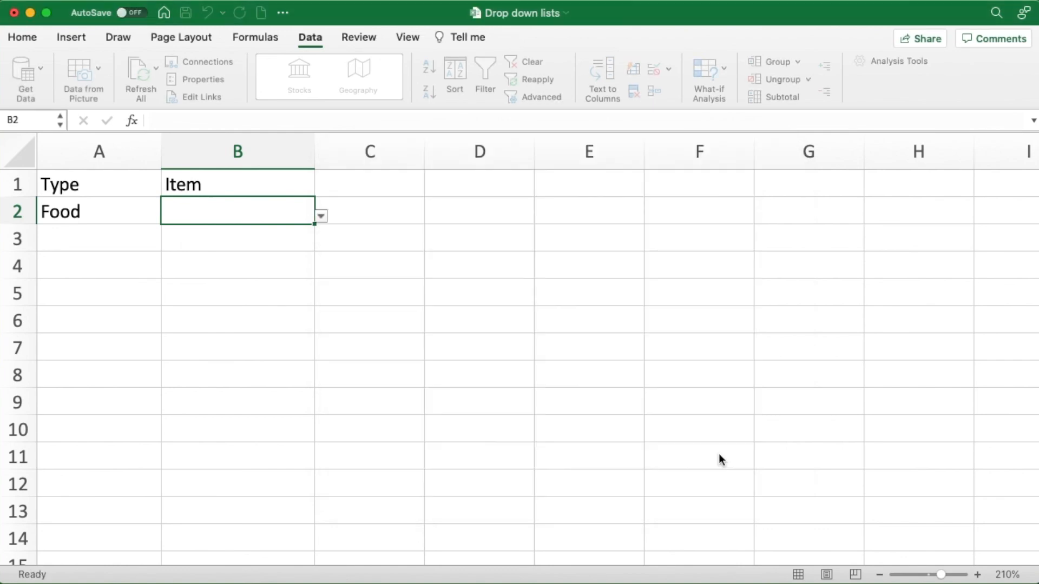
- Choose Brownie as the Item in B2 and reopen its list of choices
click(321, 217)
click(191, 249)
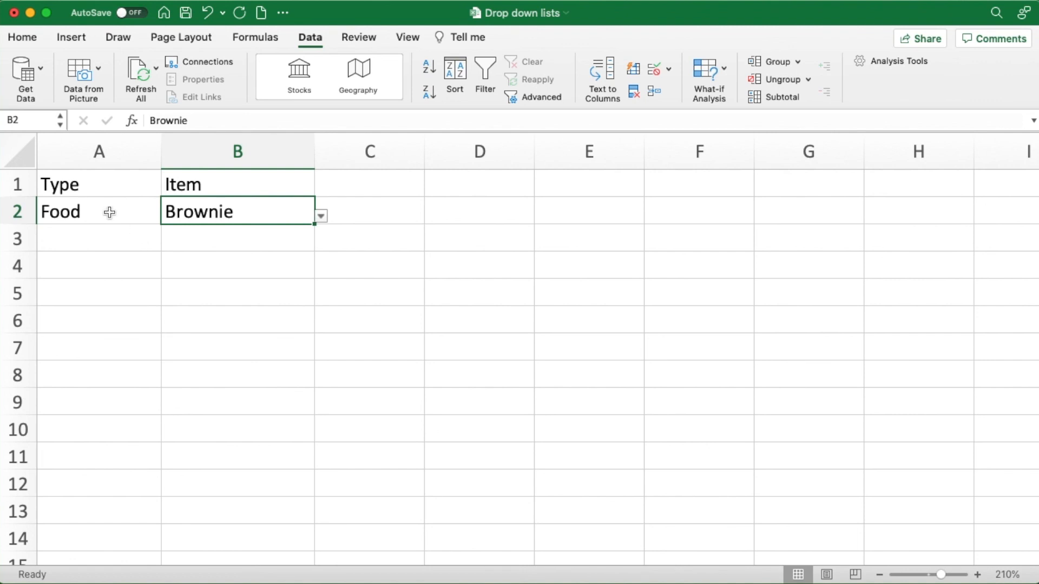
click(321, 217)
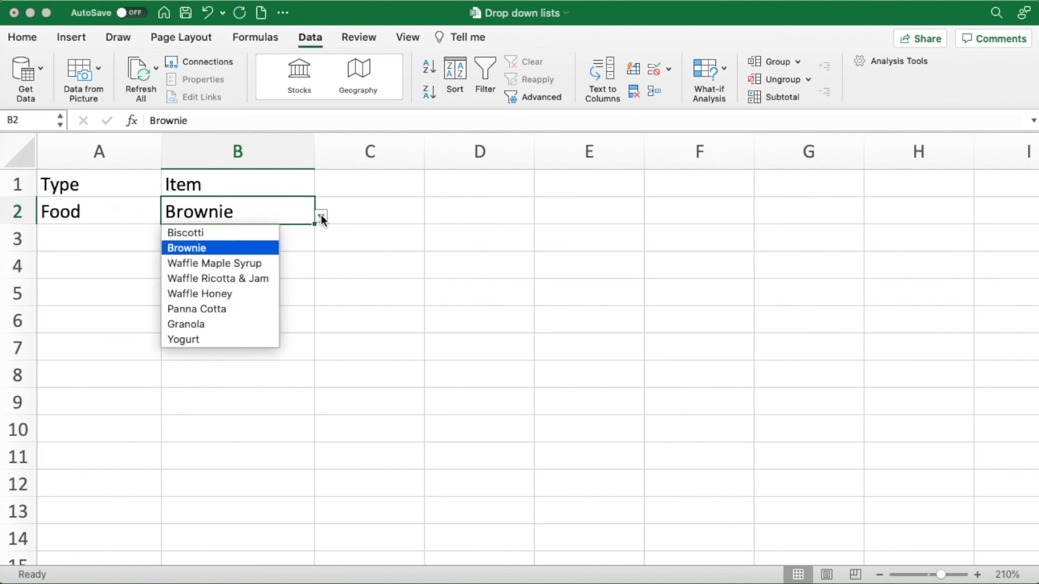
- Change the Type in A2 to Drinks and choose Mocha as the Item in B2
click(143, 209)
click(145, 211)
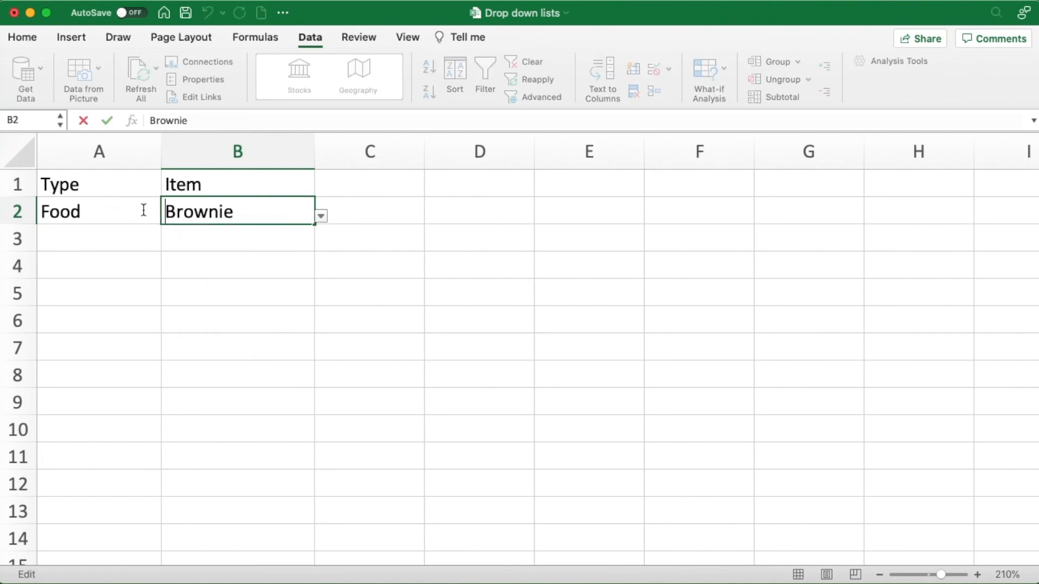
click(168, 216)
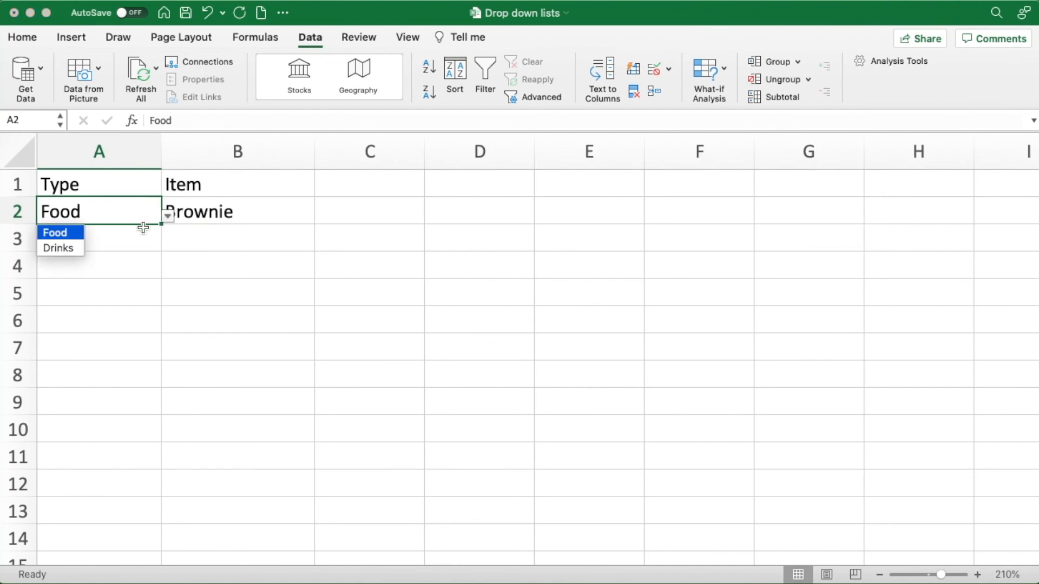
click(66, 252)
click(241, 212)
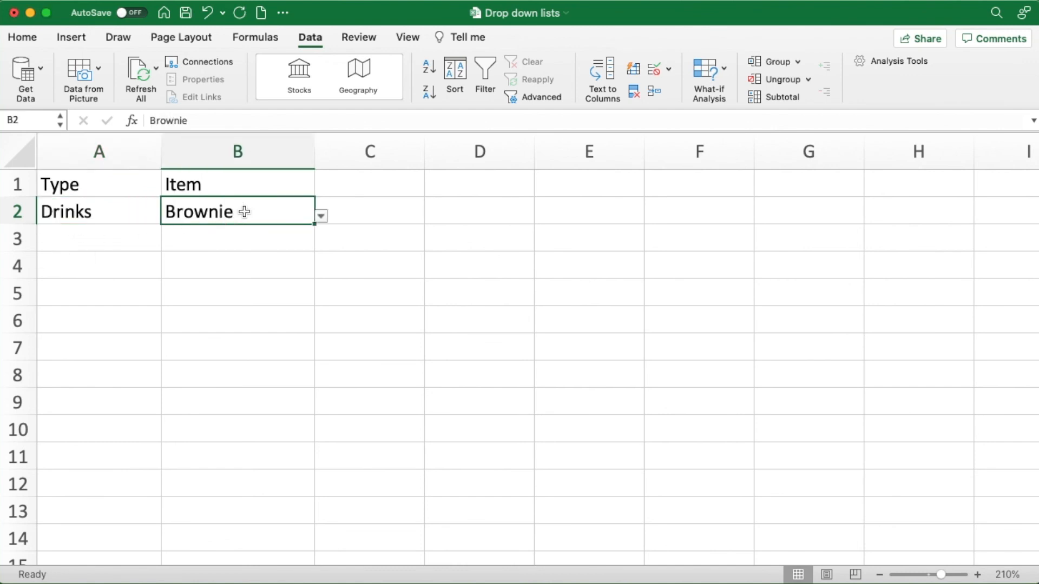
click(322, 217)
click(206, 292)
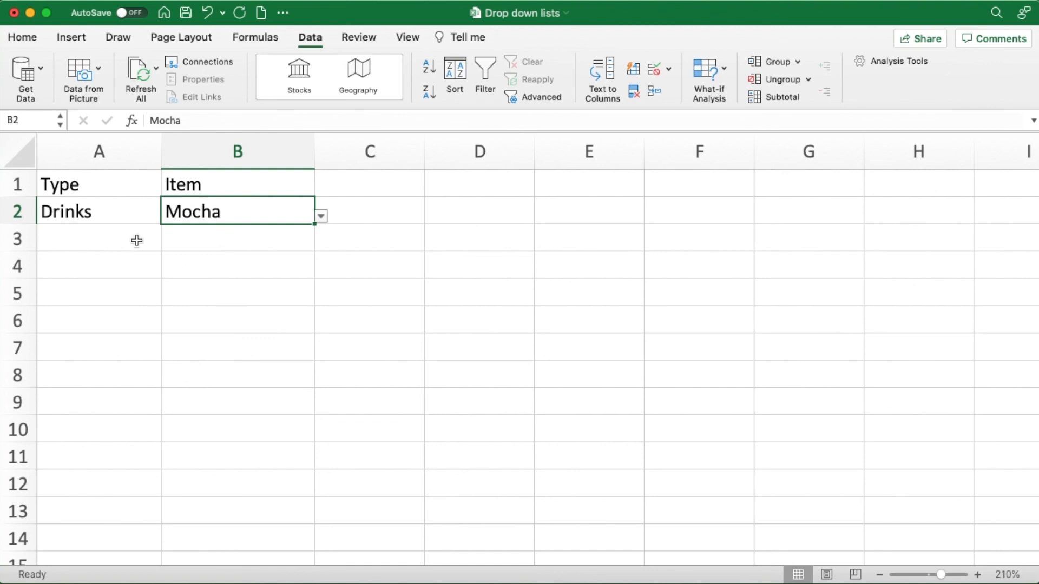
- Convert the range A1:B2 into a table with headers
click(128, 208)
click(279, 213)
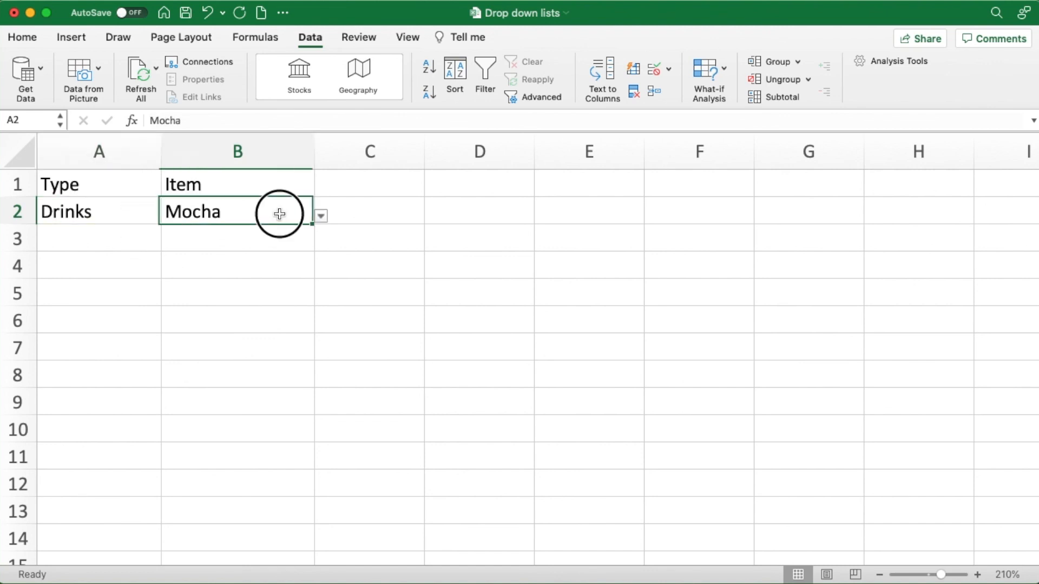
click(83, 42)
click(115, 68)
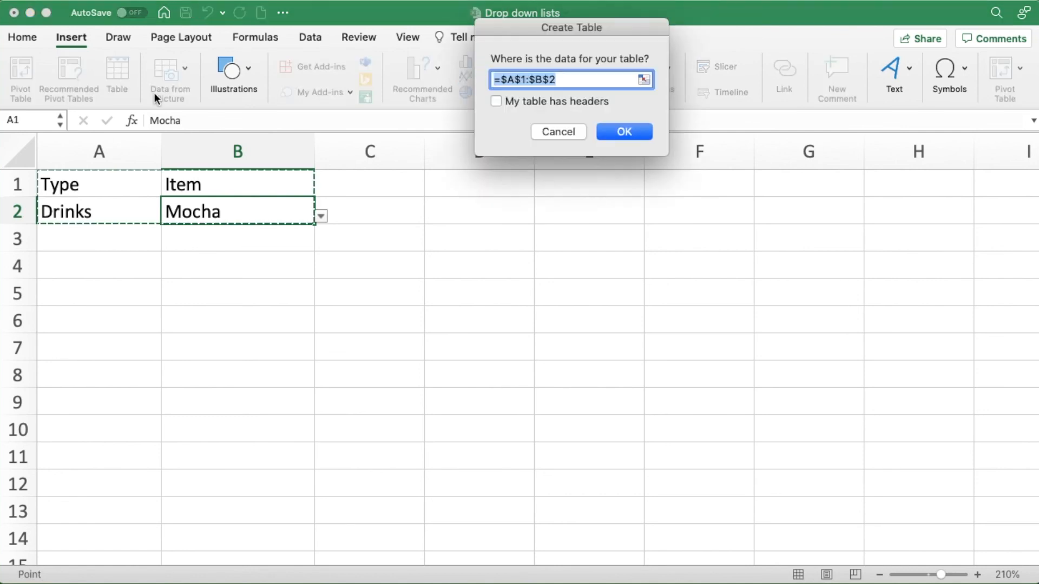
click(496, 101)
click(612, 133)
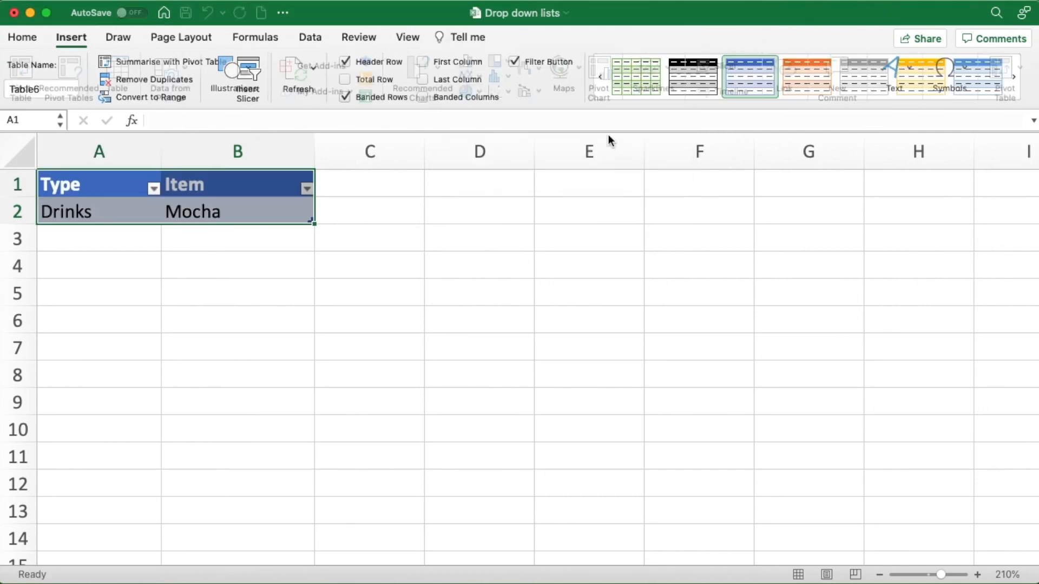
- Extend the table with blank rows down to row 6
click(142, 215)
key(Tab)
key(Tab)
key(Tab)
key(Tab)
key(Tab)
key(Tab)
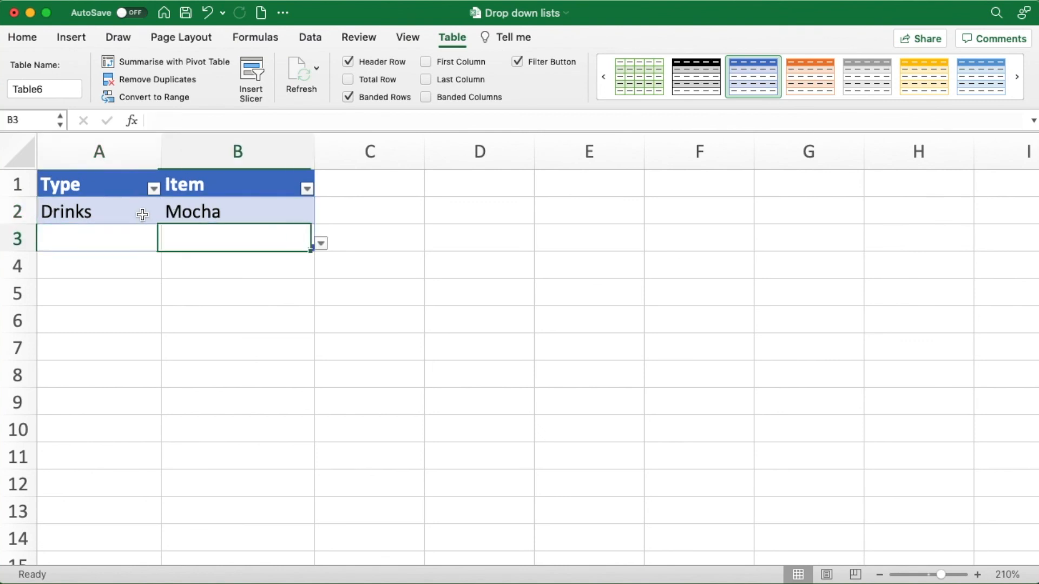
key(Tab)
key(Tab)
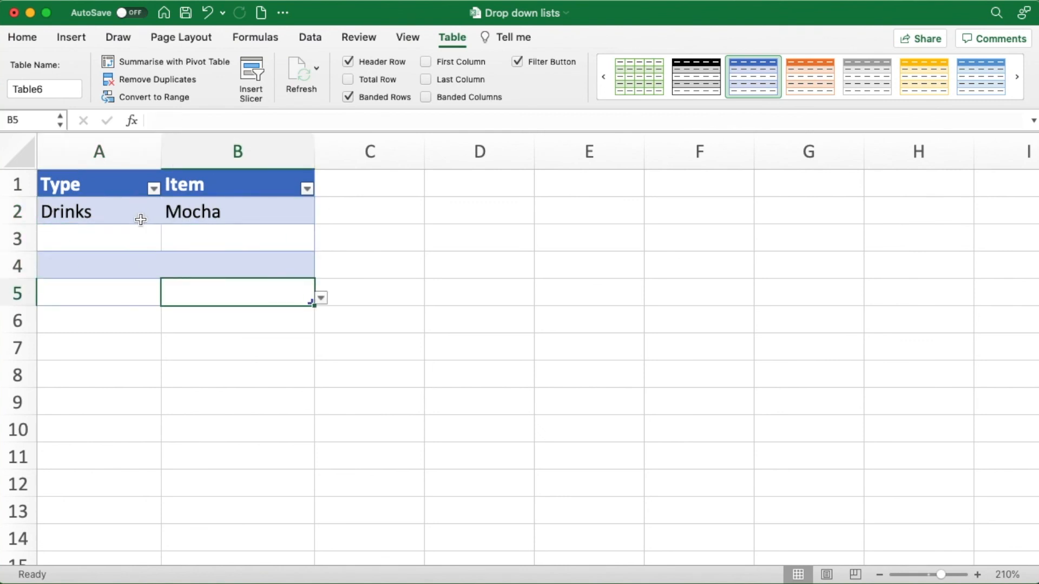
- Fill row 3 from its drop-down lists, with Drinks as the Type and Cappuccino as the Item
click(119, 236)
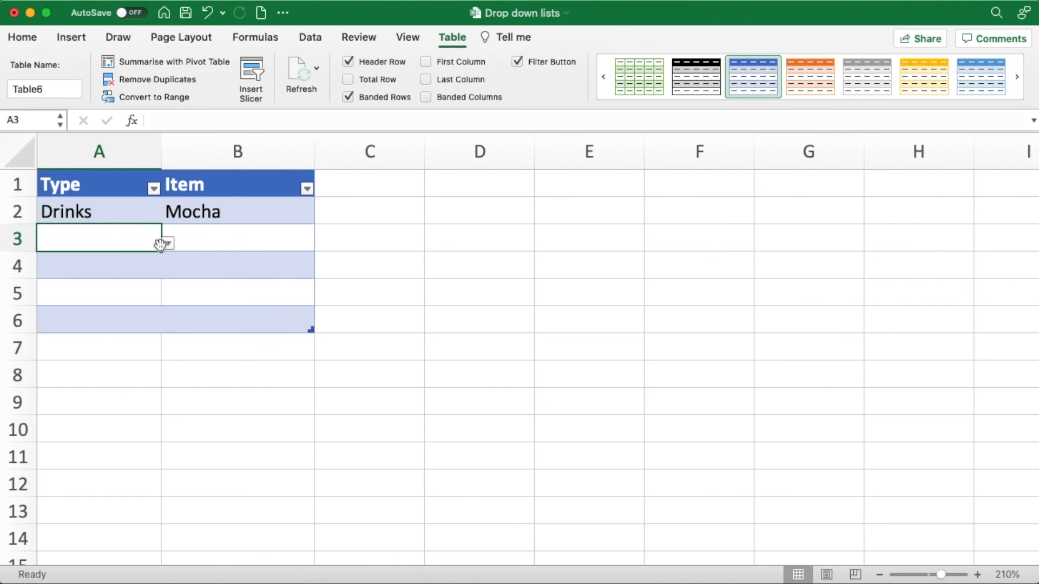
click(167, 243)
click(70, 275)
click(222, 238)
click(319, 246)
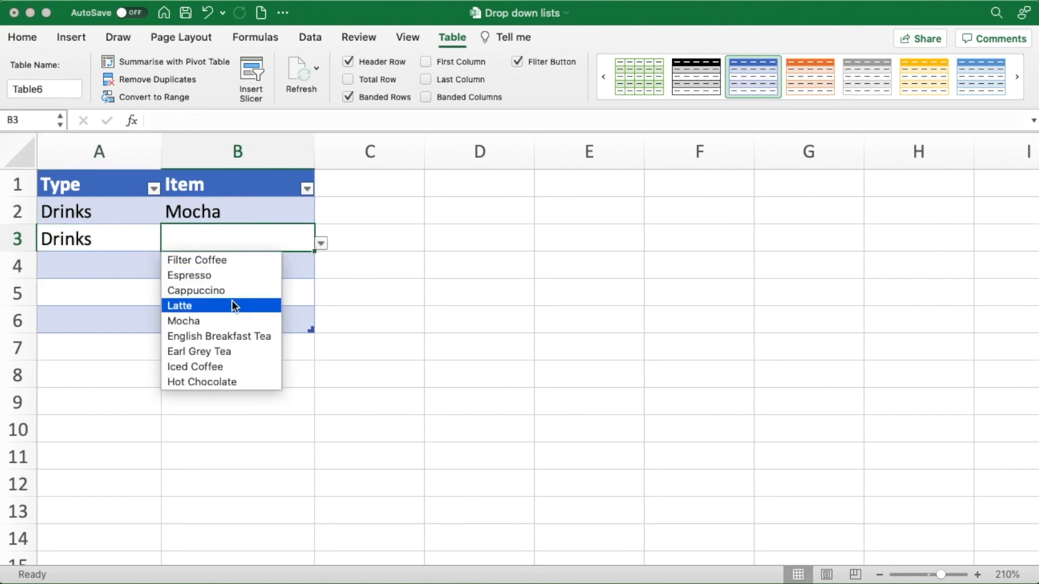
click(213, 291)
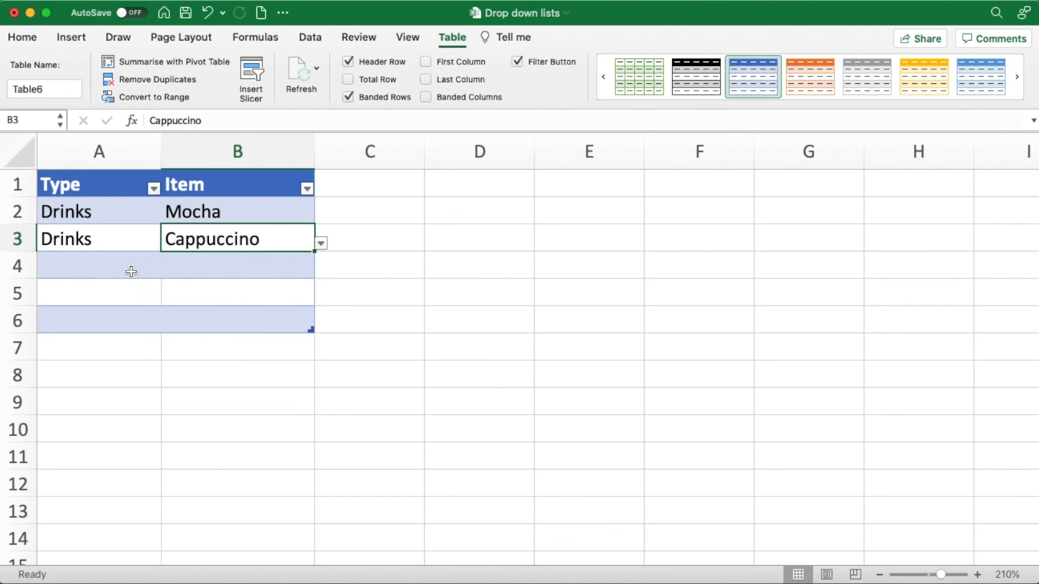
- Fill row 4 from its drop-down lists, with Food as the Type and Brownie as the Item
click(132, 272)
click(169, 275)
click(70, 290)
click(220, 269)
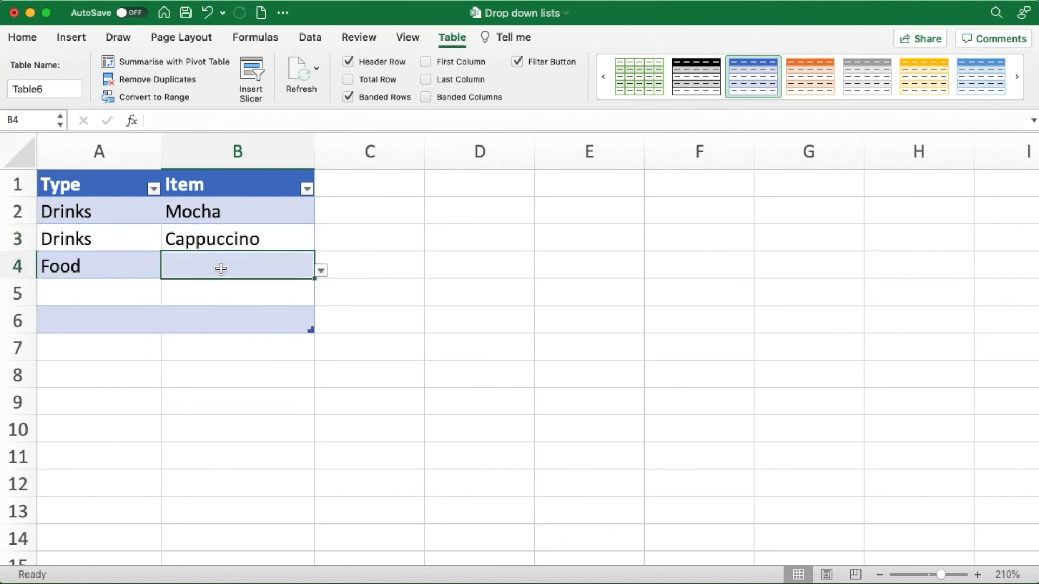
click(321, 271)
click(220, 304)
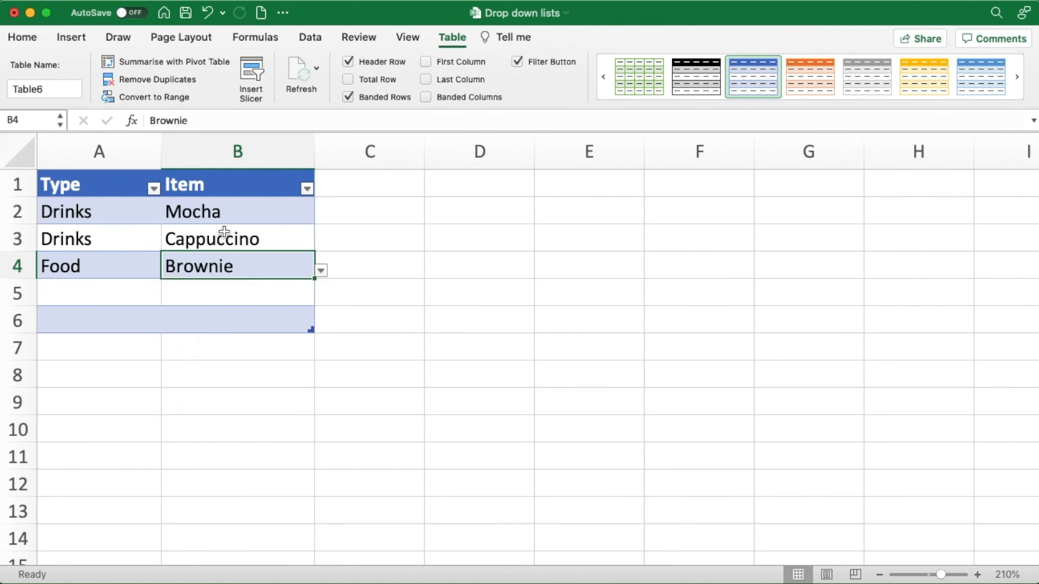
- Open the data validation settings of cell B2 to examine its list source formula
click(226, 211)
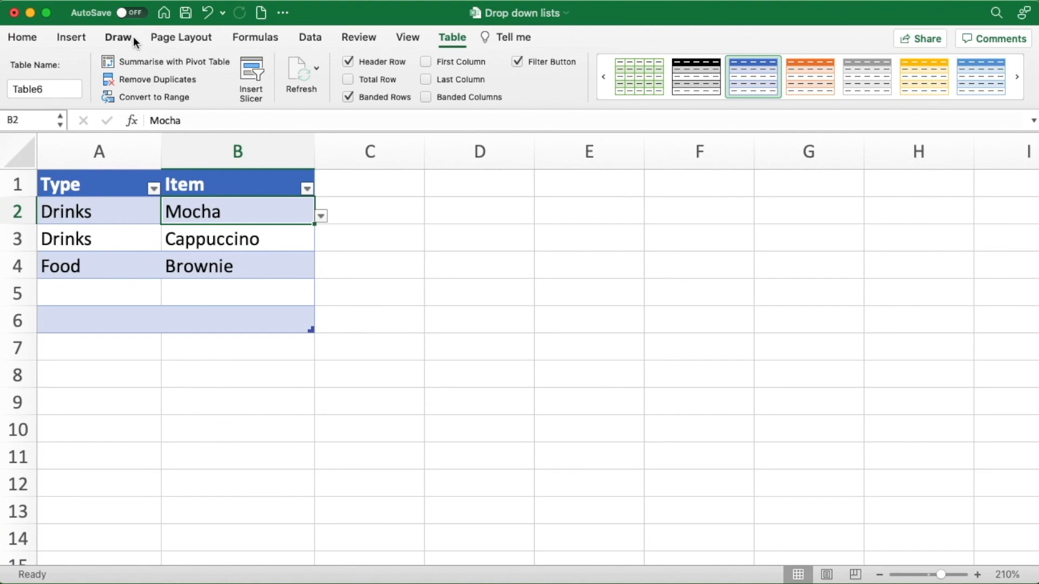
click(310, 38)
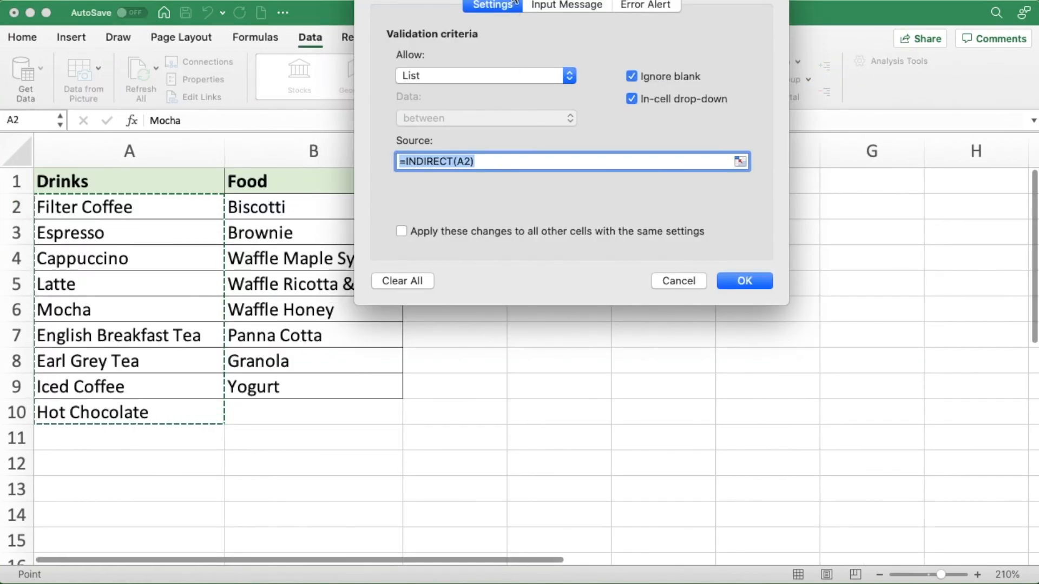
drag(514, 2, 496, 130)
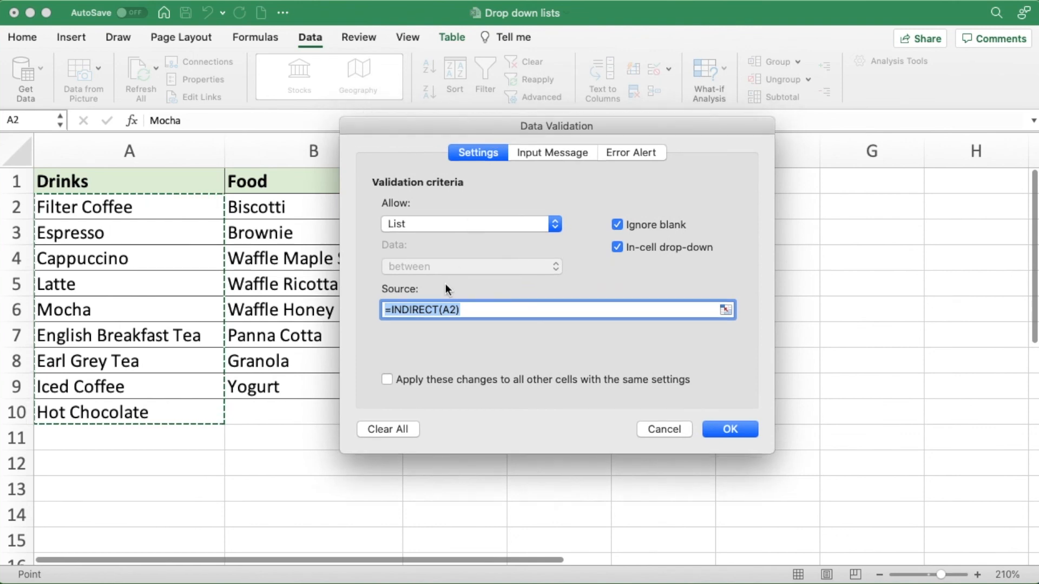